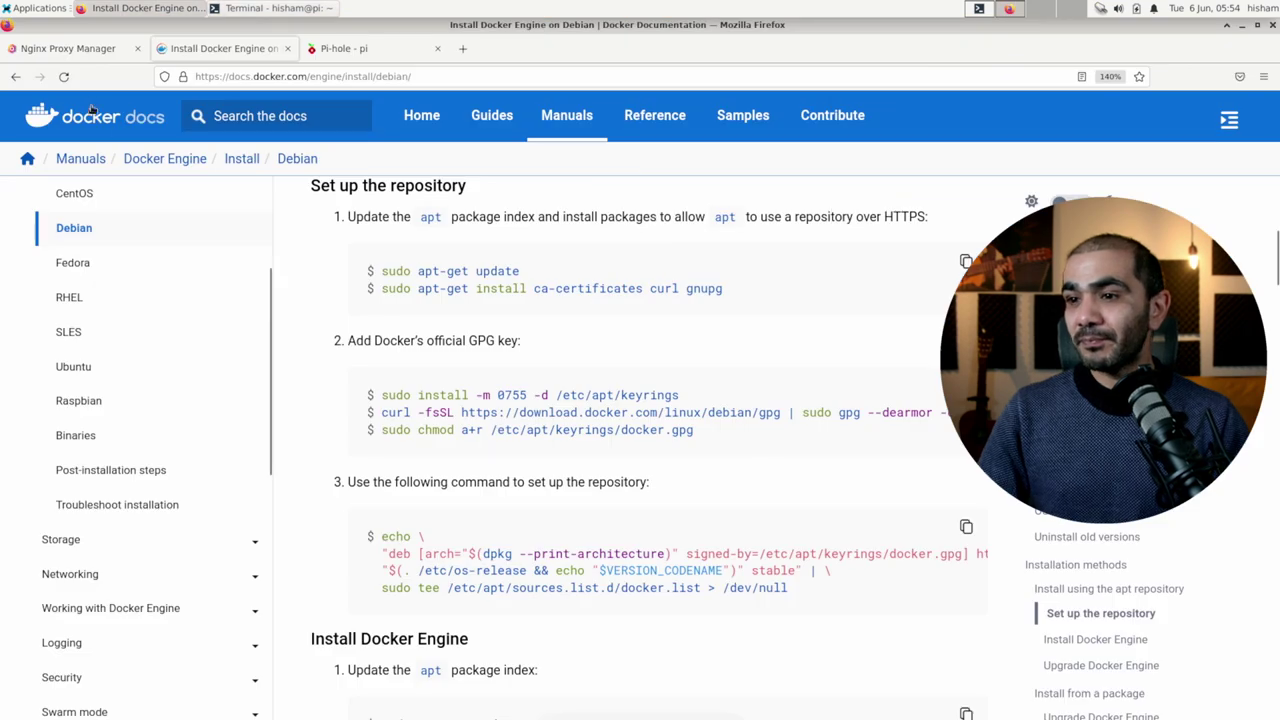
Step: Browse the Nginx Proxy Manager Setup and Advanced Configuration docs, then switch to the terminal
{"action": "left_click", "coordinate": [82, 50]}
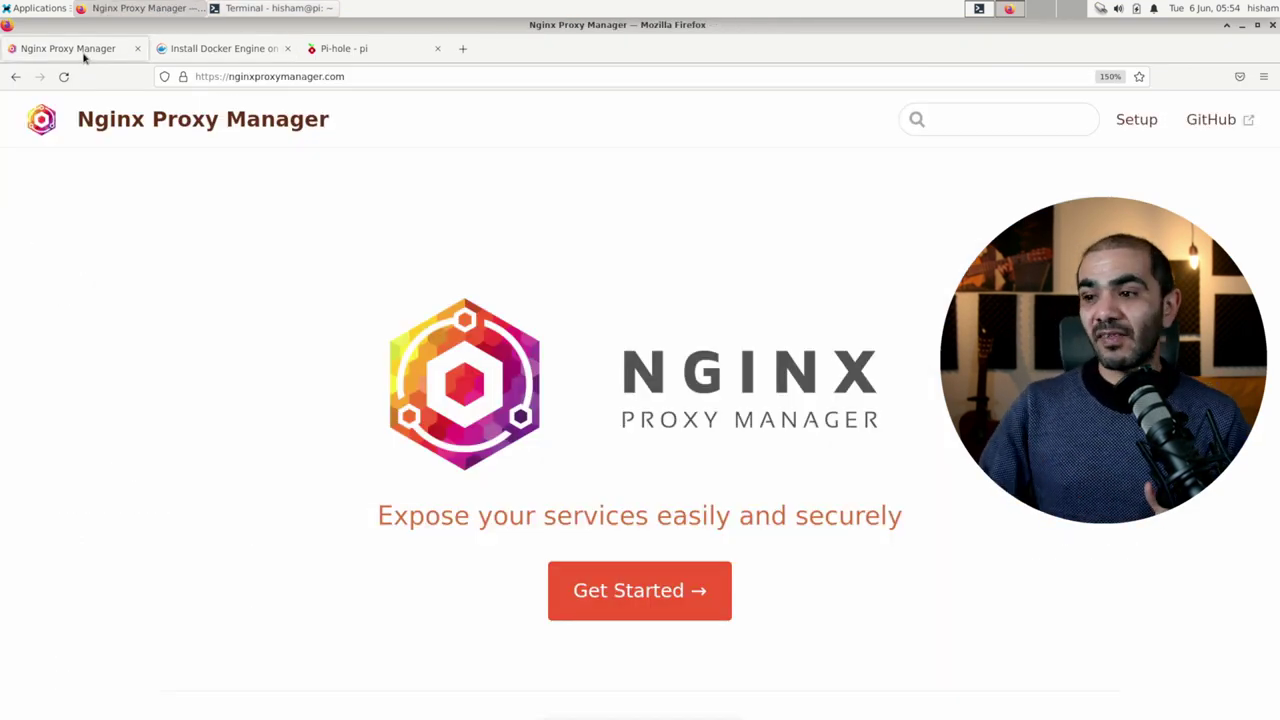
{"action": "left_click", "coordinate": [1138, 132]}
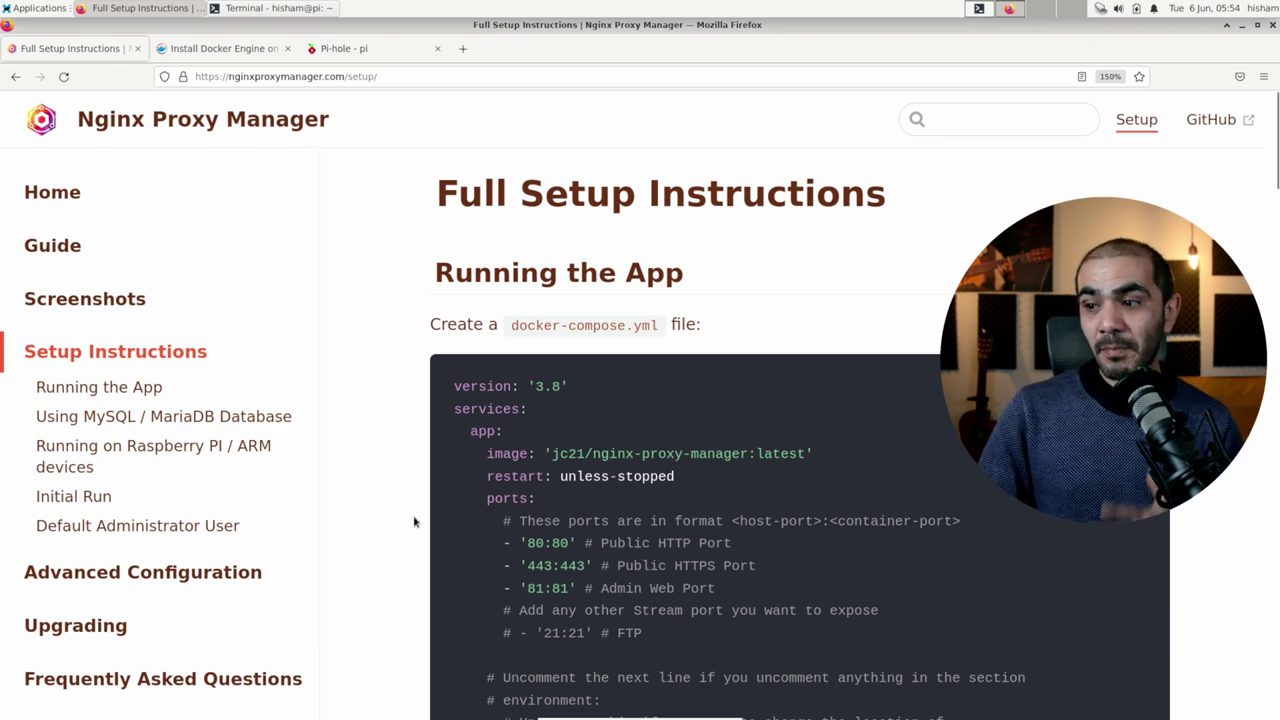
{"action": "left_click", "coordinate": [126, 576]}
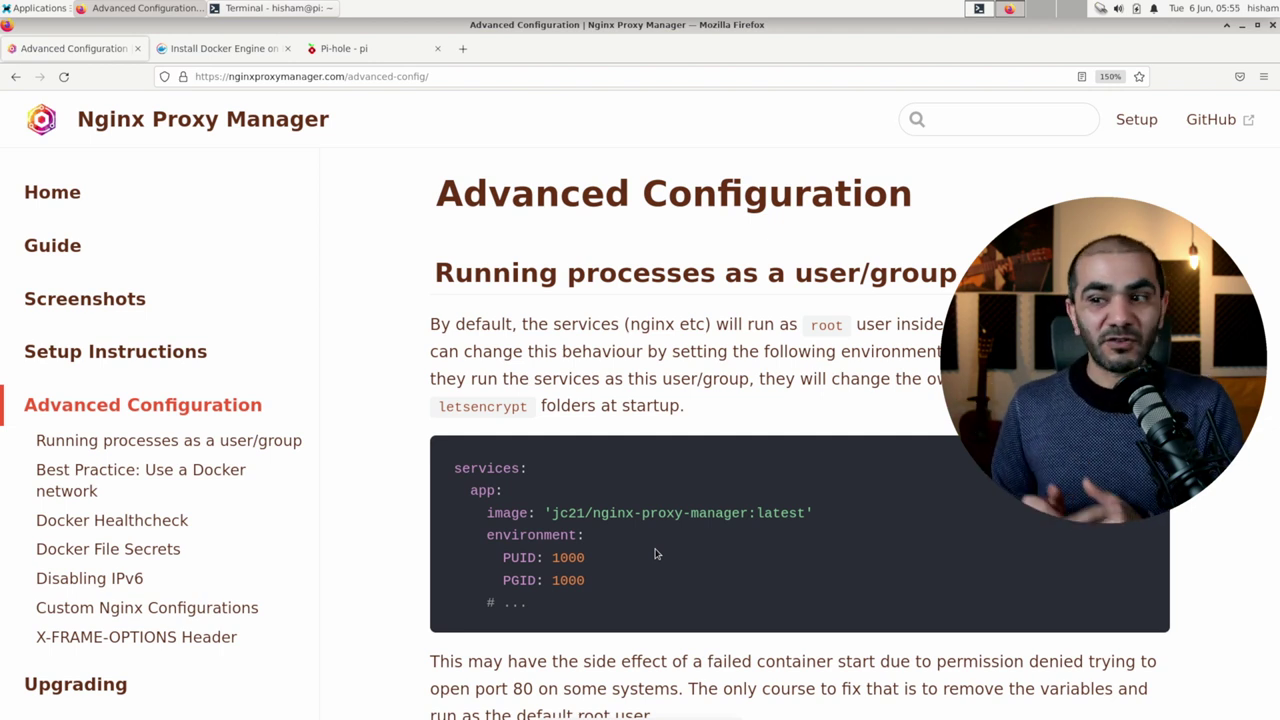
{"action": "key", "text": "alt+Tab"}
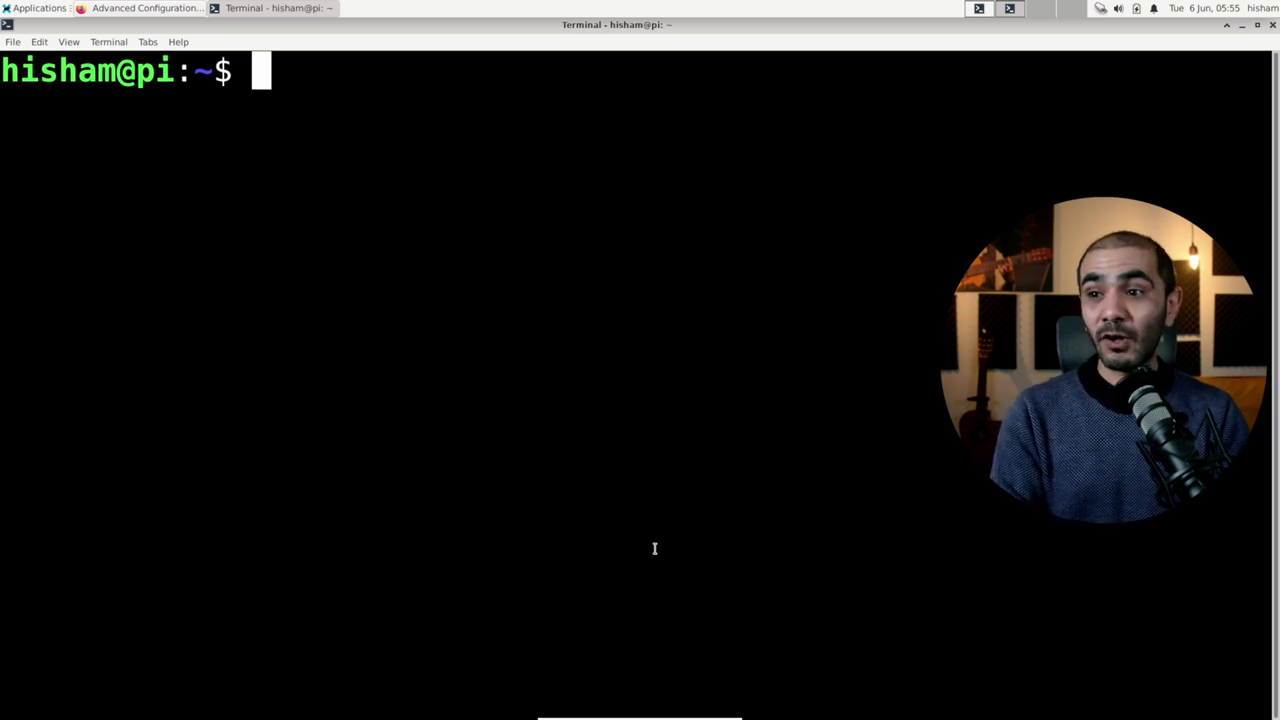
Step: Run sudo mkdir /usr/local/npm and enter the sudo password
{"action": "type", "text": "sudo "}
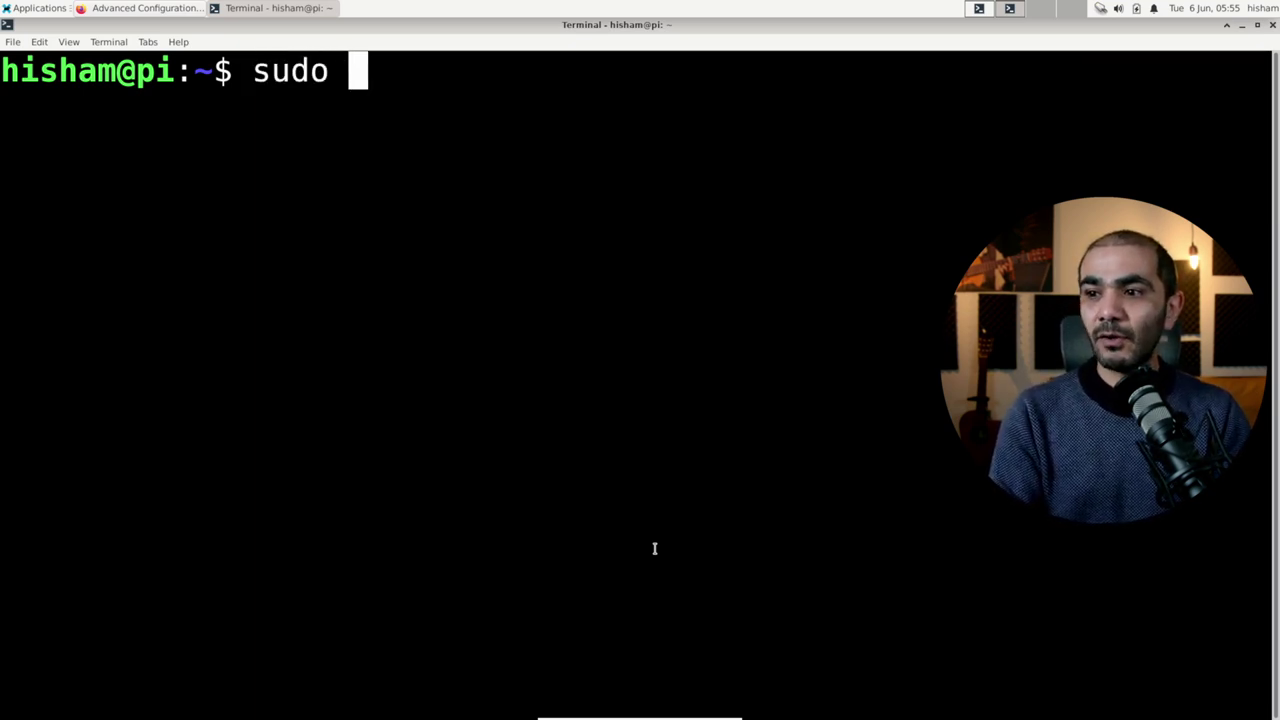
{"action": "type", "text": "mkdir /us"}
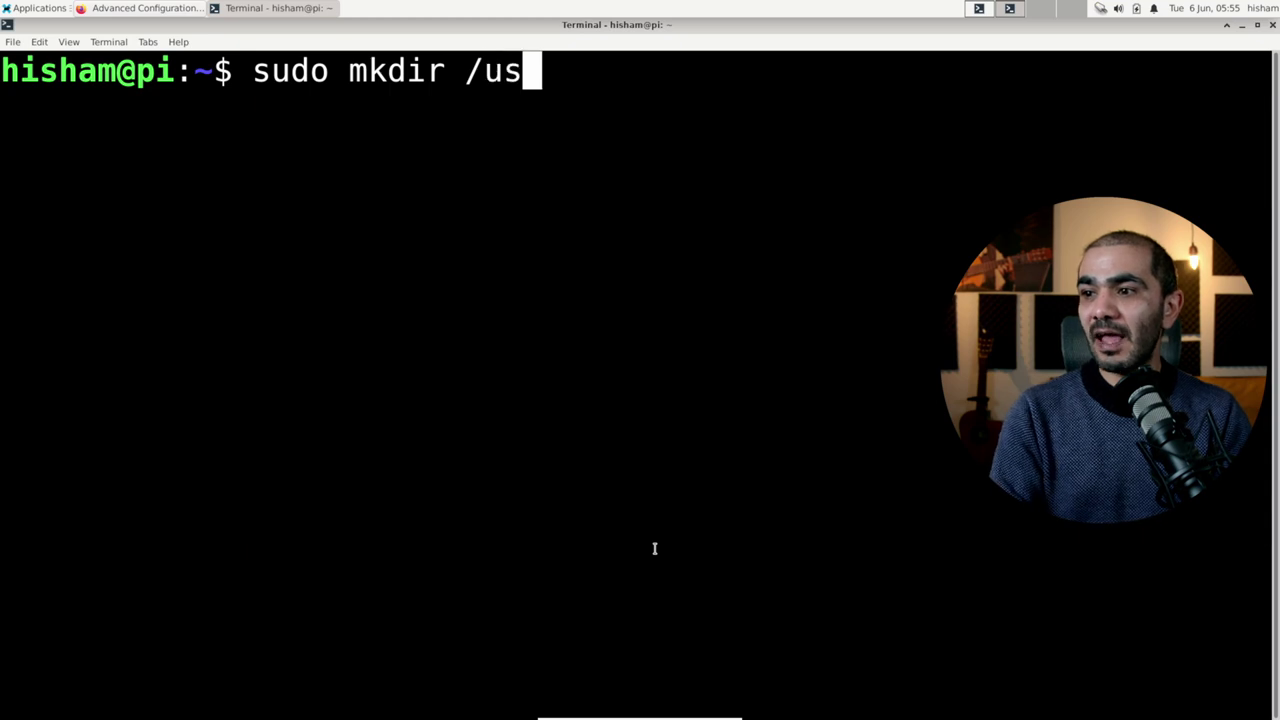
{"action": "type", "text": "r/local/"}
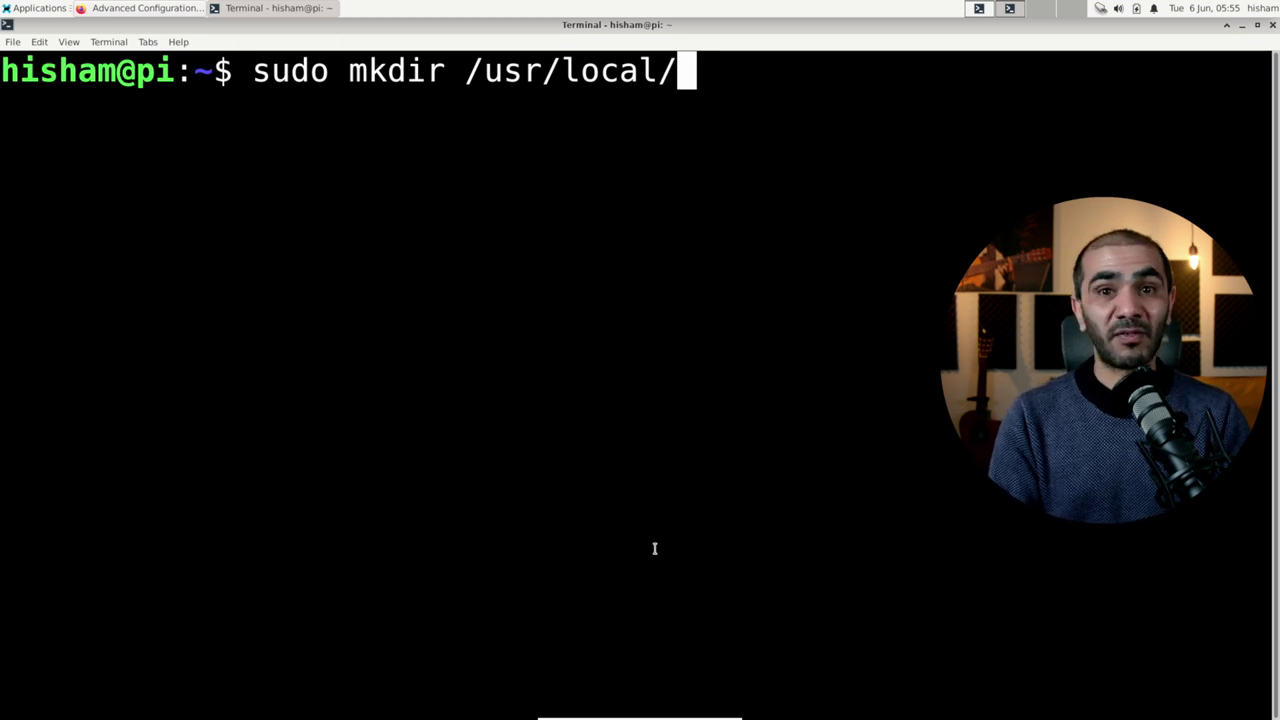
{"action": "type", "text": "npm"}
{"action": "key", "text": "Return"}
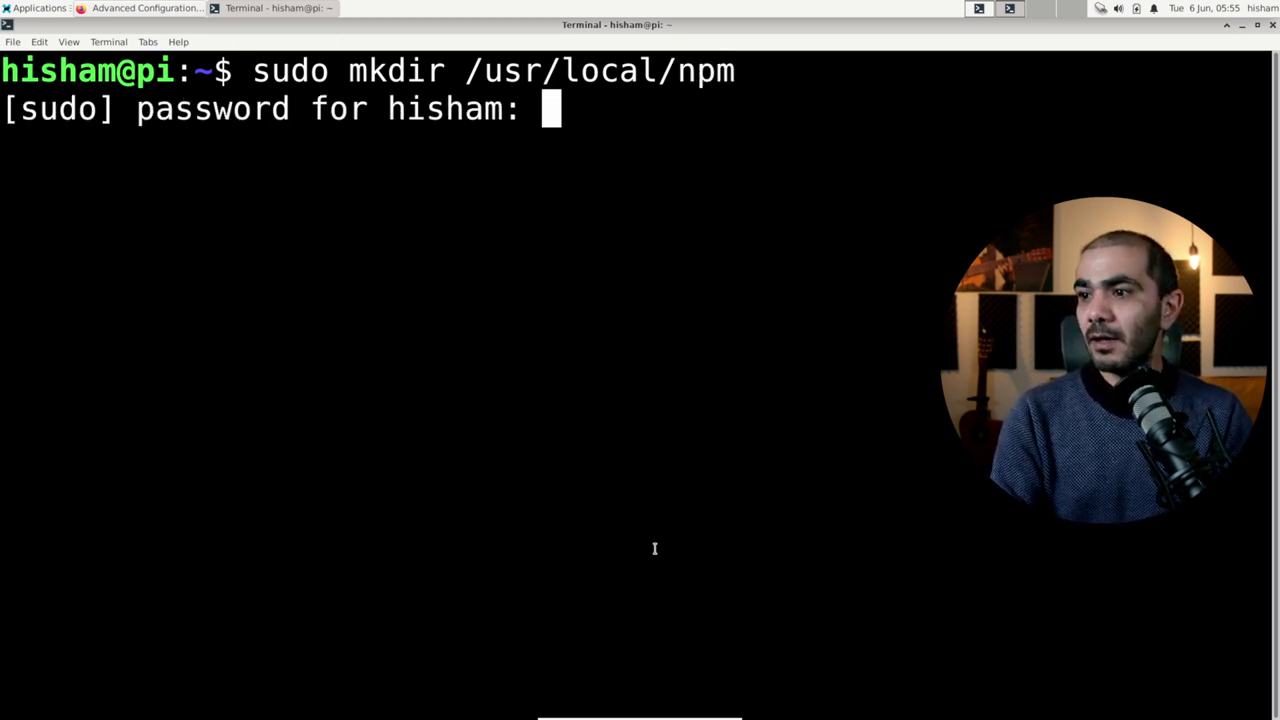
{"action": "key", "text": "Return"}
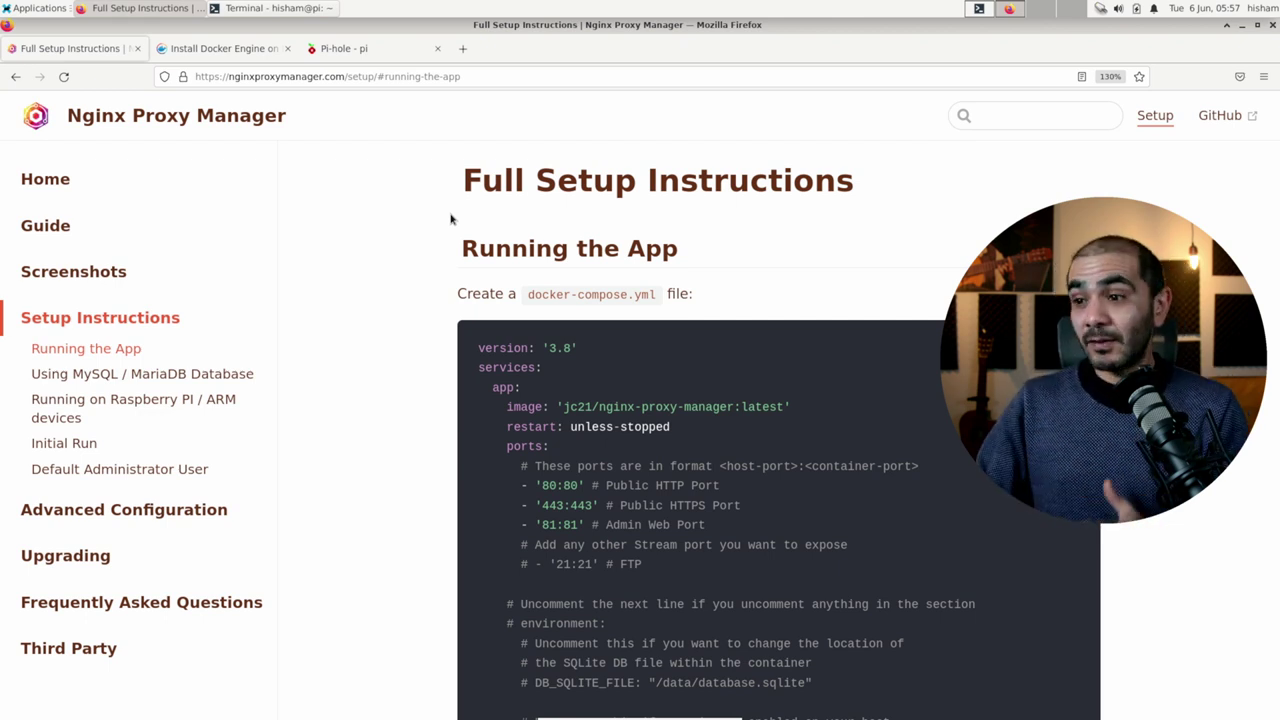
Step: Scroll down to the MySQL / MariaDB docker-compose example, then return to the terminal
{"action": "scroll", "coordinate": [524, 434], "scroll_direction": "down", "scroll_amount": 5}
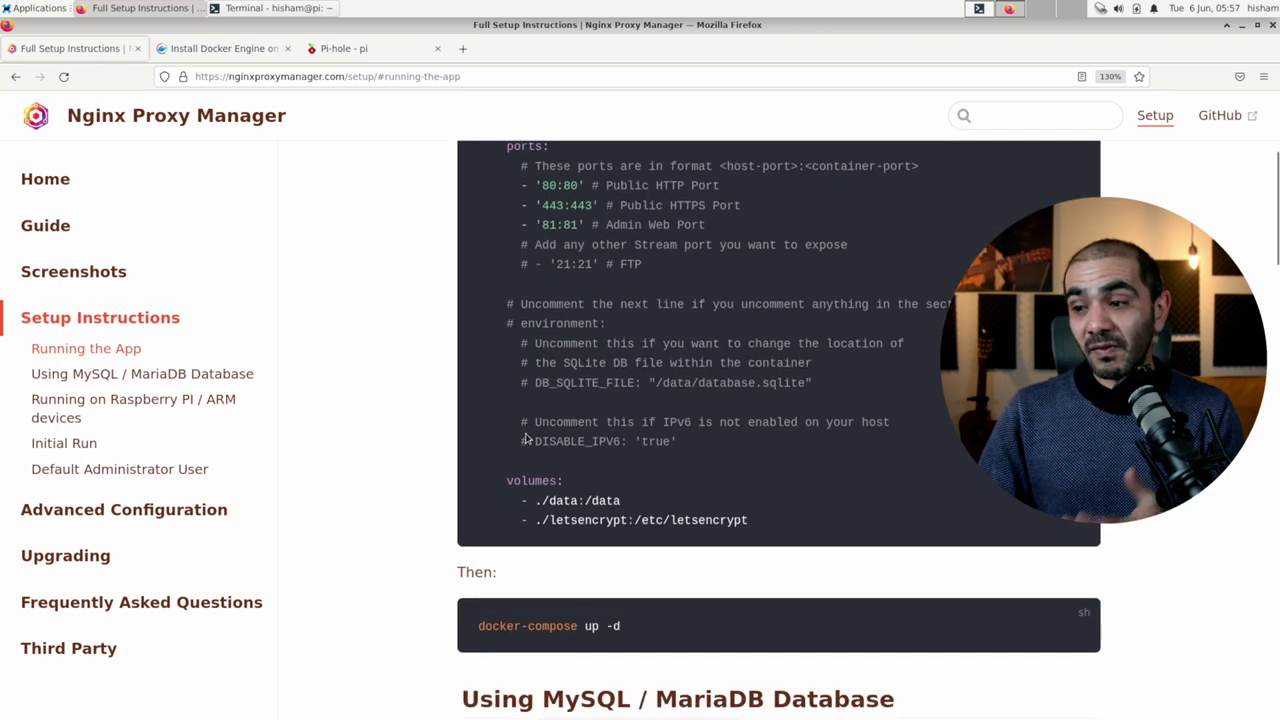
{"action": "scroll", "coordinate": [526, 437], "scroll_direction": "down", "scroll_amount": 4}
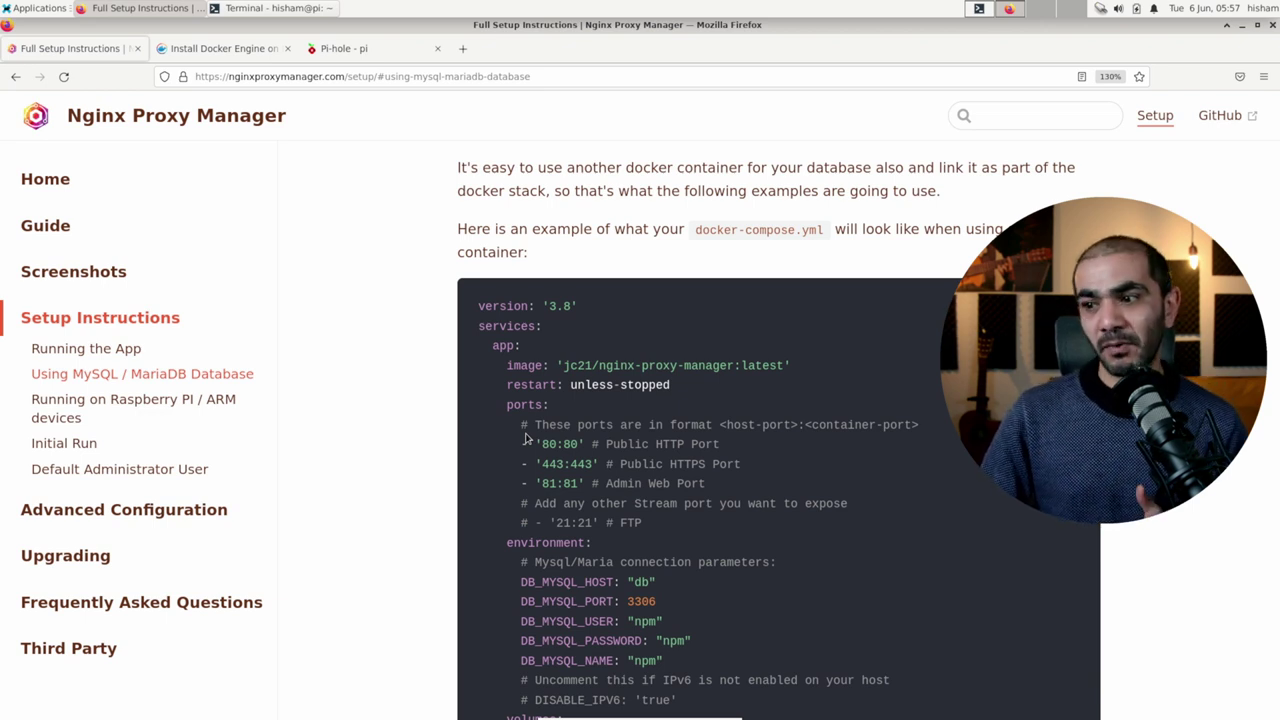
{"action": "scroll", "coordinate": [524, 437], "scroll_direction": "down", "scroll_amount": 2}
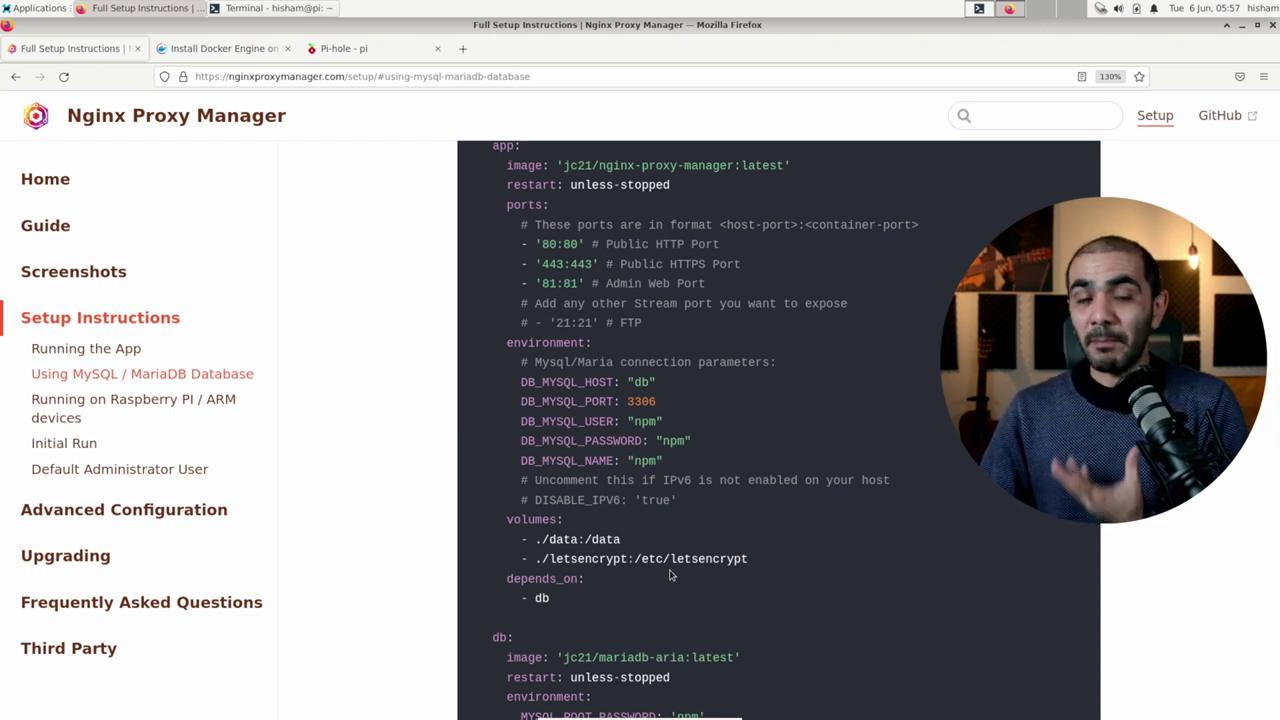
{"action": "key", "text": "alt+Tab"}
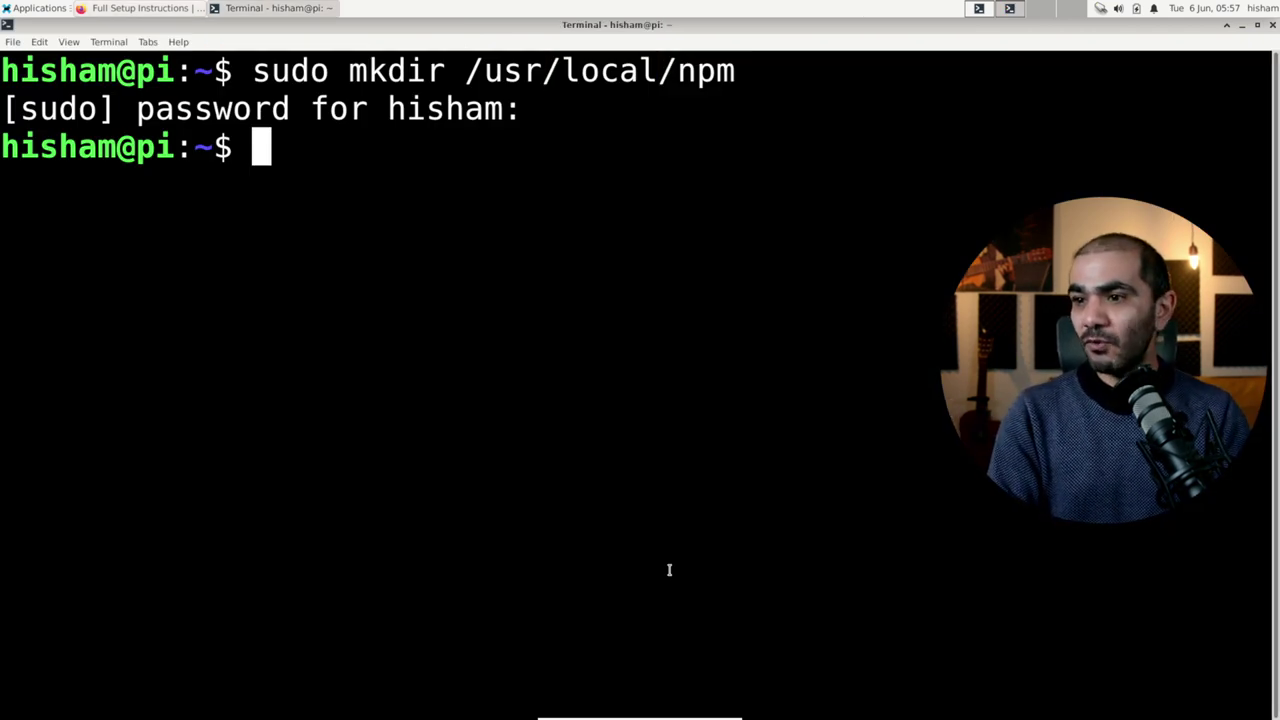
Step: Create the data and letsencrypt folders inside /usr/local/npm with sudo
{"action": "type", "text": "cd /usr/local/npm"}
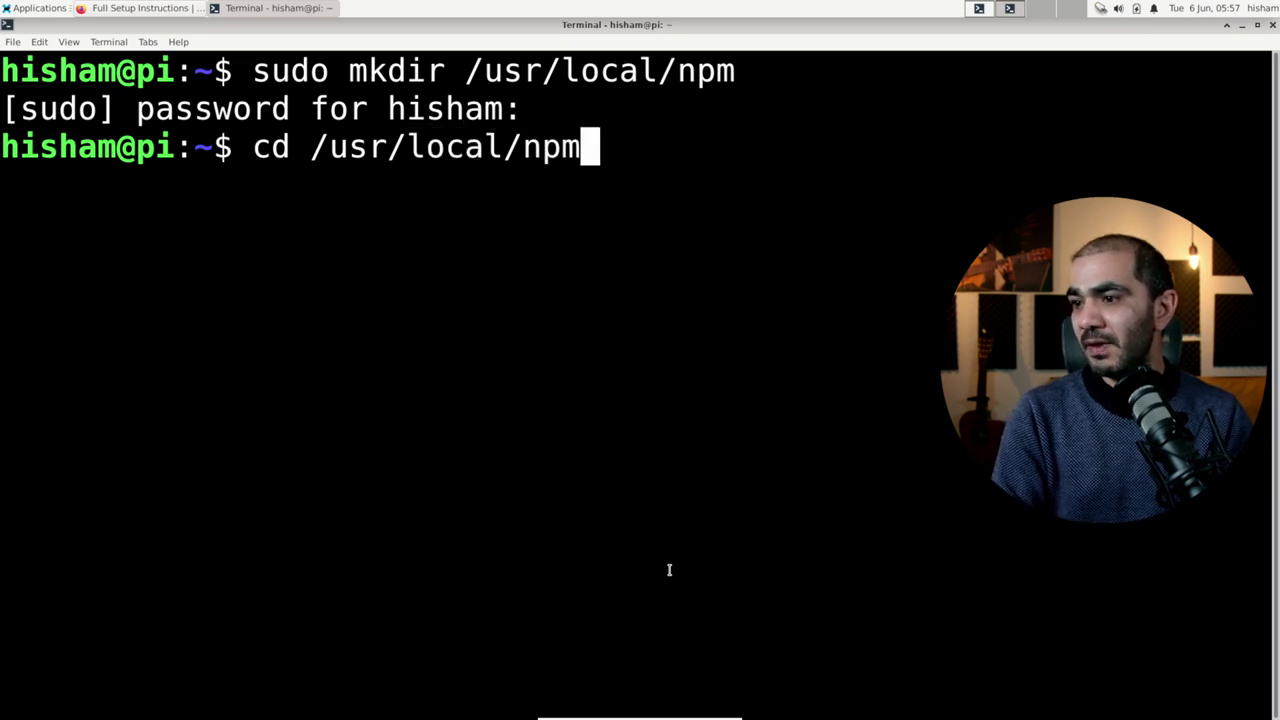
{"action": "key", "text": "Return"}
{"action": "type", "text": "sudo m"}
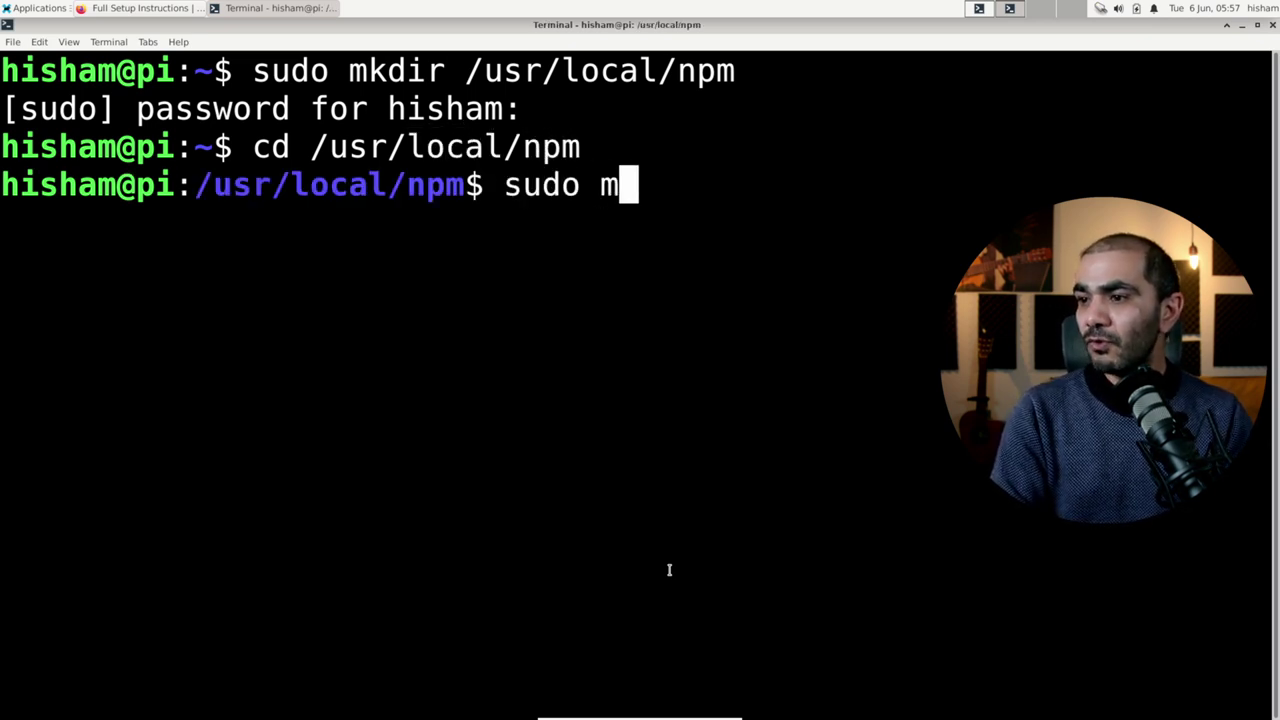
{"action": "type", "text": "kdir data"}
{"action": "key", "text": "Return"}
{"action": "type", "text": "sudo mkdir "}
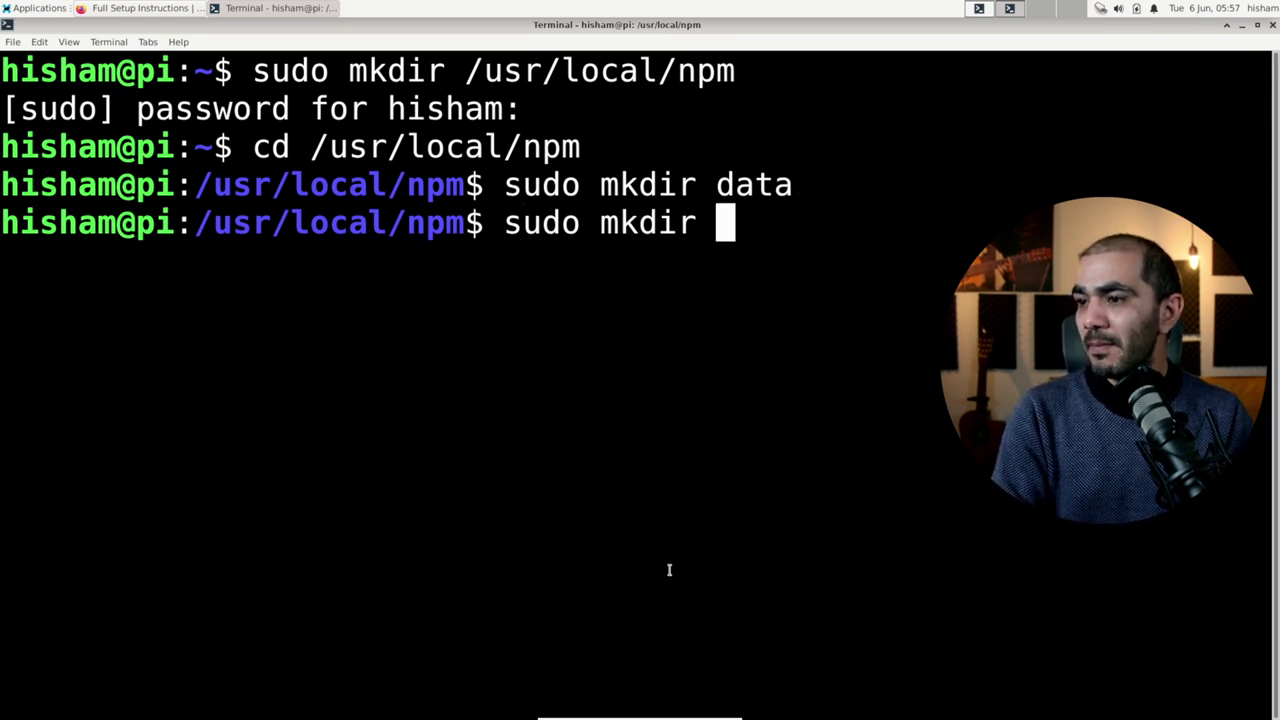
{"action": "type", "text": "letsencyrpt"}
{"action": "key", "text": "BackSpace"}
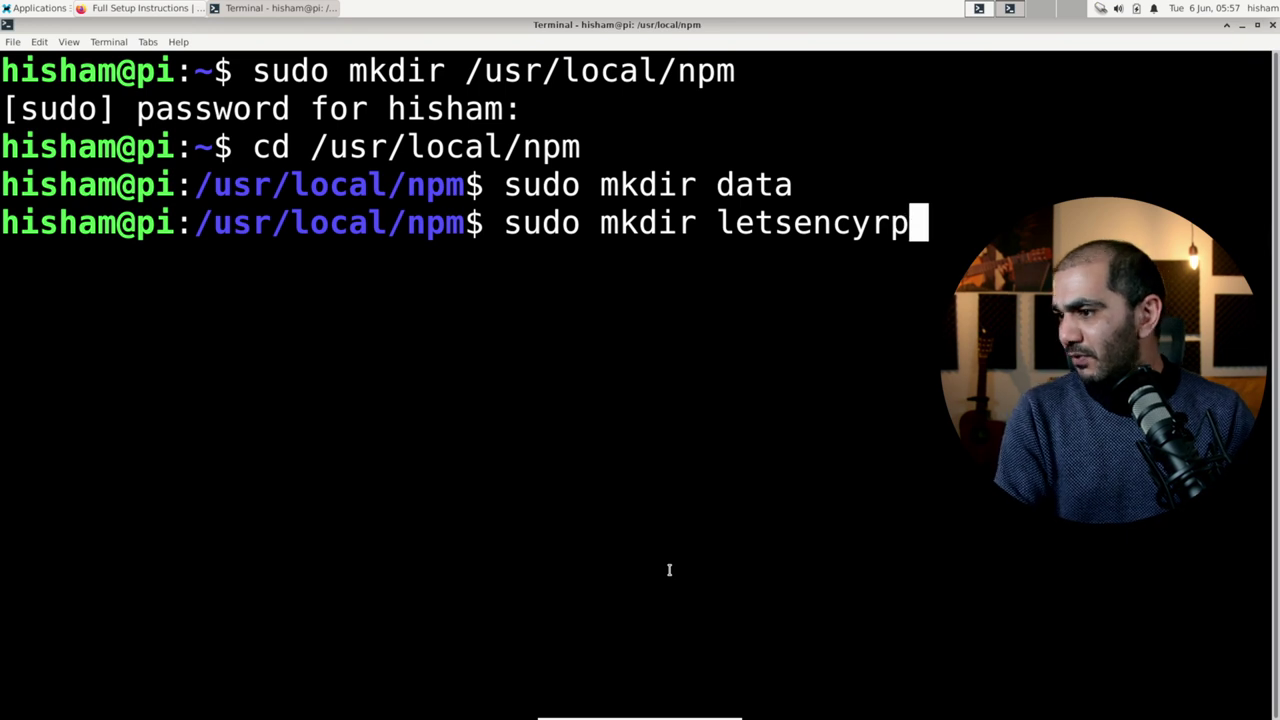
{"action": "key", "text": "BackSpace"}
{"action": "key", "text": "BackSpace"}
{"action": "key", "text": "BackSpace"}
{"action": "type", "text": "rypt"}
{"action": "key", "text": "Return"}
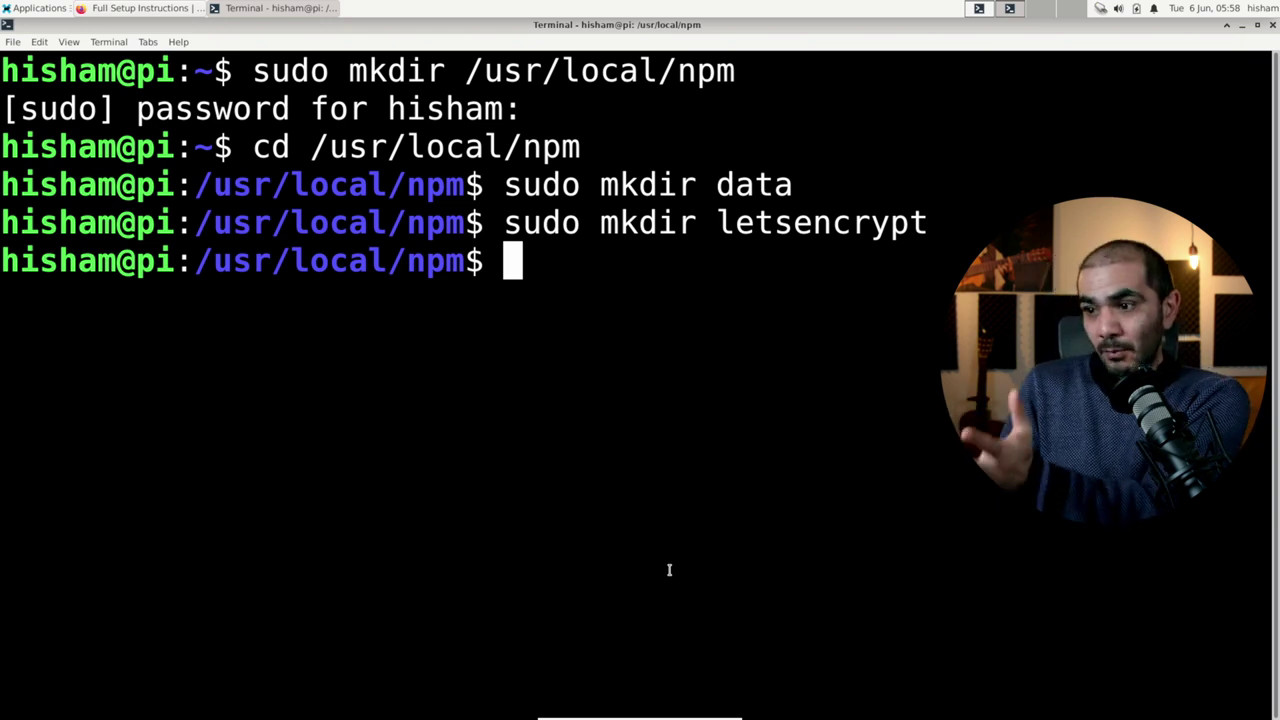
Step: Give your user recursive ownership of data and letsencrypt, verify with ls -la, and return to Firefox
{"action": "type", "text": "sudo "}
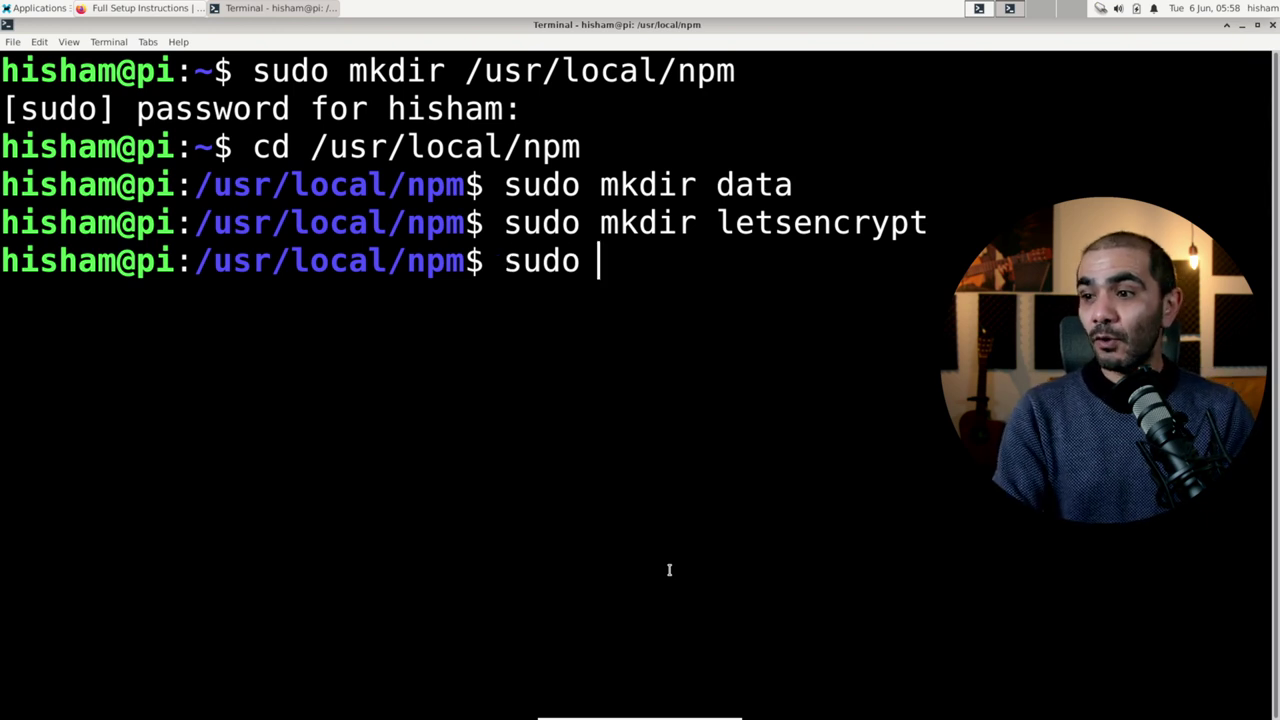
{"action": "type", "text": "chown -R"}
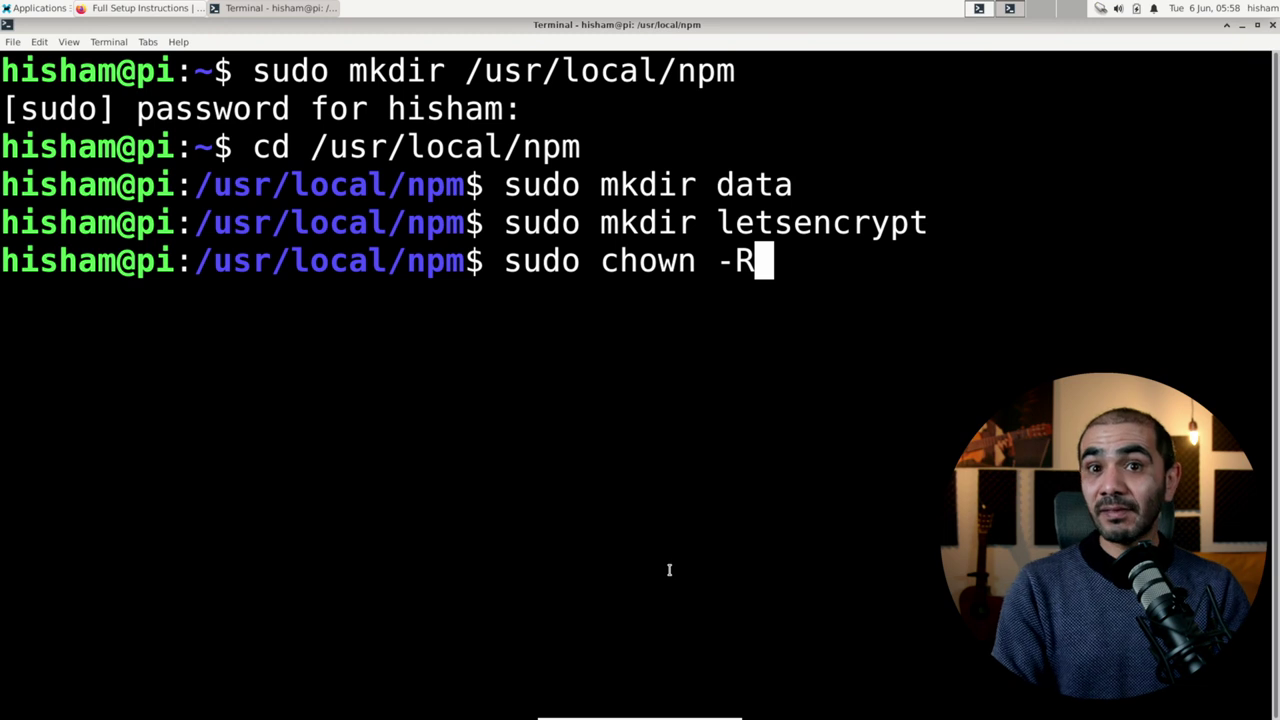
{"action": "type", "text": " hisham"}
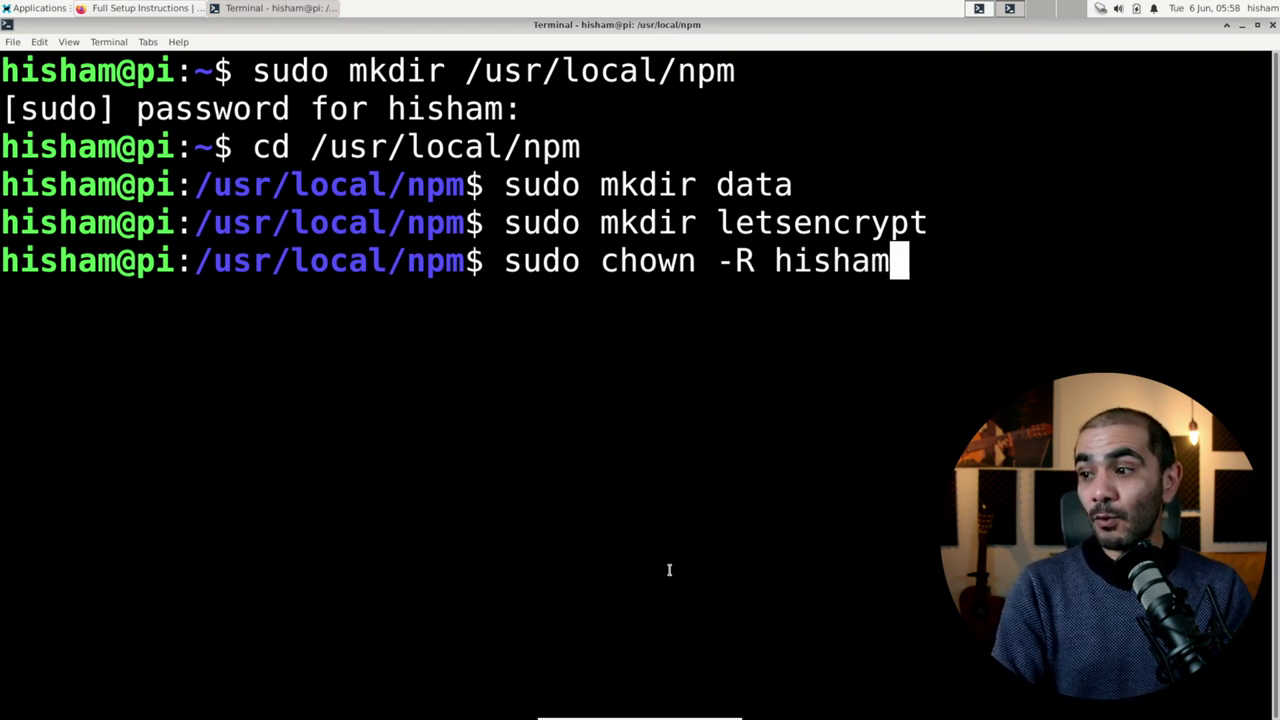
{"action": "type", "text": ":hisham "}
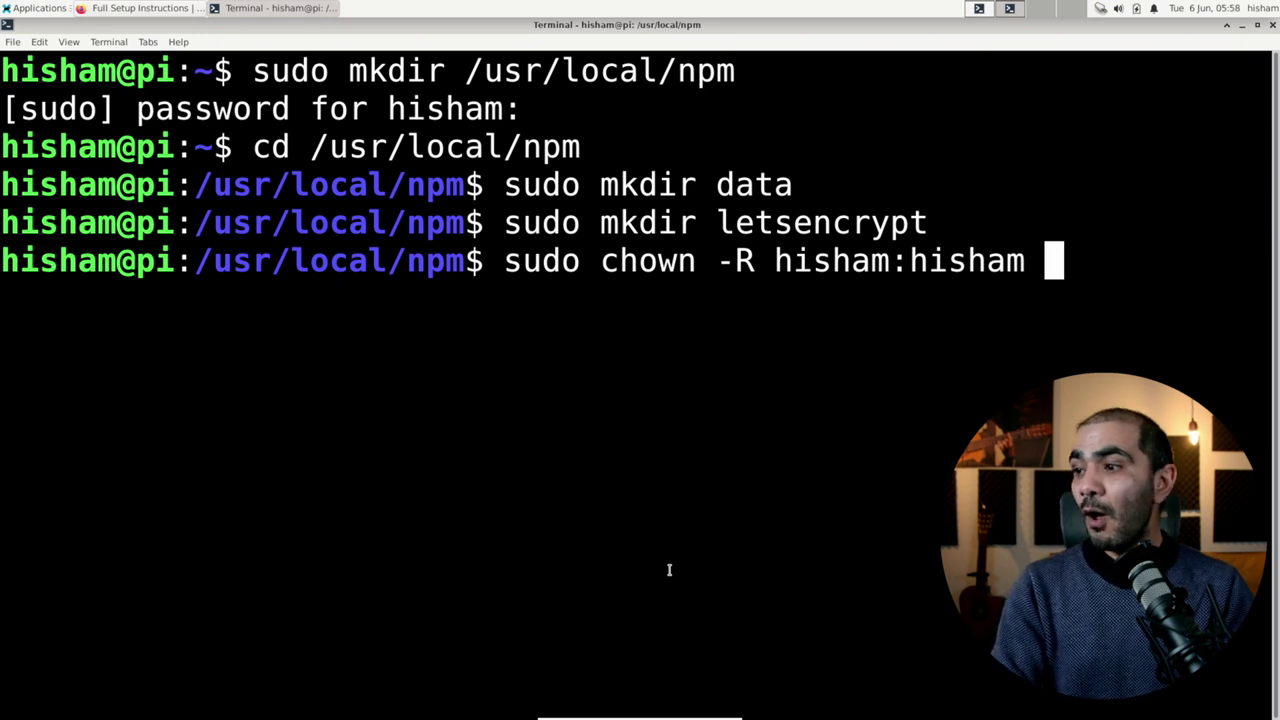
{"action": "type", "text": "data"}
{"action": "key", "text": "BackSpace"}
{"action": "key", "text": "BackSpace"}
{"action": "type", "text": "ataa"}
{"action": "key", "text": "BackSpace"}
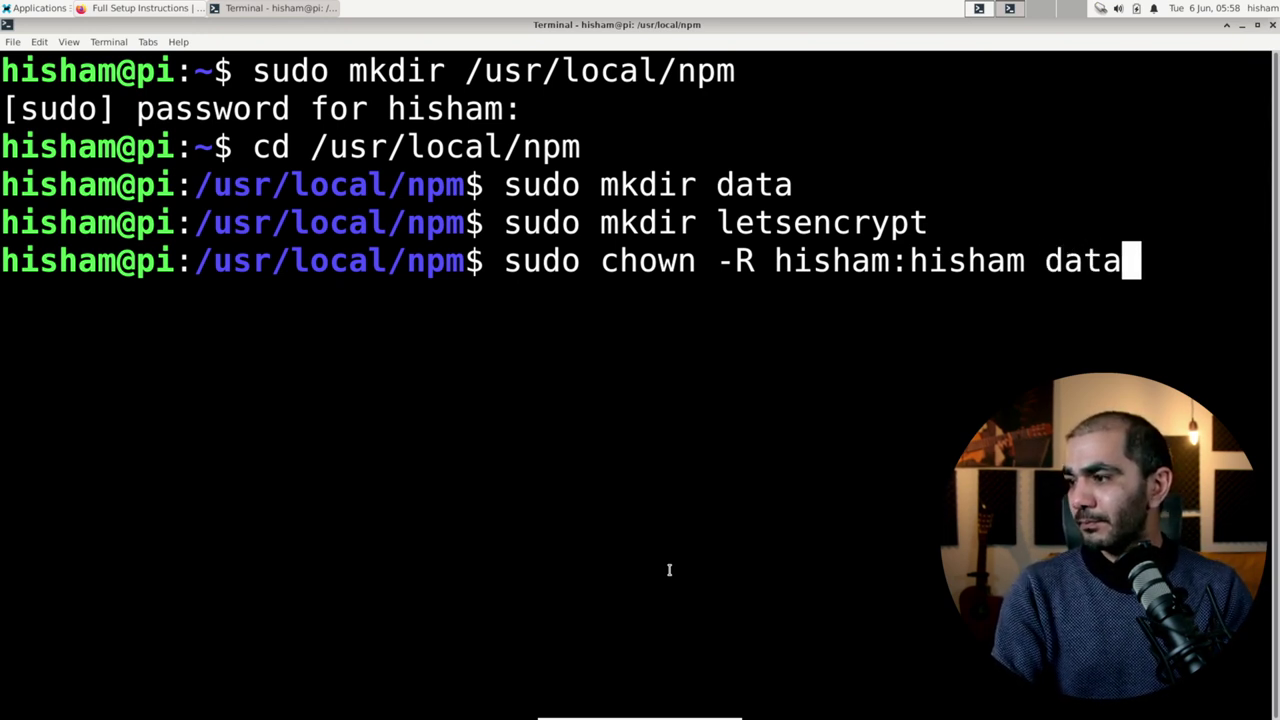
{"action": "key", "text": "Return"}
{"action": "key", "text": "Up"}
{"action": "key", "text": "BackSpace"}
{"action": "key", "text": "BackSpace"}
{"action": "key", "text": "BackSpace"}
{"action": "key", "text": "BackSpace"}
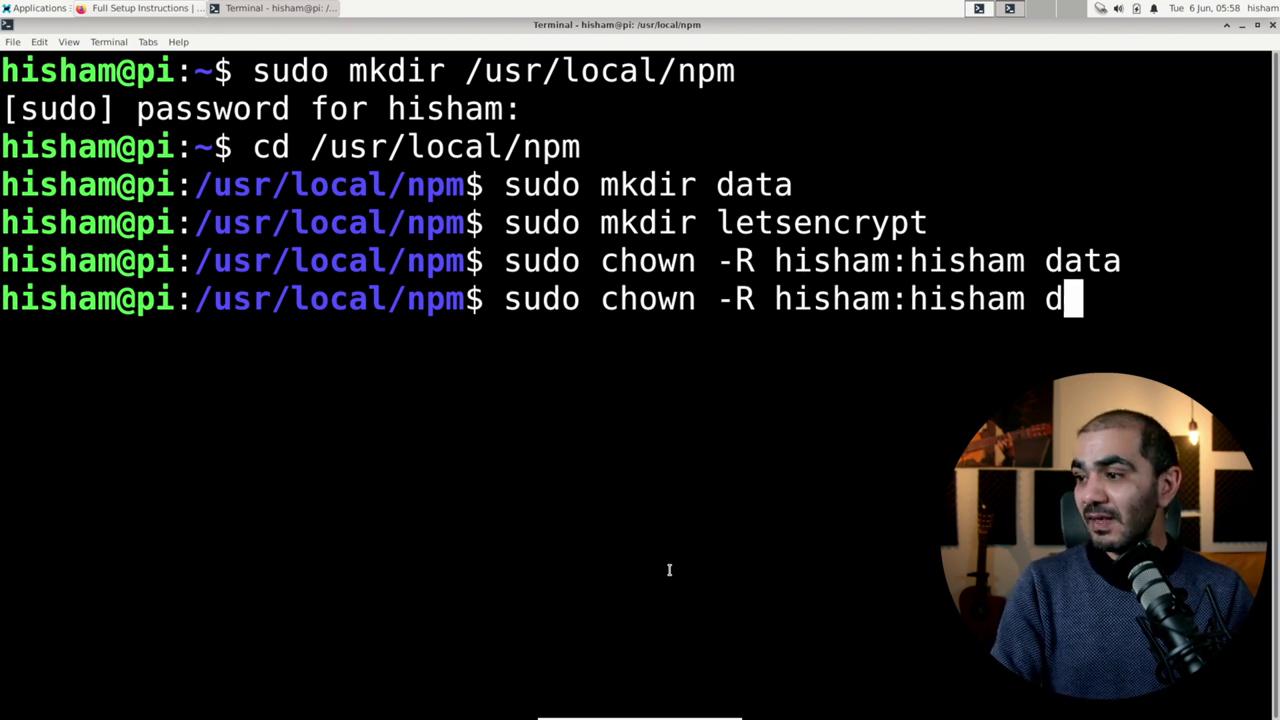
{"action": "type", "text": "let"}
{"action": "key", "text": "Tab"}
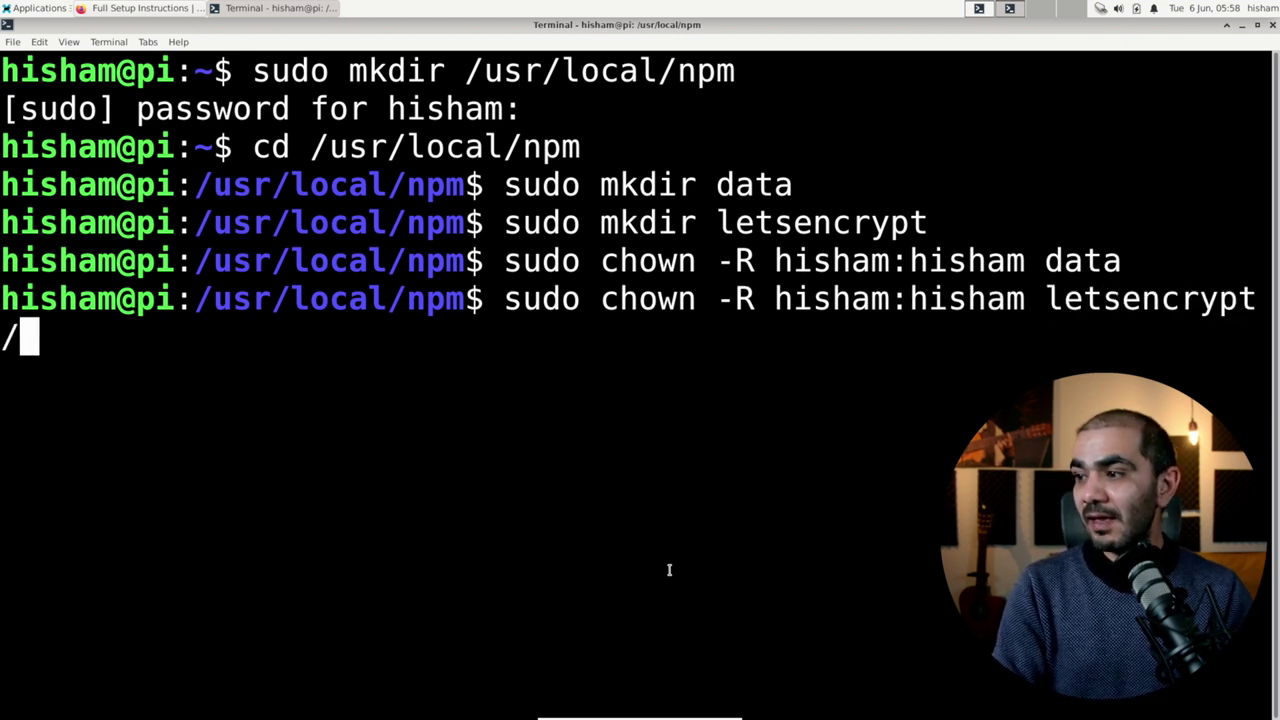
{"action": "key", "text": "Return"}
{"action": "type", "text": "ls -la"}
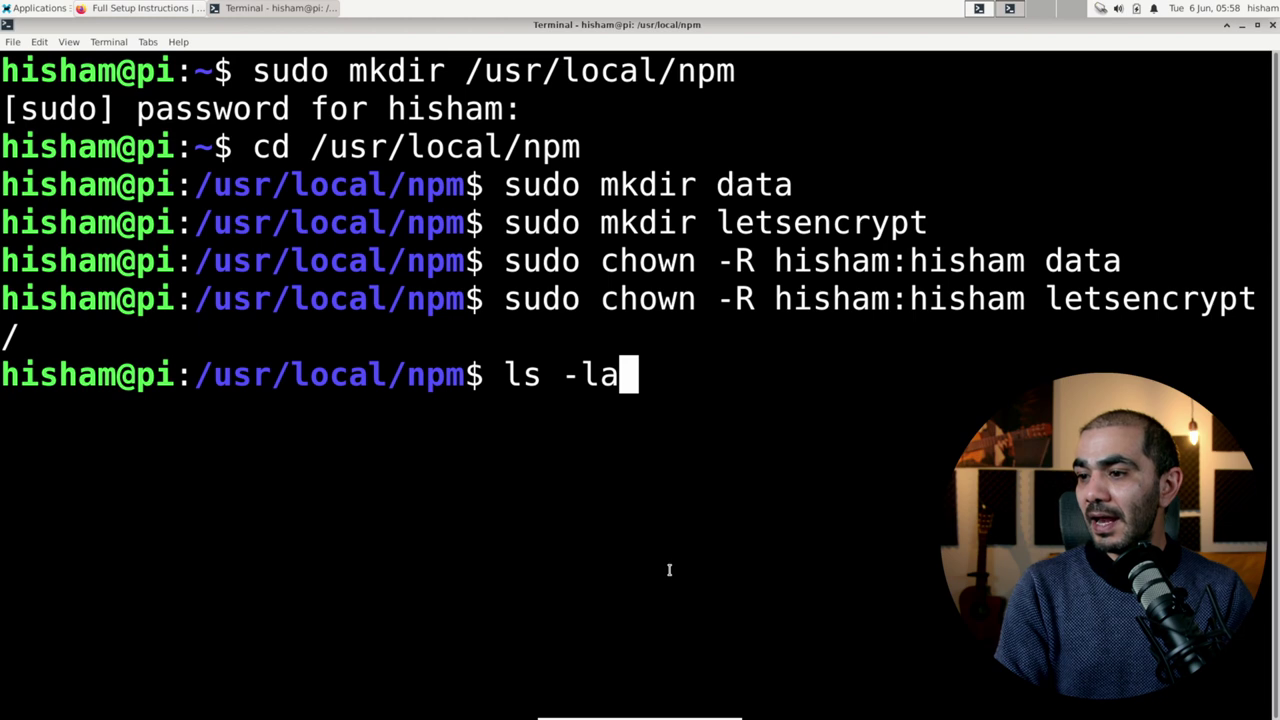
{"action": "key", "text": "Return"}
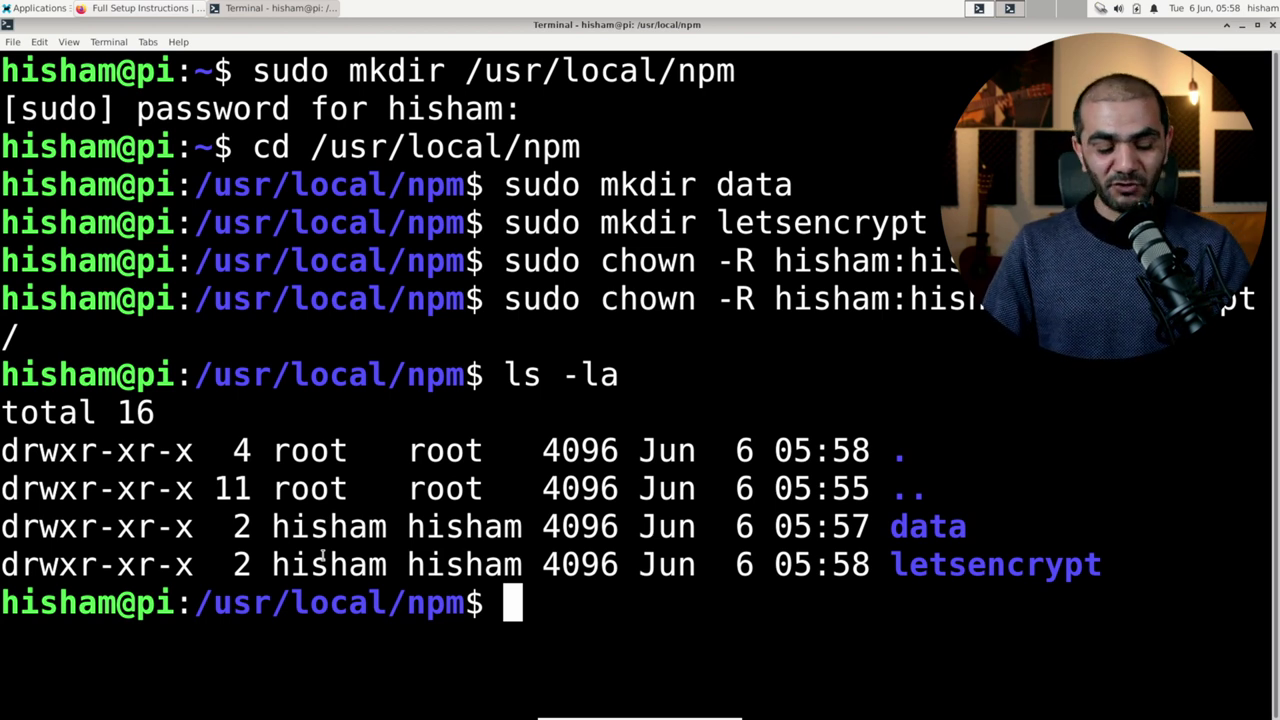
{"action": "key", "text": "alt+Tab"}
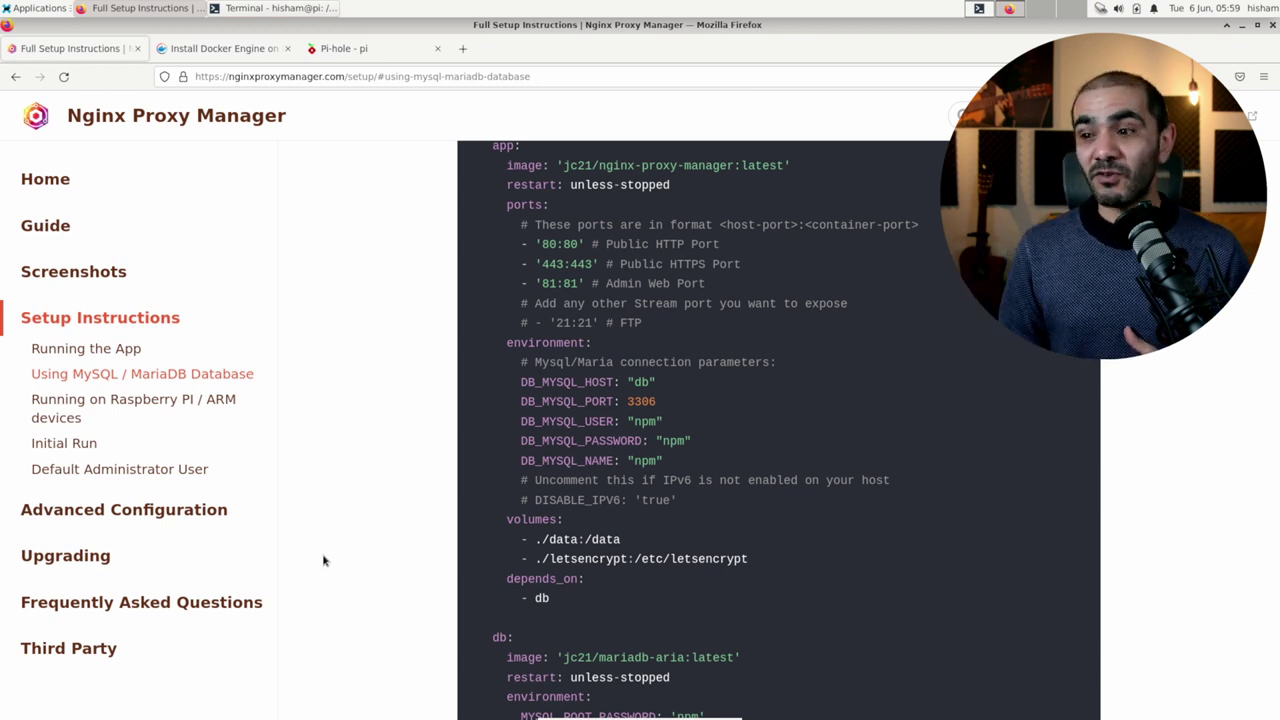
Step: Select the MariaDB compose block from the mysql volume line up to version: '3.8', then return to the terminal
{"action": "scroll", "coordinate": [436, 615], "scroll_direction": "down", "scroll_amount": 3}
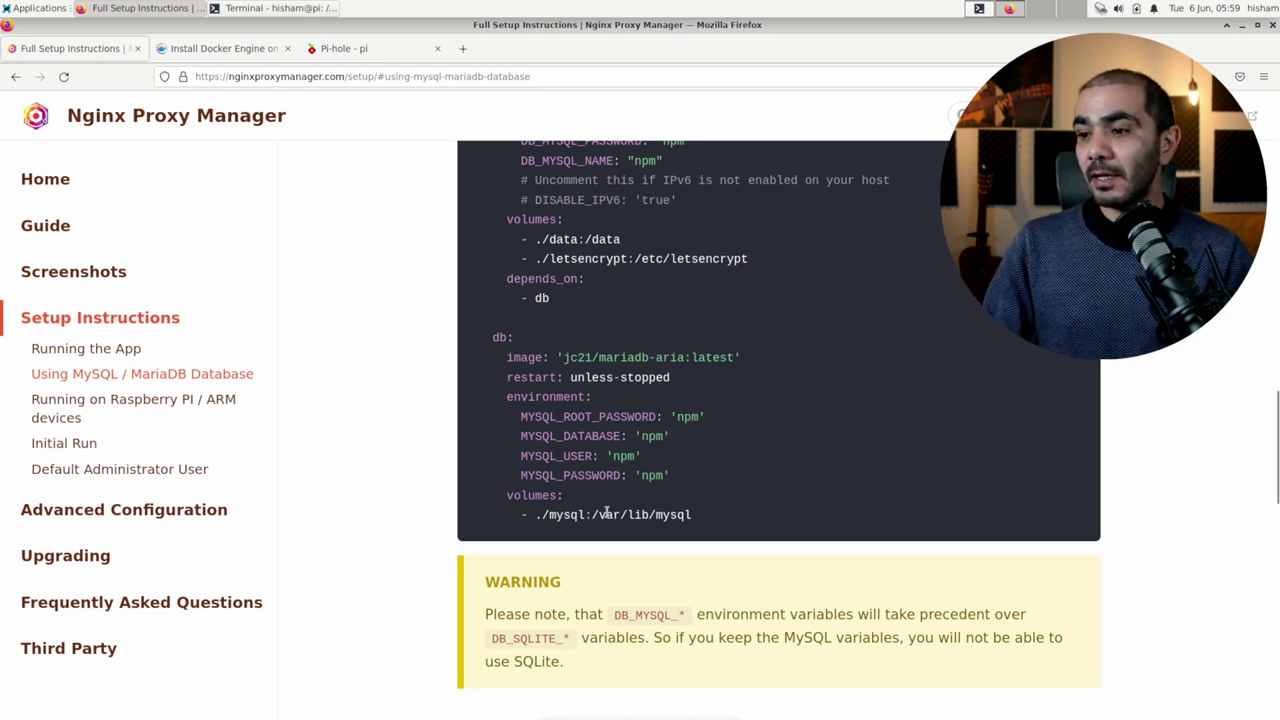
{"action": "scroll", "coordinate": [606, 505], "scroll_direction": "up", "scroll_amount": 5}
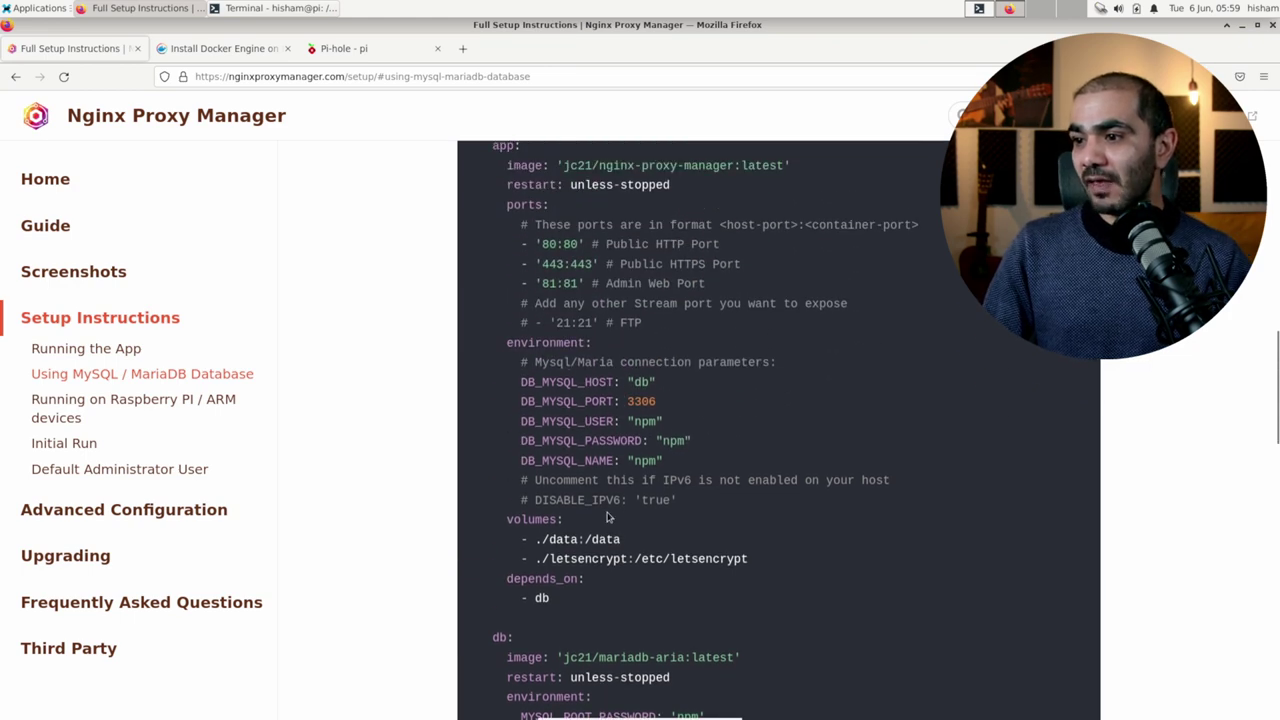
{"action": "scroll", "coordinate": [606, 517], "scroll_direction": "down", "scroll_amount": 3}
{"action": "left_click_drag", "start_coordinate": [690, 612], "coordinate": [479, 366]}
{"action": "scroll", "coordinate": [514, 109], "scroll_direction": "up", "scroll_amount": 8}
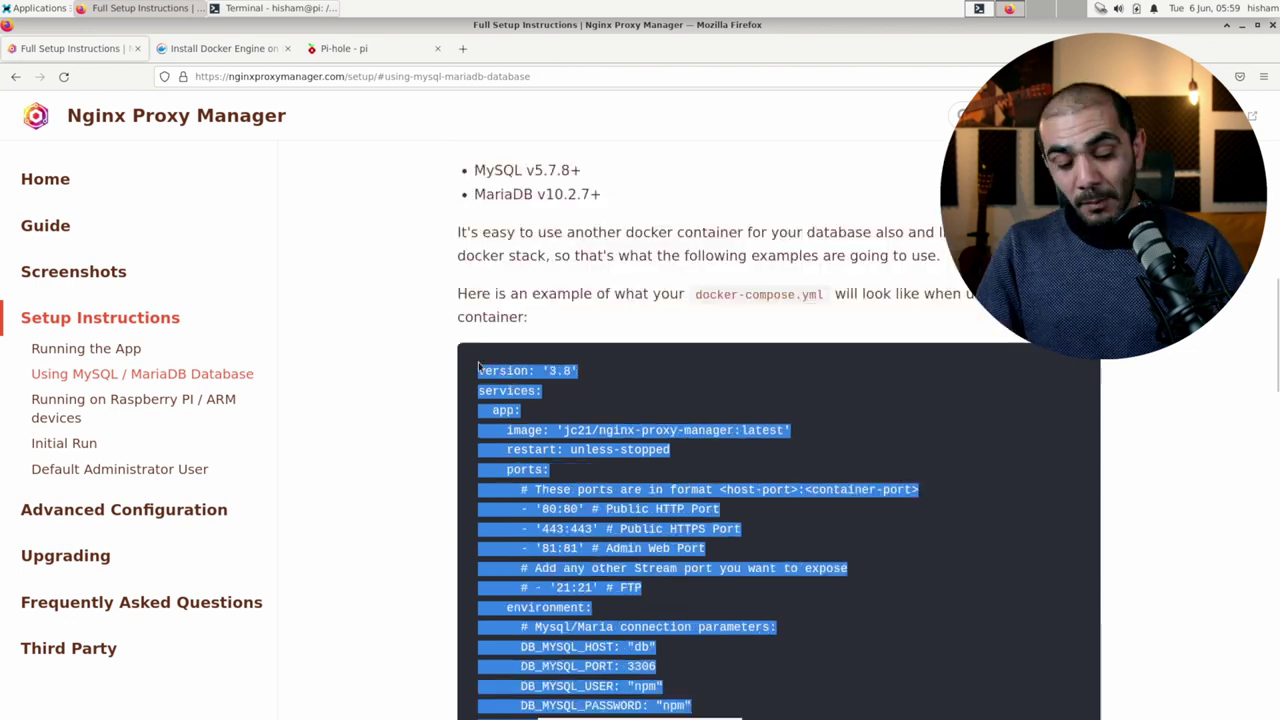
{"action": "key", "text": "alt+Tab"}
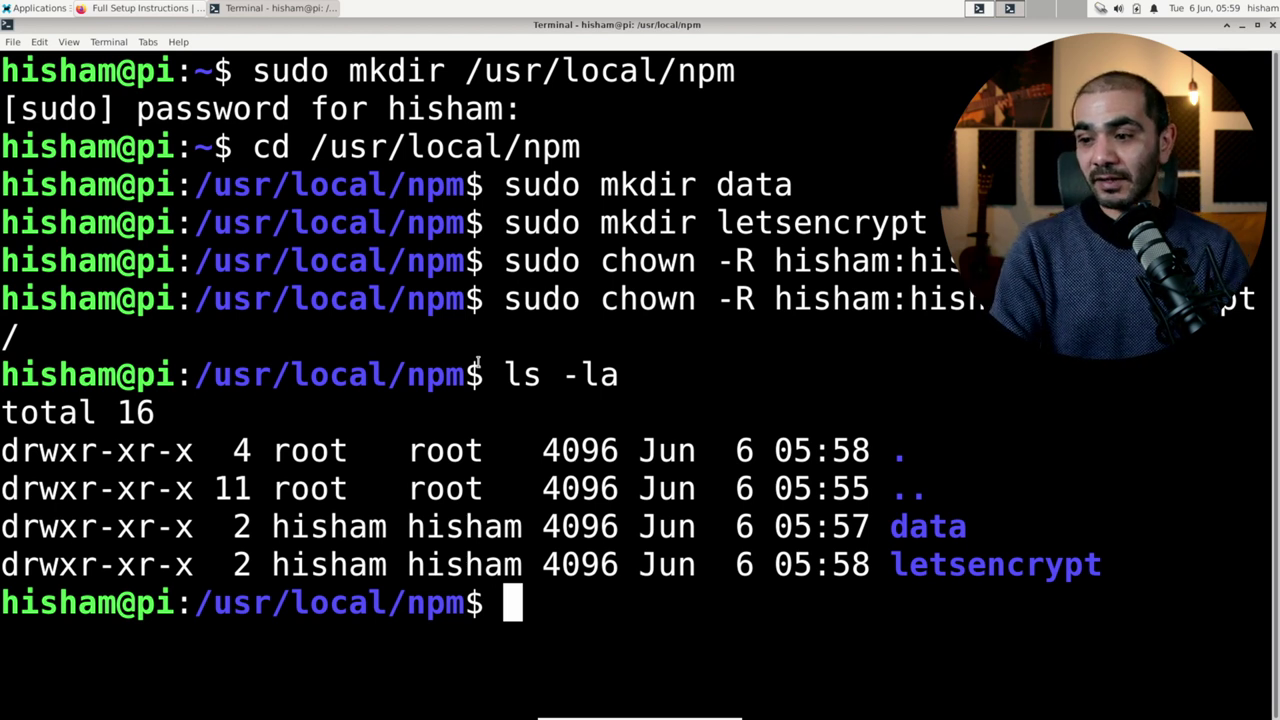
Step: Open docker-compose.yml with sudo vim and paste the Nginx Proxy Manager compose stack
{"action": "type", "text": "sudo vim "}
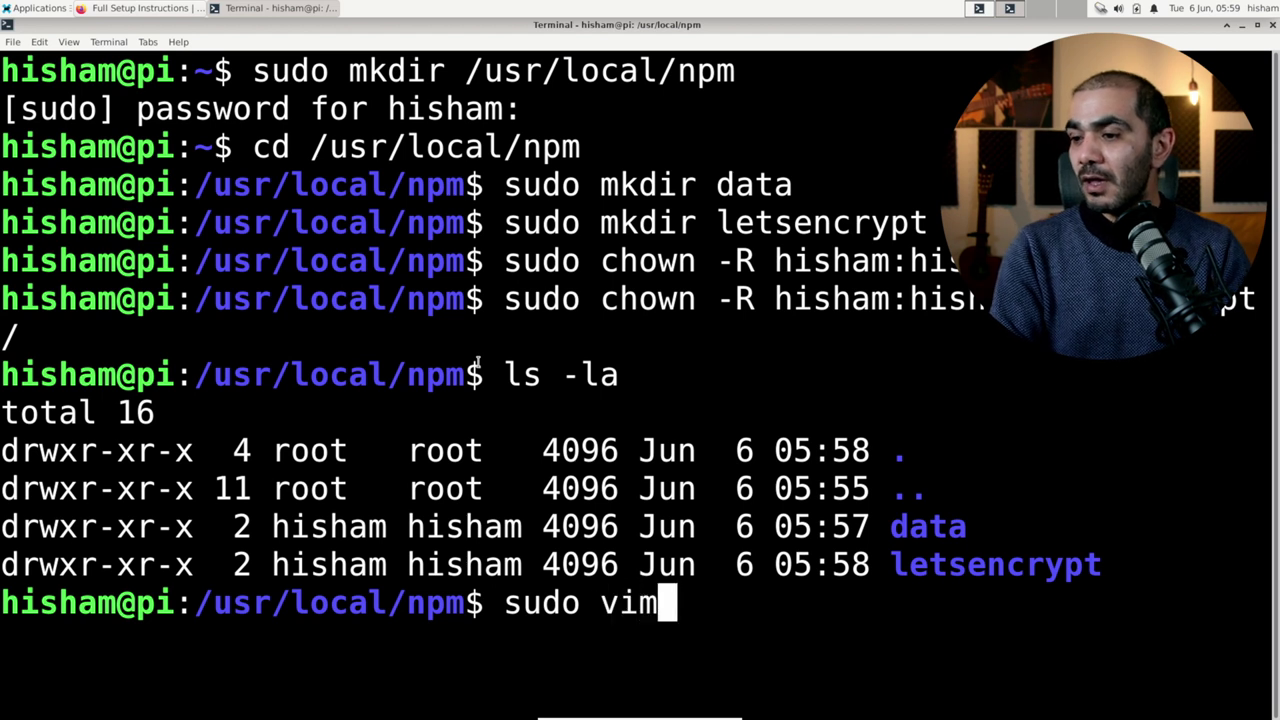
{"action": "type", "text": "docker-compseo"}
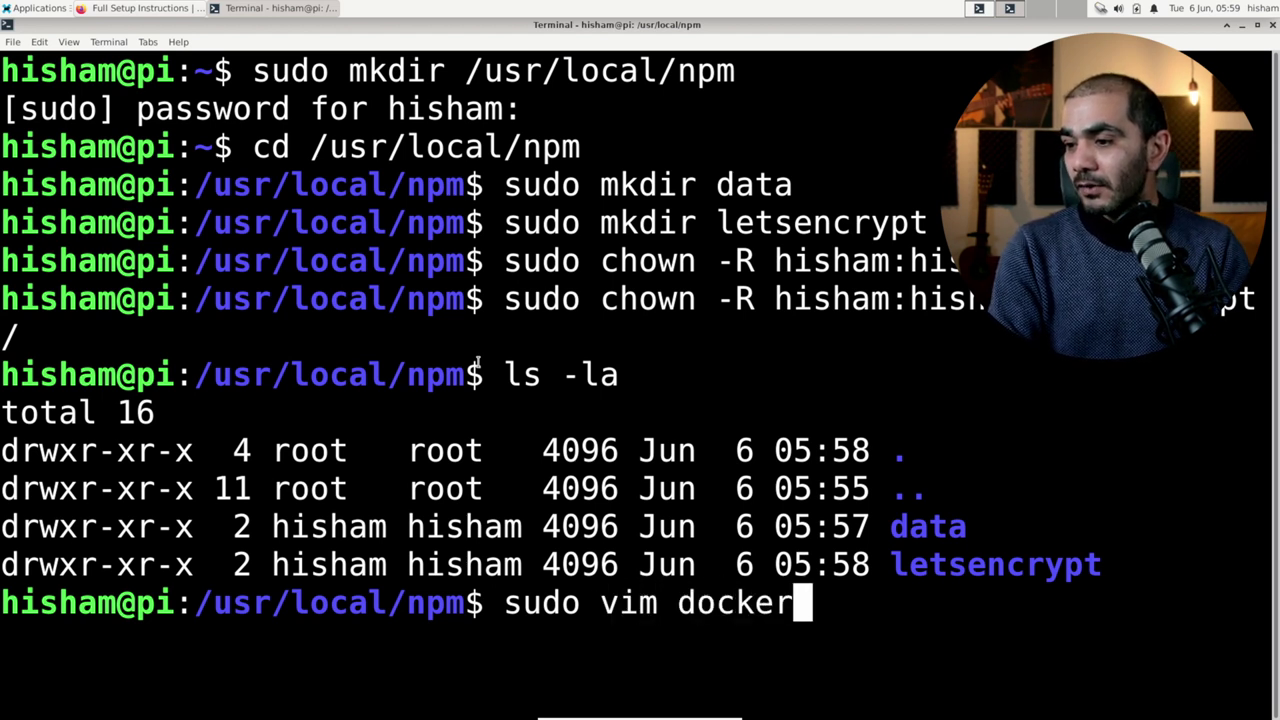
{"action": "key", "text": "BackSpace"}
{"action": "key", "text": "BackSpace"}
{"action": "key", "text": "BackSpace"}
{"action": "type", "text": "ose.y"}
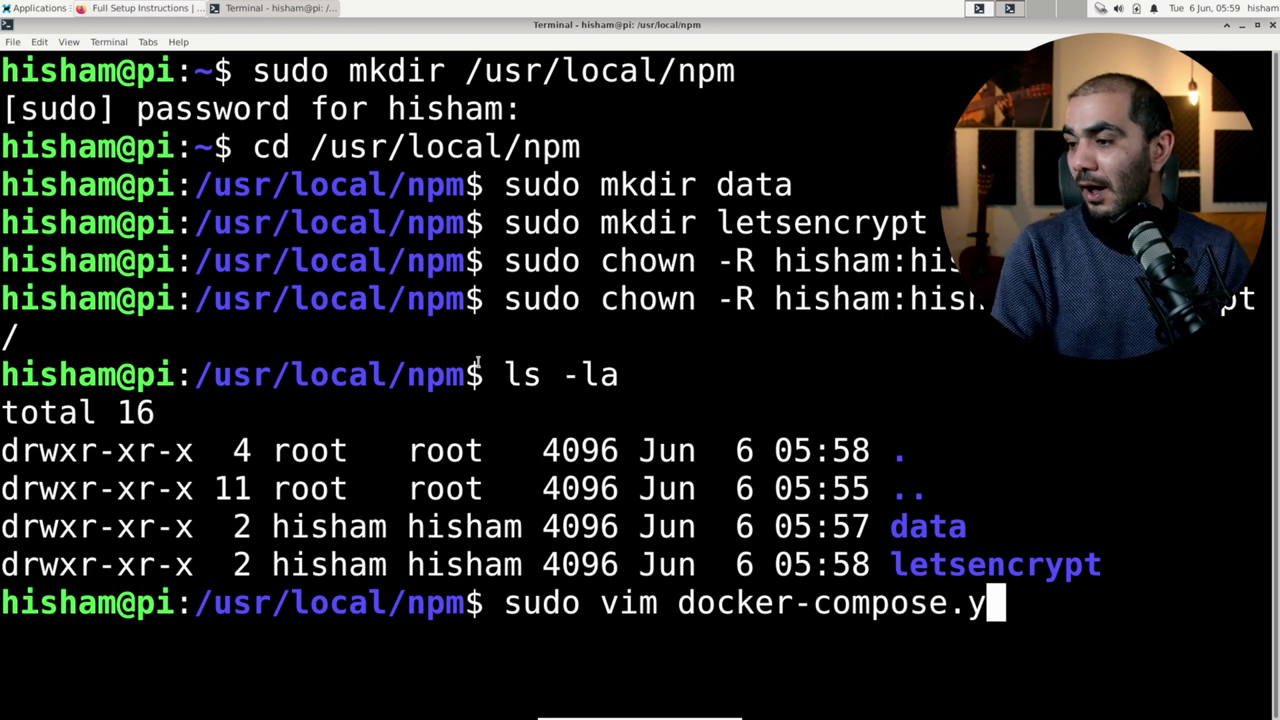
{"action": "type", "text": "ml"}
{"action": "key", "text": "Return"}
{"action": "key", "text": "i"}
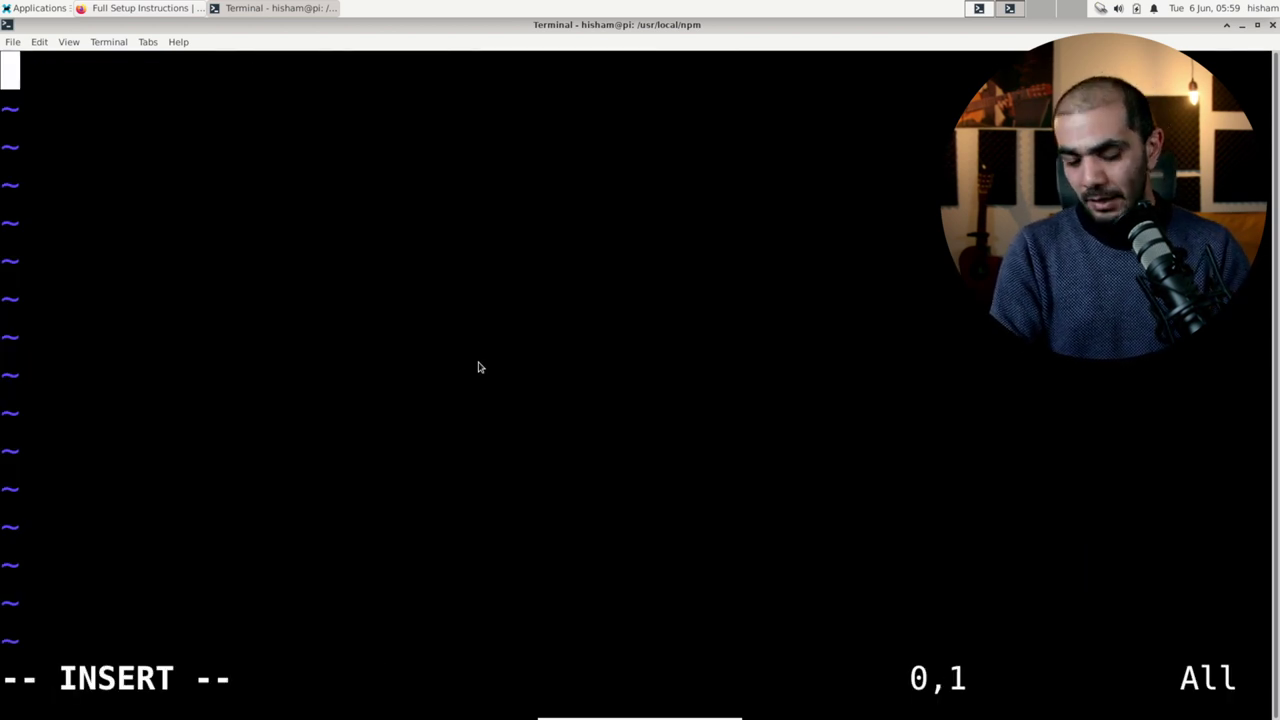
{"action": "key", "text": "ctrl+shift+v"}
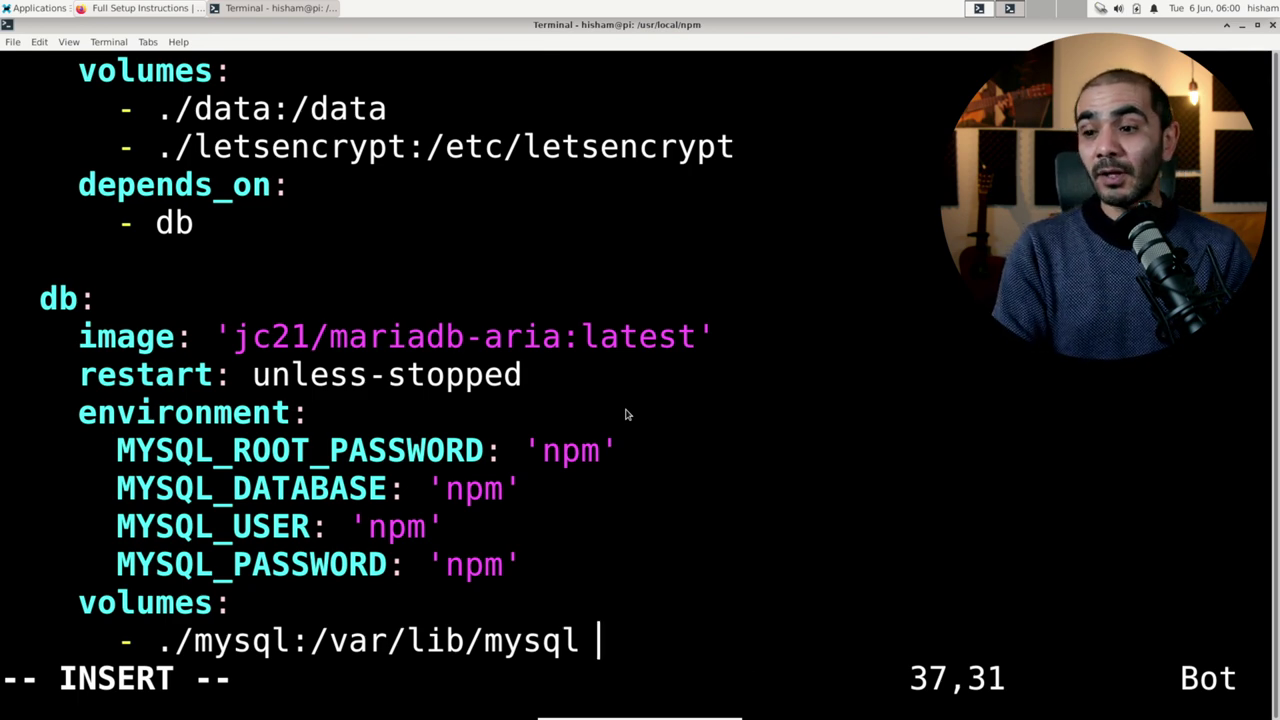
{"action": "key", "text": "Escape"}
Step: Add container_name: npm under the app service's restart line
{"action": "key", "text": "g"}
{"action": "key", "text": "g"}
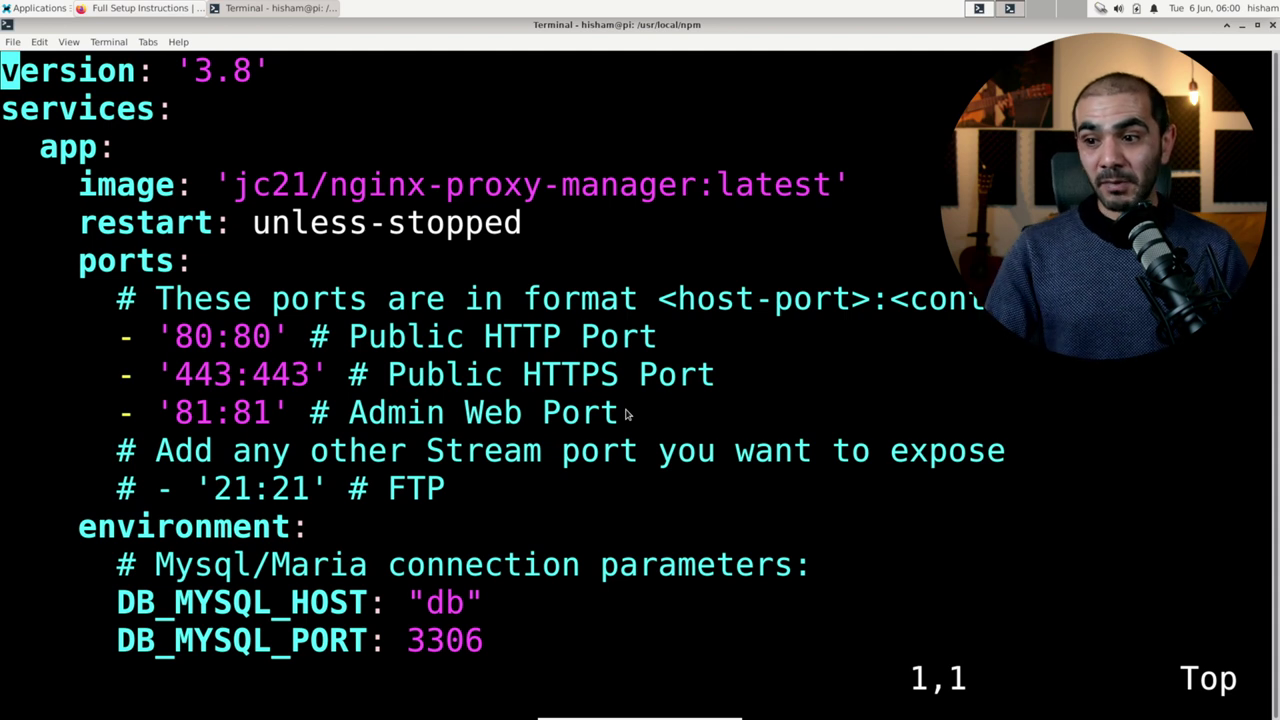
{"action": "key", "text": "Down"}
{"action": "key", "text": "Down"}
{"action": "key", "text": "Down"}
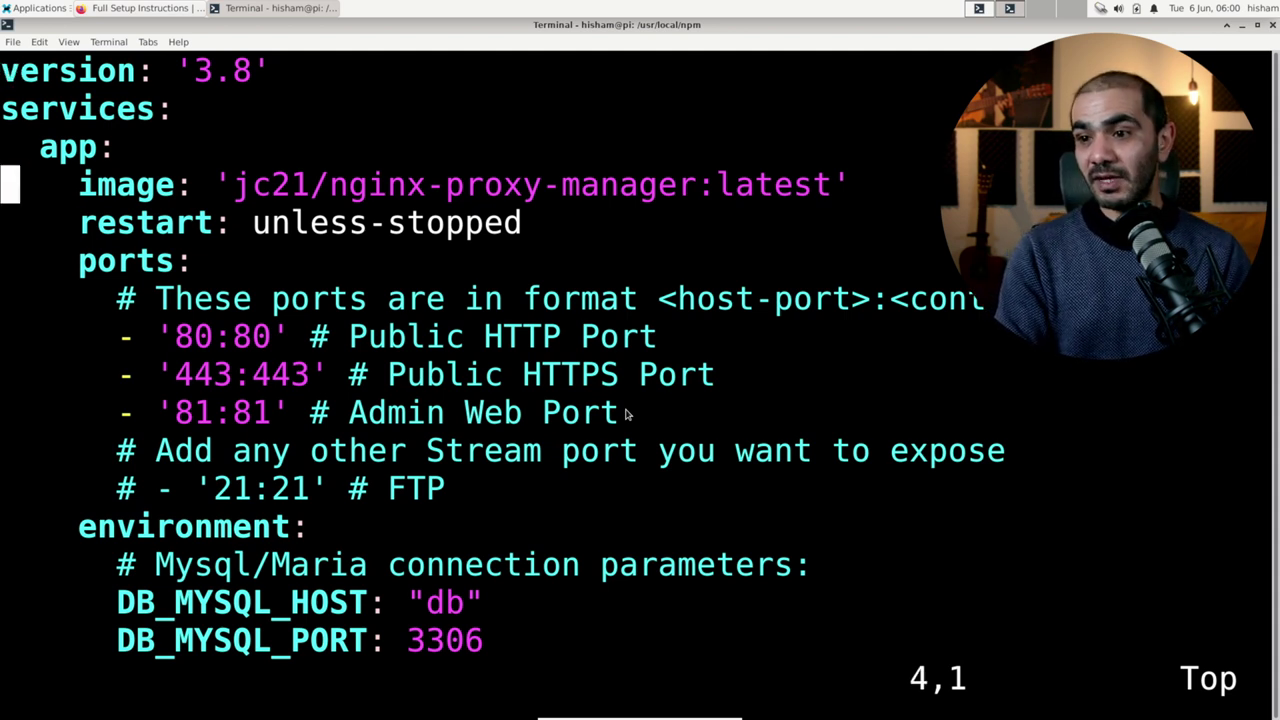
{"action": "key", "text": "w"}
{"action": "key", "text": "Down"}
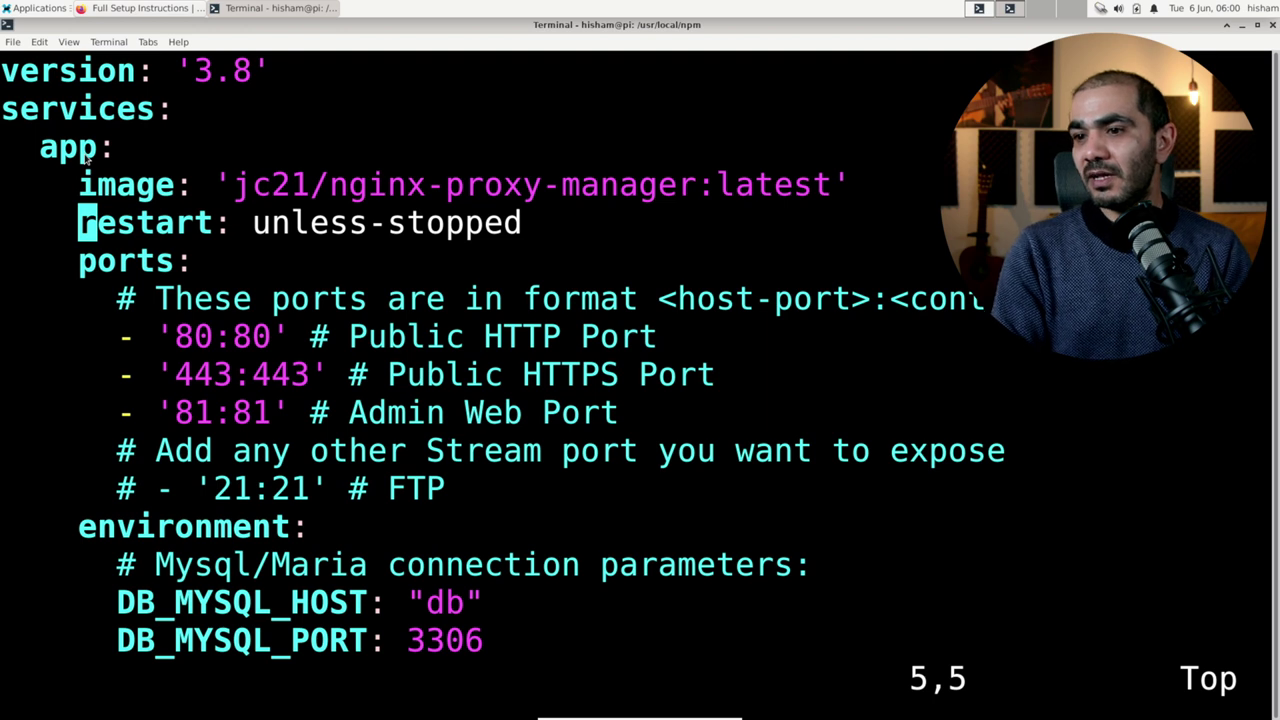
{"action": "key", "text": "o"}
{"action": "key", "text": "BackSpace"}
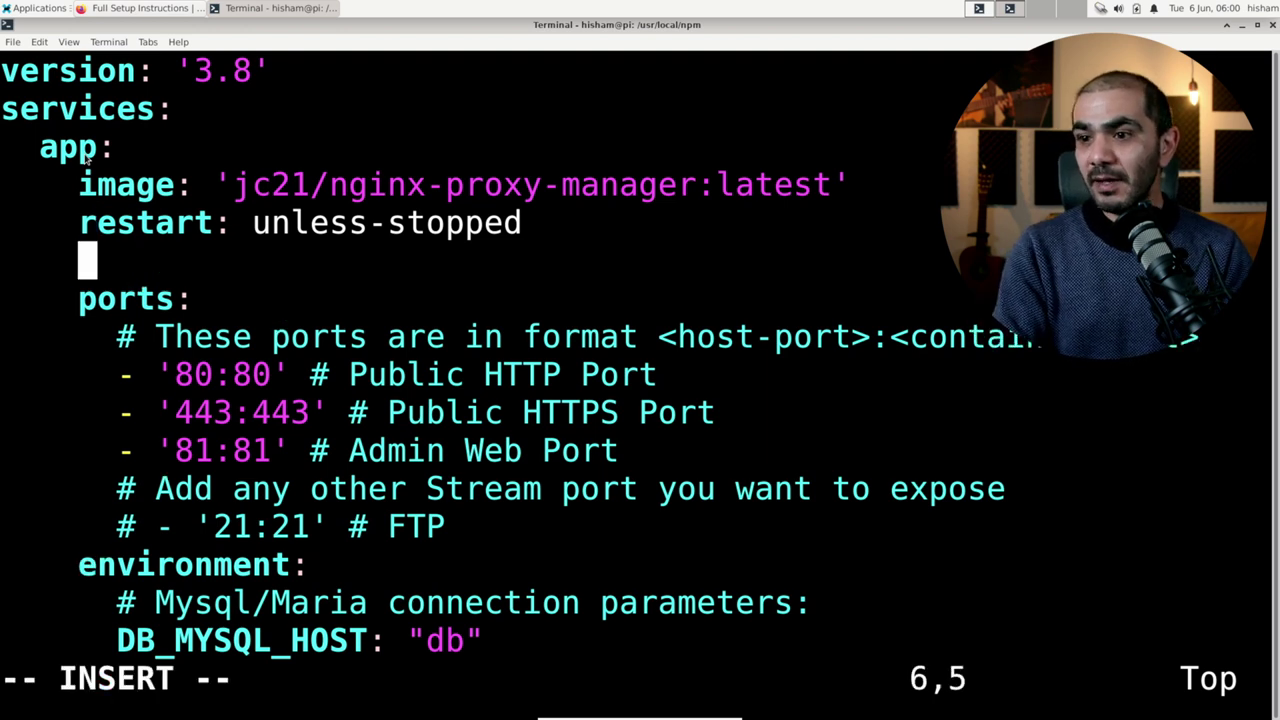
{"action": "type", "text": "cont"}
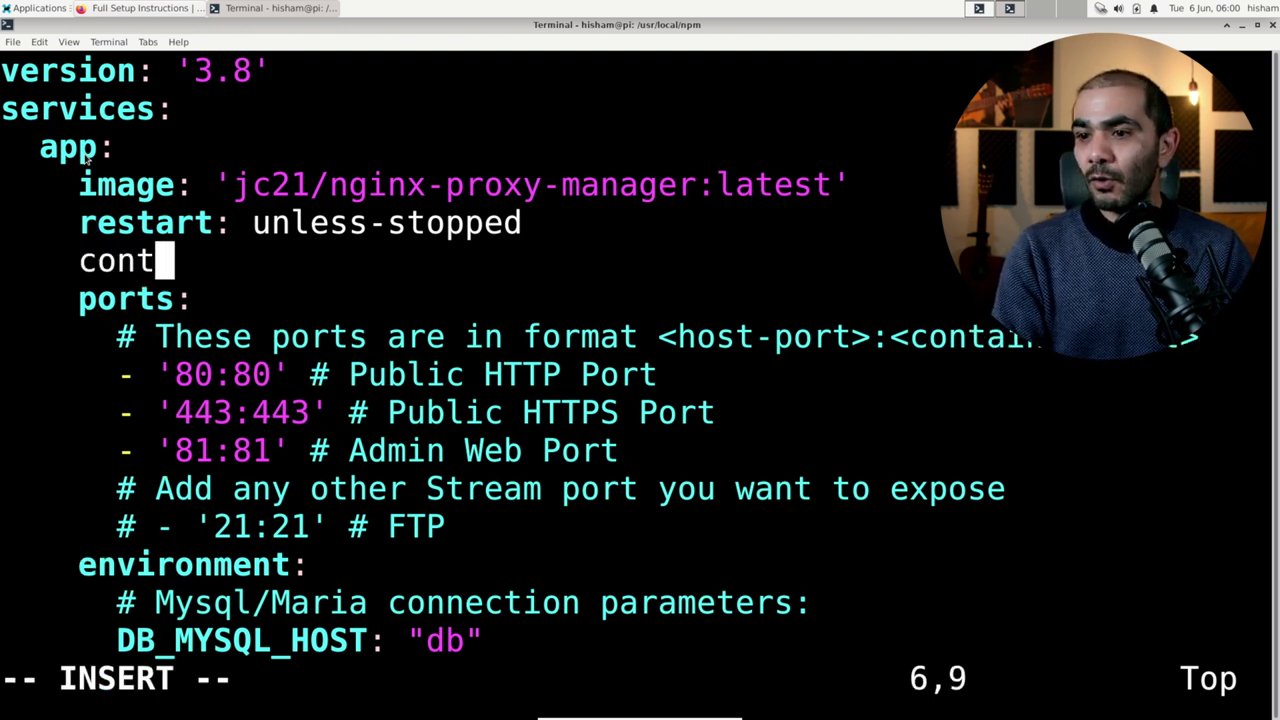
{"action": "type", "text": "ainer_name"}
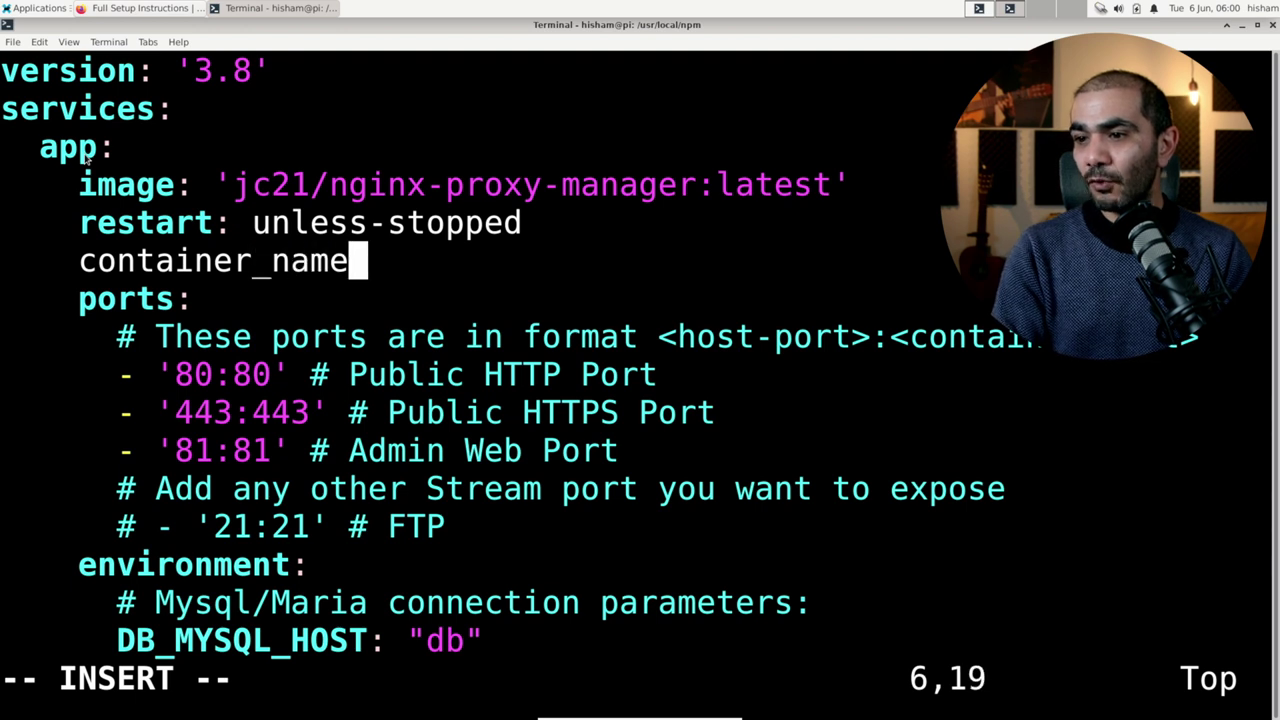
{"action": "type", "text": ": npm"}
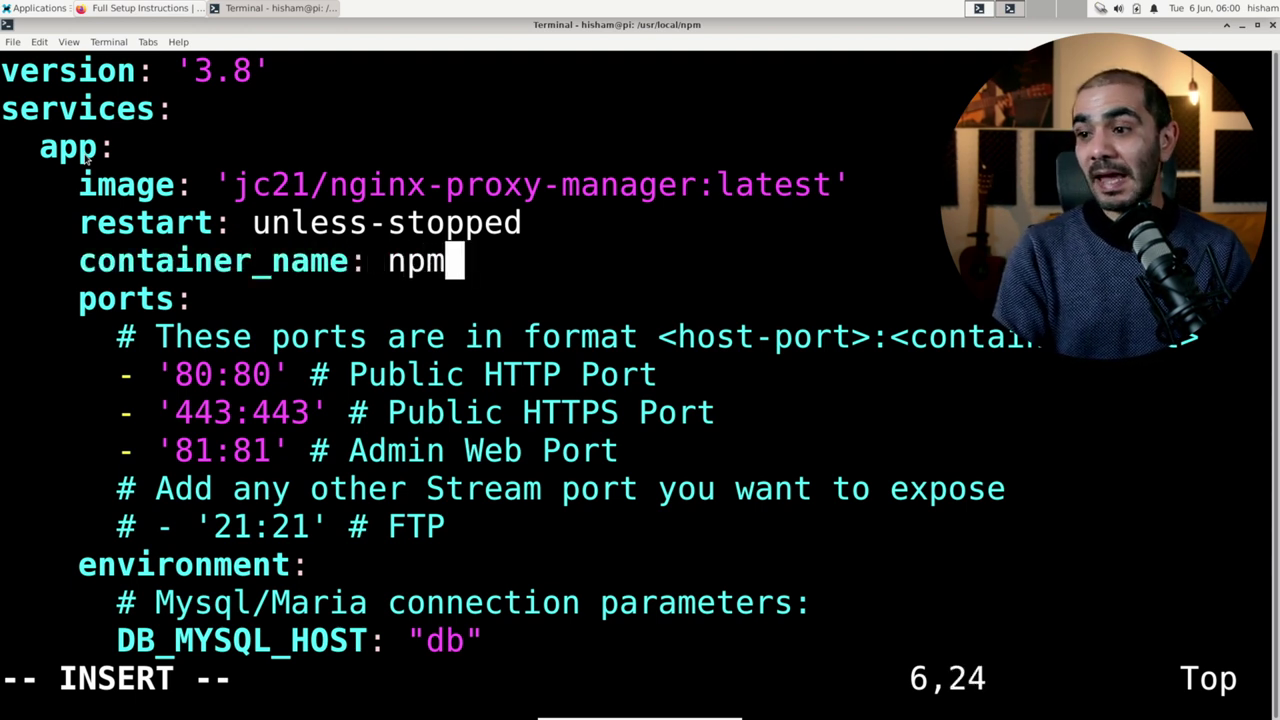
{"action": "key", "text": "Escape"}
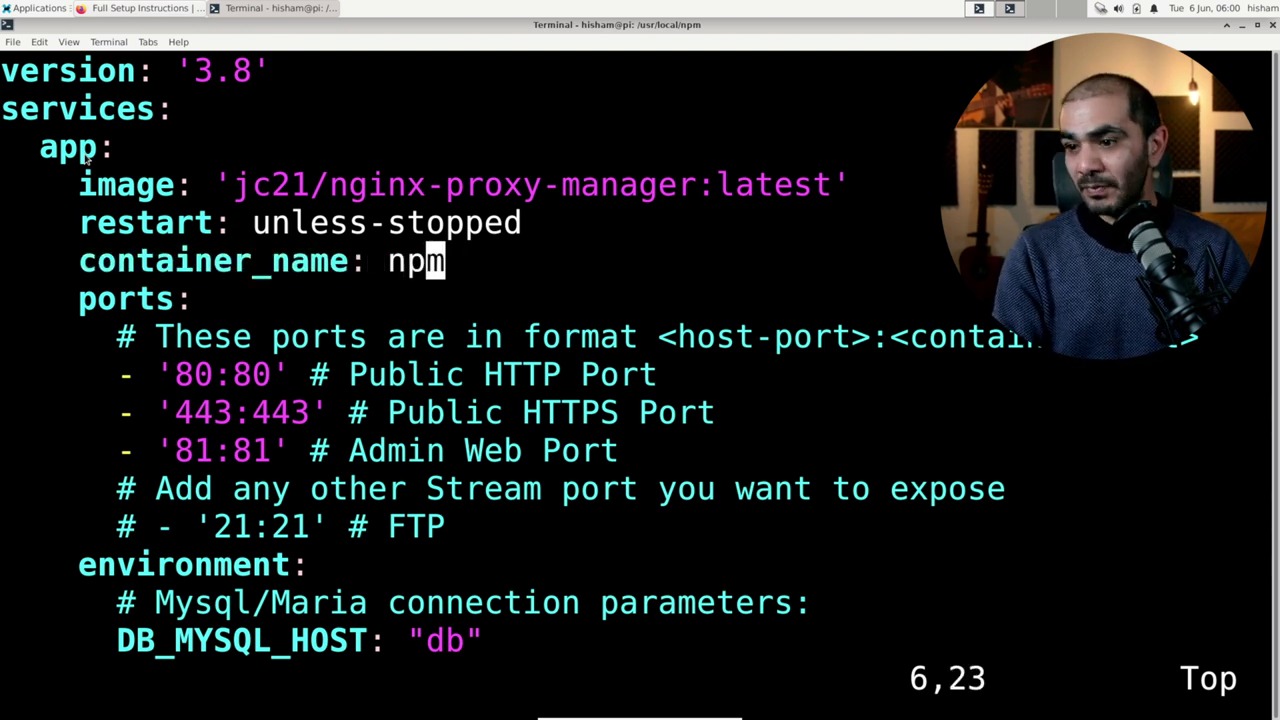
{"action": "key", "text": "j"}
{"action": "key", "text": "j"}
{"action": "key", "text": "j"}
{"action": "key", "text": "j"}
{"action": "key", "text": "j"}
{"action": "key", "text": "j"}
{"action": "key", "text": "j"}
{"action": "key", "text": "j"}
{"action": "key", "text": "j"}
{"action": "key", "text": "j"}
{"action": "key", "text": "j"}
{"action": "key", "text": "j"}
{"action": "key", "text": "j"}
{"action": "key", "text": "j"}
{"action": "key", "text": "j"}
{"action": "key", "text": "j"}
{"action": "key", "text": "j"}
{"action": "key", "text": "j"}
{"action": "key", "text": "j"}
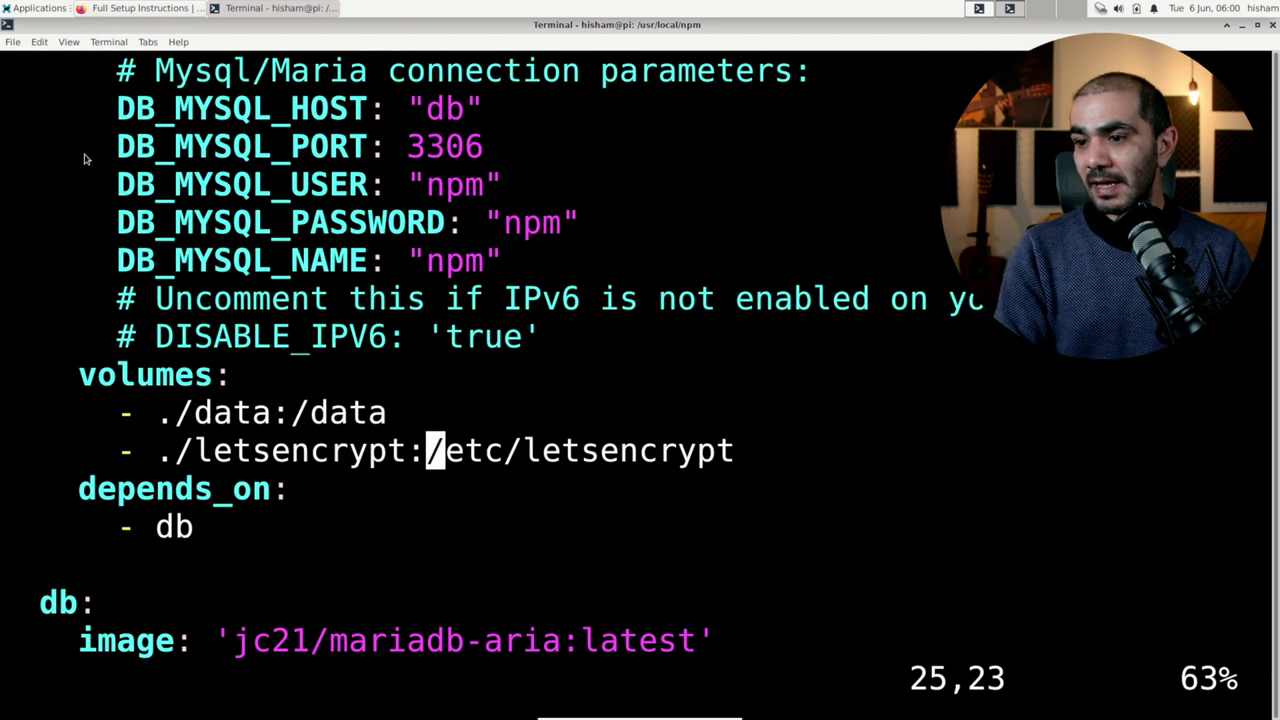
{"action": "key", "text": "j"}
{"action": "key", "text": "j"}
{"action": "key", "text": "j"}
{"action": "key", "text": "j"}
{"action": "key", "text": "j"}
{"action": "key", "text": "b"}
{"action": "key", "text": "b"}
{"action": "key", "text": "b"}
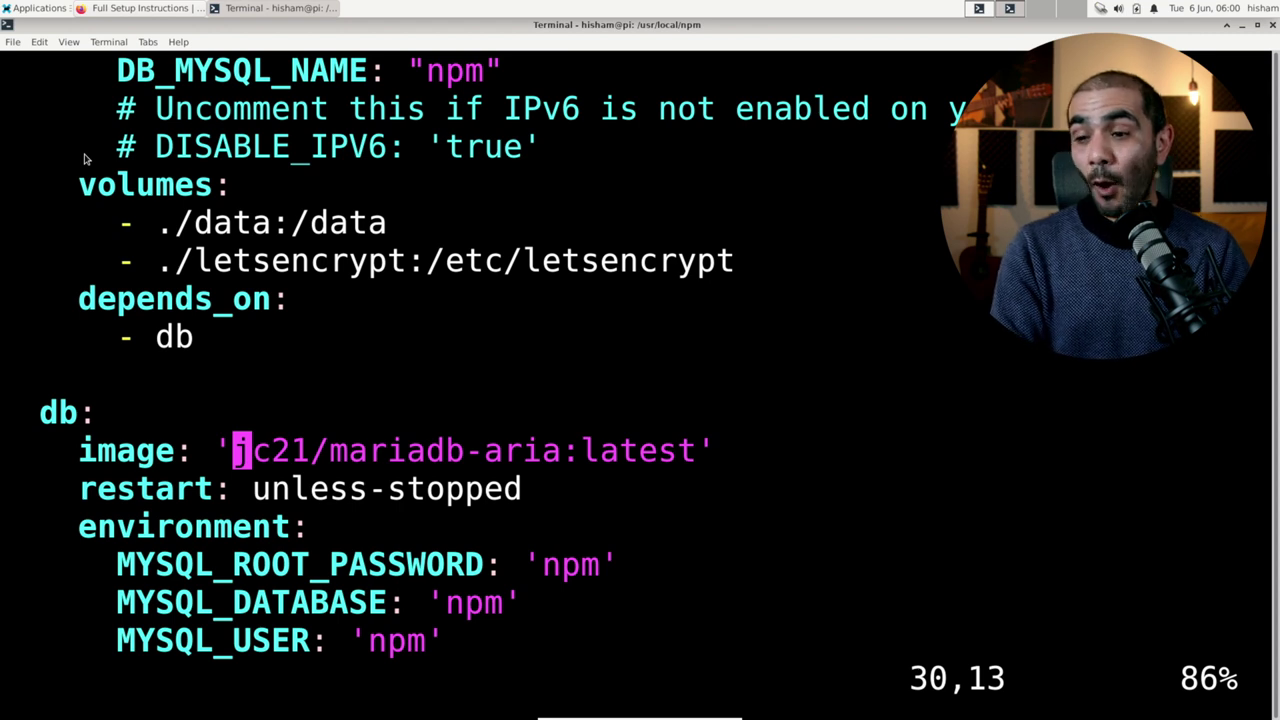
Step: Replace the db image with 'mariadb:10.6', checking the MariaDB version requirement in the docs
{"action": "key", "text": "c"}
{"action": "key", "text": "i"}
{"action": "key", "text": "Escape"}
{"action": "key", "text": "c"}
{"action": "key", "text": "i"}
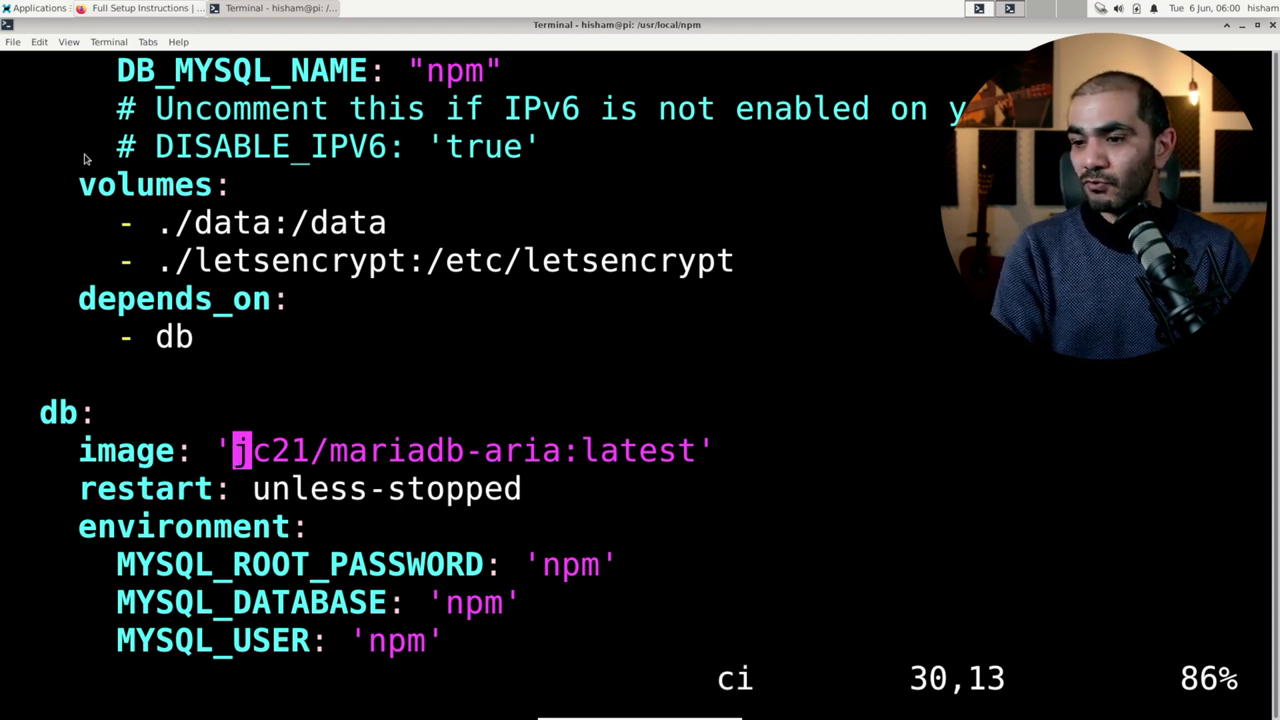
{"action": "key", "text": "apostrophe"}
{"action": "type", "text": "mariadb:"}
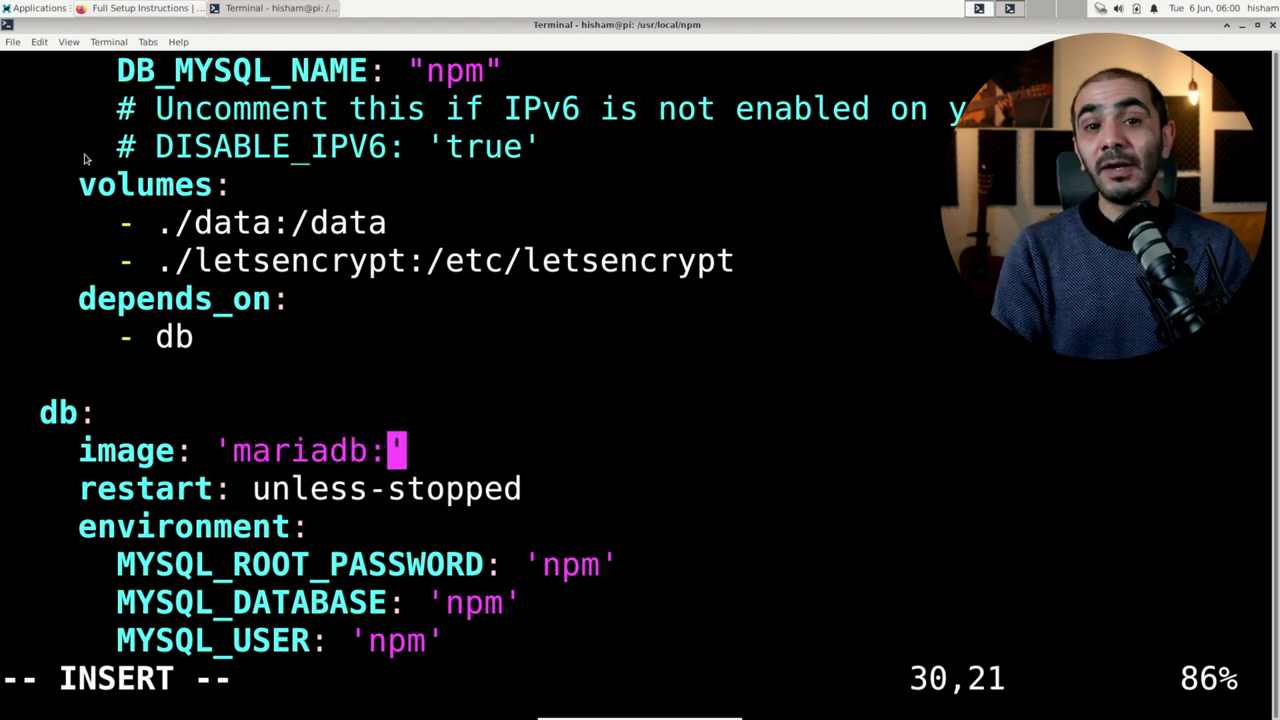
{"action": "type", "text": "10.6"}
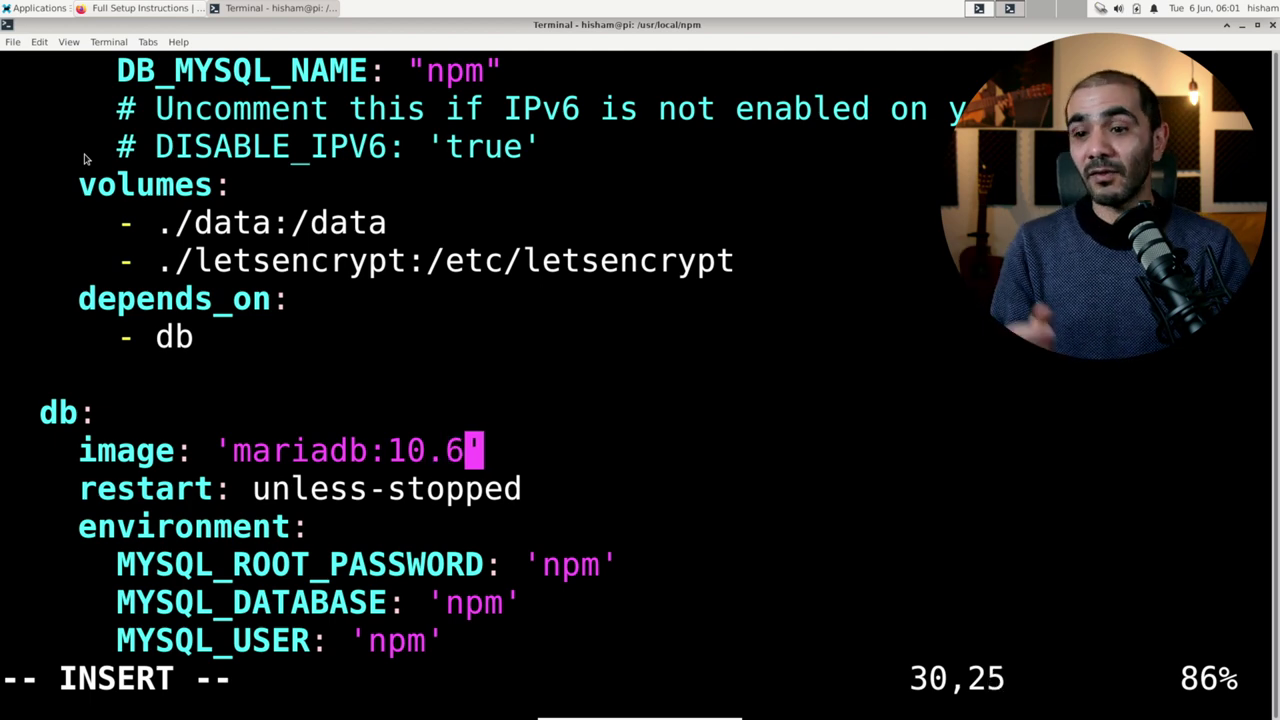
{"action": "key", "text": "Escape"}
{"action": "key", "text": "alt+Tab"}
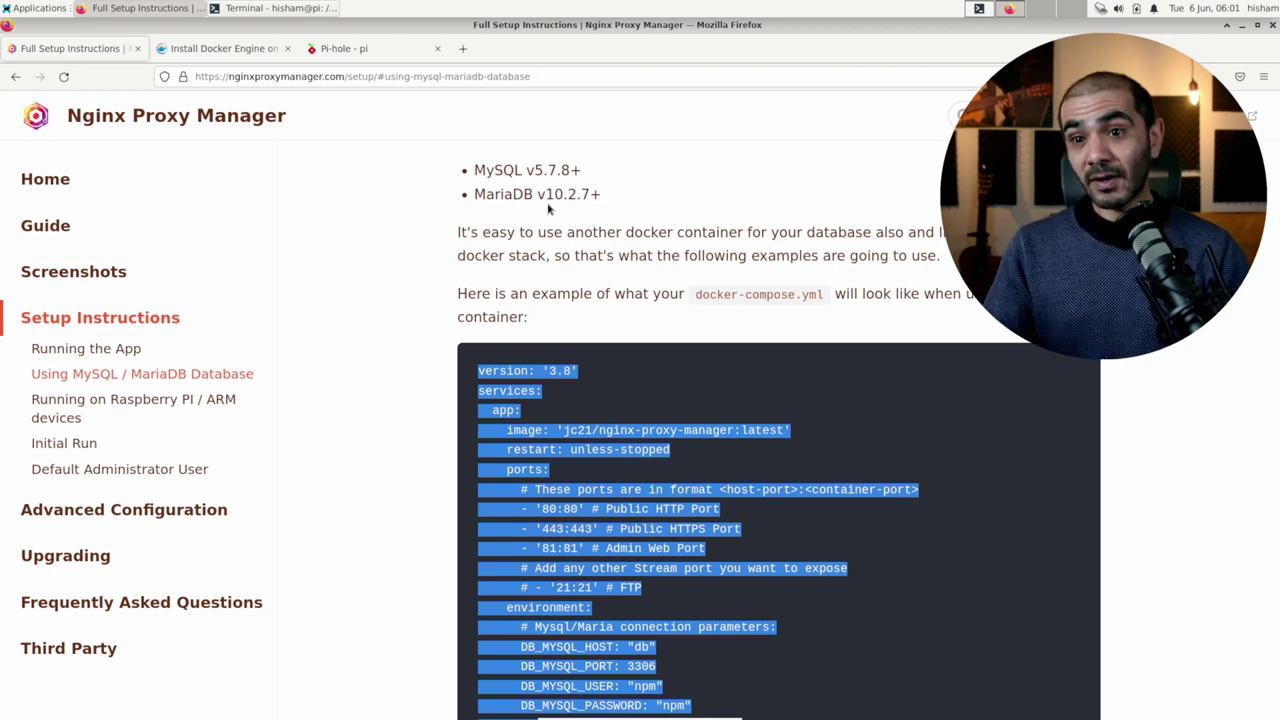
{"action": "key", "text": "alt+Tab"}
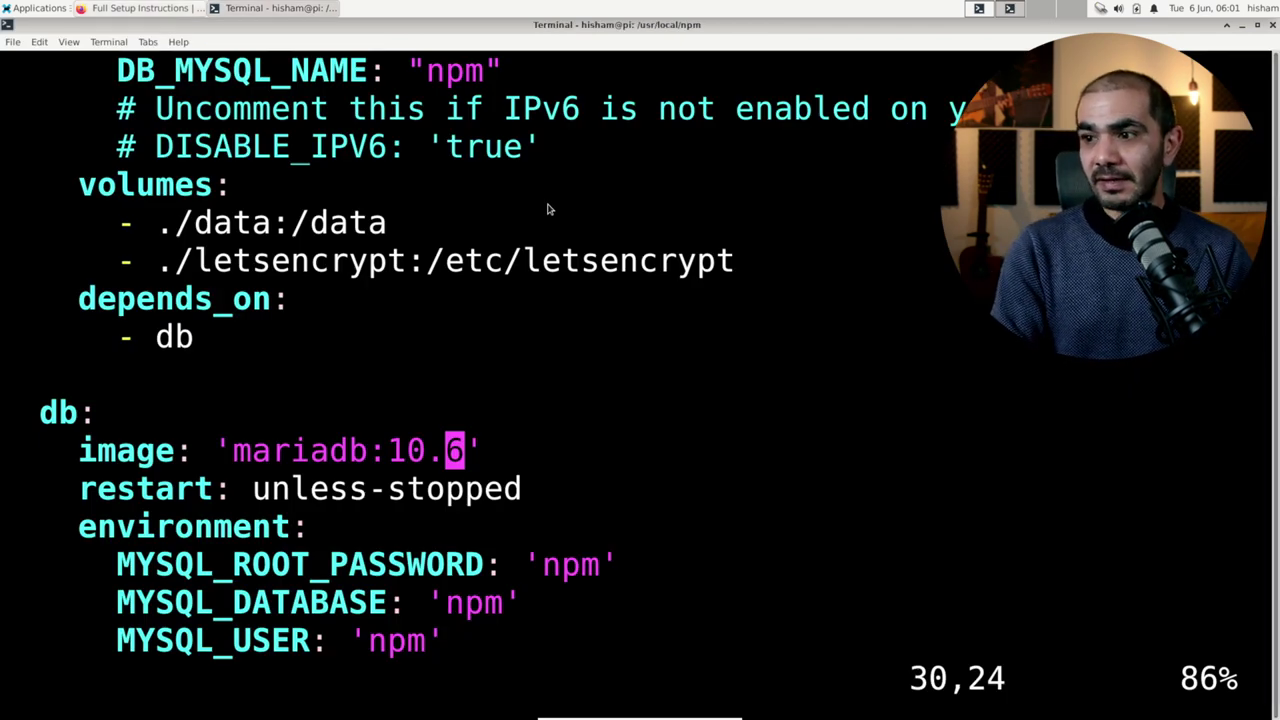
{"action": "key", "text": "Up"}
{"action": "key", "text": "Up"}
{"action": "key", "text": "Up"}
{"action": "key", "text": "Up"}
{"action": "key", "text": "Up"}
{"action": "key", "text": "Up"}
{"action": "key", "text": "Up"}
{"action": "key", "text": "Up"}
{"action": "key", "text": "Up"}
{"action": "key", "text": "Up"}
{"action": "key", "text": "Up"}
{"action": "key", "text": "Up"}
{"action": "key", "text": "Up"}
{"action": "key", "text": "Up"}
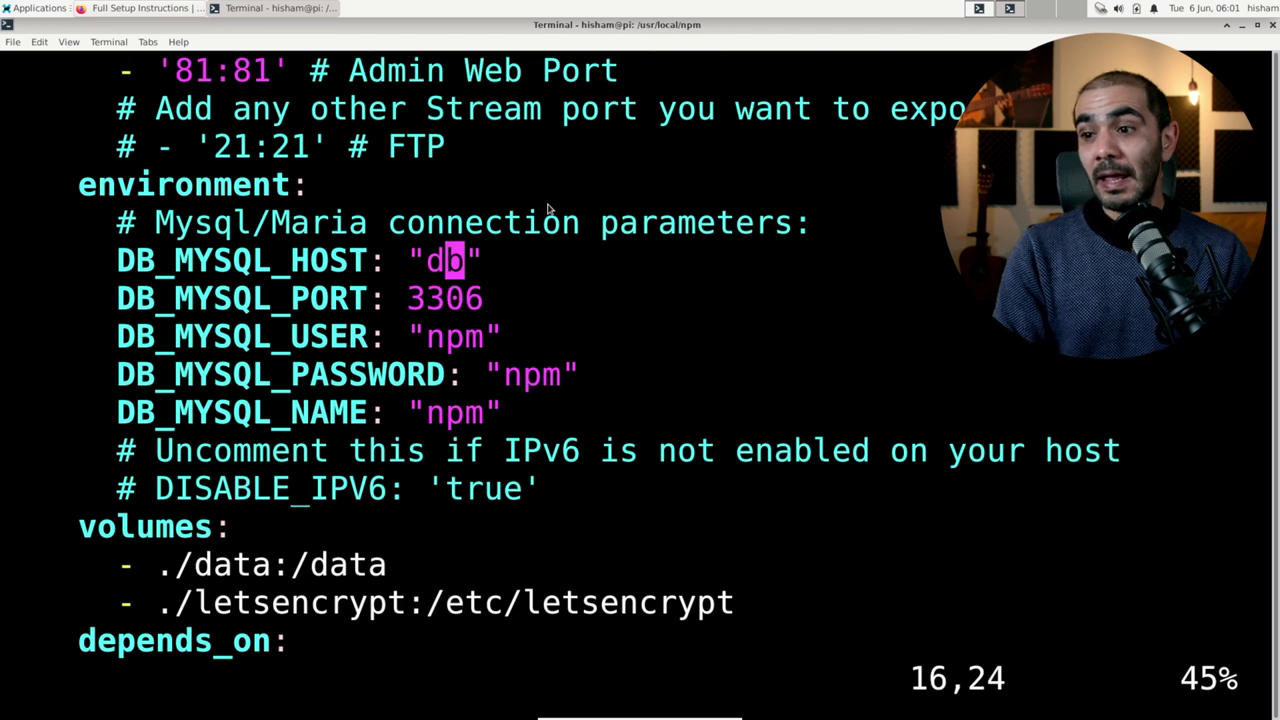
{"action": "key", "text": "Down"}
{"action": "key", "text": "Down"}
{"action": "key", "text": "Down"}
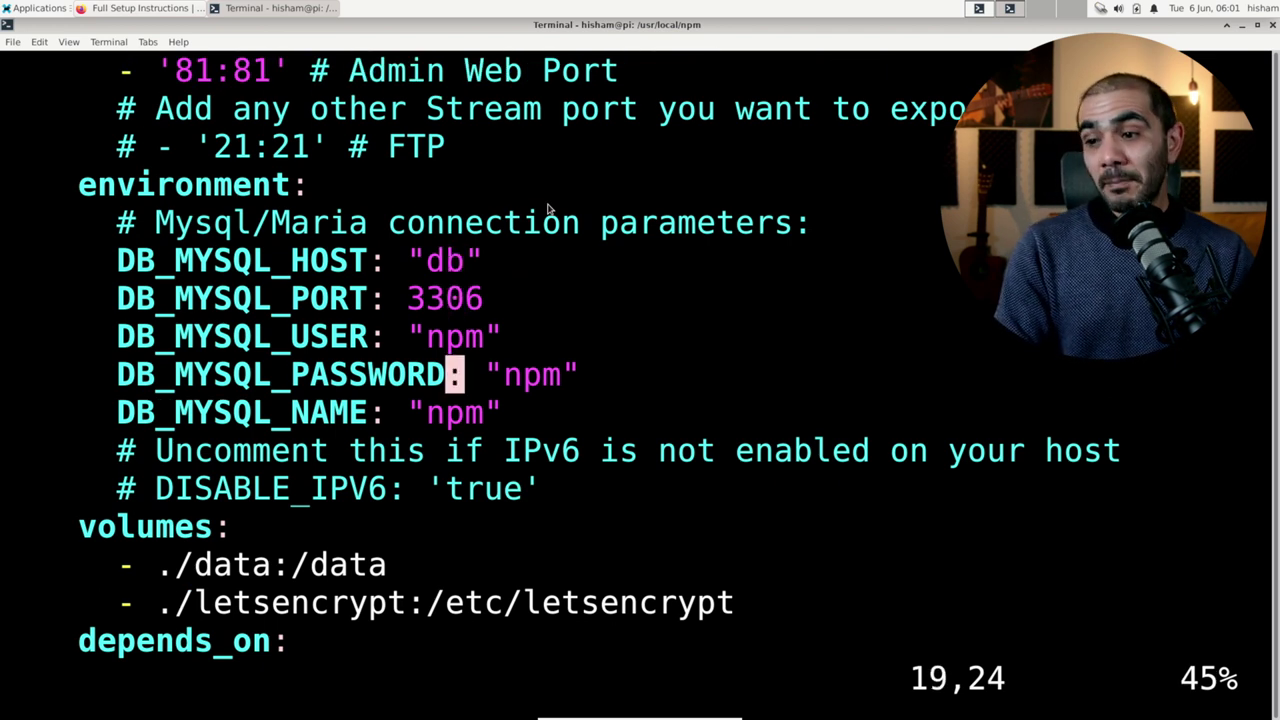
{"action": "key", "text": "Down"}
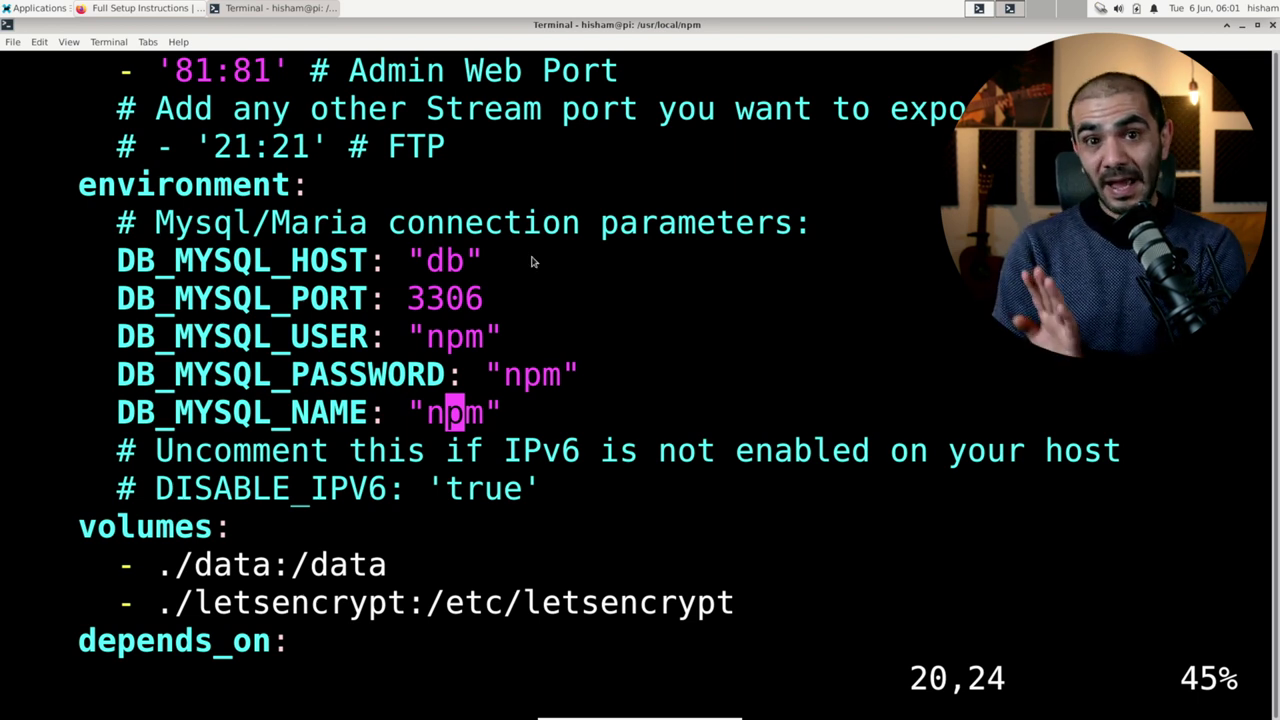
{"action": "key", "text": "Up"}
{"action": "key", "text": "Right"}
{"action": "key", "text": "Right"}
{"action": "key", "text": "Right"}
{"action": "key", "text": "Right"}
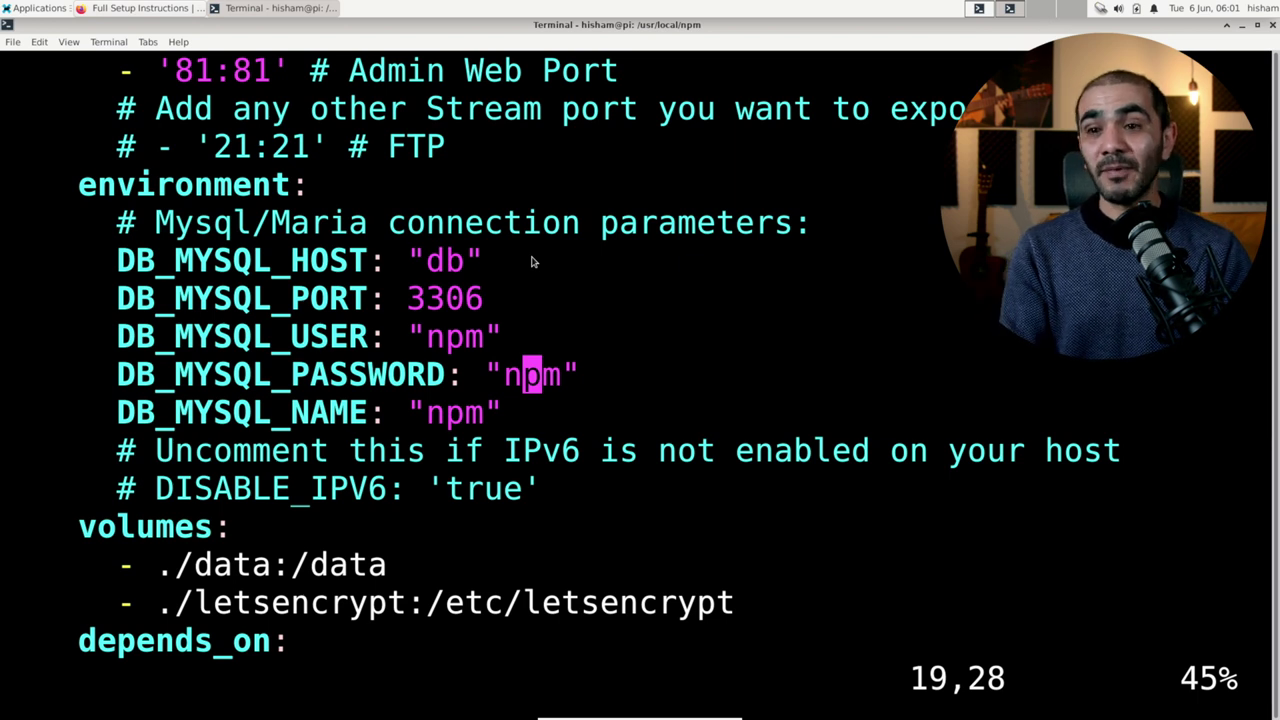
{"action": "key", "text": "Left"}
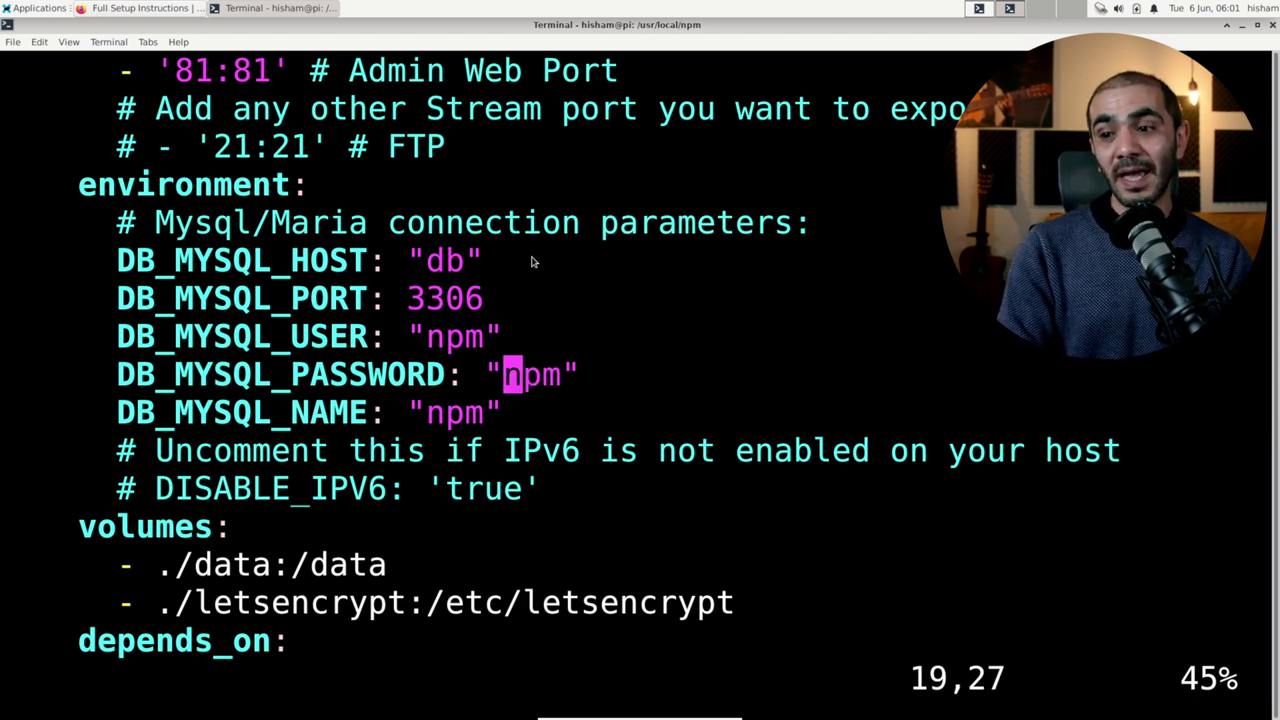
{"action": "key", "text": "Down"}
{"action": "key", "text": "Down"}
{"action": "key", "text": "Down"}
{"action": "key", "text": "Down"}
{"action": "key", "text": "Down"}
{"action": "key", "text": "Down"}
{"action": "key", "text": "Down"}
{"action": "key", "text": "Down"}
{"action": "key", "text": "Down"}
{"action": "key", "text": "Down"}
{"action": "key", "text": "Down"}
{"action": "key", "text": "Down"}
{"action": "key", "text": "Down"}
{"action": "key", "text": "Down"}
{"action": "key", "text": "Down"}
{"action": "key", "text": "Down"}
{"action": "key", "text": "Down"}
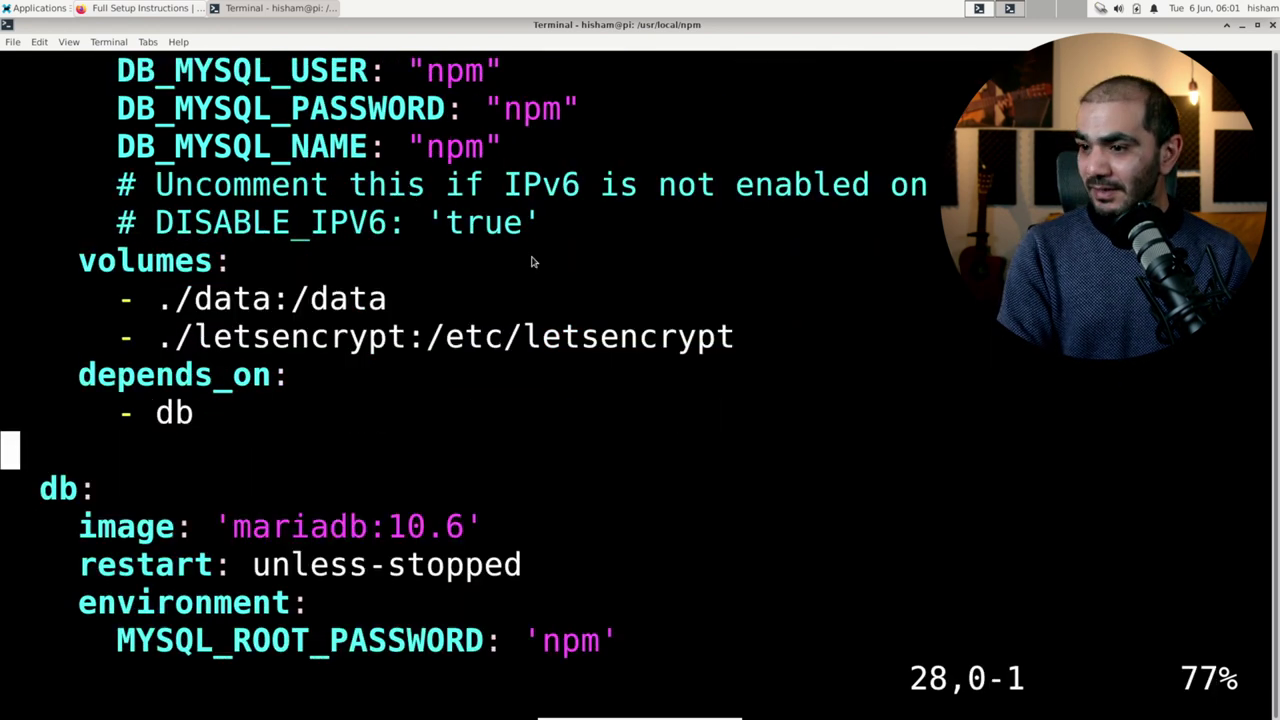
{"action": "key", "text": "Up"}
{"action": "key", "text": "Up"}
{"action": "key", "text": "Up"}
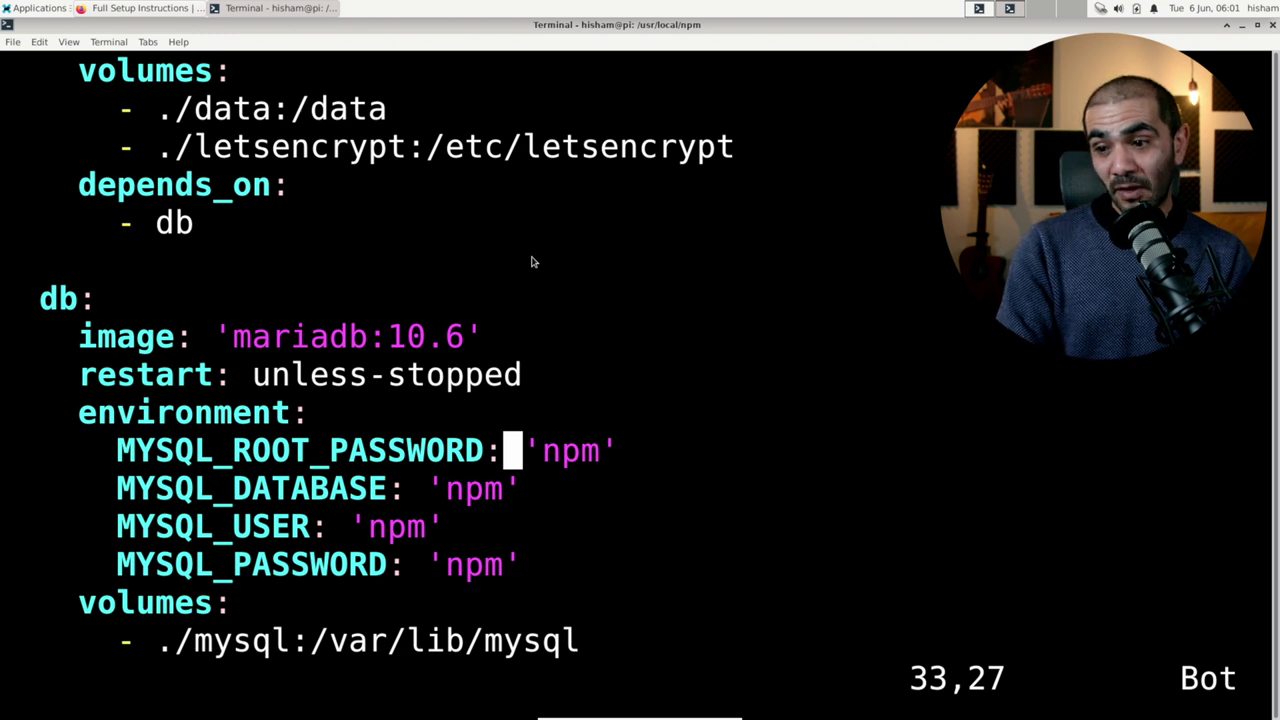
{"action": "key", "text": "Right"}
{"action": "key", "text": "Down"}
{"action": "key", "text": "Down"}
{"action": "key", "text": "Down"}
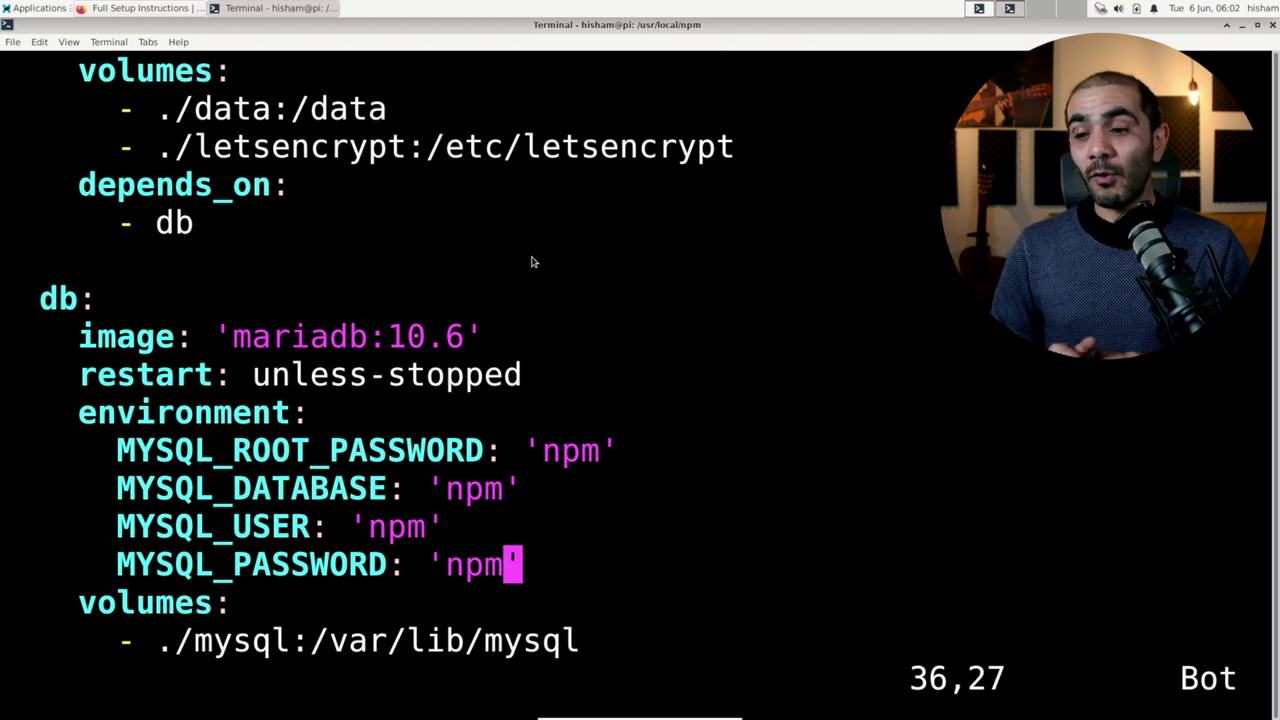
{"action": "key", "text": "Up"}
{"action": "key", "text": "Up"}
{"action": "key", "text": "Up"}
{"action": "key", "text": "Up"}
{"action": "key", "text": "Up"}
{"action": "key", "text": "Up"}
{"action": "key", "text": "Up"}
{"action": "key", "text": "Up"}
{"action": "key", "text": "Up"}
{"action": "key", "text": "Up"}
{"action": "key", "text": "Up"}
{"action": "key", "text": "Up"}
{"action": "key", "text": "Up"}
{"action": "key", "text": "Up"}
{"action": "key", "text": "Up"}
{"action": "key", "text": "Up"}
{"action": "key", "text": "Up"}
{"action": "key", "text": "Up"}
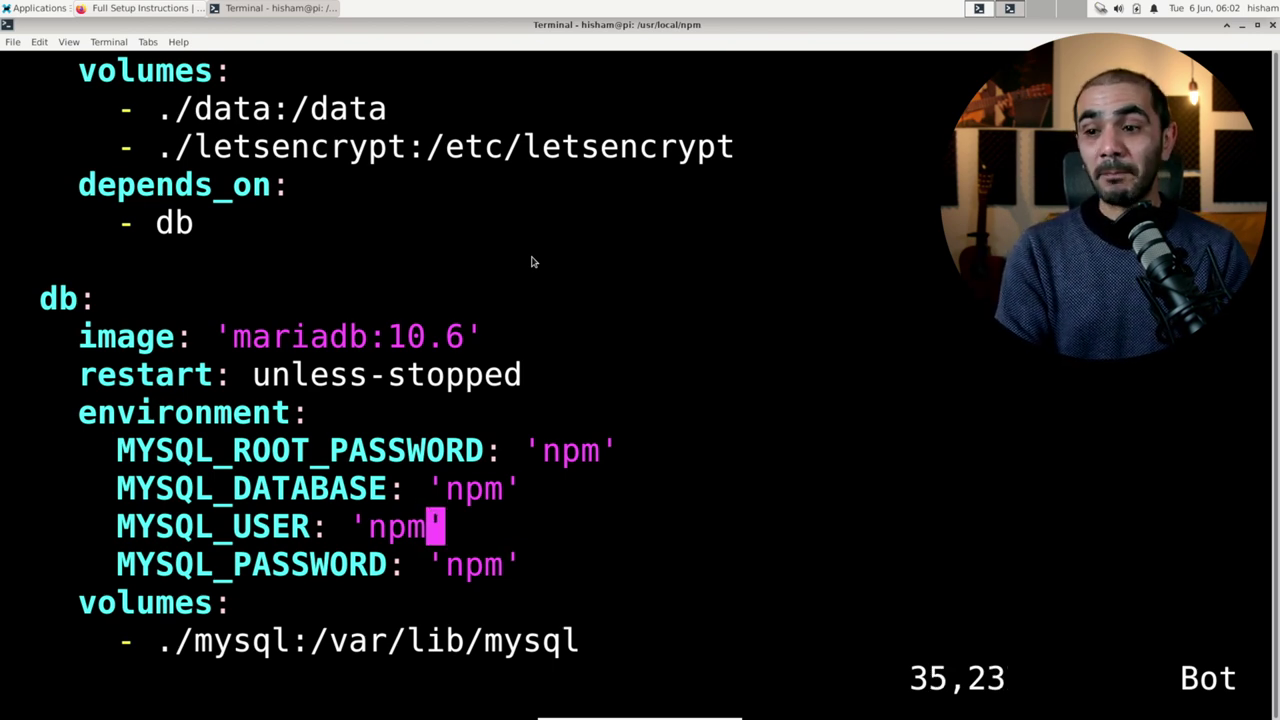
{"action": "key", "text": "Up"}
{"action": "key", "text": "Up"}
{"action": "key", "text": "Up"}
{"action": "key", "text": "Up"}
{"action": "key", "text": "Up"}
{"action": "key", "text": "Up"}
{"action": "key", "text": "Up"}
{"action": "key", "text": "Up"}
{"action": "key", "text": "Up"}
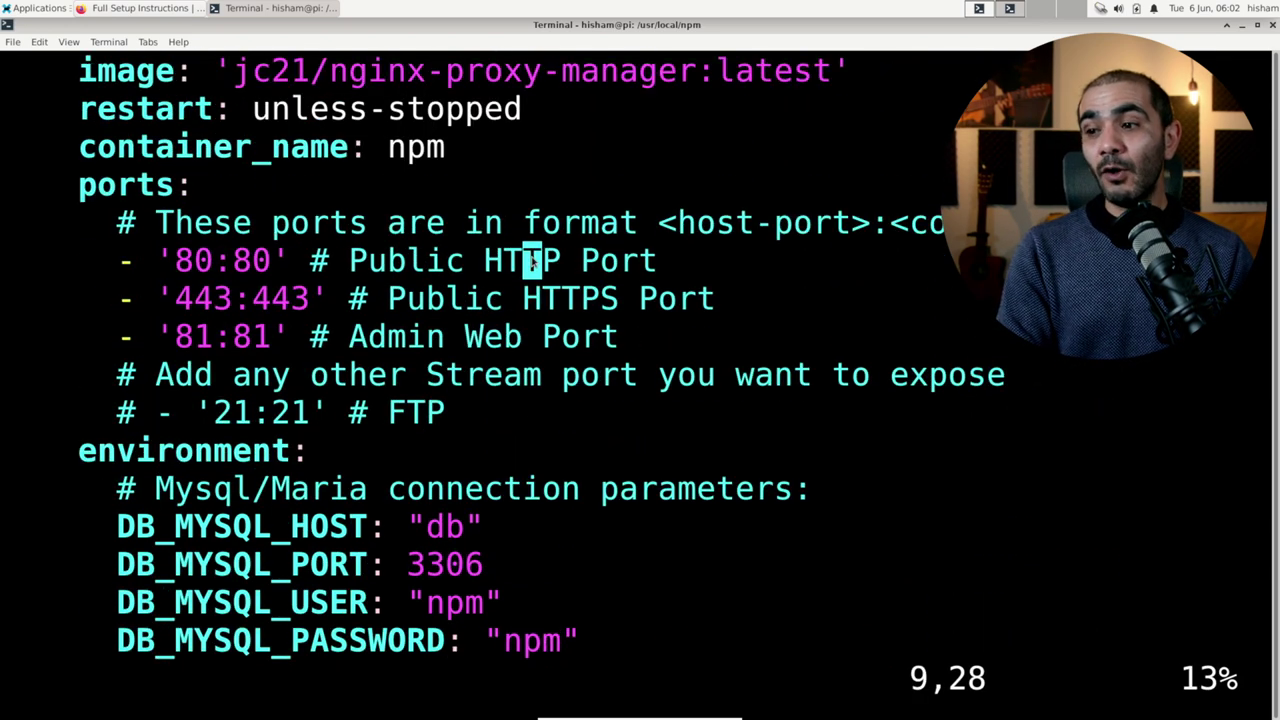
{"action": "key", "text": "Left"}
{"action": "key", "text": "Left"}
{"action": "key", "text": "Left"}
{"action": "key", "text": "Left"}
{"action": "key", "text": "Left"}
{"action": "key", "text": "Left"}
{"action": "key", "text": "Left"}
{"action": "key", "text": "Left"}
{"action": "key", "text": "Left"}
{"action": "key", "text": "Left"}
{"action": "key", "text": "Left"}
{"action": "key", "text": "Left"}
{"action": "key", "text": "Left"}
{"action": "key", "text": "Left"}
{"action": "key", "text": "Left"}
{"action": "key", "text": "Left"}
{"action": "key", "text": "Left"}
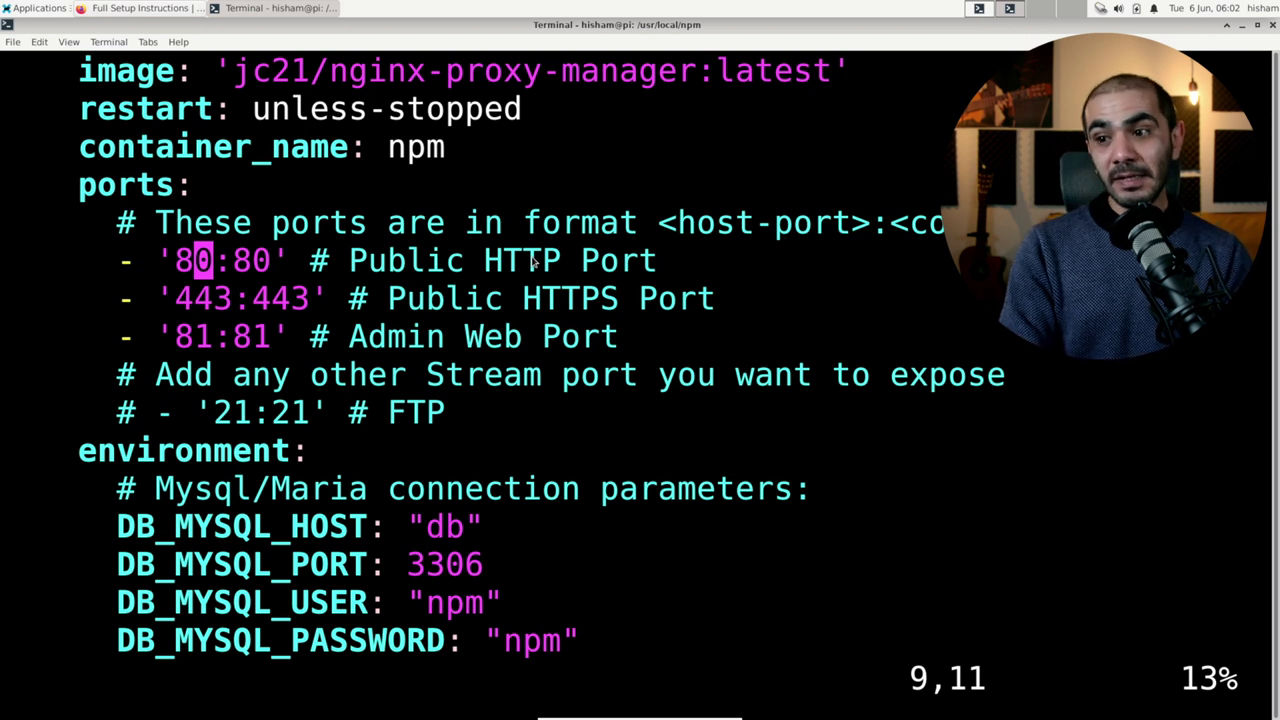
{"action": "key", "text": "Down"}
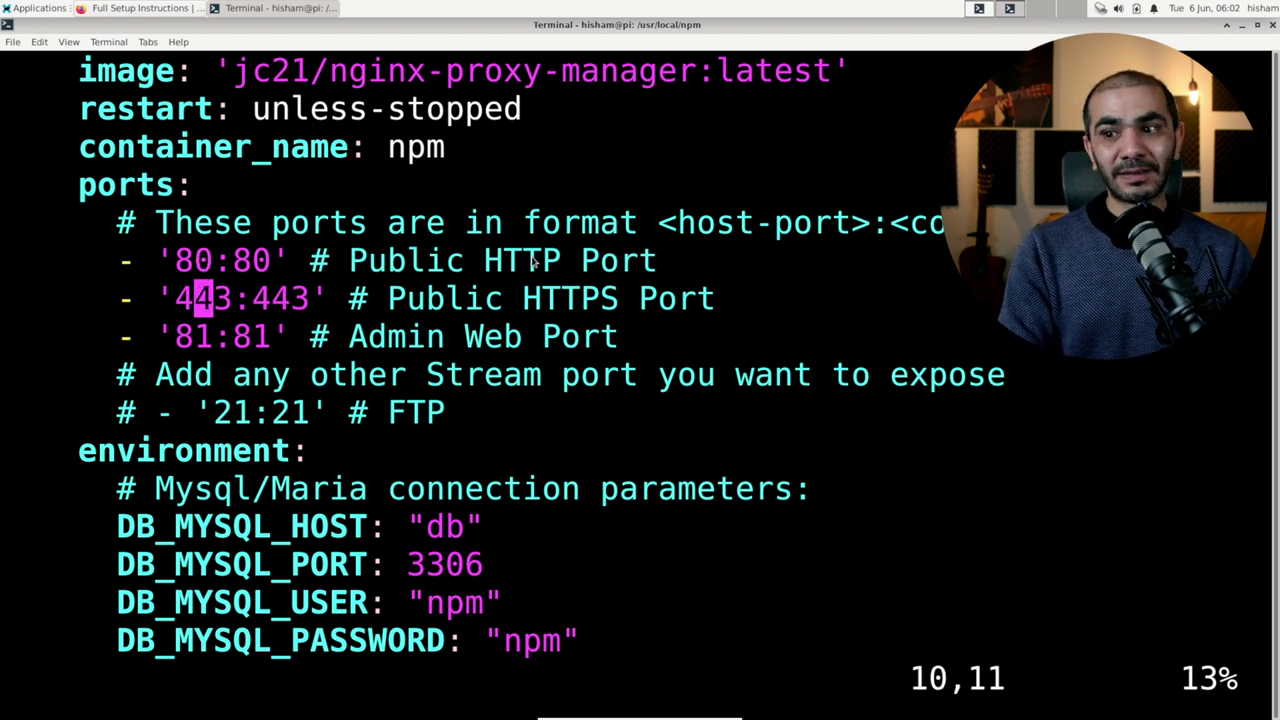
{"action": "key", "text": "Down"}
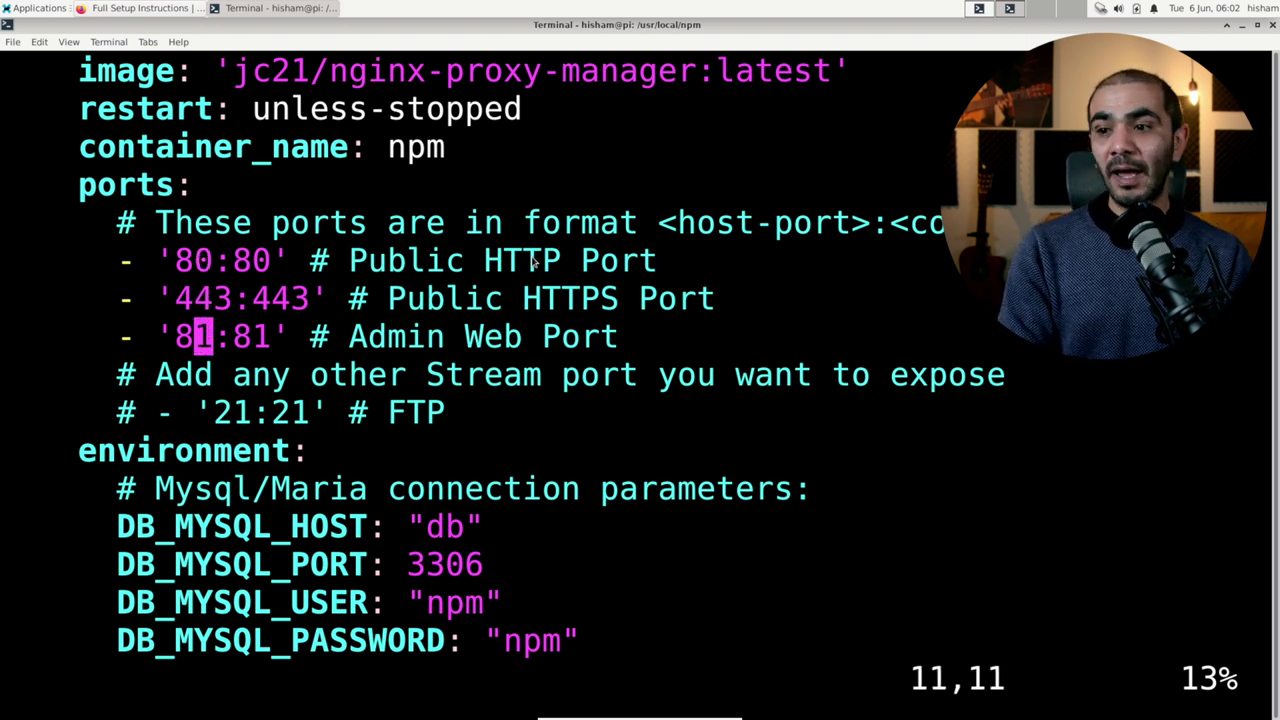
{"action": "key", "text": "Up"}
{"action": "key", "text": "Up"}
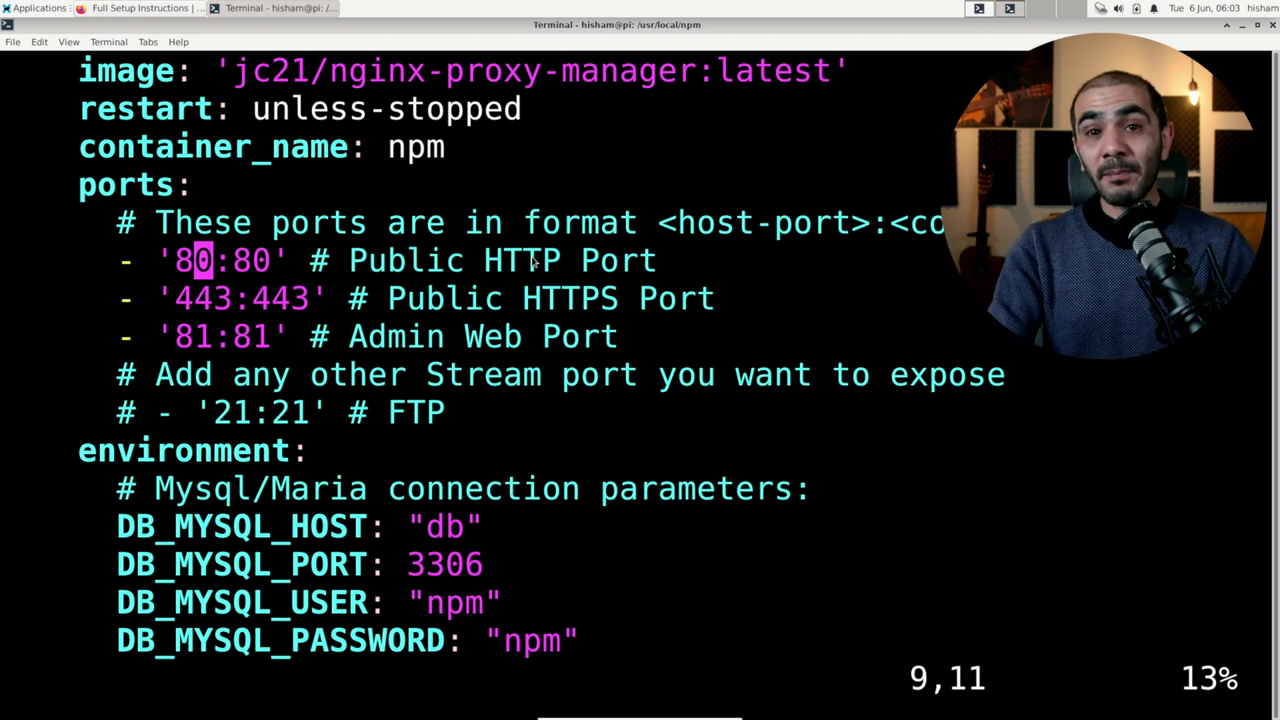
{"action": "type", "text": ":wq"}
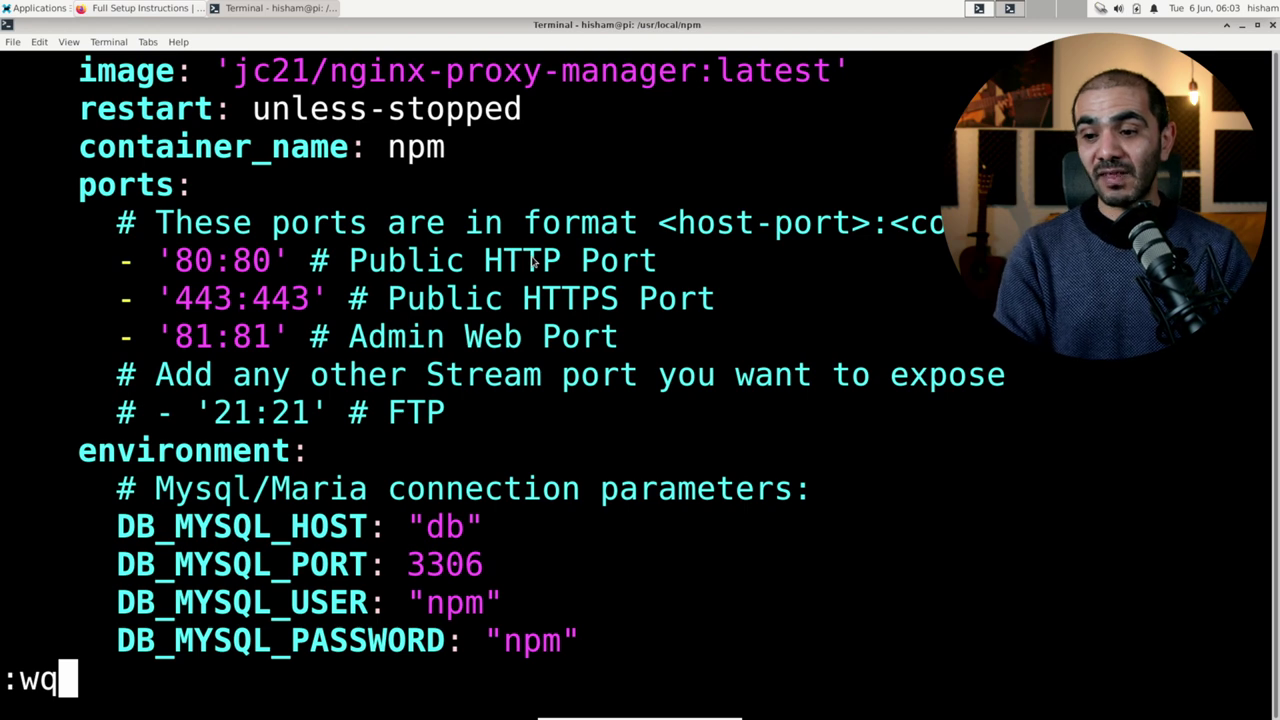
Step: Save docker-compose.yml and quit vim with :wq, then start typing a docker command
{"action": "key", "text": "Return"}
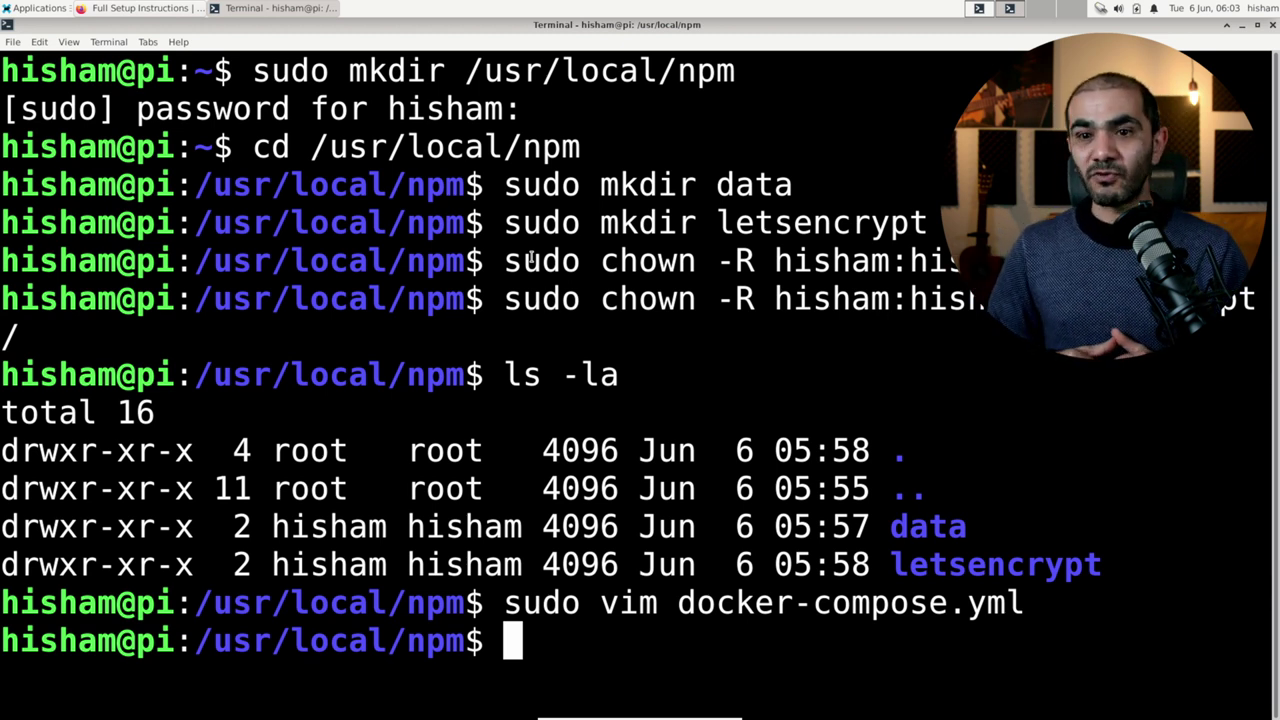
{"action": "type", "text": "docker"}
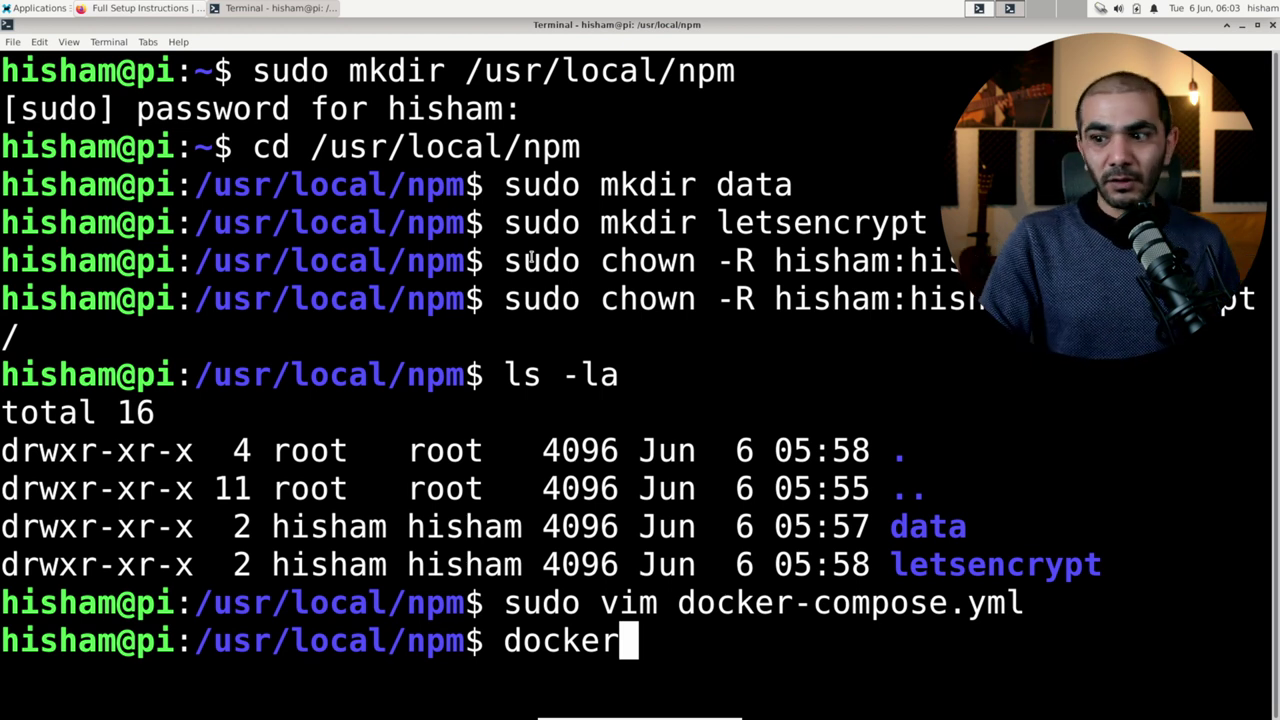
Step: Run docker network create proxy, then clear the screen and list the npm folder
{"action": "type", "text": "ne"}
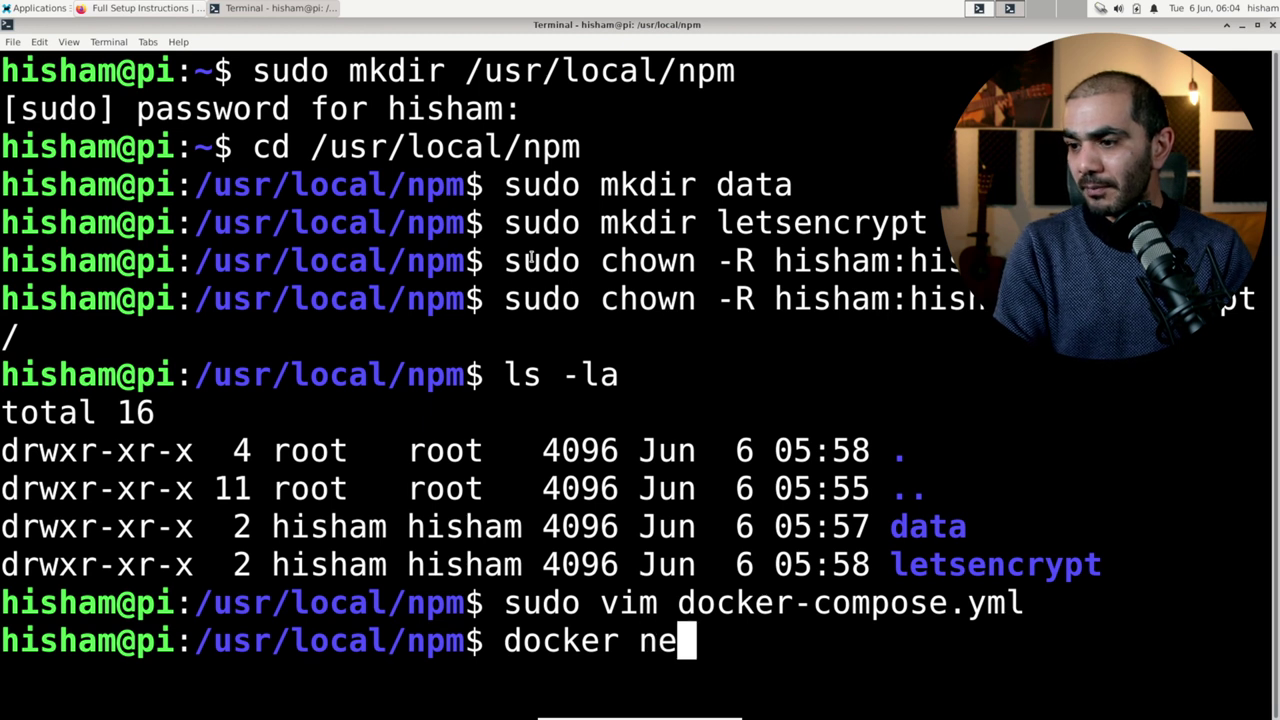
{"action": "type", "text": "twork creaete"}
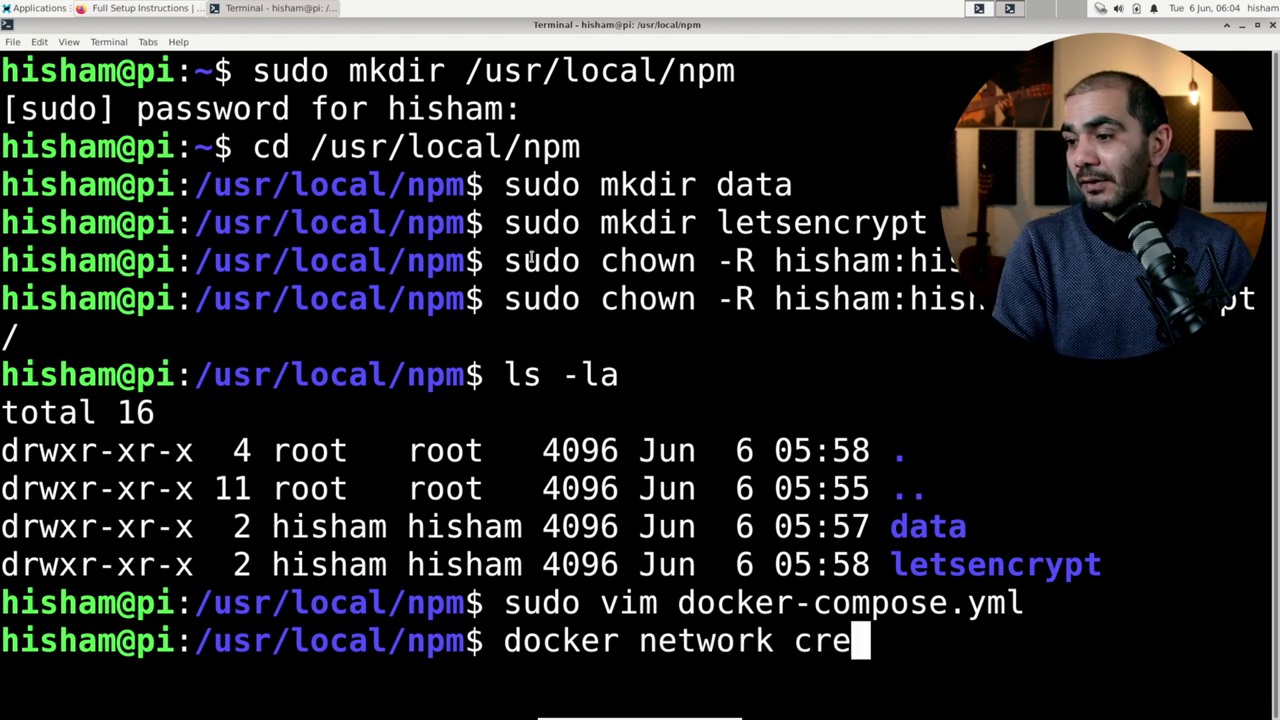
{"action": "key", "text": "BackSpace"}
{"action": "key", "text": "BackSpace"}
{"action": "key", "text": "BackSpace"}
{"action": "key", "text": "BackSpace"}
{"action": "type", "text": "te "}
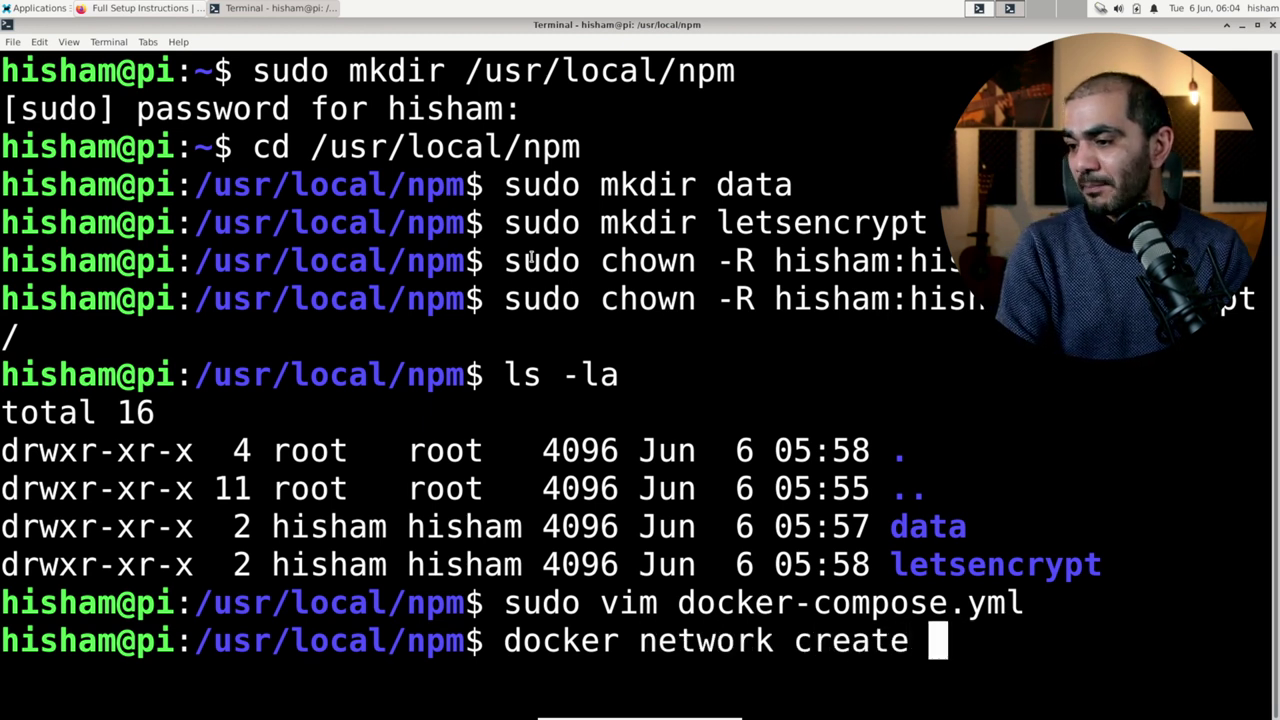
{"action": "type", "text": "prox"}
{"action": "key", "text": "BackSpace"}
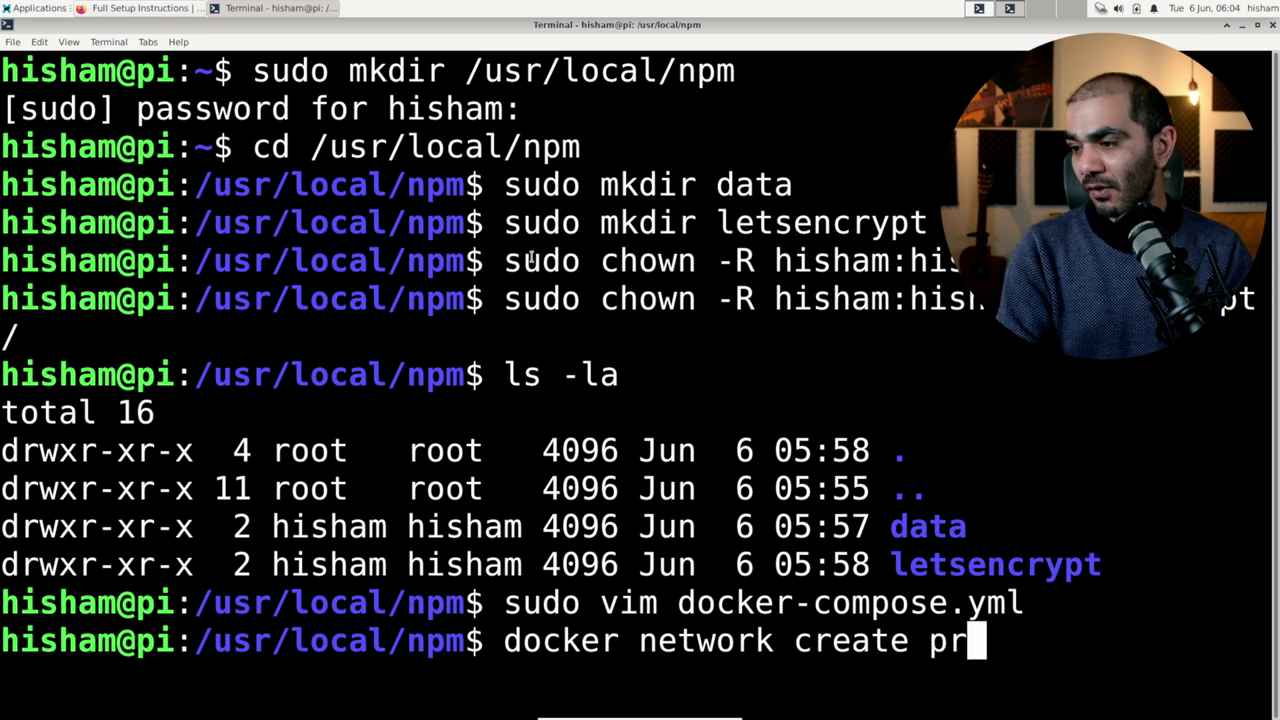
{"action": "type", "text": "oxy"}
{"action": "key", "text": "Return"}
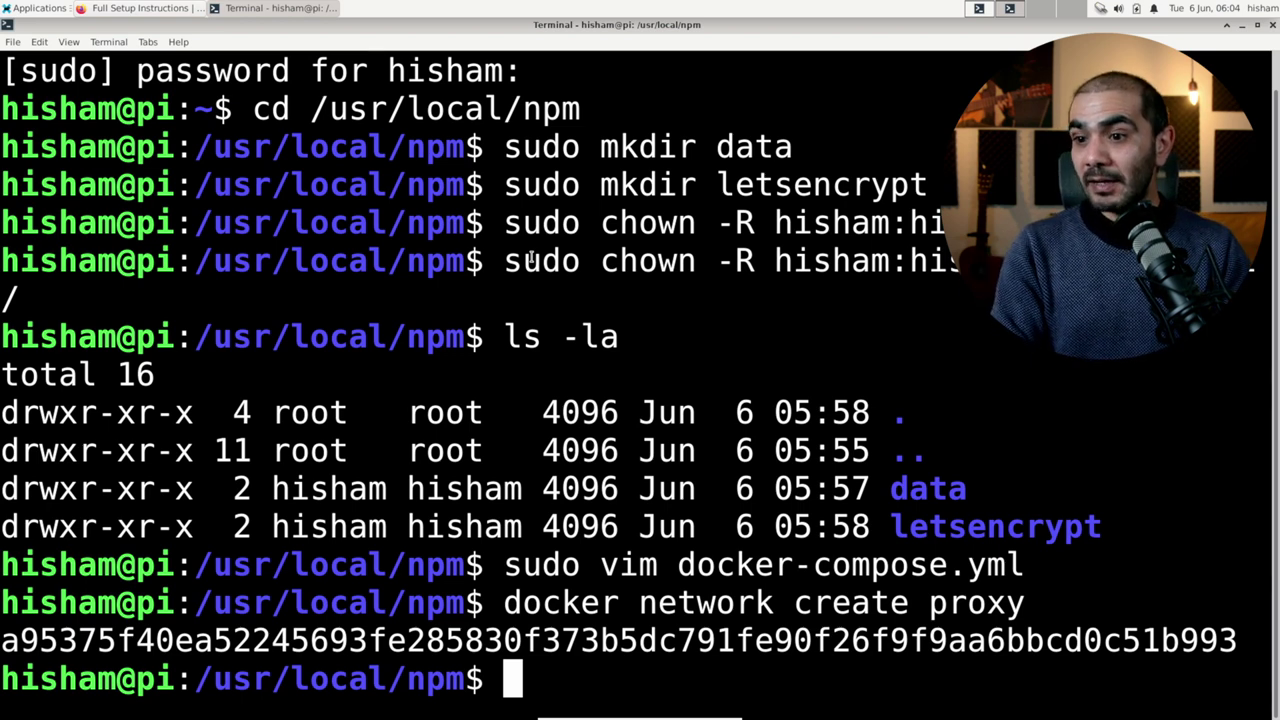
{"action": "key", "text": "ctrl+l"}
{"action": "type", "text": "ls"}
{"action": "key", "text": "Return"}
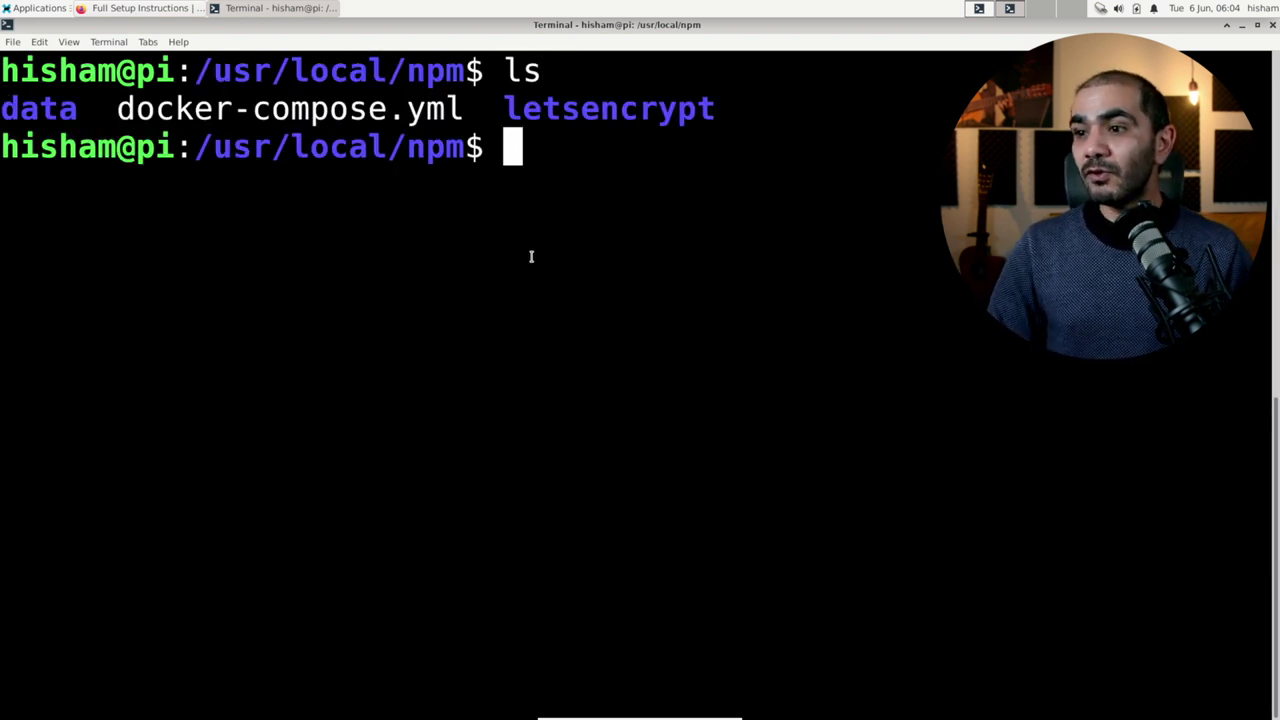
Step: Check file owners with ls -la and change docker-compose.yml's owner to your user
{"action": "type", "text": "ls -la"}
{"action": "key", "text": "Return"}
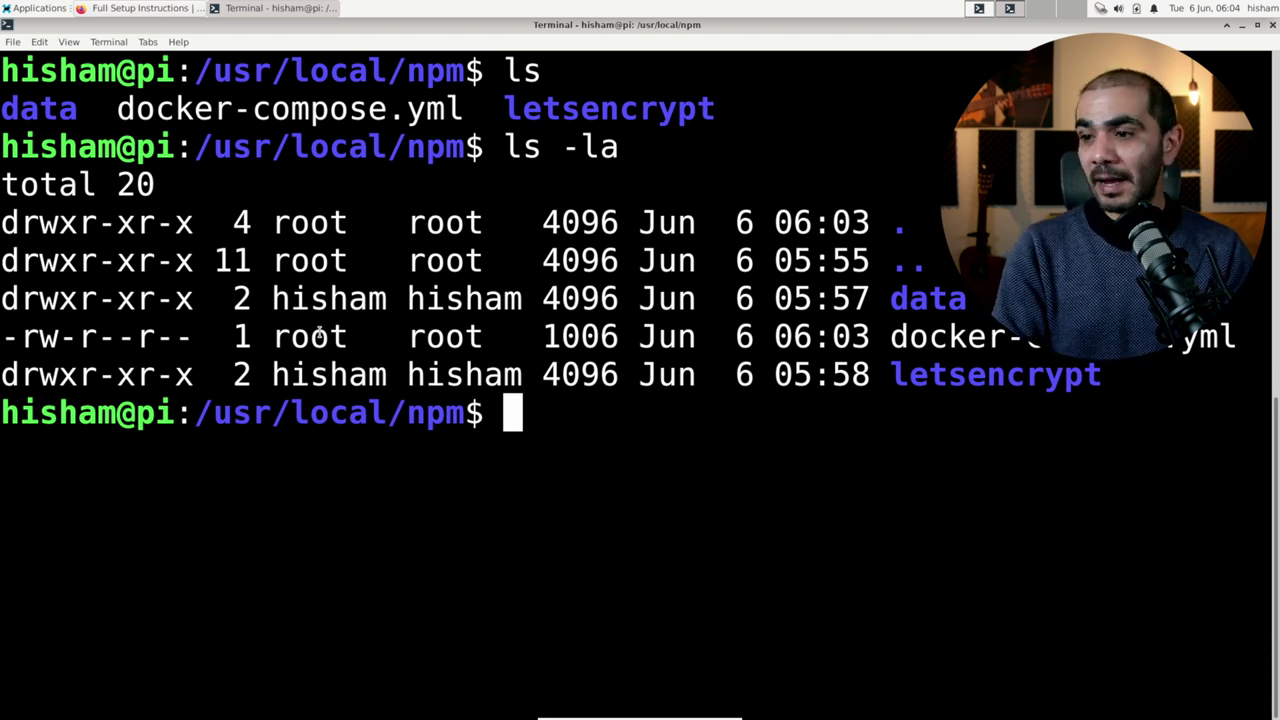
{"action": "type", "text": "sudo chow"}
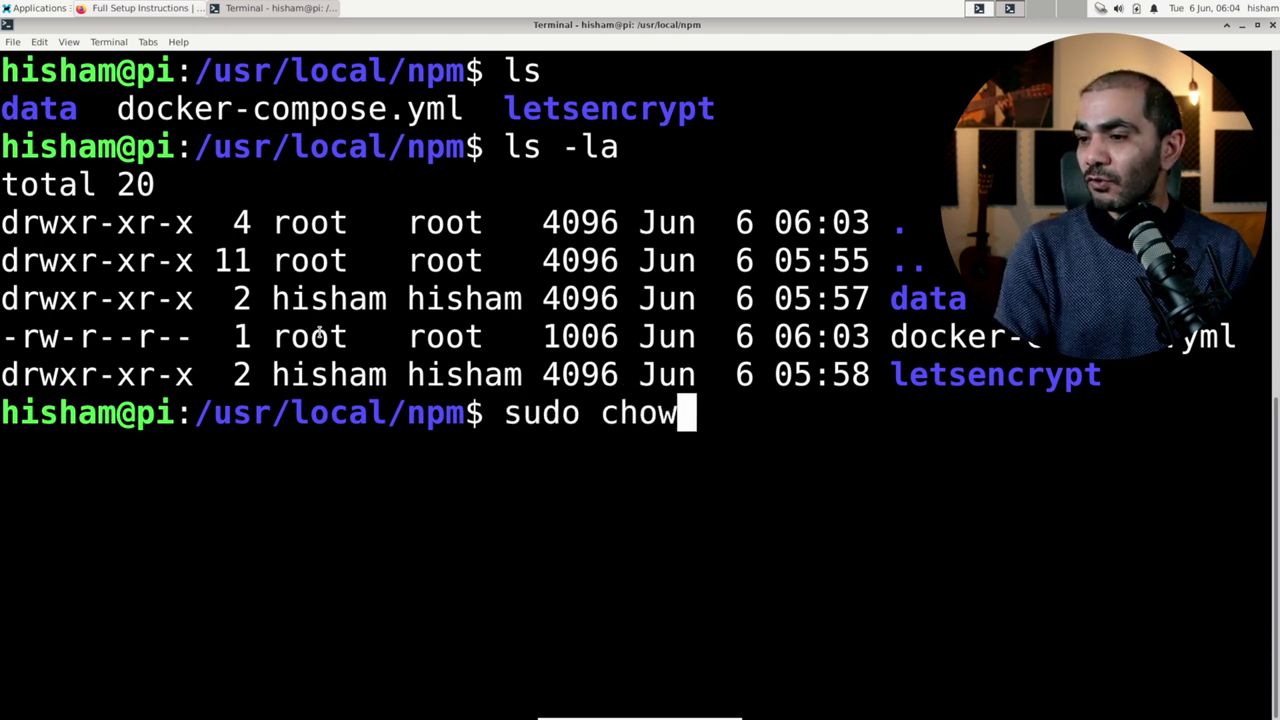
{"action": "type", "text": "n -R"}
{"action": "key", "text": "BackSpace"}
{"action": "key", "text": "BackSpace"}
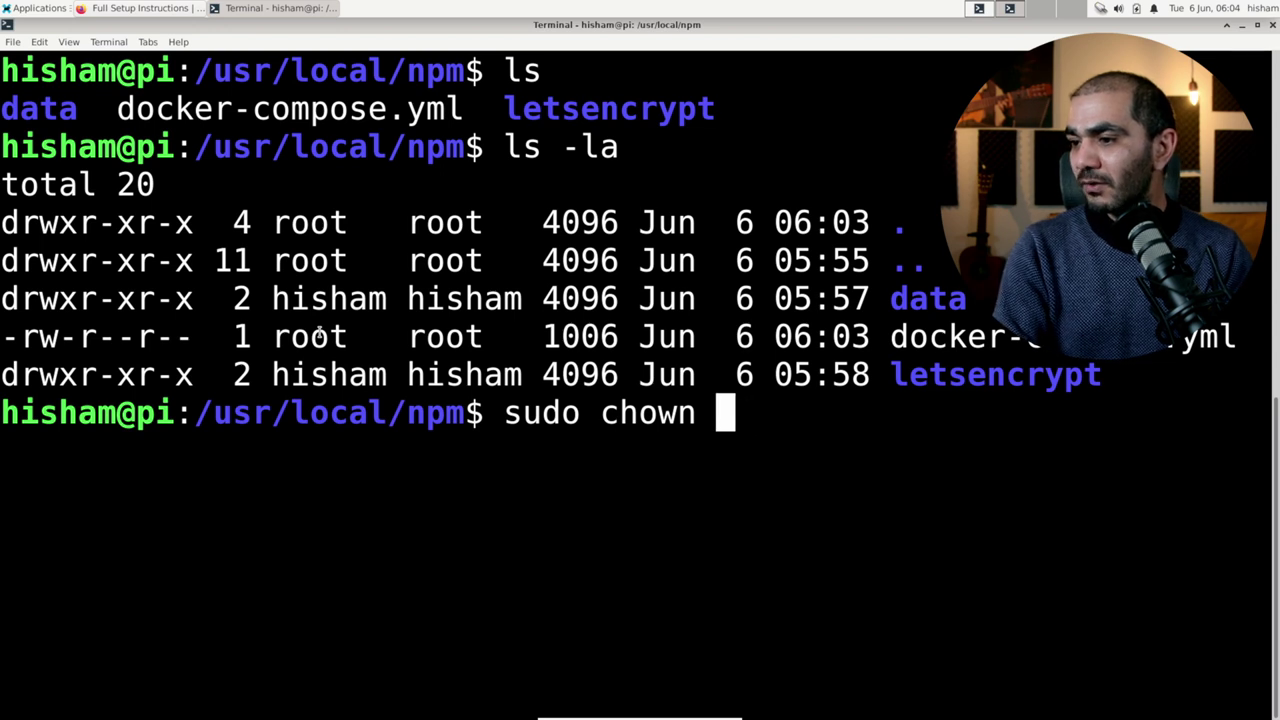
{"action": "type", "text": "hisham:hish"}
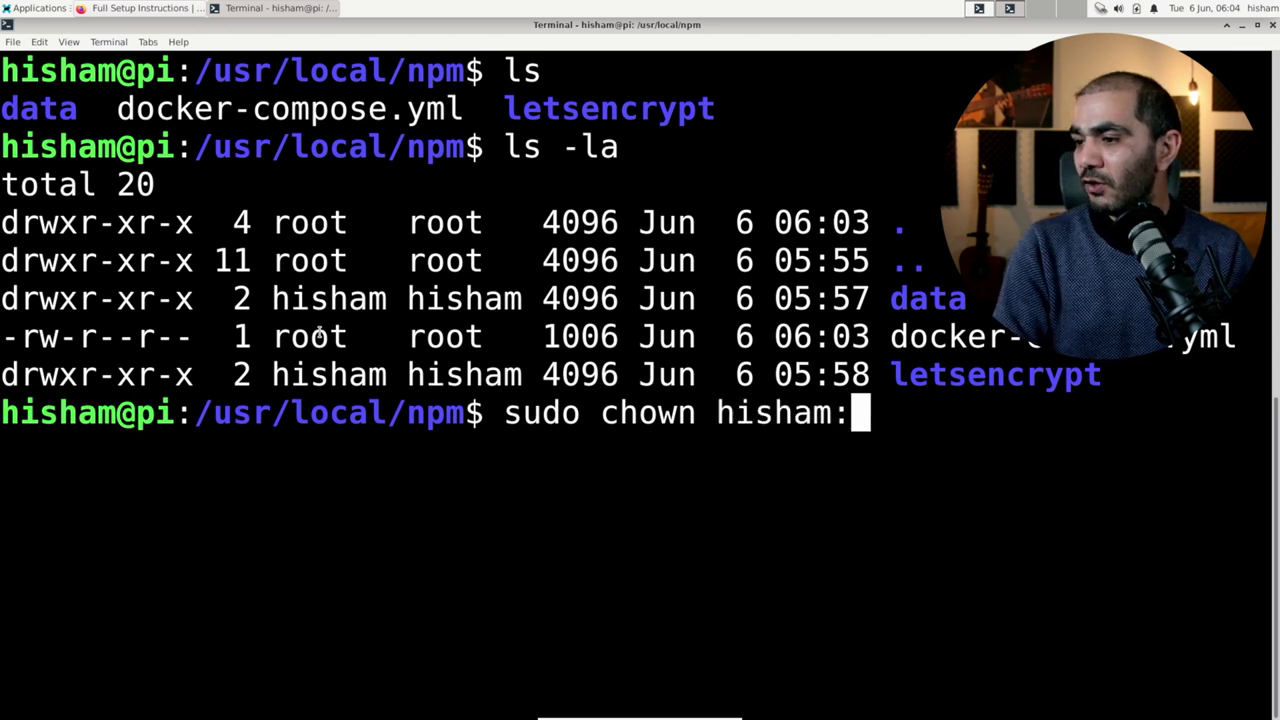
{"action": "type", "text": "am do"}
{"action": "key", "text": "Tab"}
{"action": "key", "text": "Return"}
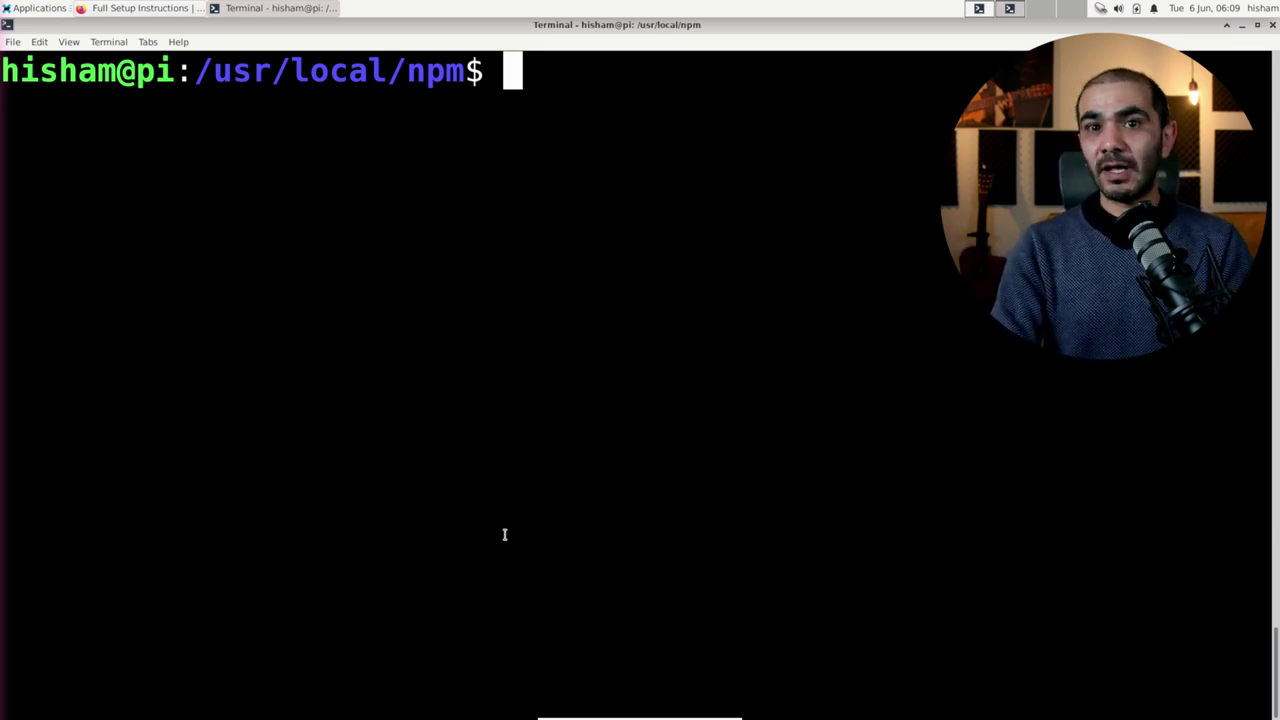
Step: Reopen docker-compose.yml in vim and move to the npm app service at the top
{"action": "type", "text": "voi"}
{"action": "key", "text": "BackSpace"}
{"action": "key", "text": "BackSpace"}
{"action": "type", "text": "i9m"}
{"action": "key", "text": "BackSpace"}
{"action": "key", "text": "BackSpace"}
{"action": "key", "text": "BackSpace"}
{"action": "type", "text": "m do"}
{"action": "key", "text": "Tab"}
{"action": "key", "text": "Return"}
{"action": "key", "text": "g"}
{"action": "key", "text": "g"}
{"action": "key", "text": "j"}
{"action": "key", "text": "j"}
{"action": "key", "text": "j"}
{"action": "key", "text": "j"}
{"action": "key", "text": "j"}
{"action": "key", "text": "j"}
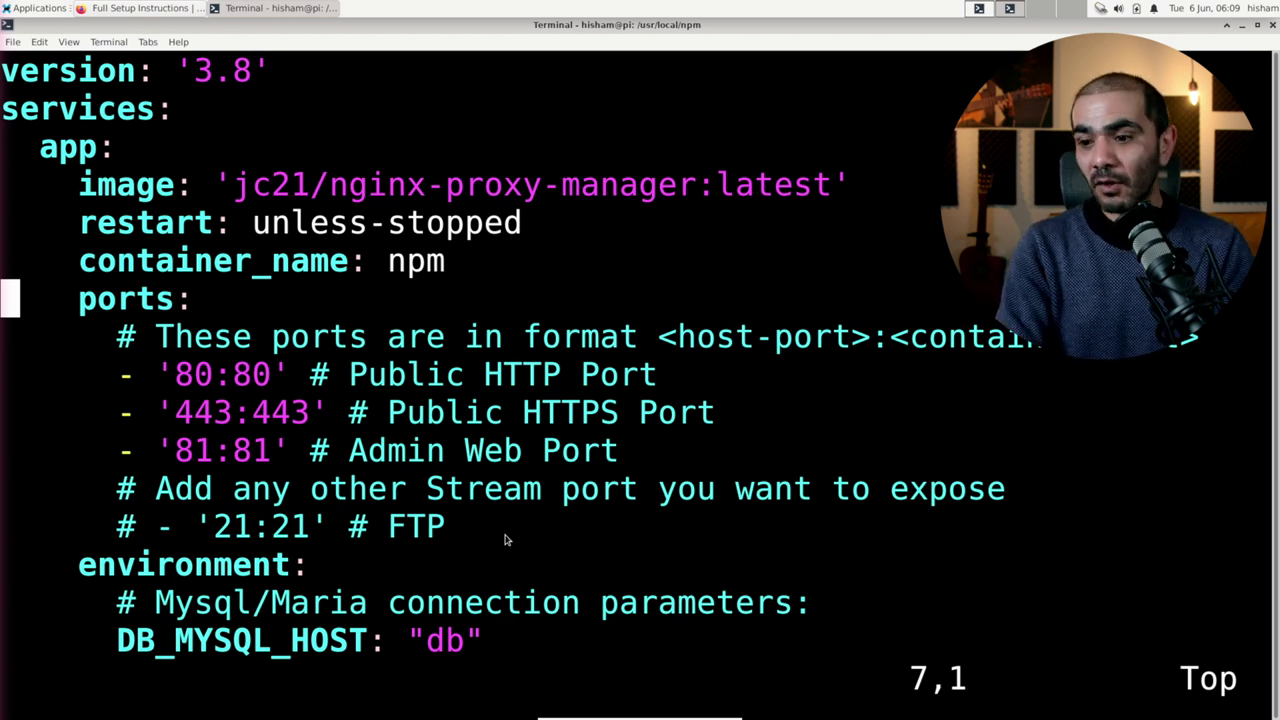
Step: Add a networks: section with a default: entry at the end of docker-compose.yml
{"action": "key", "text": "shift+g"}
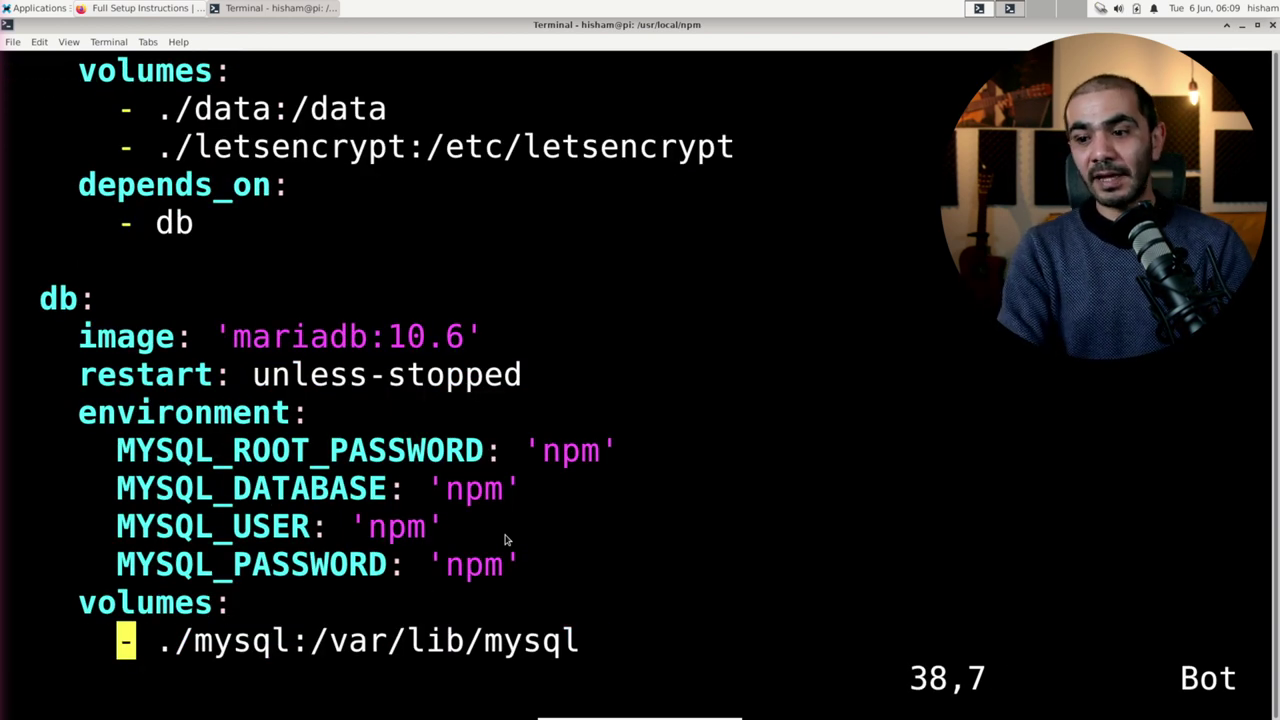
{"action": "key", "text": "o"}
{"action": "key", "text": "Return"}
{"action": "key", "text": "Return"}
{"action": "key", "text": "BackSpace"}
{"action": "key", "text": "BackSpace"}
{"action": "key", "text": "BackSpace"}
{"action": "key", "text": "BackSpace"}
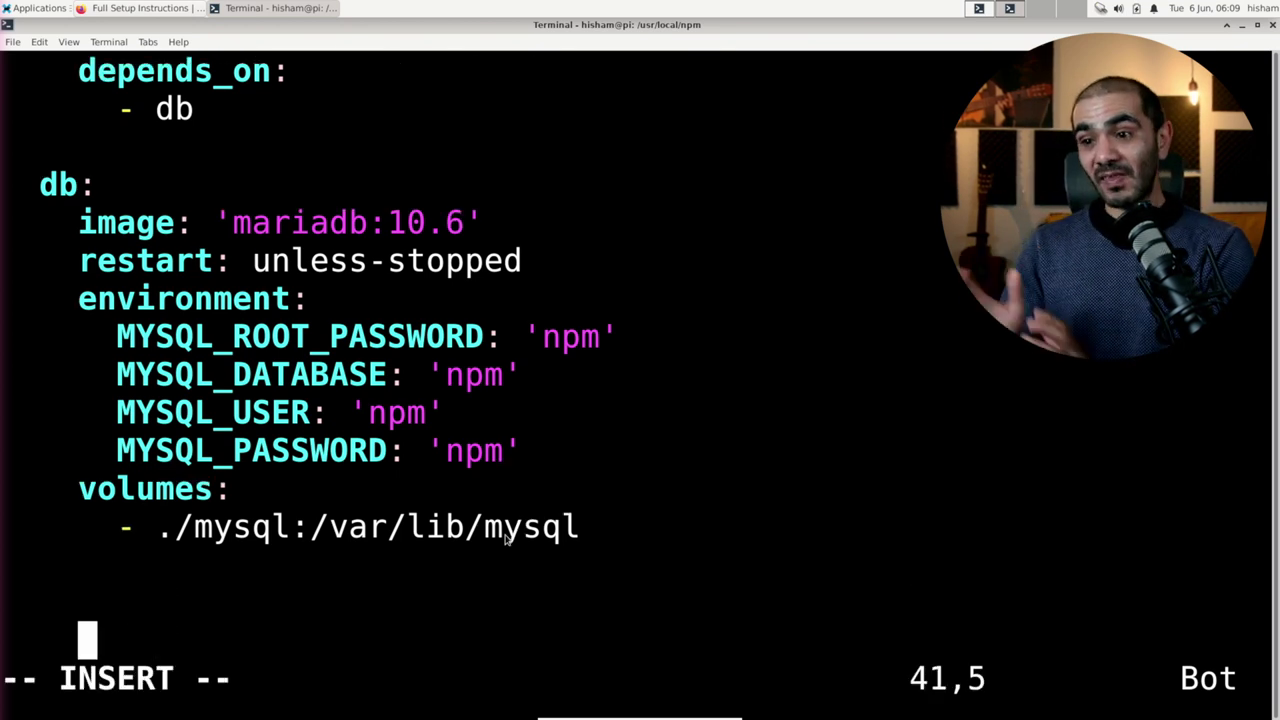
{"action": "key", "text": "BackSpace"}
{"action": "key", "text": "BackSpace"}
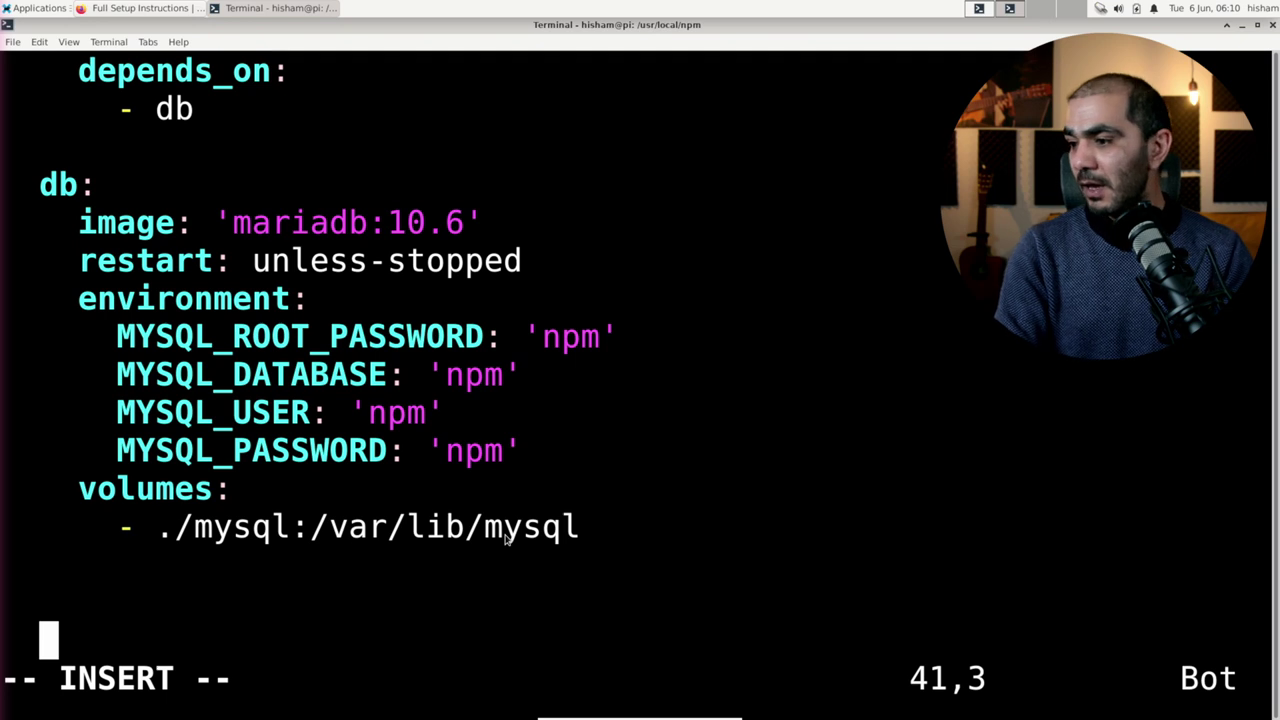
{"action": "type", "text": "network"}
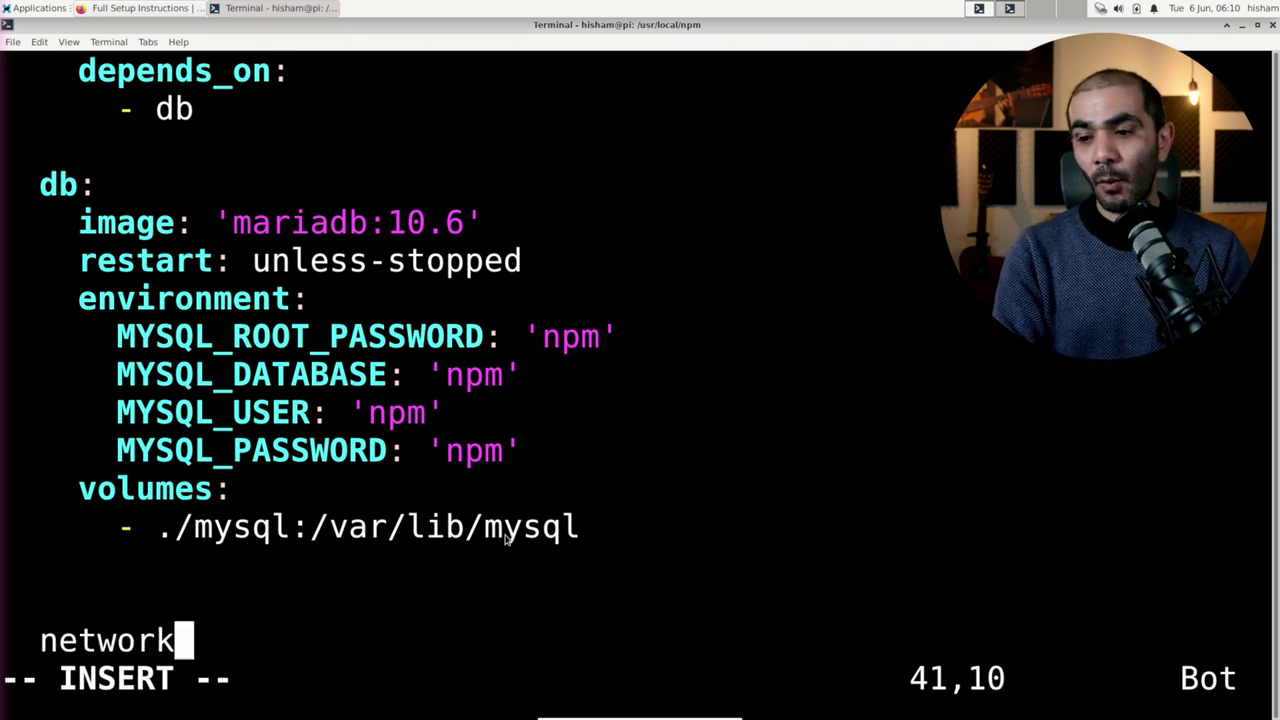
{"action": "type", "text": "s:"}
{"action": "key", "text": "Return"}
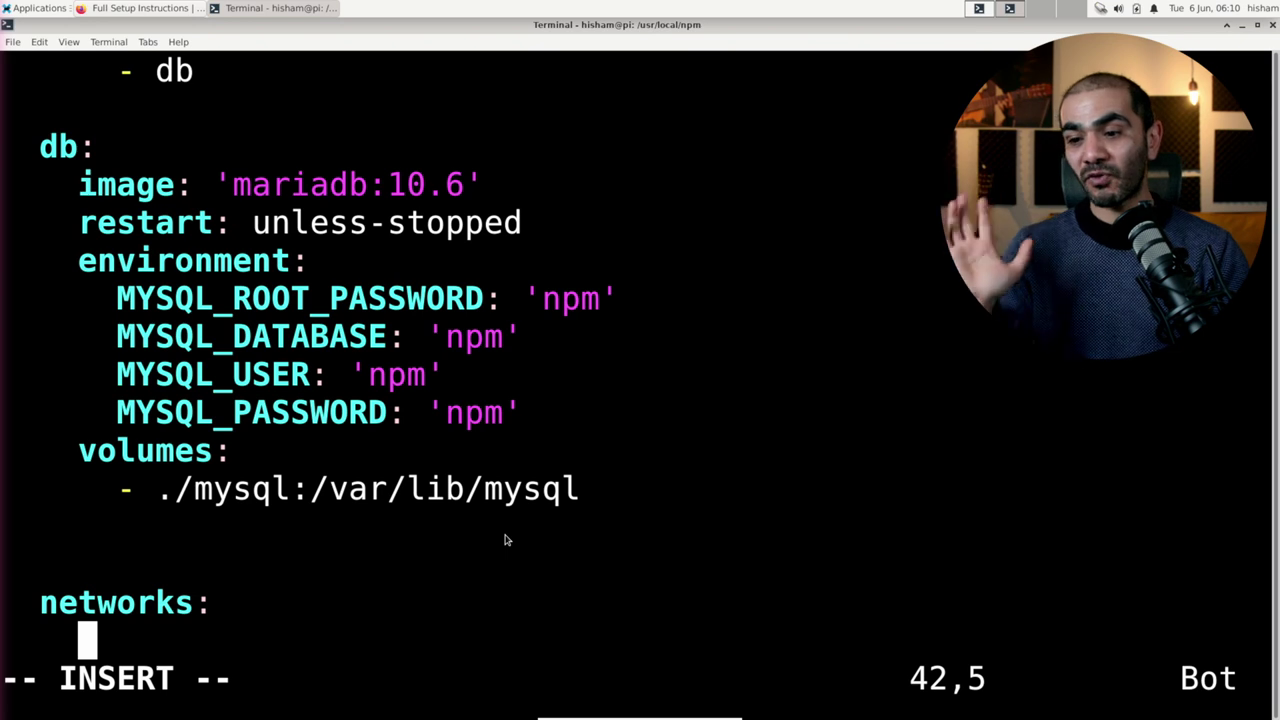
{"action": "type", "text": "default"}
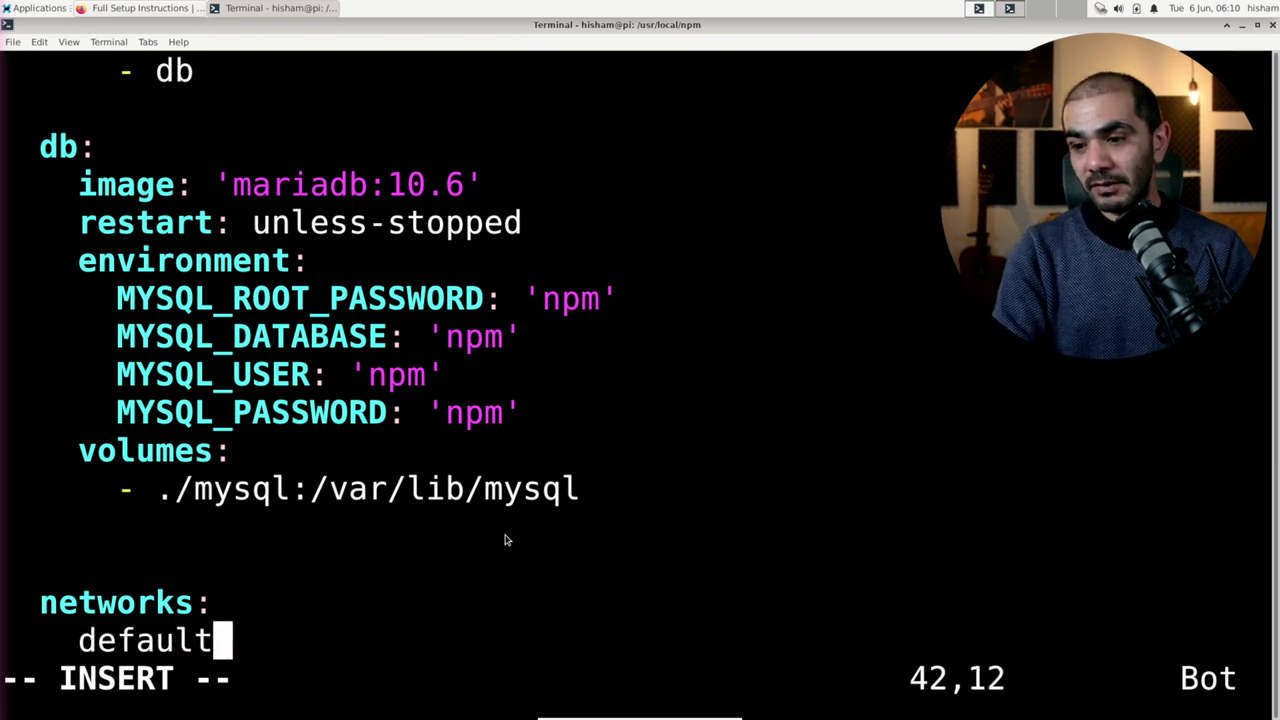
{"action": "type", "text": ":"}
{"action": "key", "text": "Return"}
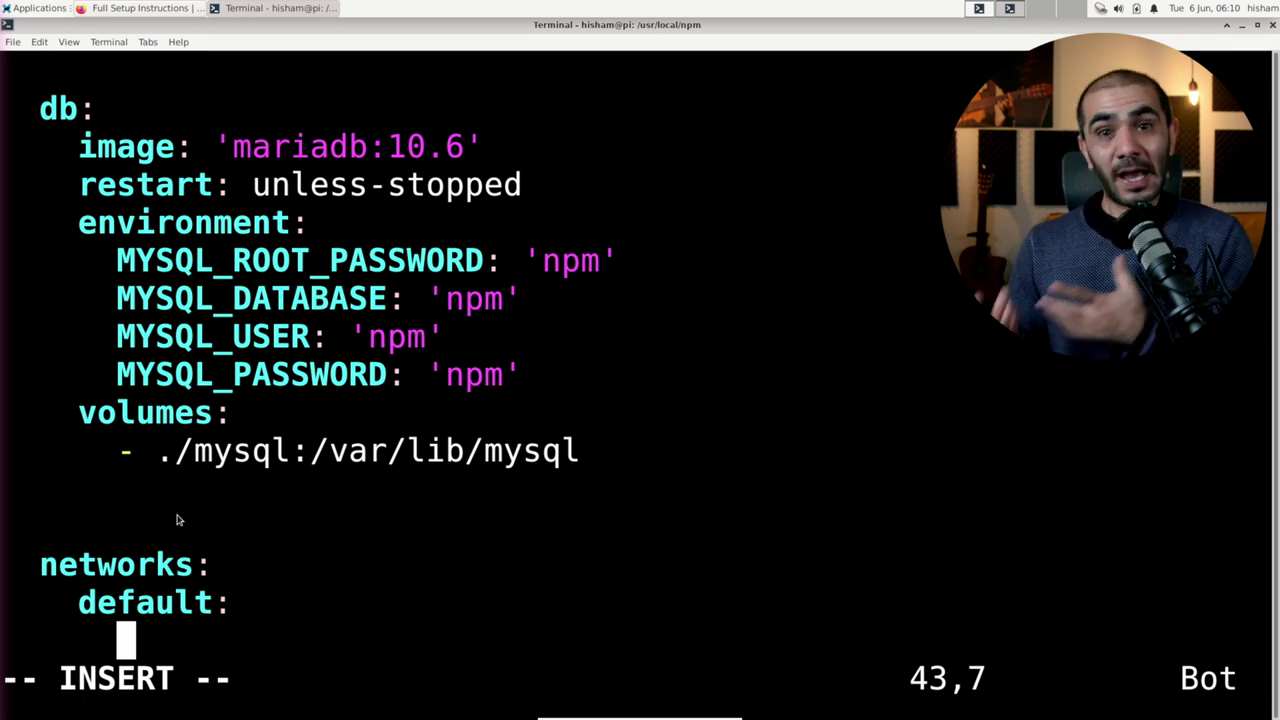
Step: Set the default network to external: true with name: proxy, then save and quit
{"action": "type", "text": "externa"}
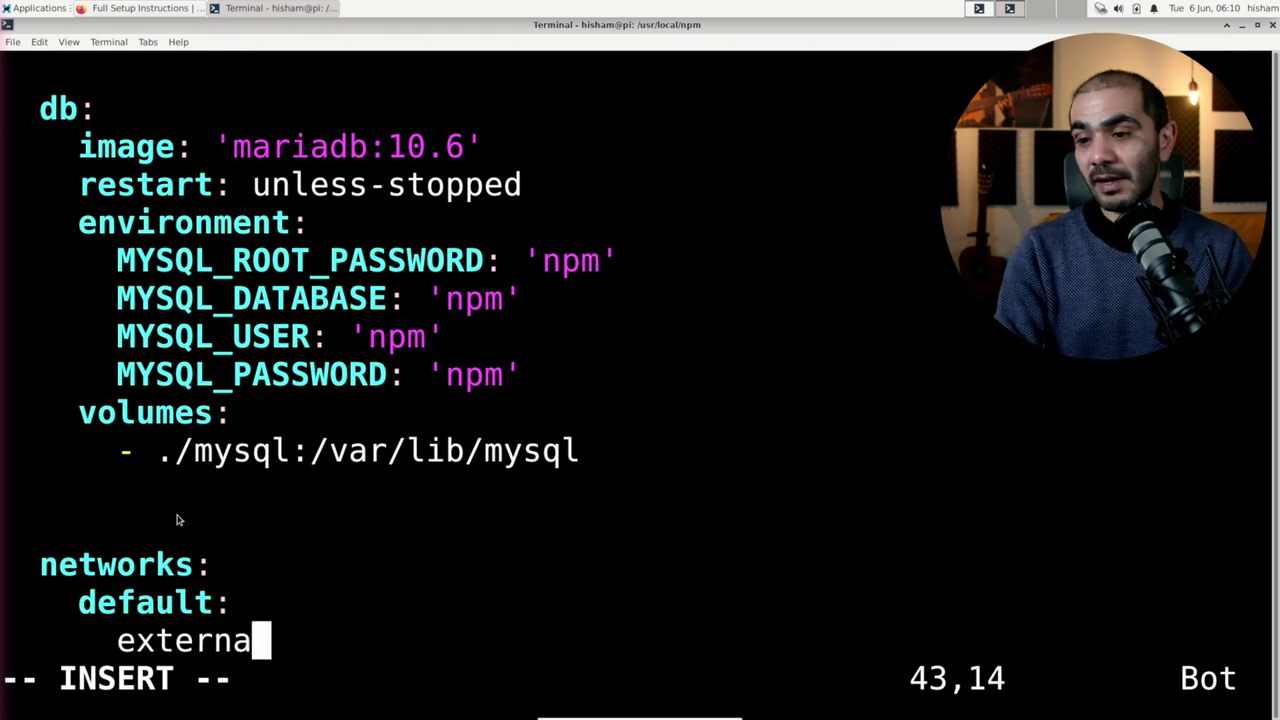
{"action": "type", "text": "l: tyru"}
{"action": "key", "text": "BackSpace"}
{"action": "key", "text": "BackSpace"}
{"action": "type", "text": "r"}
{"action": "key", "text": "BackSpace"}
{"action": "key", "text": "BackSpace"}
{"action": "type", "text": "rue"}
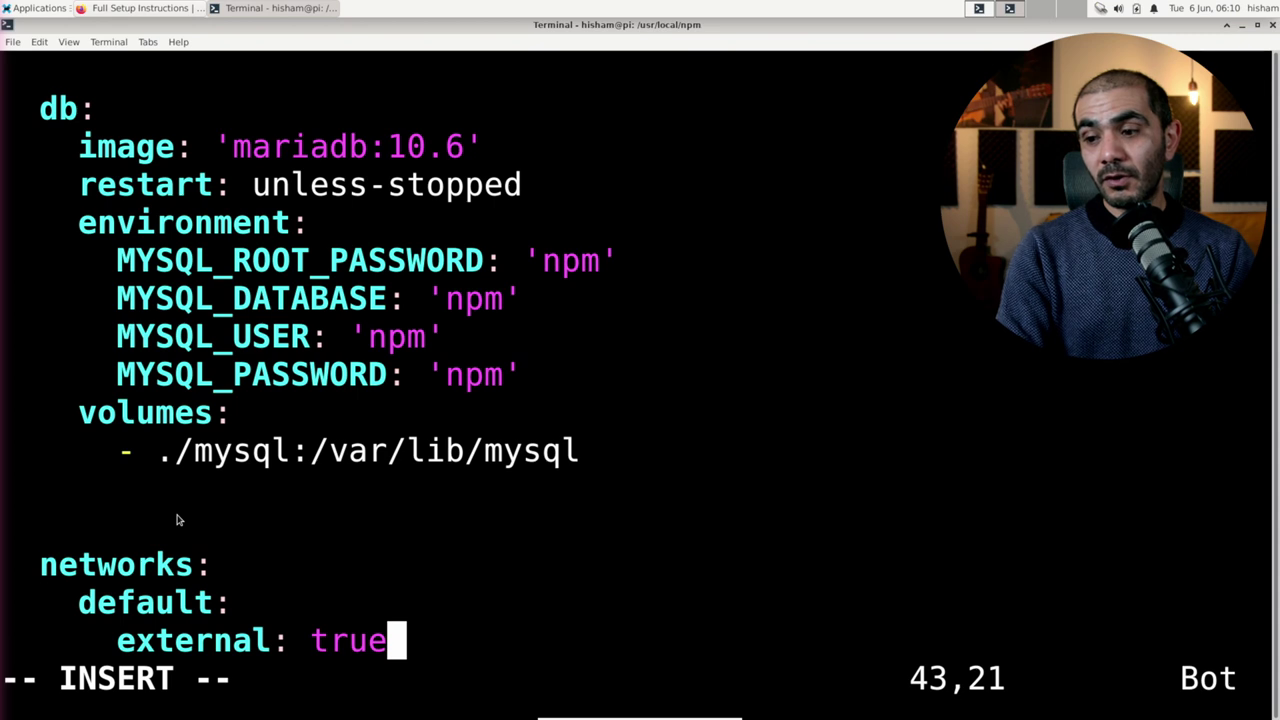
{"action": "key", "text": "Return"}
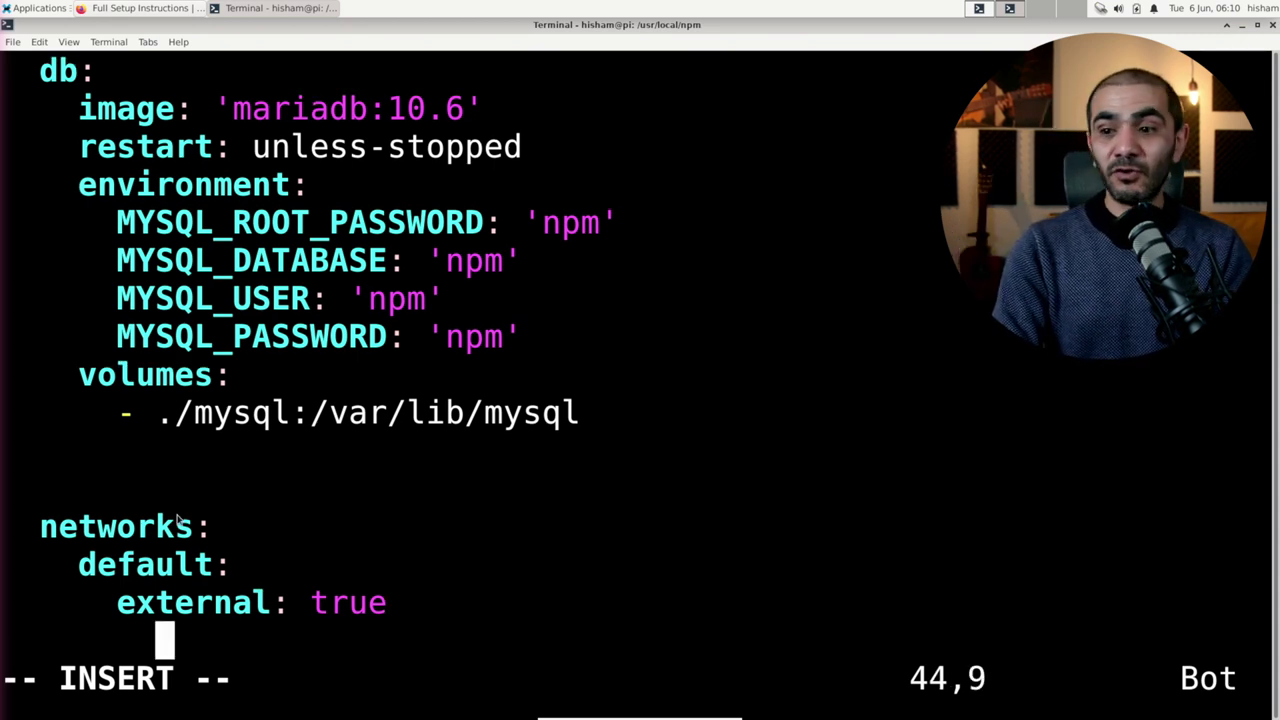
{"action": "type", "text": "name: "}
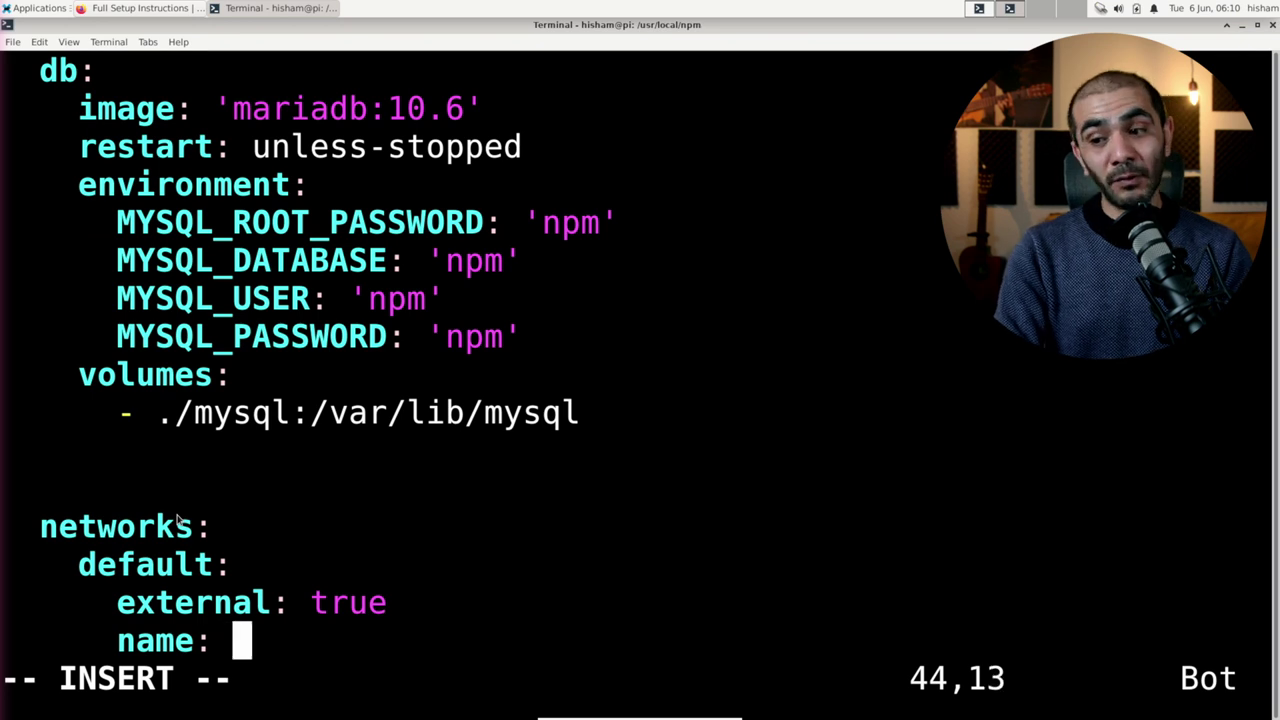
{"action": "type", "text": "proxy"}
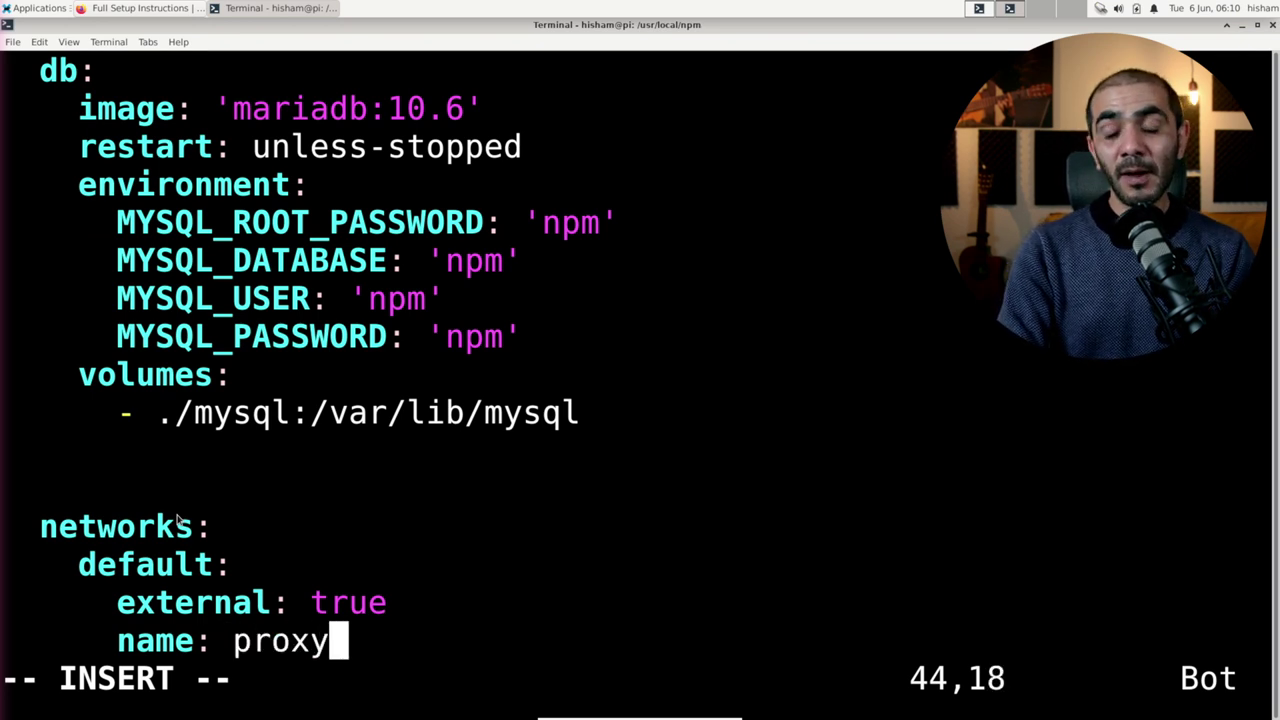
{"action": "key", "text": "Escape"}
{"action": "type", "text": ":wq"}
{"action": "key", "text": "Return"}
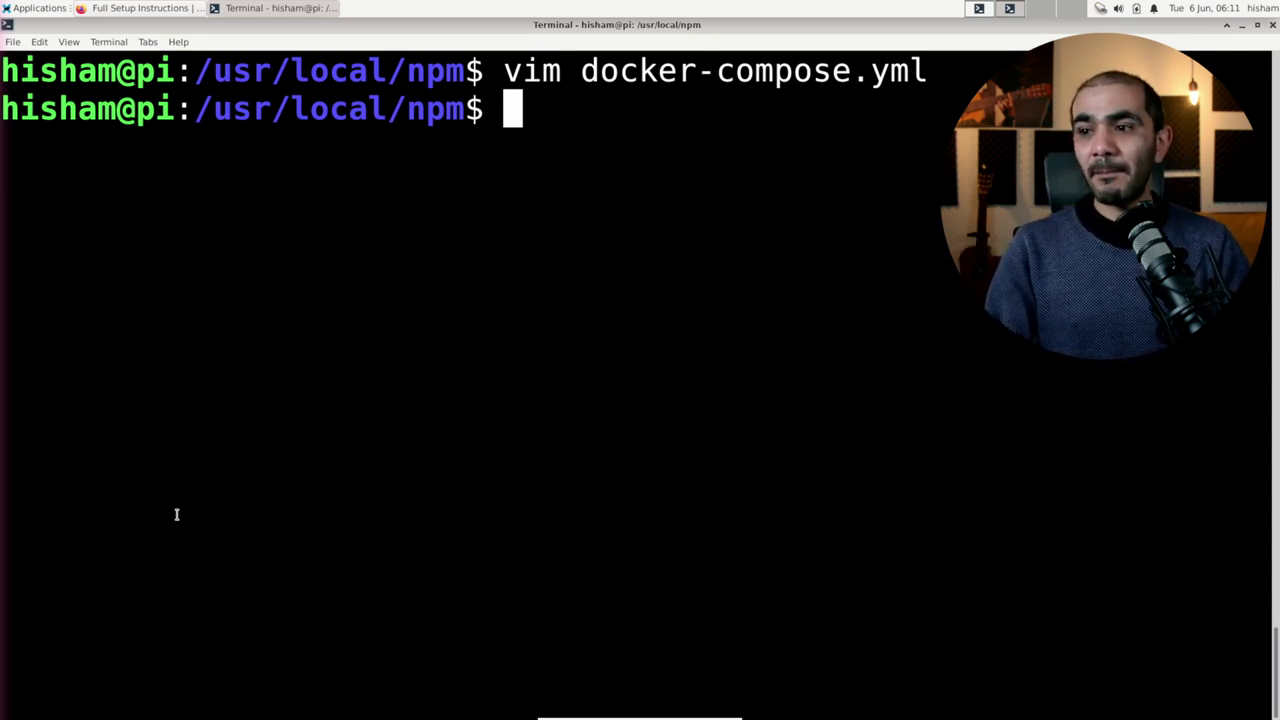
Step: Run docker compose up, which rejects the file, and reopen docker-compose.yml in vim
{"action": "type", "text": "docker "}
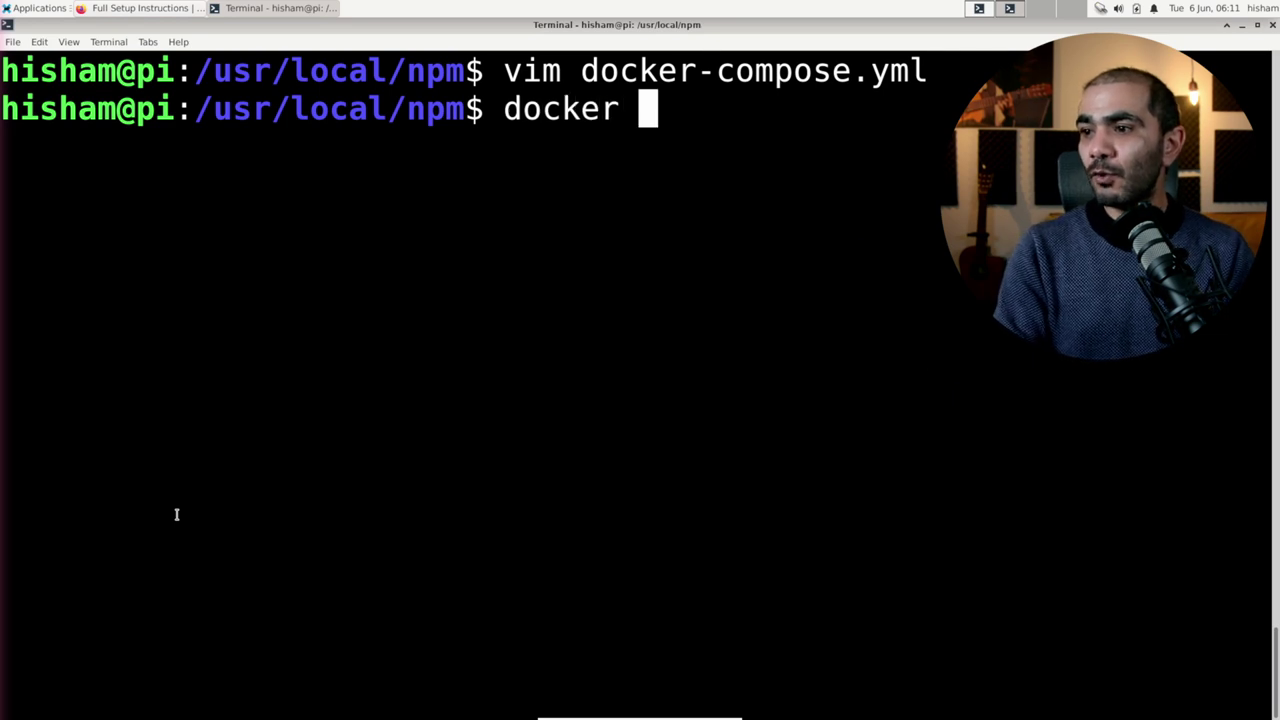
{"action": "type", "text": "compose up"}
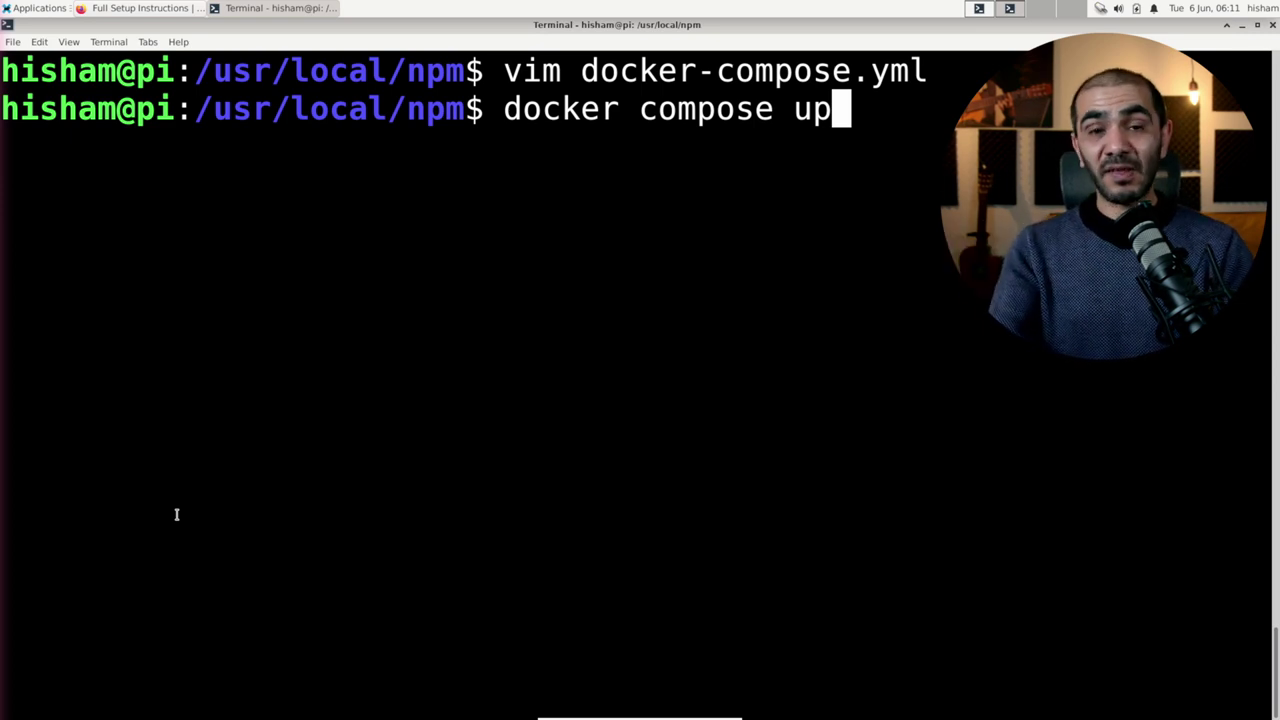
{"action": "key", "text": "Return"}
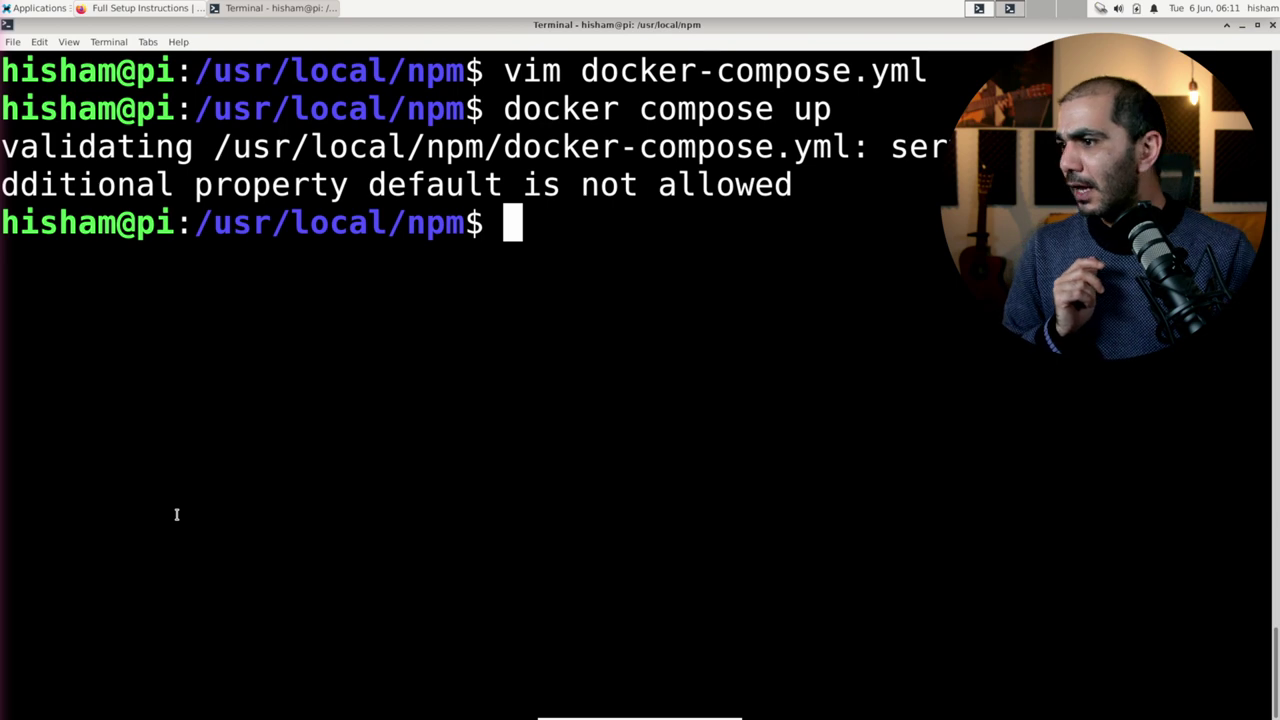
{"action": "key", "text": "Up"}
{"action": "key", "text": "Up"}
{"action": "key", "text": "Return"}
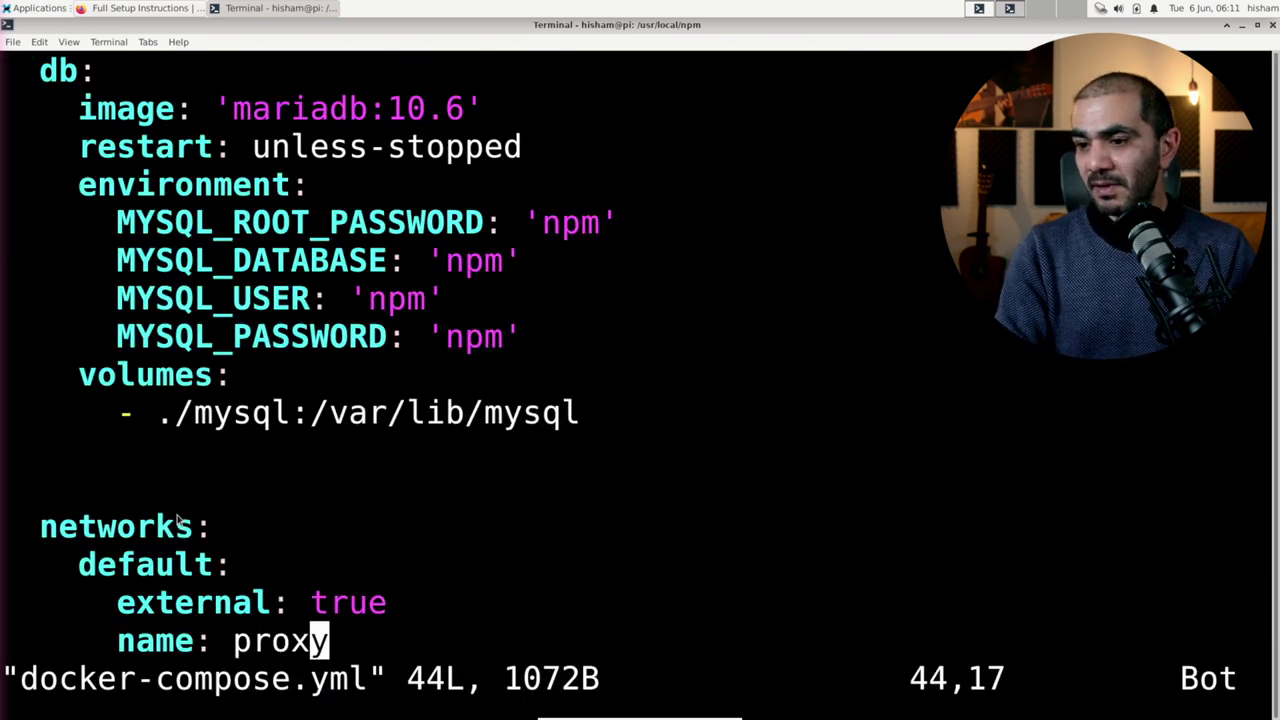
Step: Remove the indentation before networks: to make it top-level, then save with :wq
{"action": "key", "text": "Up"}
{"action": "key", "text": "Up"}
{"action": "key", "text": "Up"}
{"action": "key", "text": "Up"}
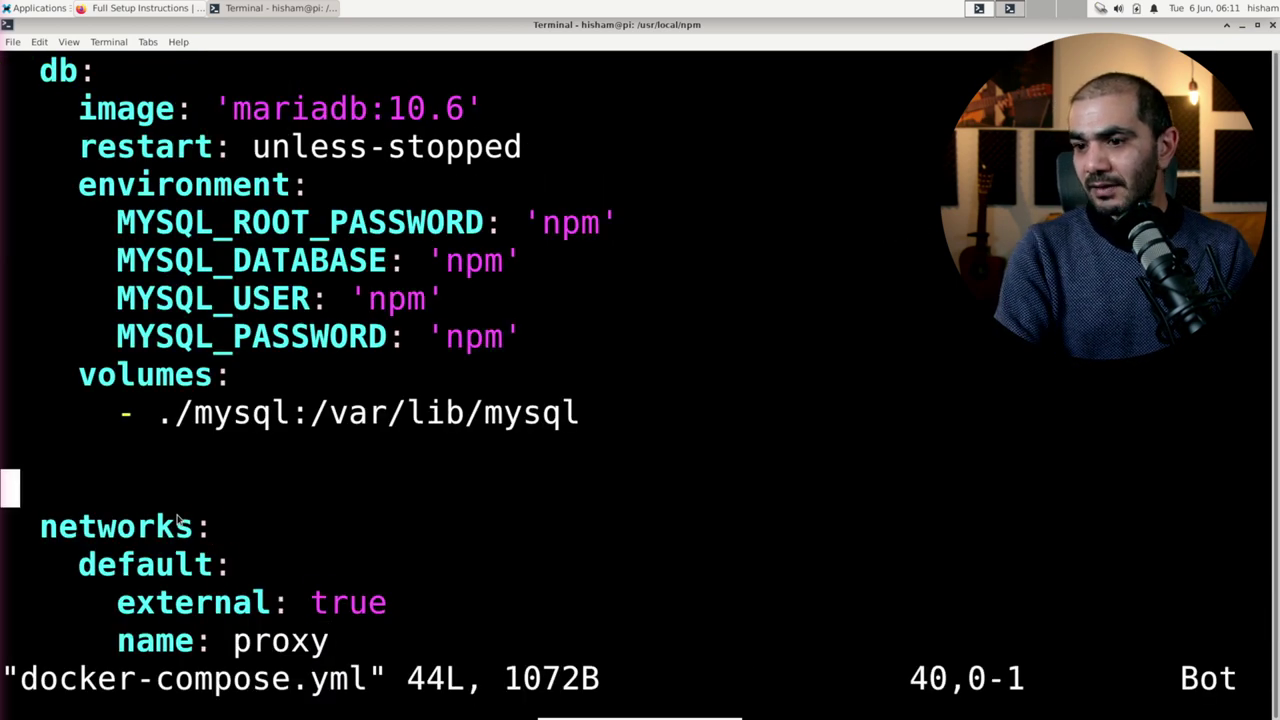
{"action": "key", "text": "Down"}
{"action": "key", "text": "0"}
{"action": "key", "text": "x"}
{"action": "key", "text": "x"}
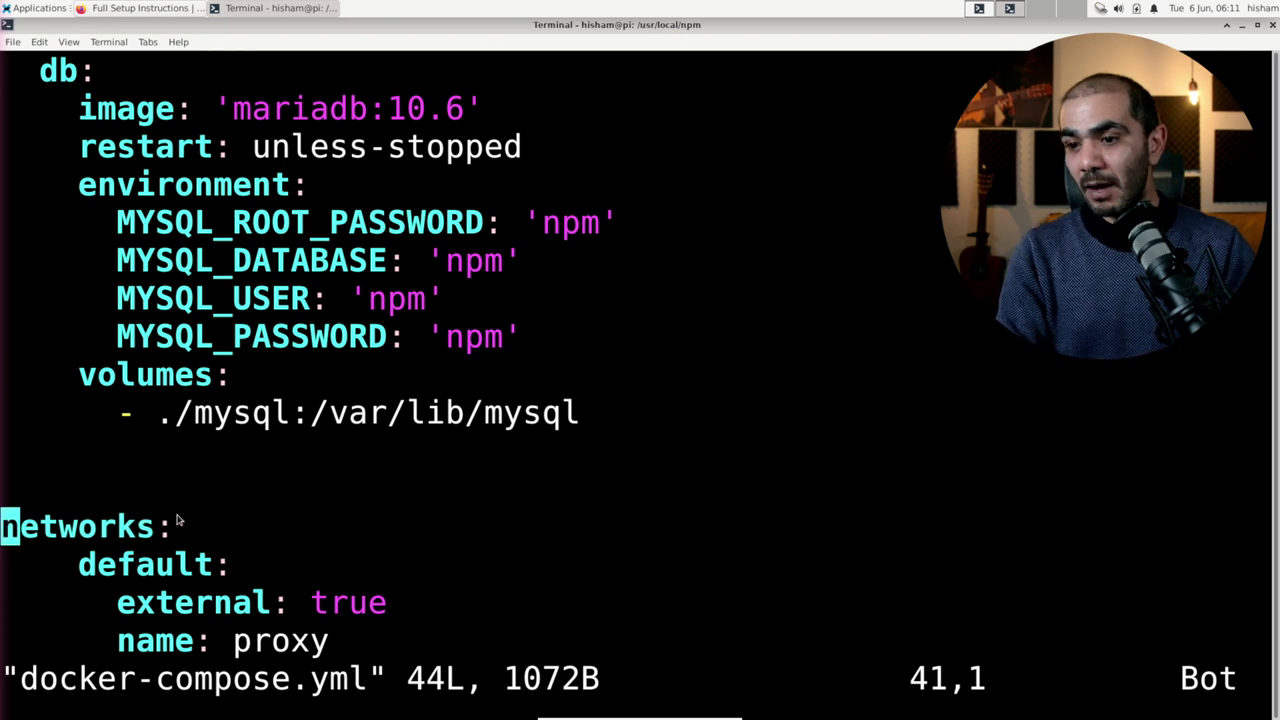
{"action": "key", "text": "g"}
{"action": "key", "text": "g"}
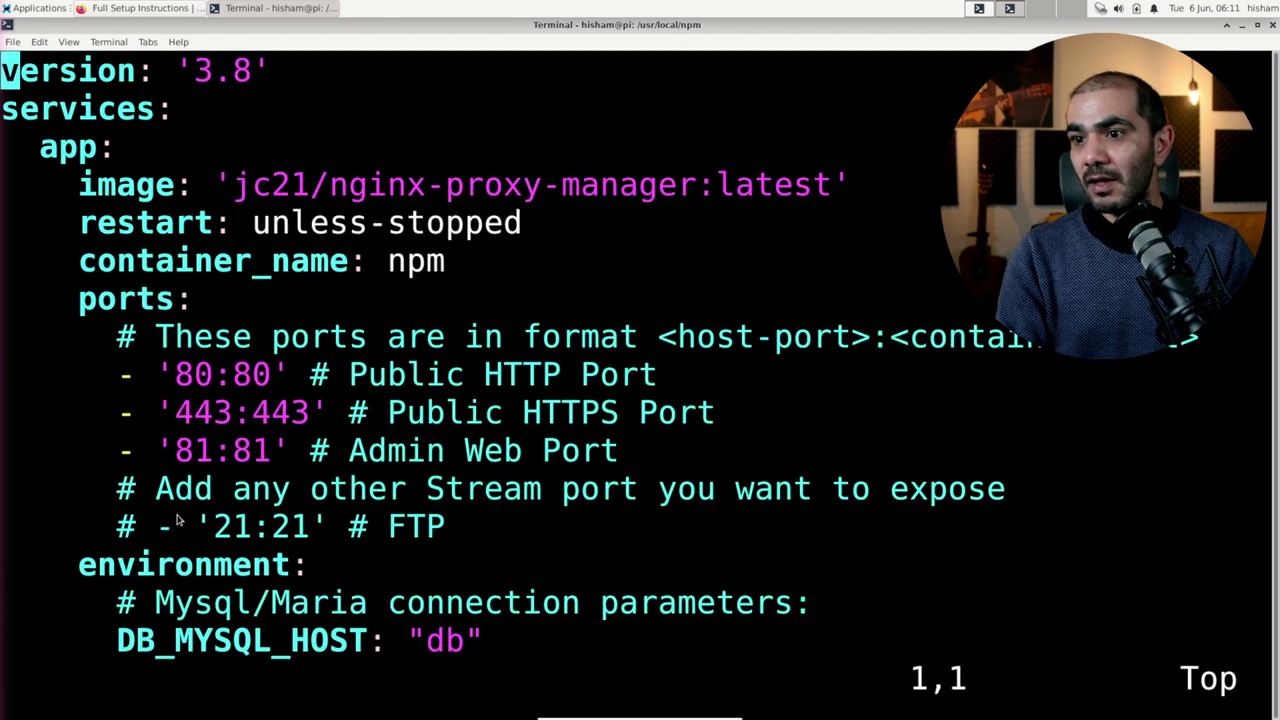
{"action": "key", "text": "Down"}
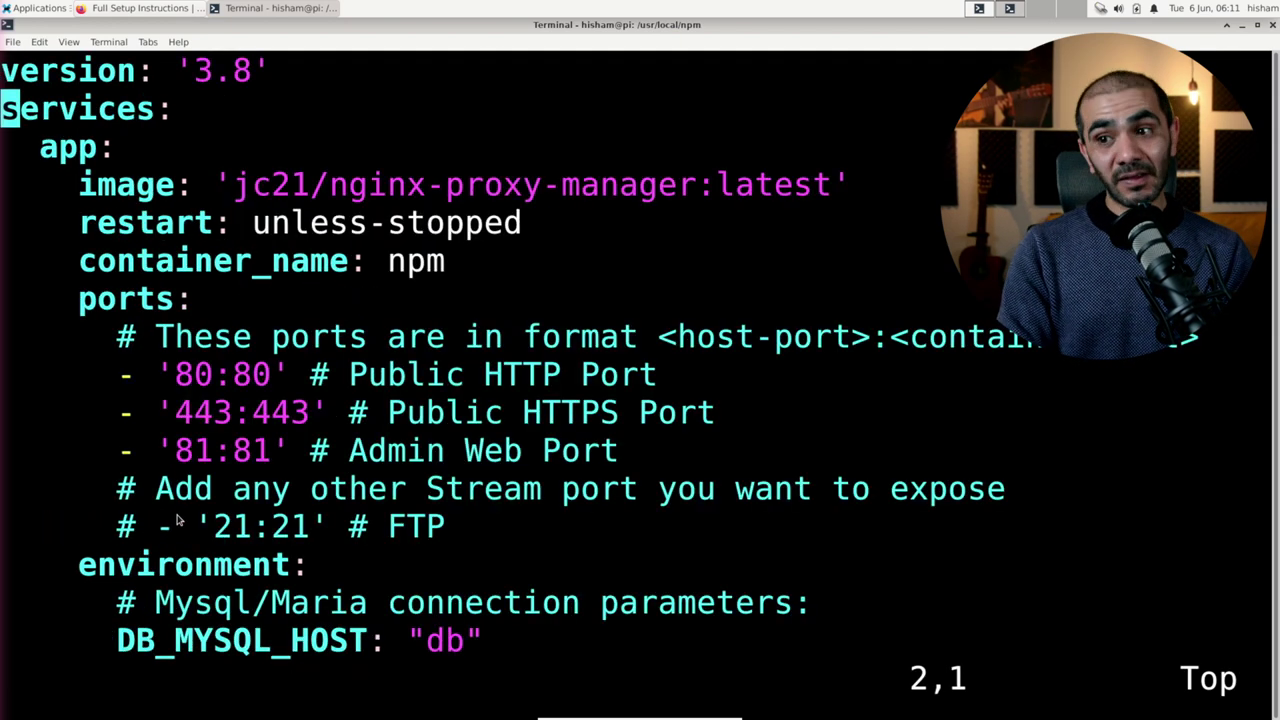
{"action": "key", "text": "Down"}
{"action": "key", "text": "Right"}
{"action": "key", "text": "Right"}
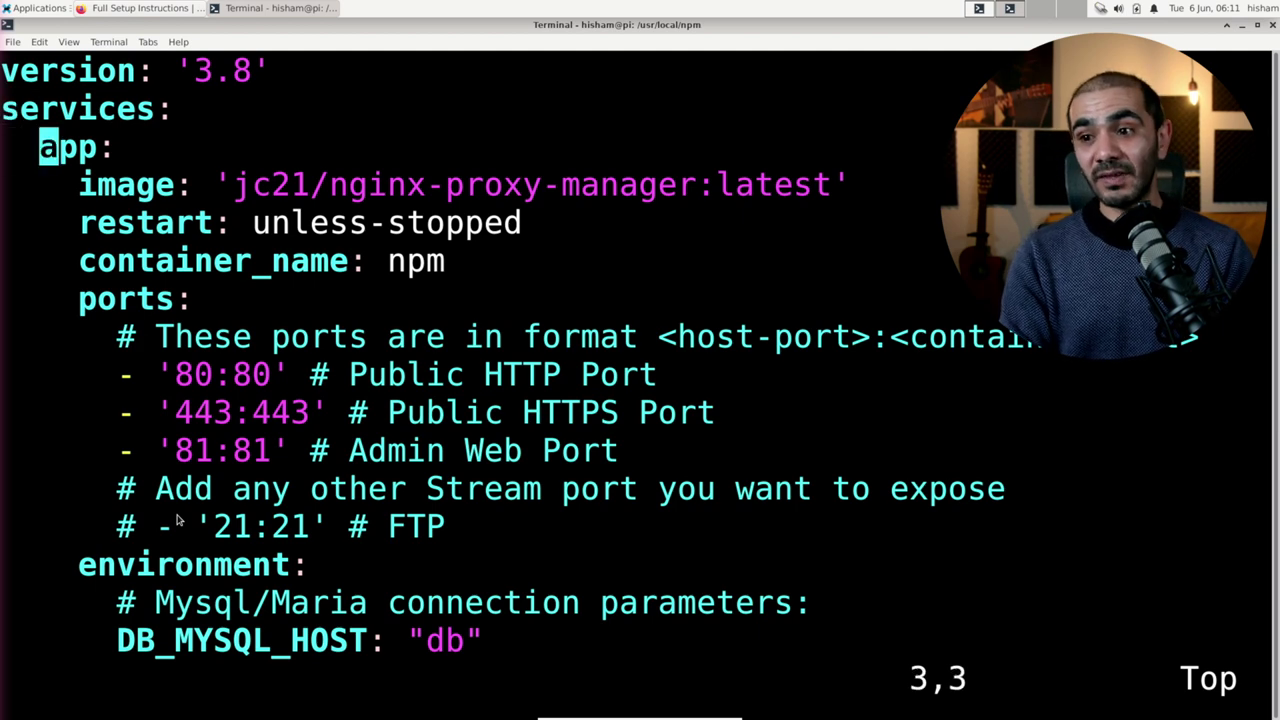
{"action": "key", "text": "Up"}
{"action": "key", "text": "shift+g"}
{"action": "type", "text": ":wq"}
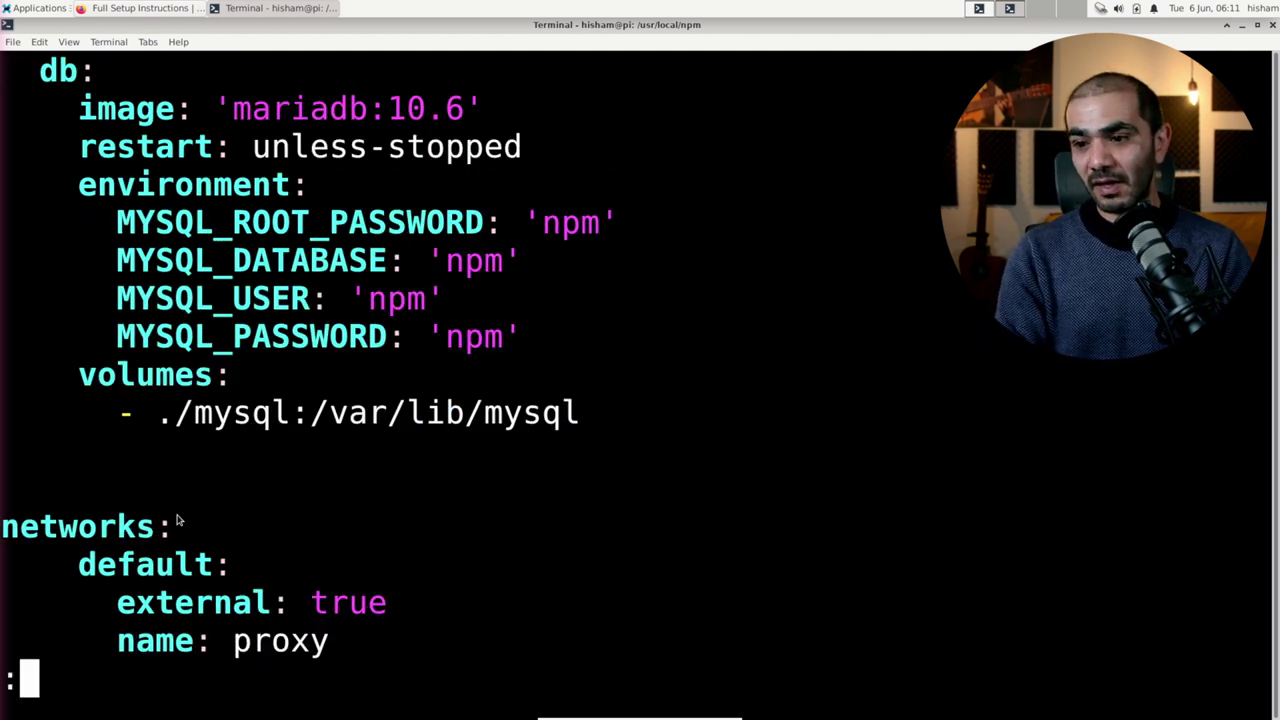
{"action": "key", "text": "Return"}
{"action": "key", "text": "Up"}
{"action": "key", "text": "Up"}
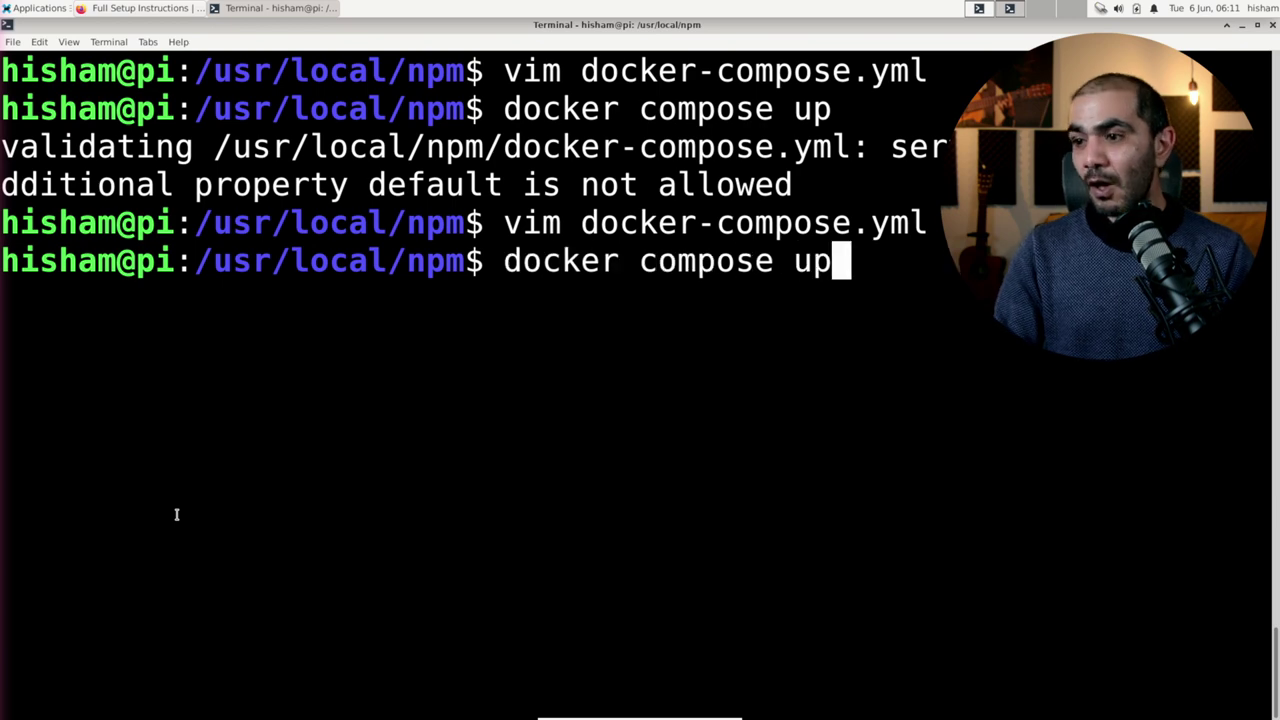
Step: Rerun docker compose up and find the bind error: port 80 is already in use
{"action": "key", "text": "Return"}
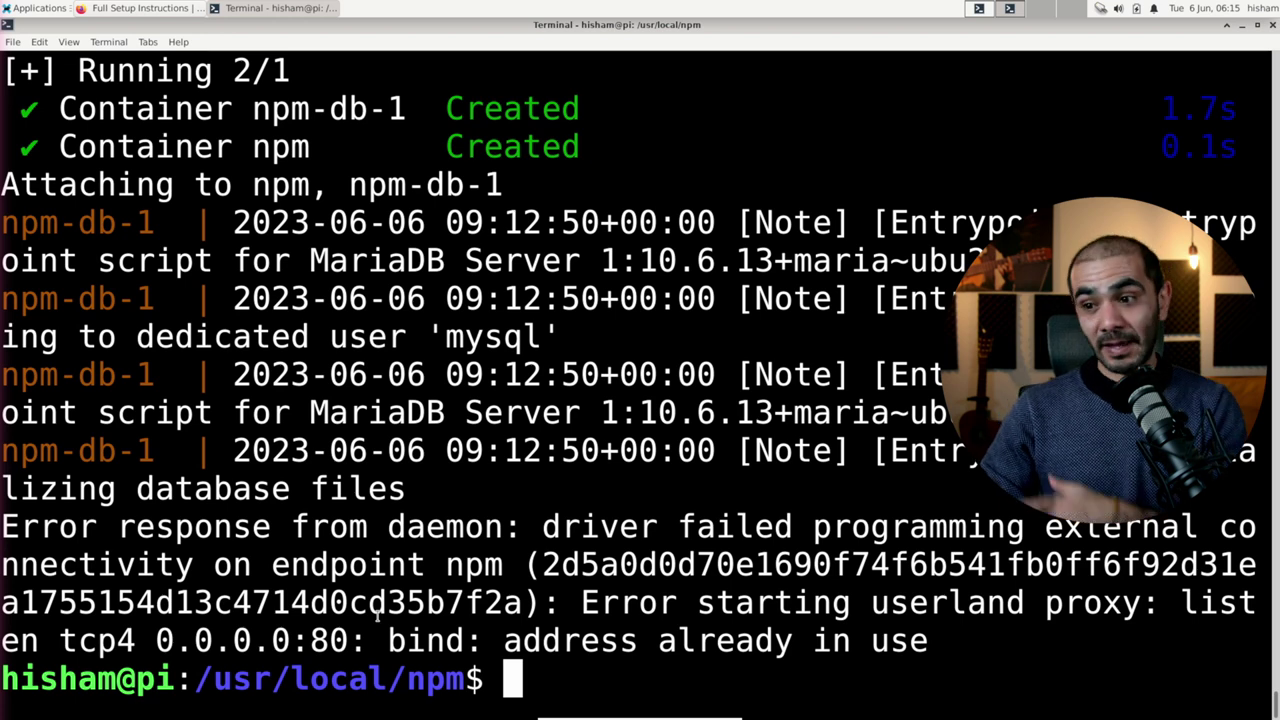
{"action": "left_click_drag", "start_coordinate": [310, 640], "coordinate": [346, 646]}
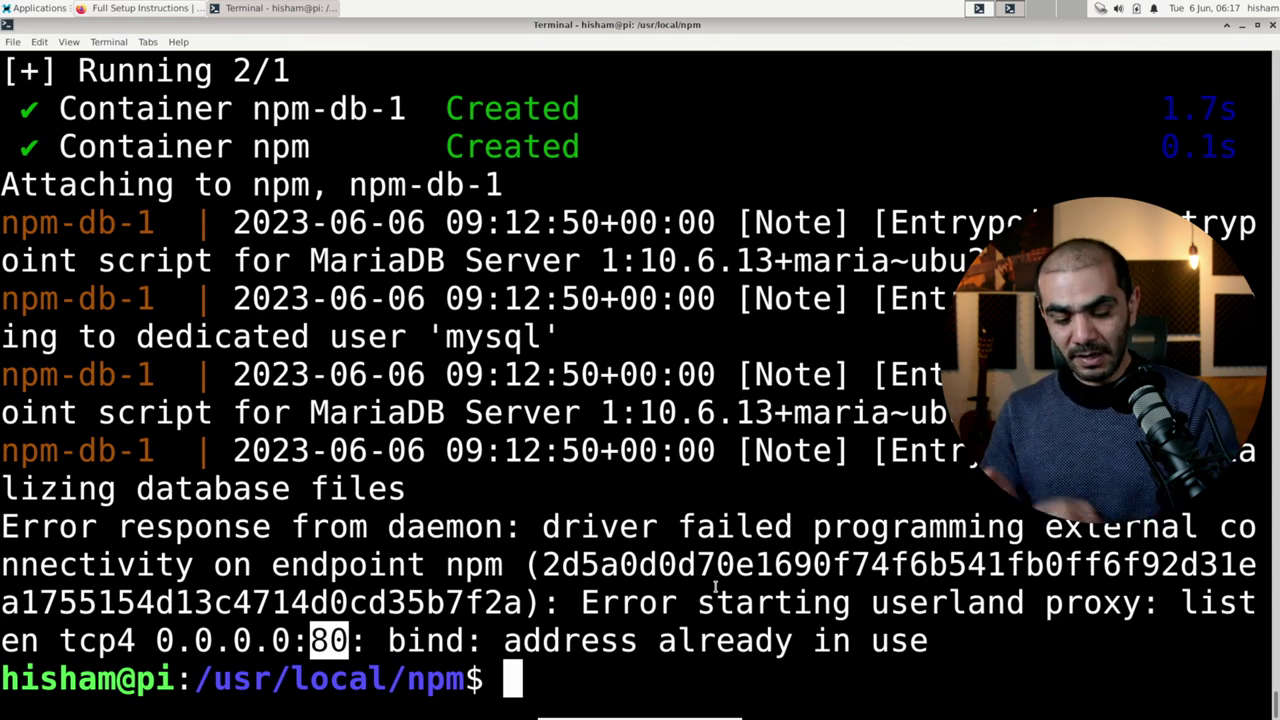
Step: Change server.port from 80 to 83 in /etc/lighttpd/lighttpd.conf as root and save
{"action": "type", "text": "sudo "}
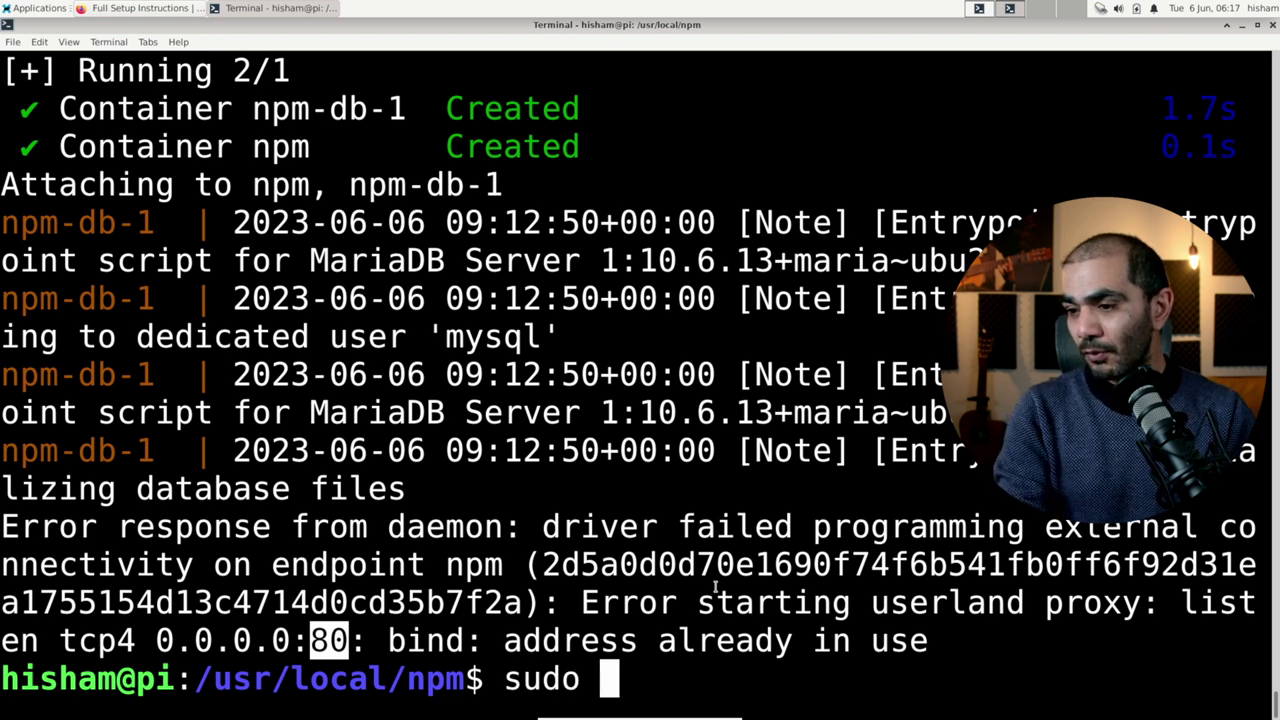
{"action": "type", "text": "vim /etc/"}
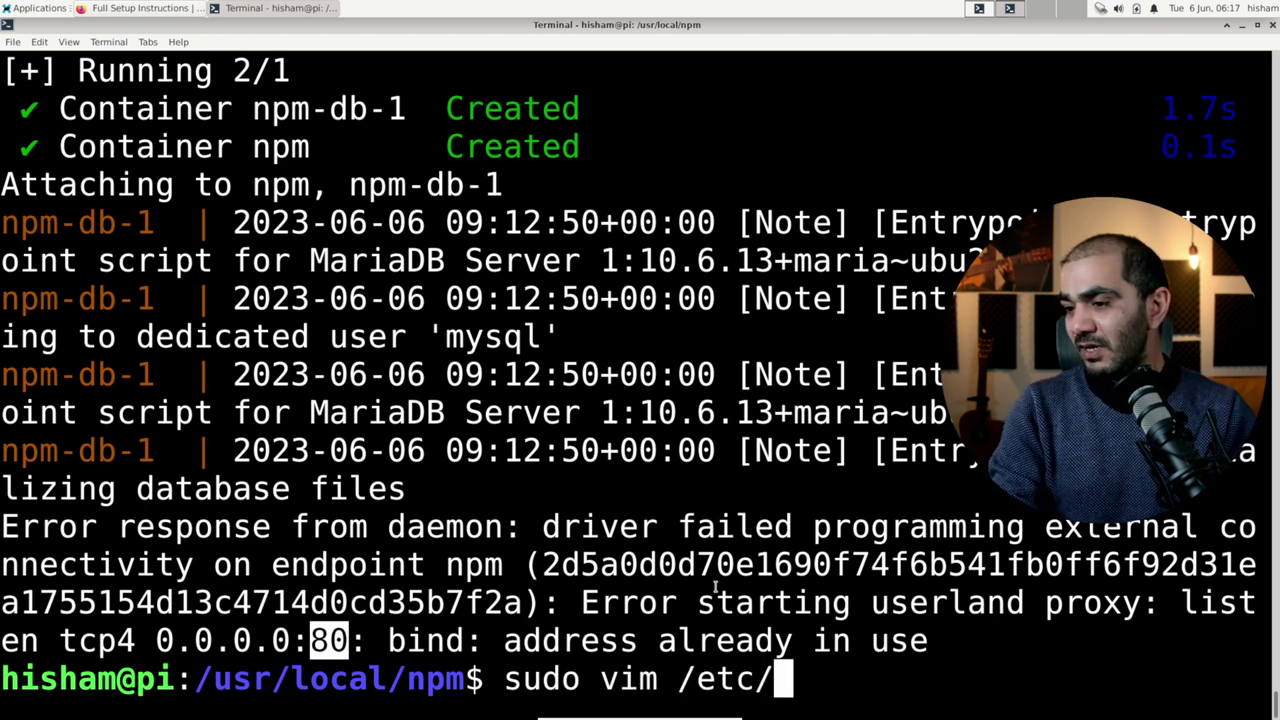
{"action": "type", "text": "lightt"}
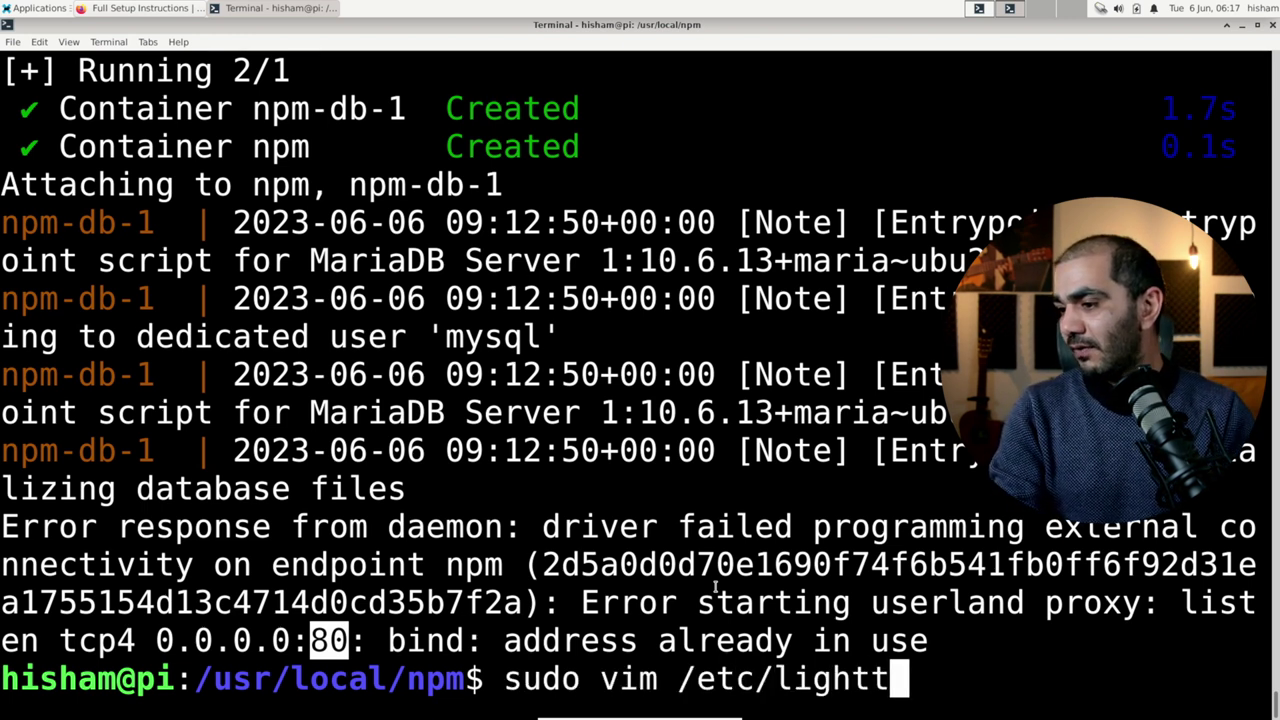
{"action": "key", "text": "Tab"}
{"action": "type", "text": "ligh"}
{"action": "key", "text": "Tab"}
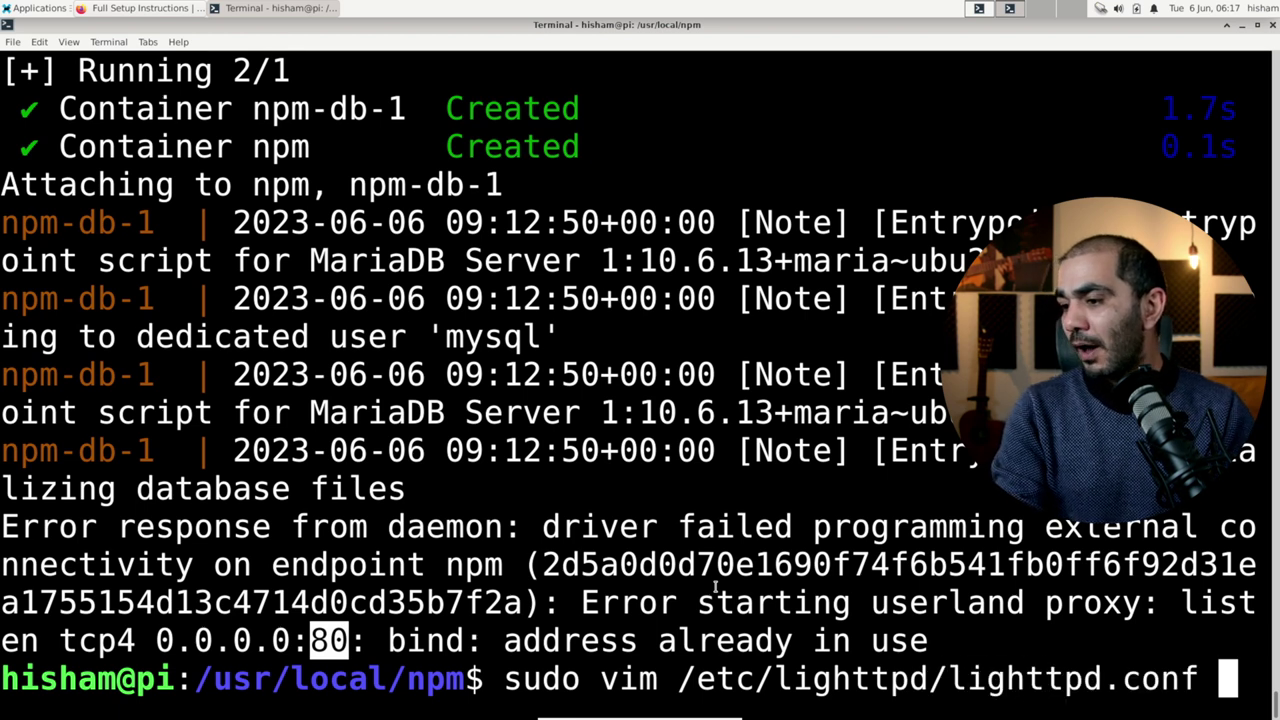
{"action": "key", "text": "Return"}
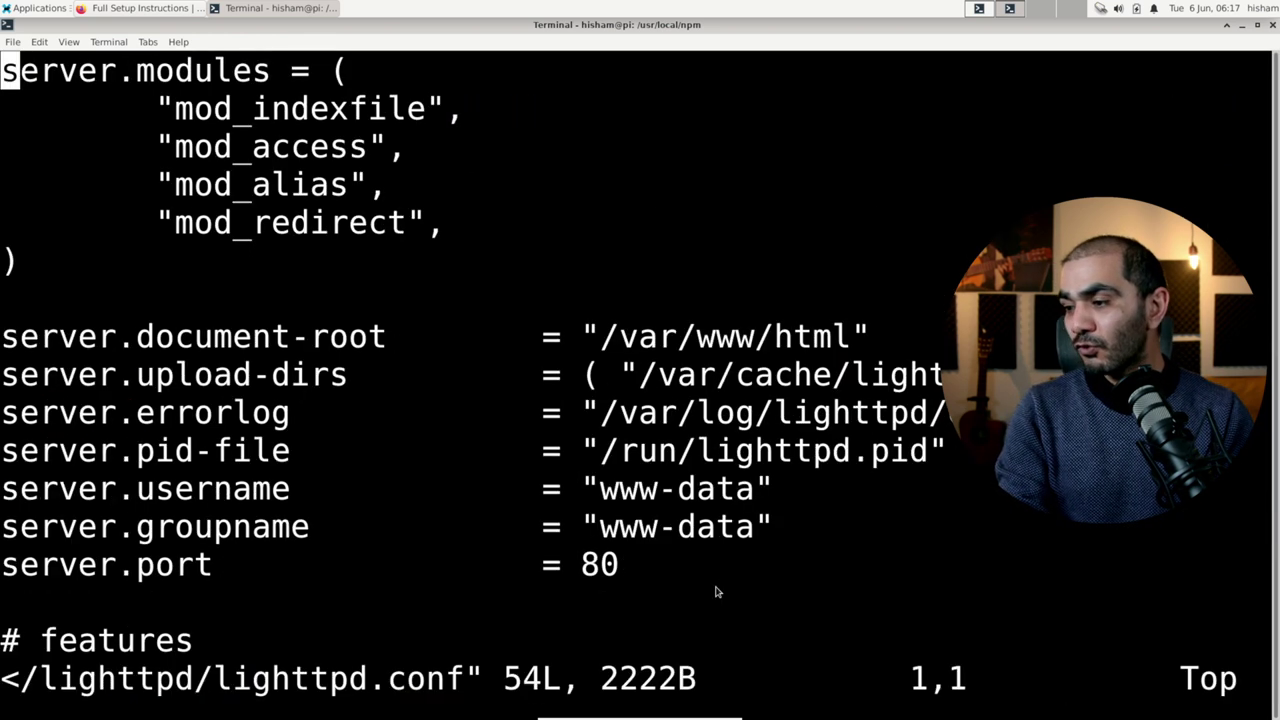
{"action": "key", "text": "Down"}
{"action": "key", "text": "Down"}
{"action": "key", "text": "Down"}
{"action": "key", "text": "Down"}
{"action": "key", "text": "Down"}
{"action": "key", "text": "Down"}
{"action": "key", "text": "Down"}
{"action": "key", "text": "Down"}
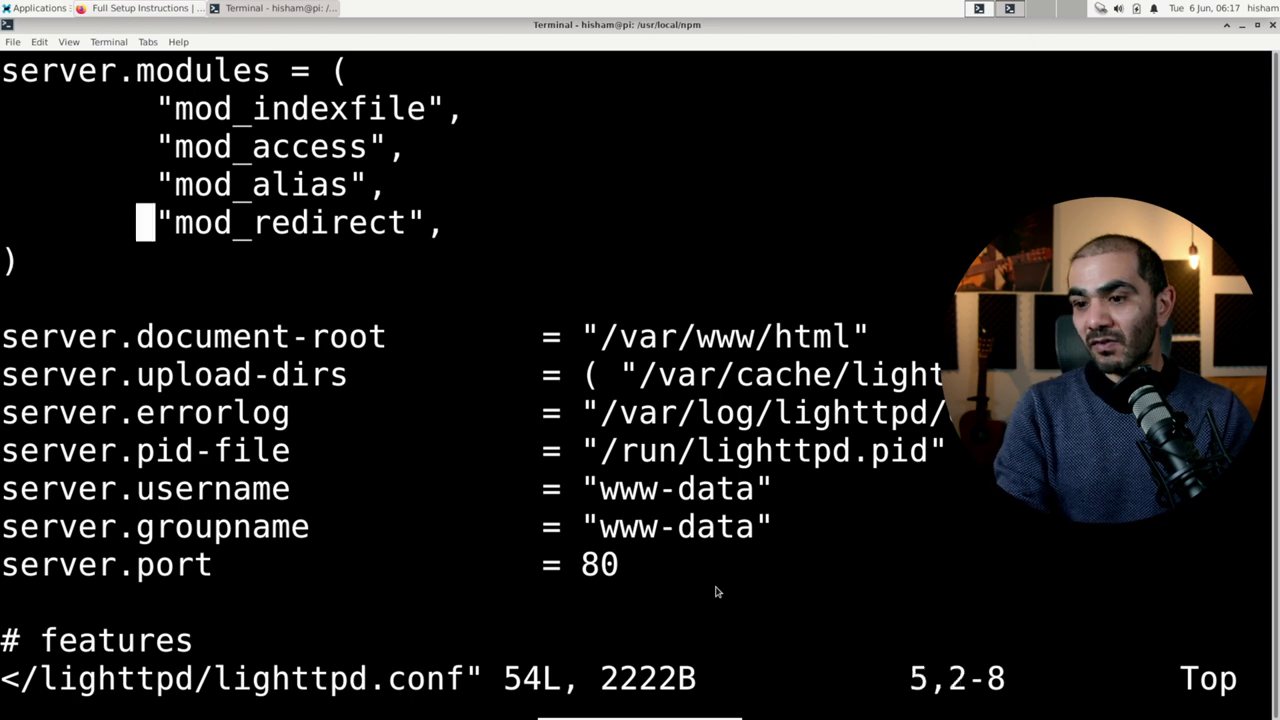
{"action": "key", "text": "Down"}
{"action": "key", "text": "Down"}
{"action": "key", "text": "Down"}
{"action": "key", "text": "Down"}
{"action": "key", "text": "Down"}
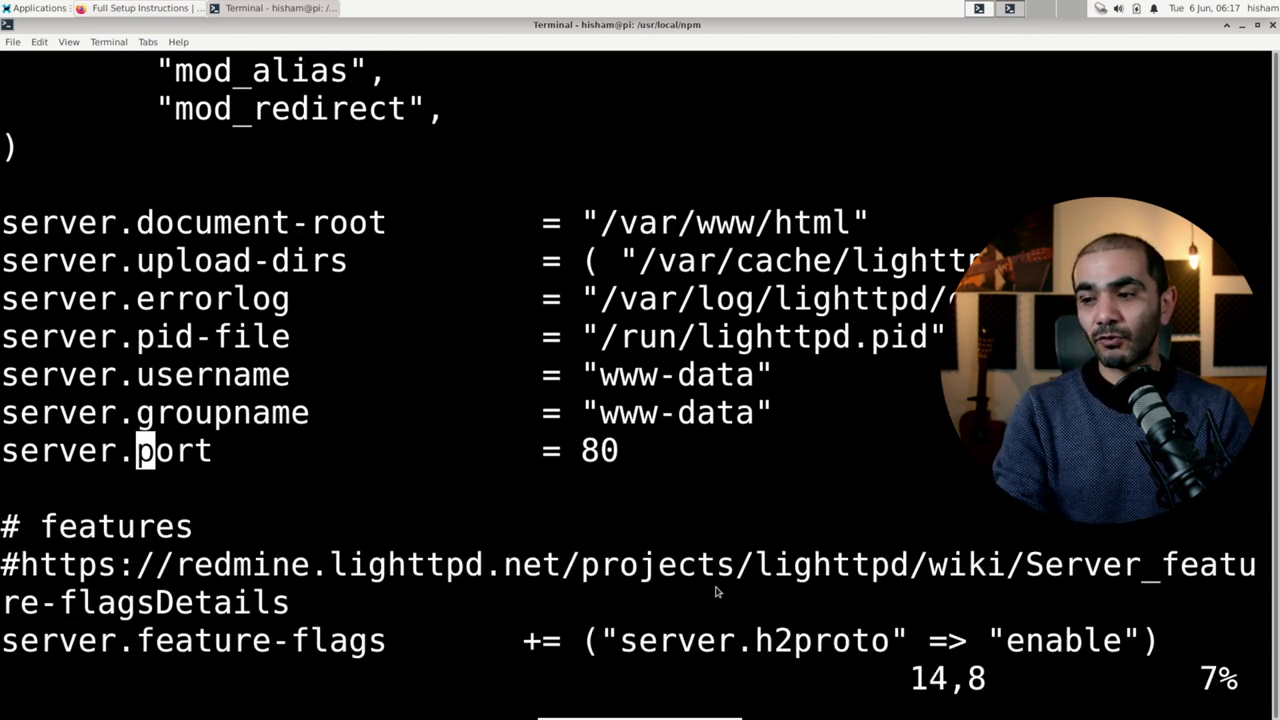
{"action": "key", "text": "End"}
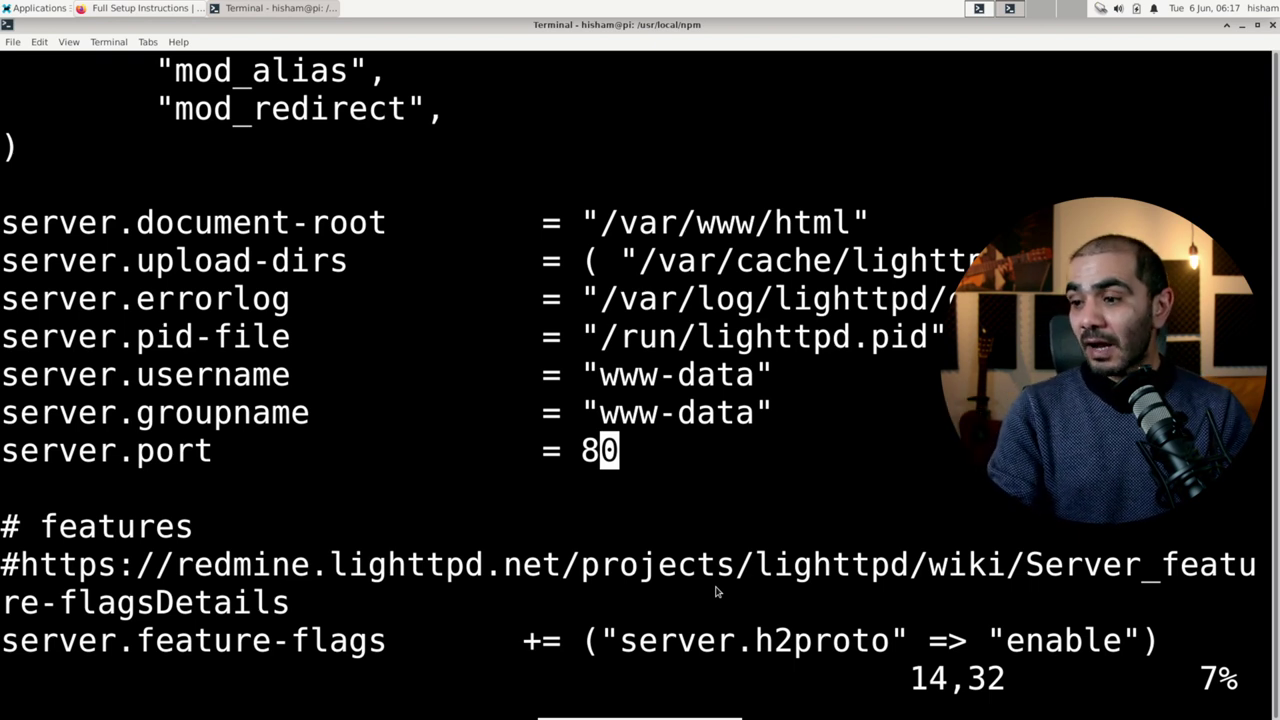
{"action": "key", "text": "r"}
{"action": "key", "text": "3"}
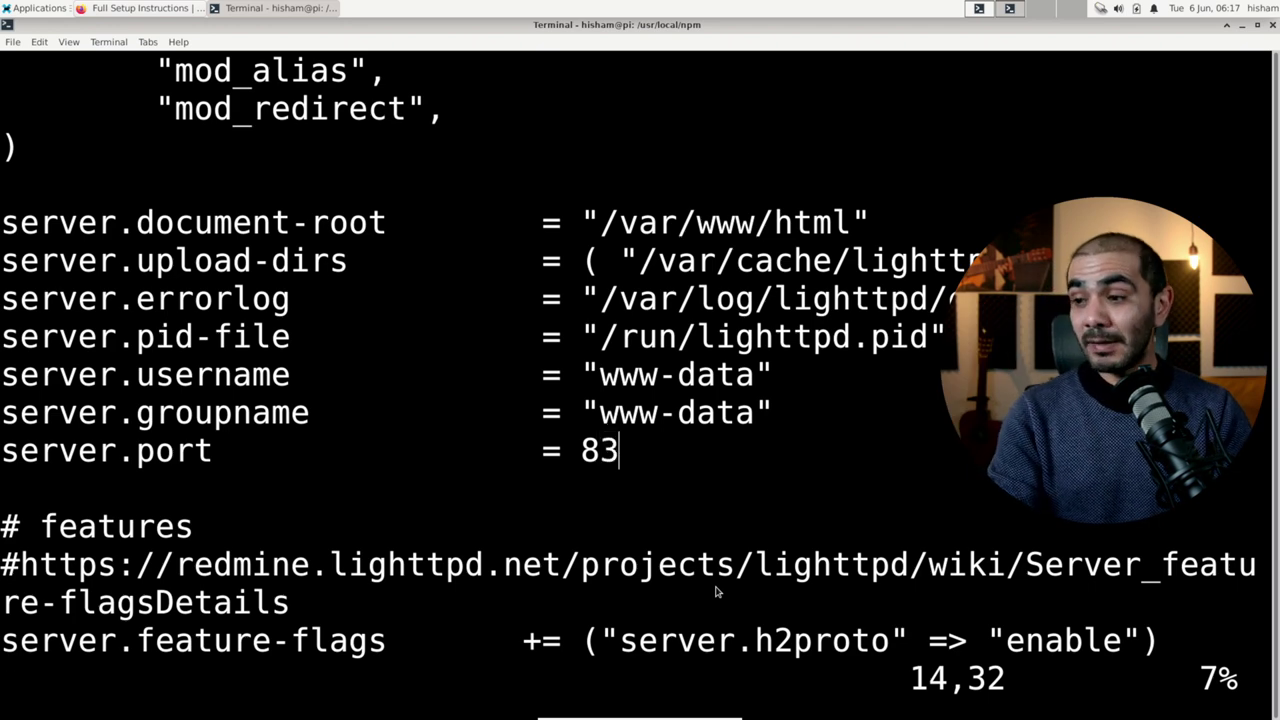
{"action": "type", "text": ":wq"}
{"action": "key", "text": "Return"}
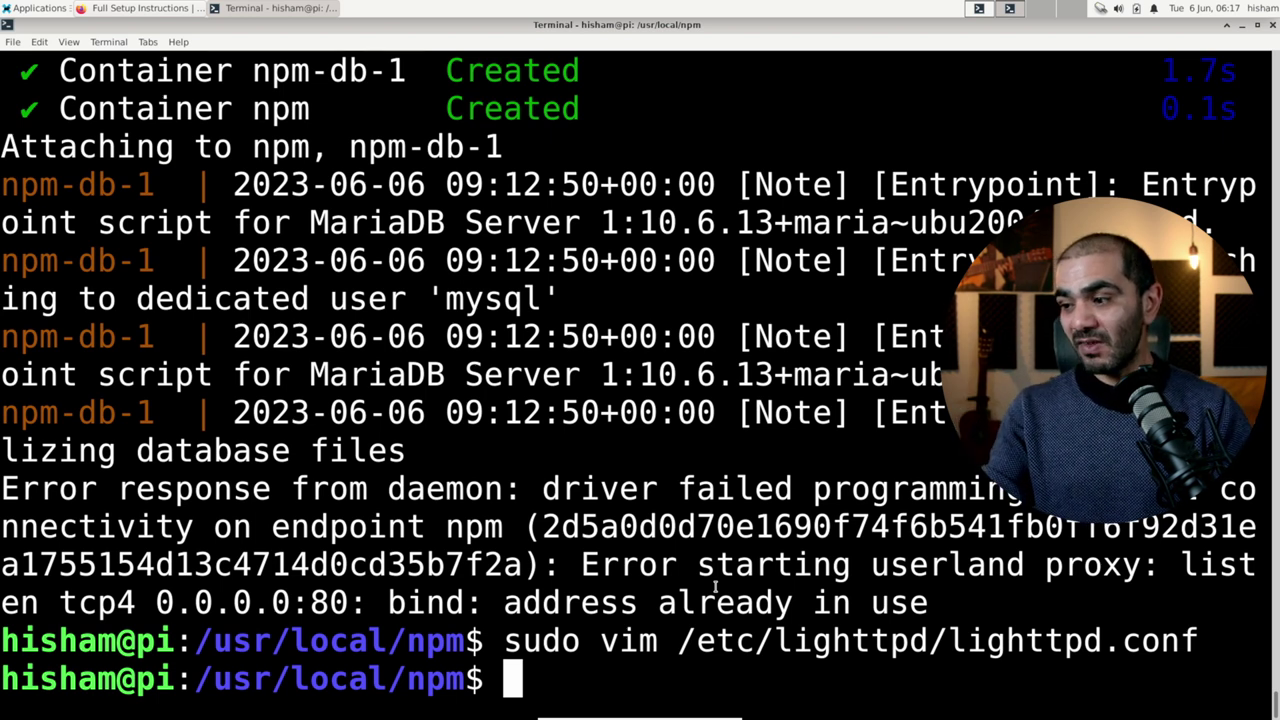
Step: Restart lighttpd.service with sudo systemctl, clear the screen, and recall docker compose up
{"action": "type", "text": "sudo "}
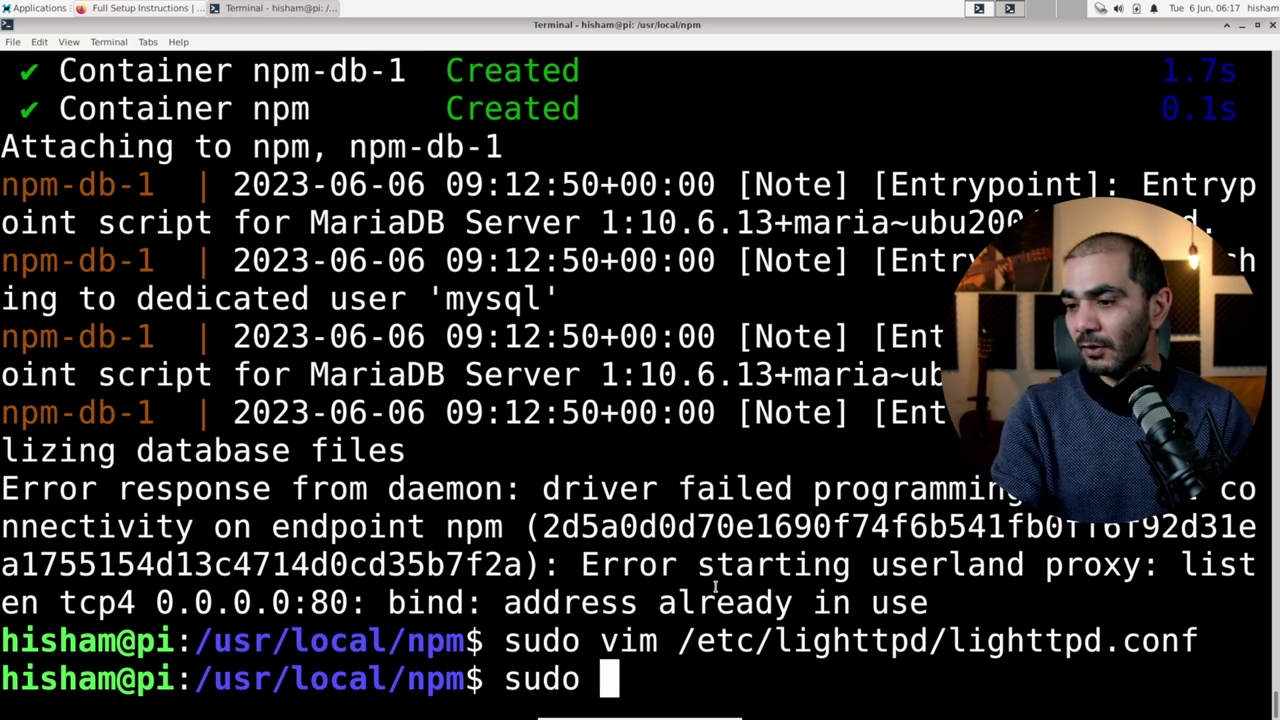
{"action": "type", "text": "systemct"}
{"action": "key", "text": "BackSpace"}
{"action": "key", "text": "BackSpace"}
{"action": "type", "text": "ctl ret"}
{"action": "key", "text": "BackSpace"}
{"action": "key", "text": "BackSpace"}
{"action": "type", "text": "estart light"}
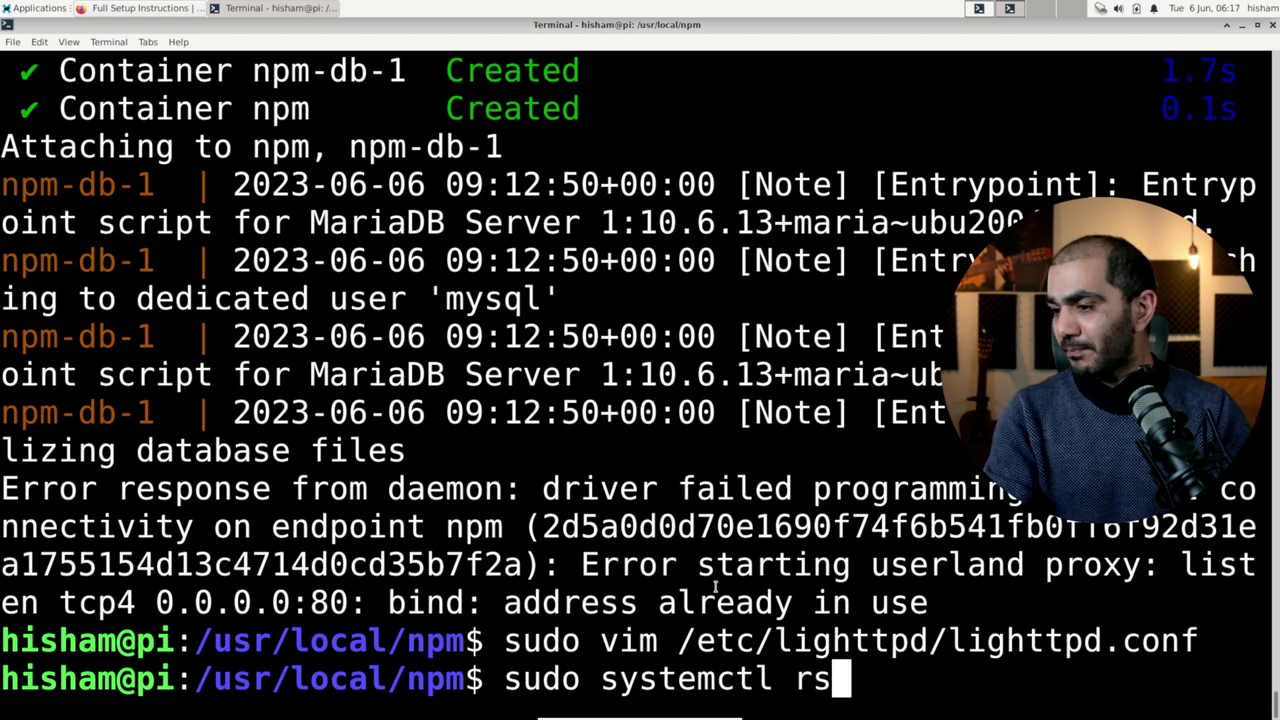
{"action": "type", "text": "t"}
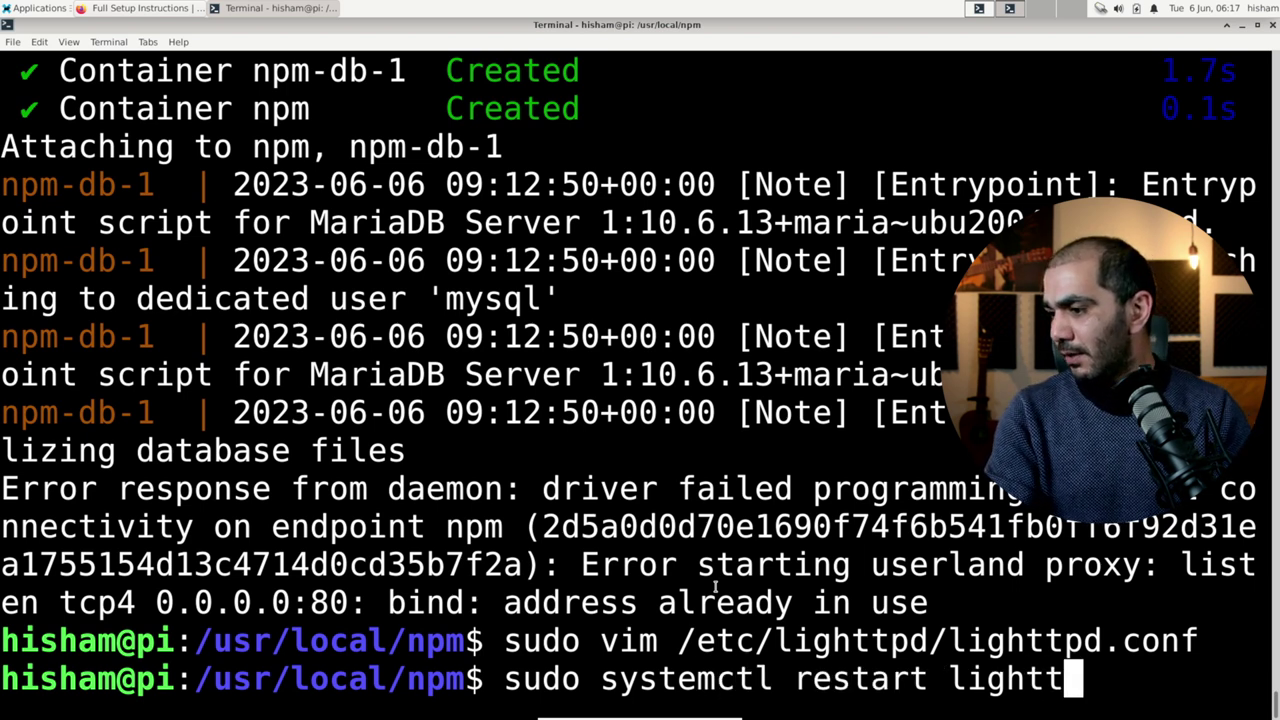
{"action": "key", "text": "Tab"}
{"action": "key", "text": "Return"}
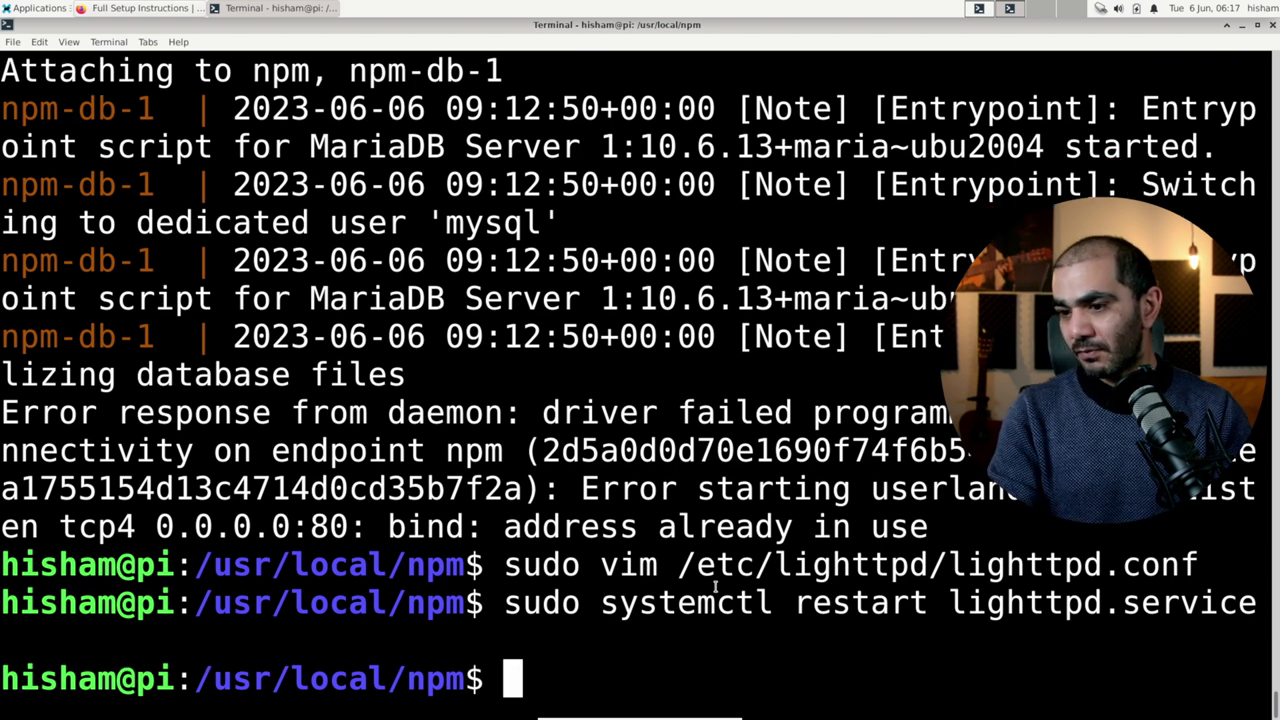
{"action": "key", "text": "ctrl+l"}
{"action": "key", "text": "Up"}
{"action": "key", "text": "Up"}
{"action": "key", "text": "Up"}
{"action": "key", "text": "Up"}
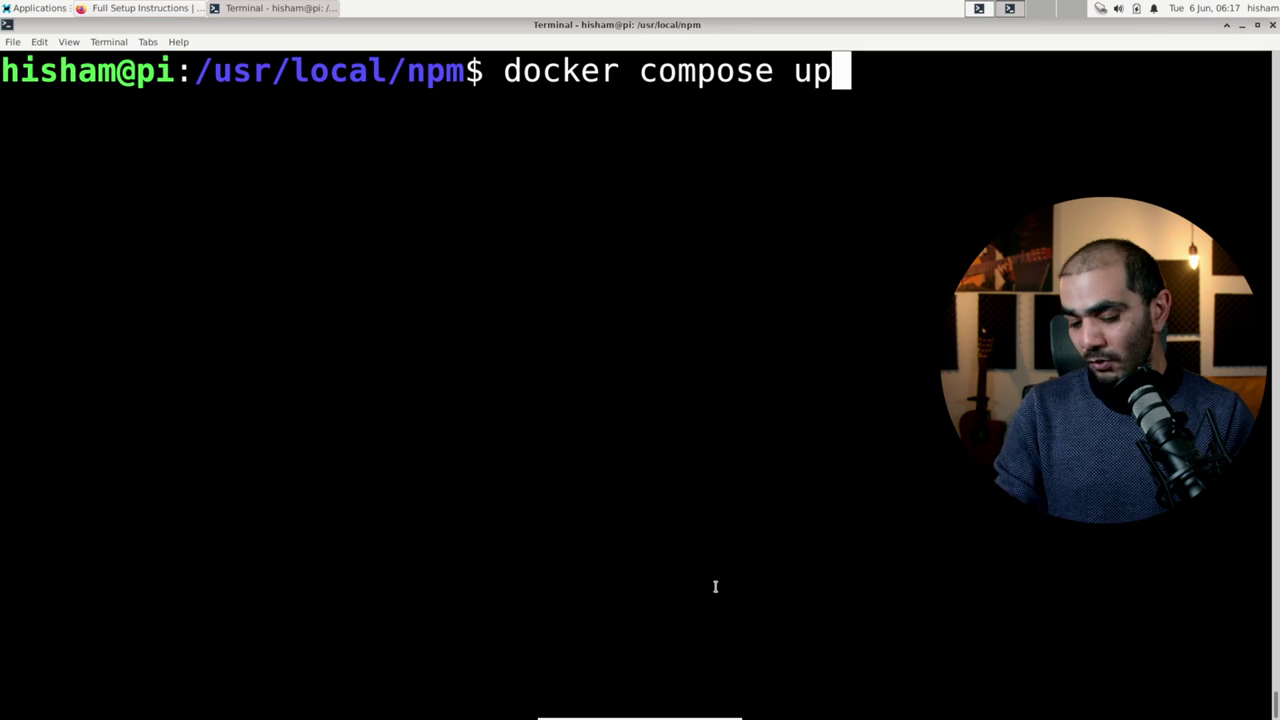
Step: Run docker compose up until npm logs show the backend on port 3000 and Renew Complete
{"action": "key", "text": "Return"}
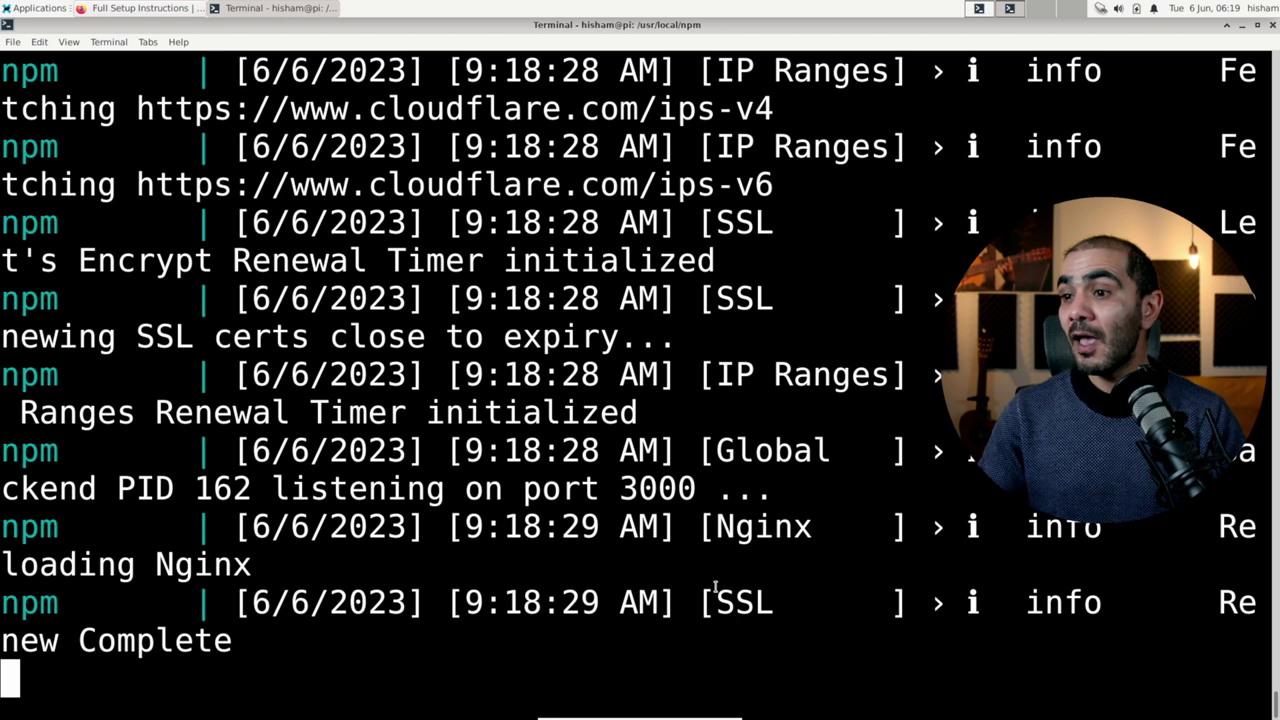
{"action": "key", "text": "alt+Tab"}
Step: Load localhost:81 in a new Firefox tab to reach the NPM login page
{"action": "left_click", "coordinate": [462, 48]}
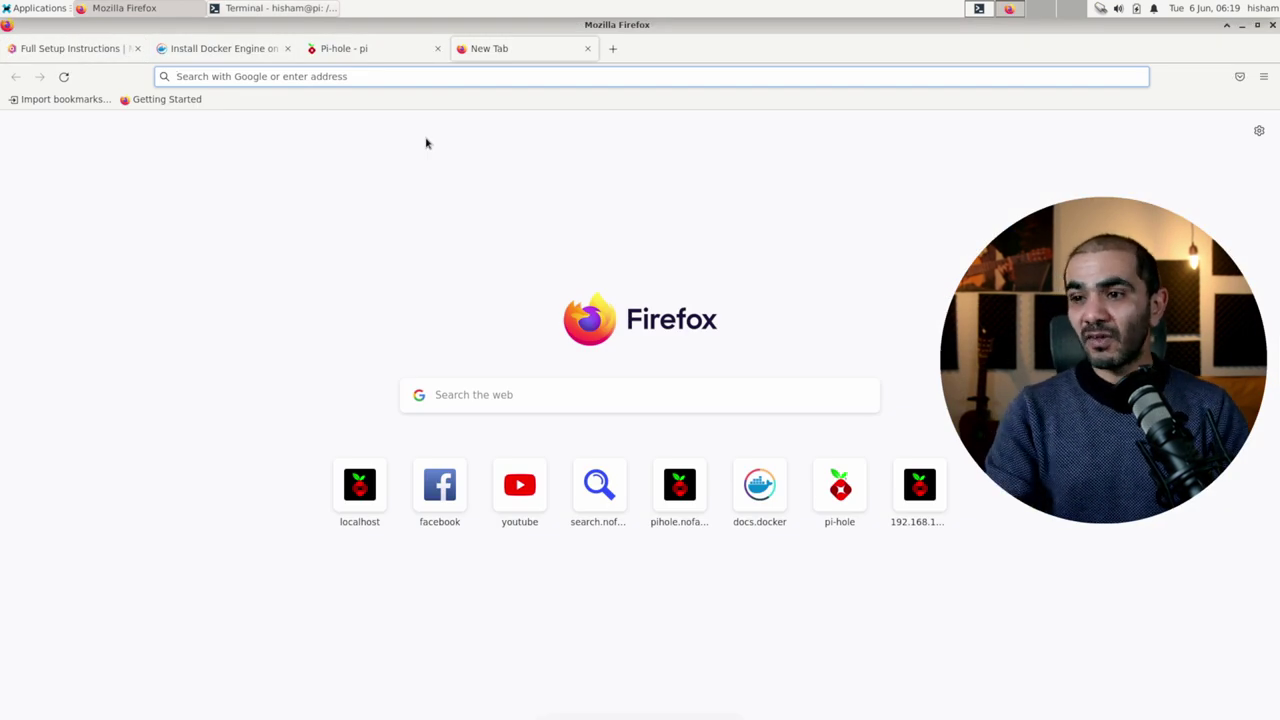
{"action": "type", "text": "localhost:"}
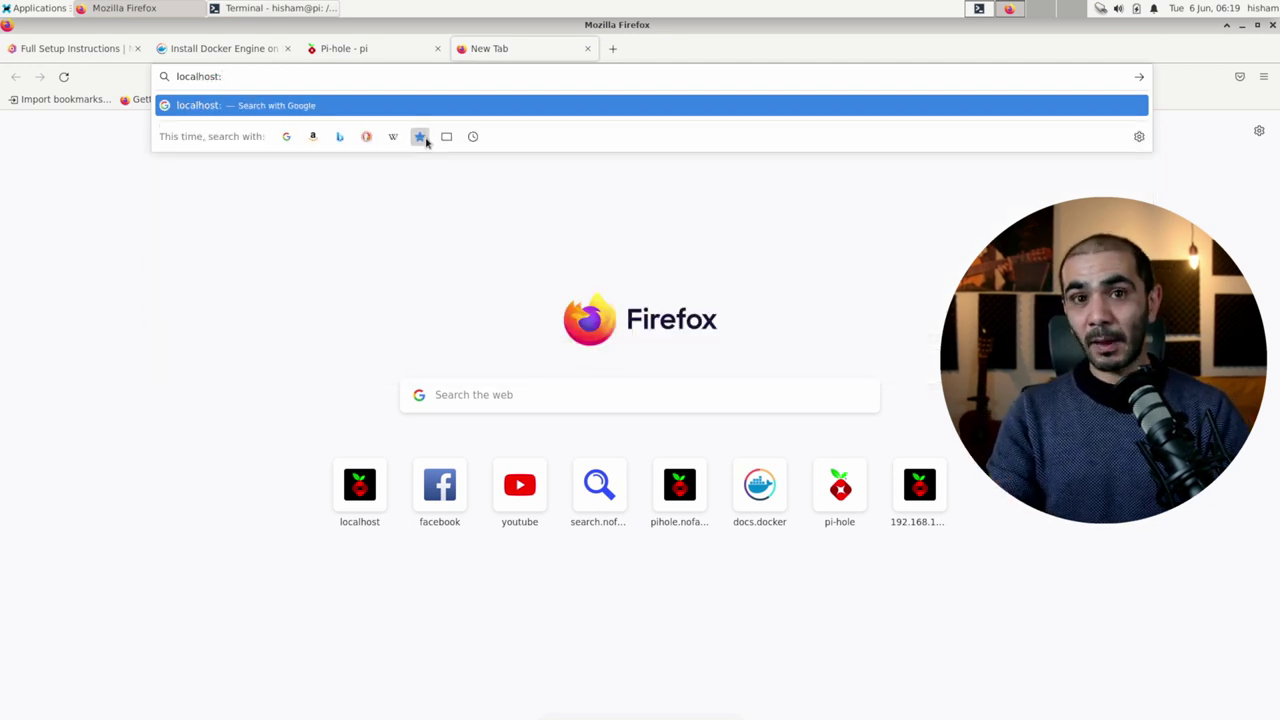
{"action": "type", "text": "81"}
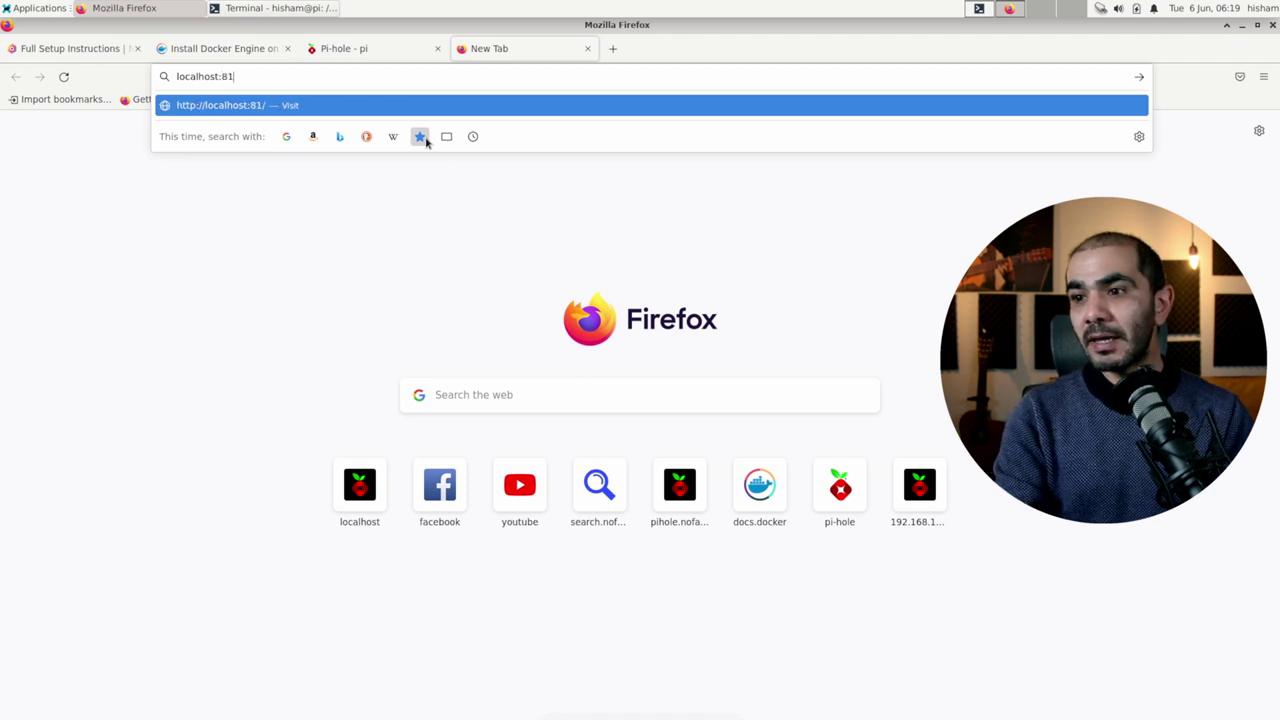
{"action": "key", "text": "Return"}
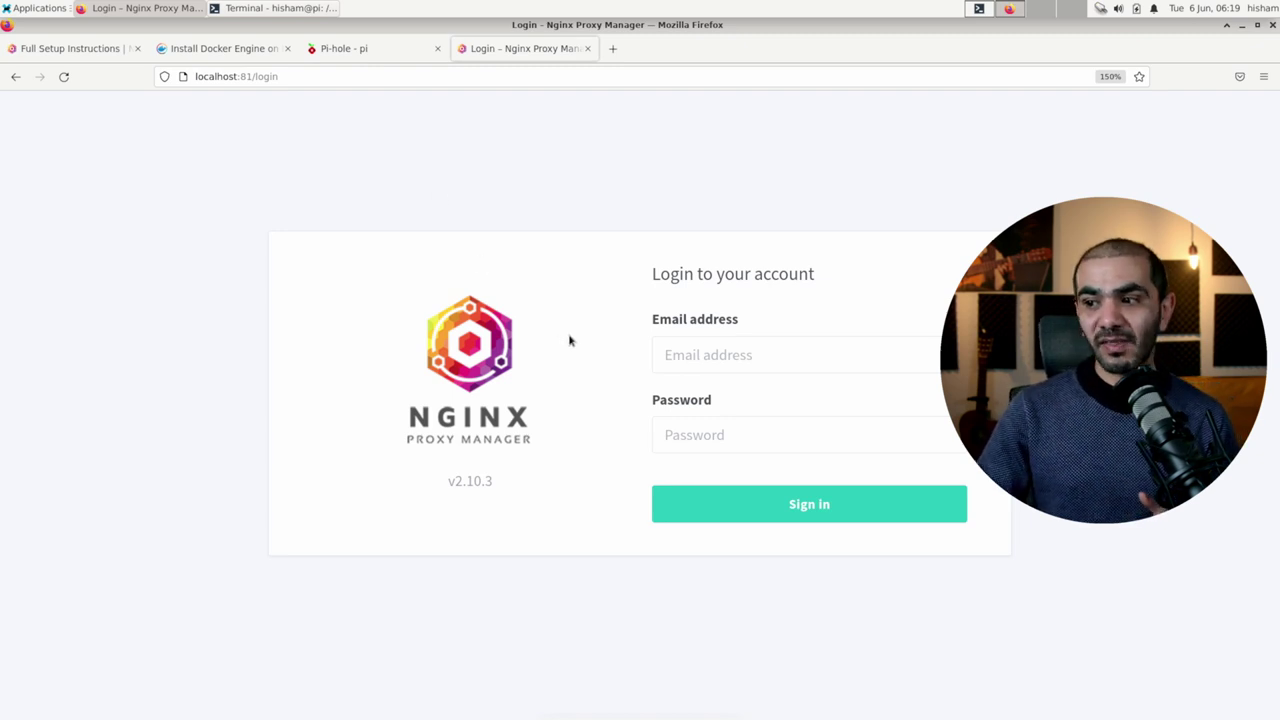
Step: Sign in with the default admin e-mail and password, checking them against the Setup Instructions
{"action": "left_click", "coordinate": [707, 358]}
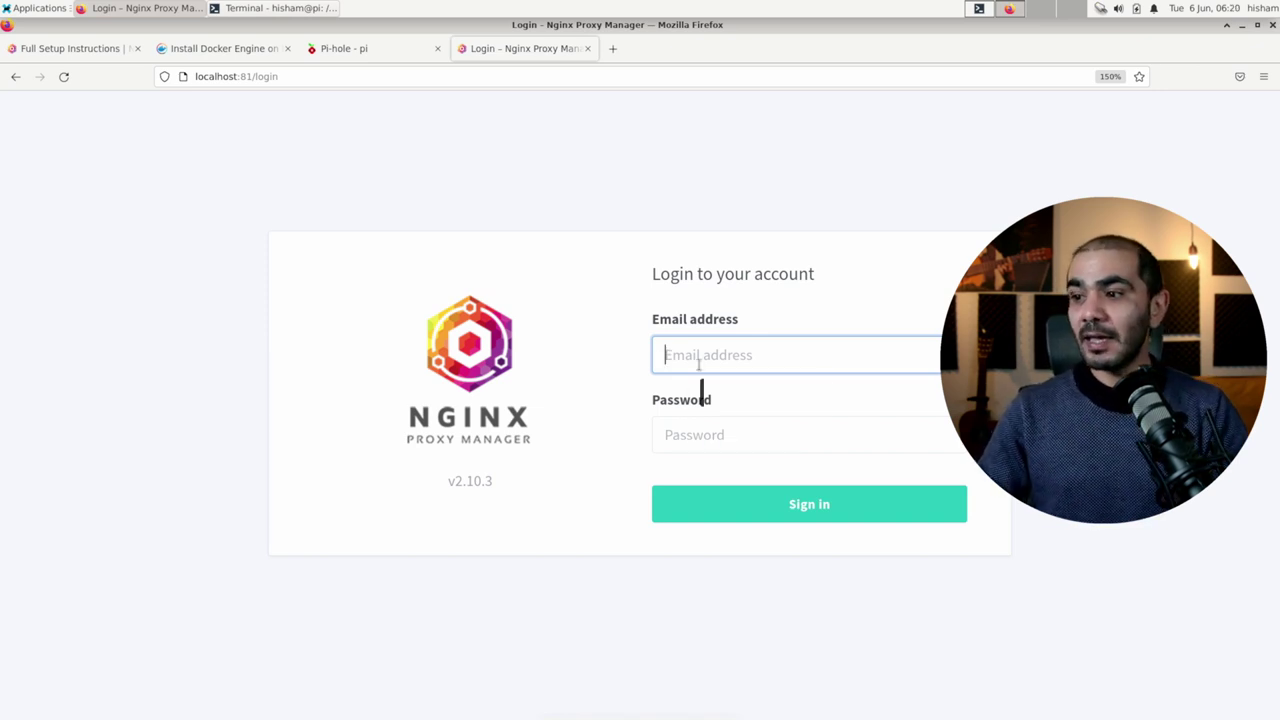
{"action": "type", "text": "admin"}
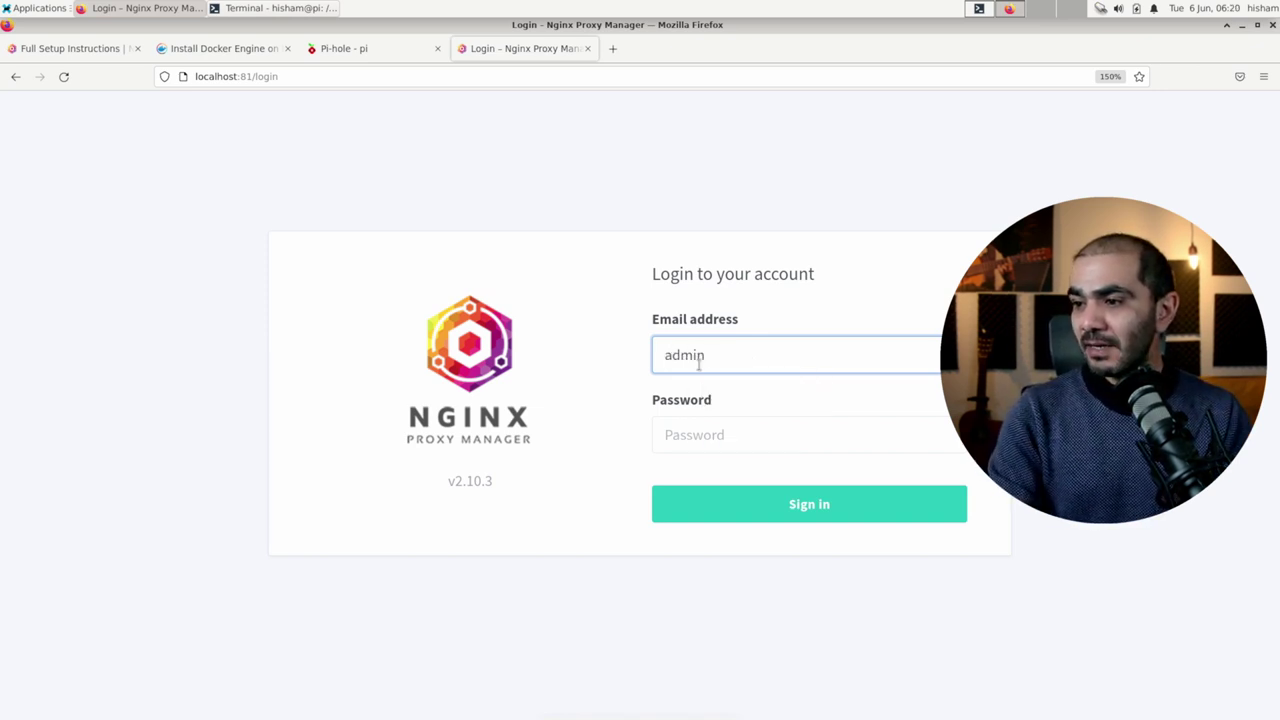
{"action": "type", "text": "@example.com"}
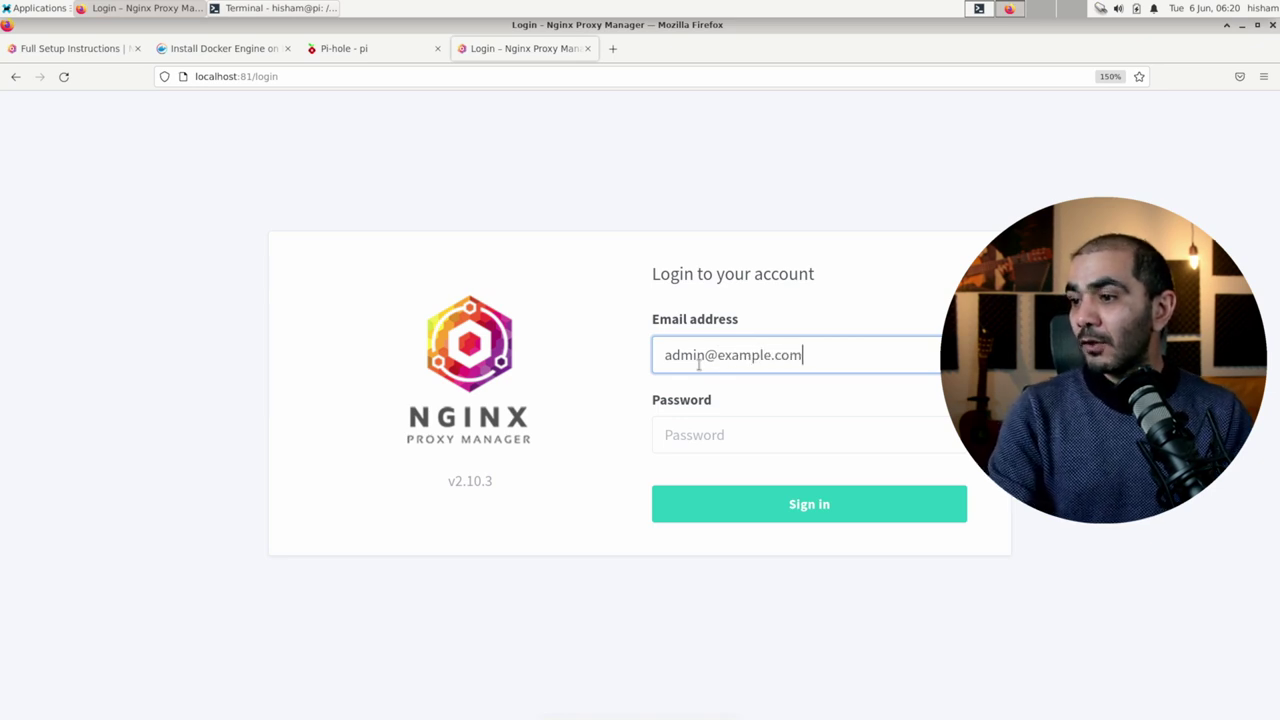
{"action": "key", "text": "Tab"}
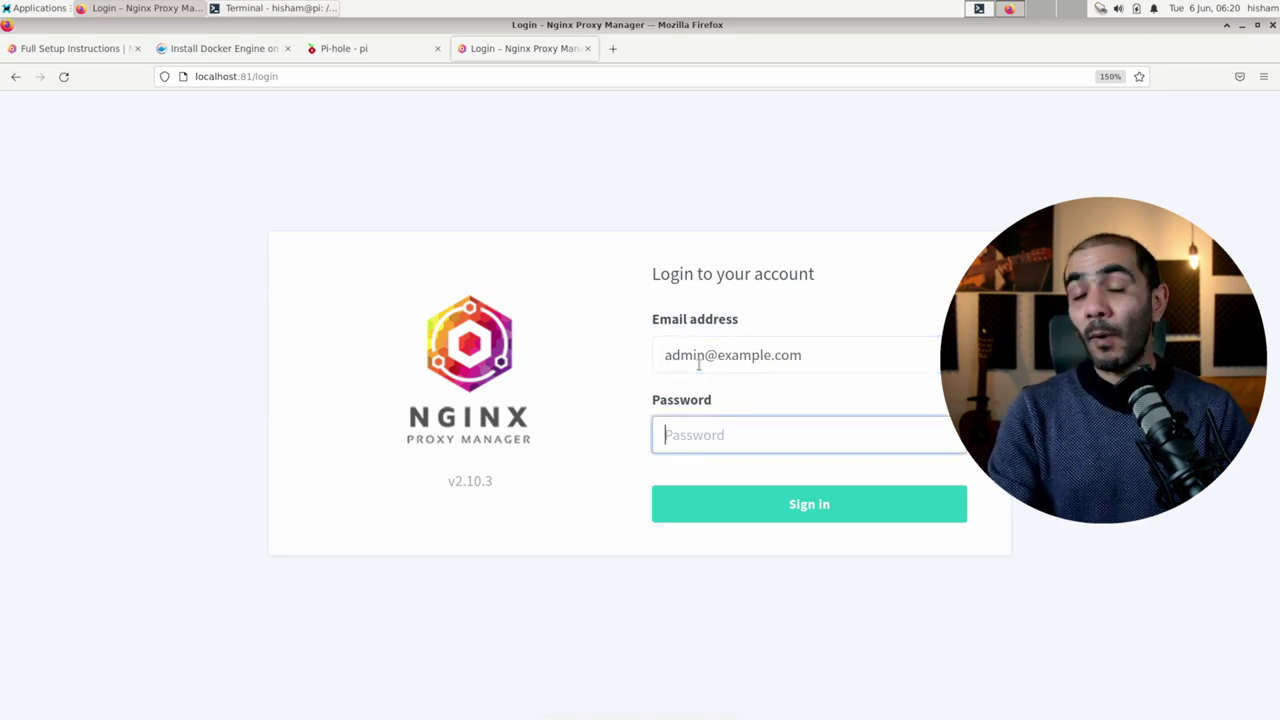
{"action": "type", "text": "changeme"}
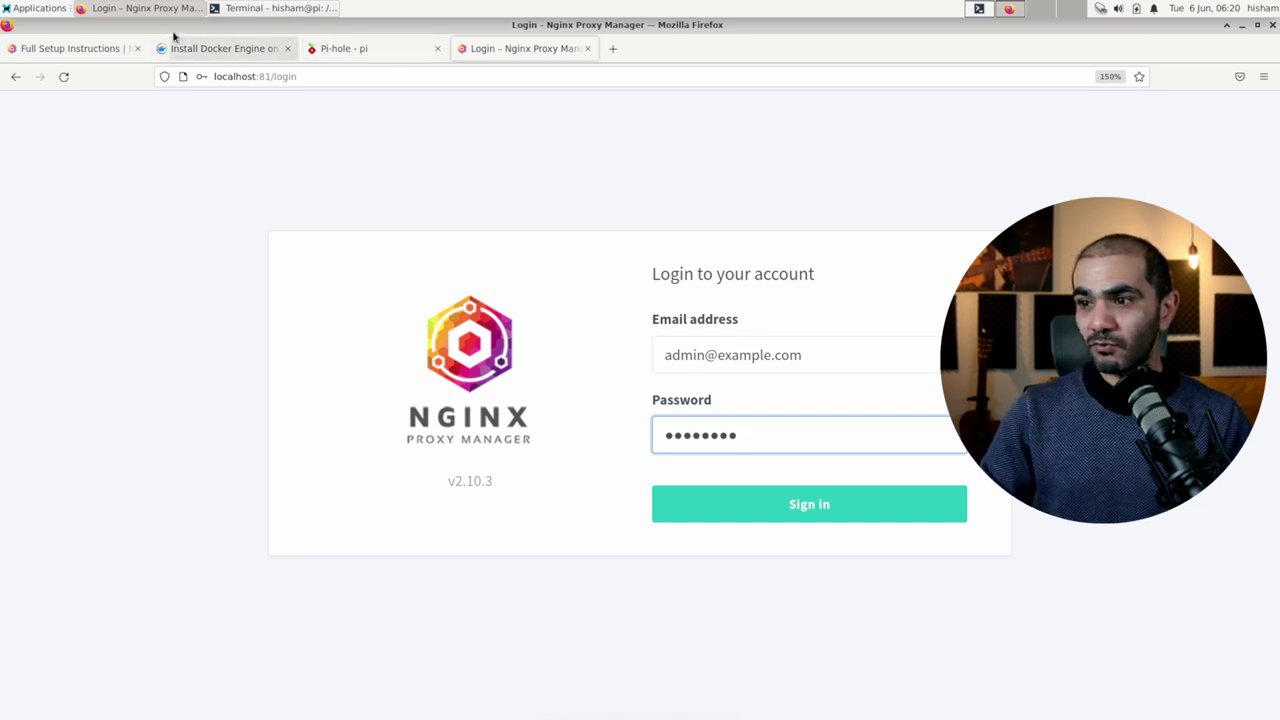
{"action": "left_click", "coordinate": [52, 48]}
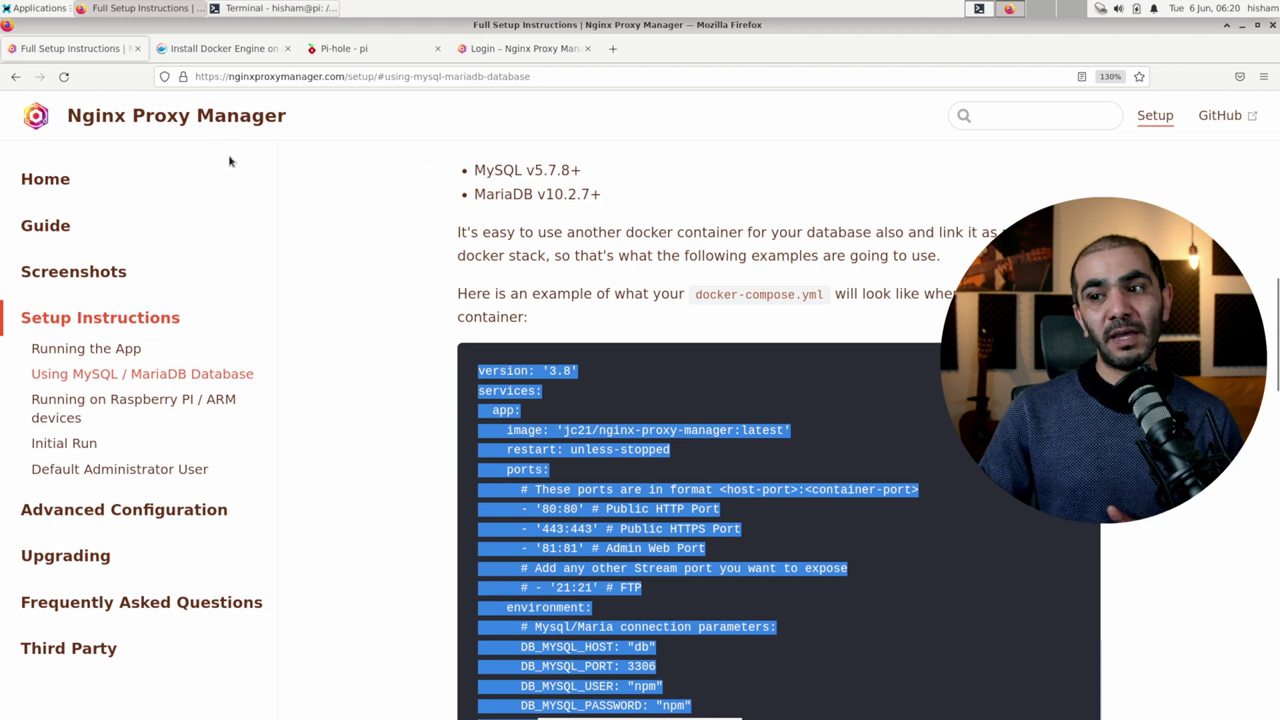
{"action": "left_click", "coordinate": [529, 58]}
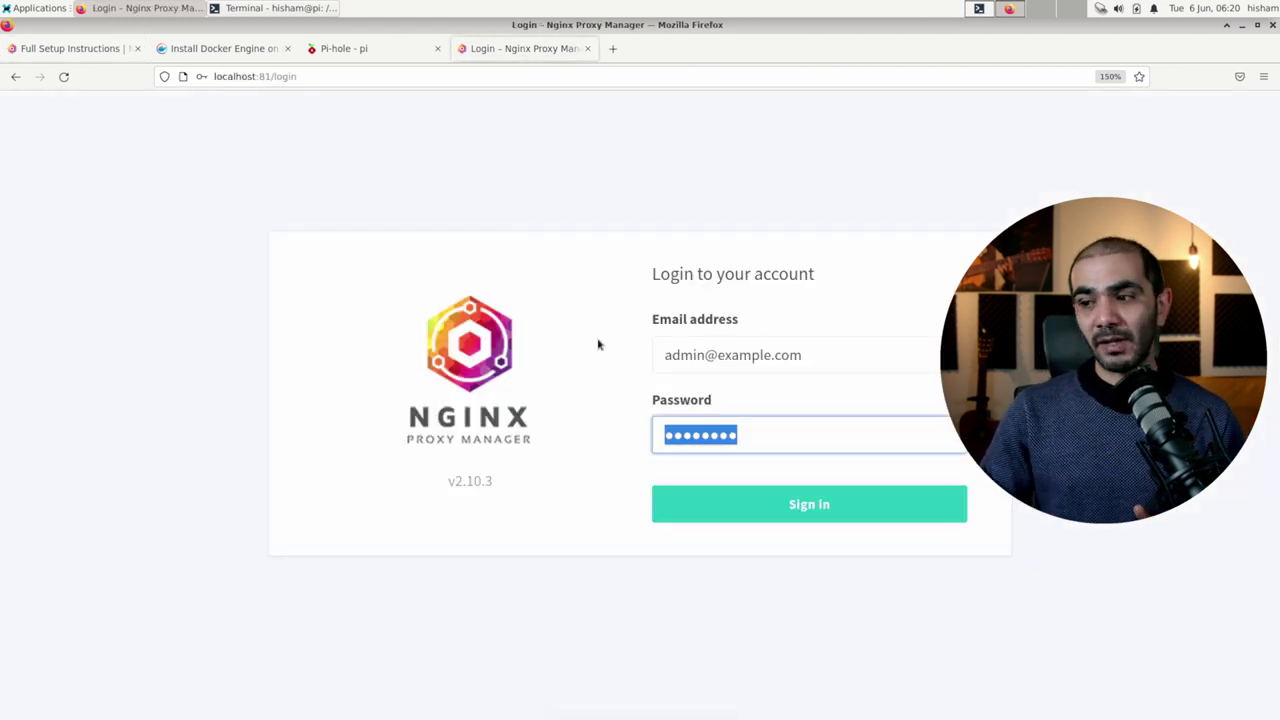
{"action": "left_click", "coordinate": [837, 512]}
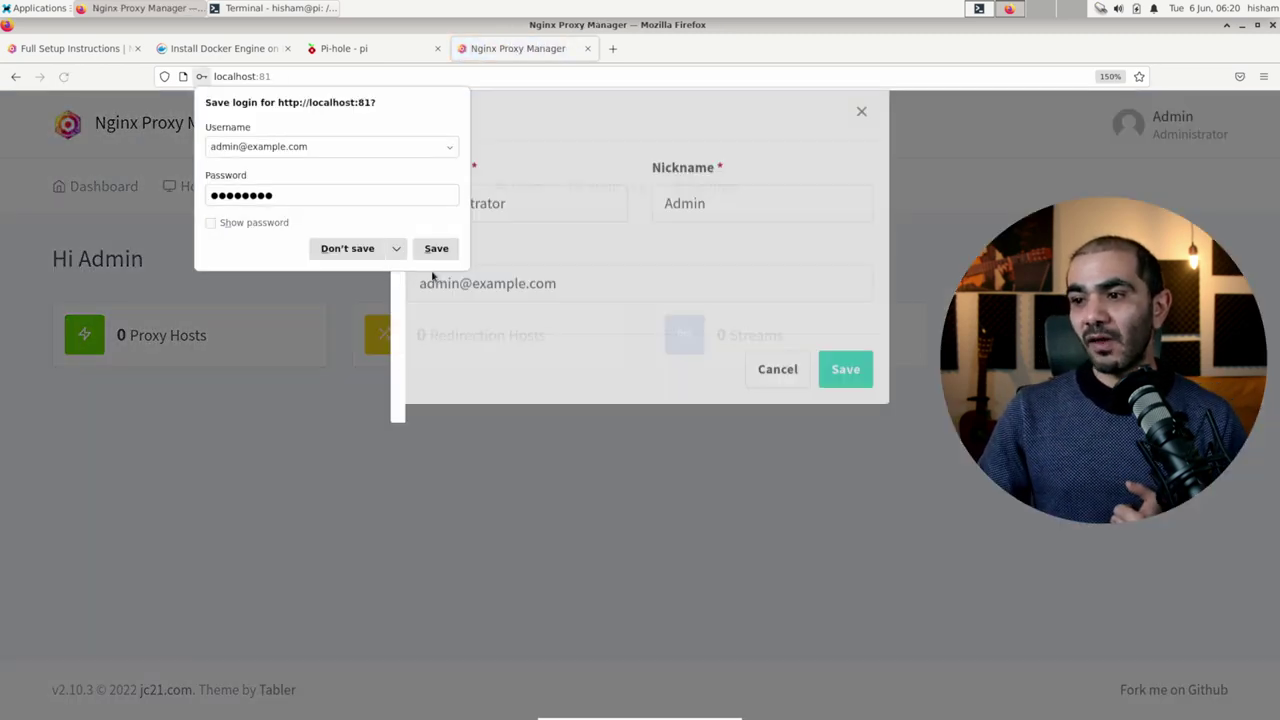
Step: Decline Firefox's save-login prompt, replace the admin e-mail with your own address, and save
{"action": "left_click", "coordinate": [396, 248]}
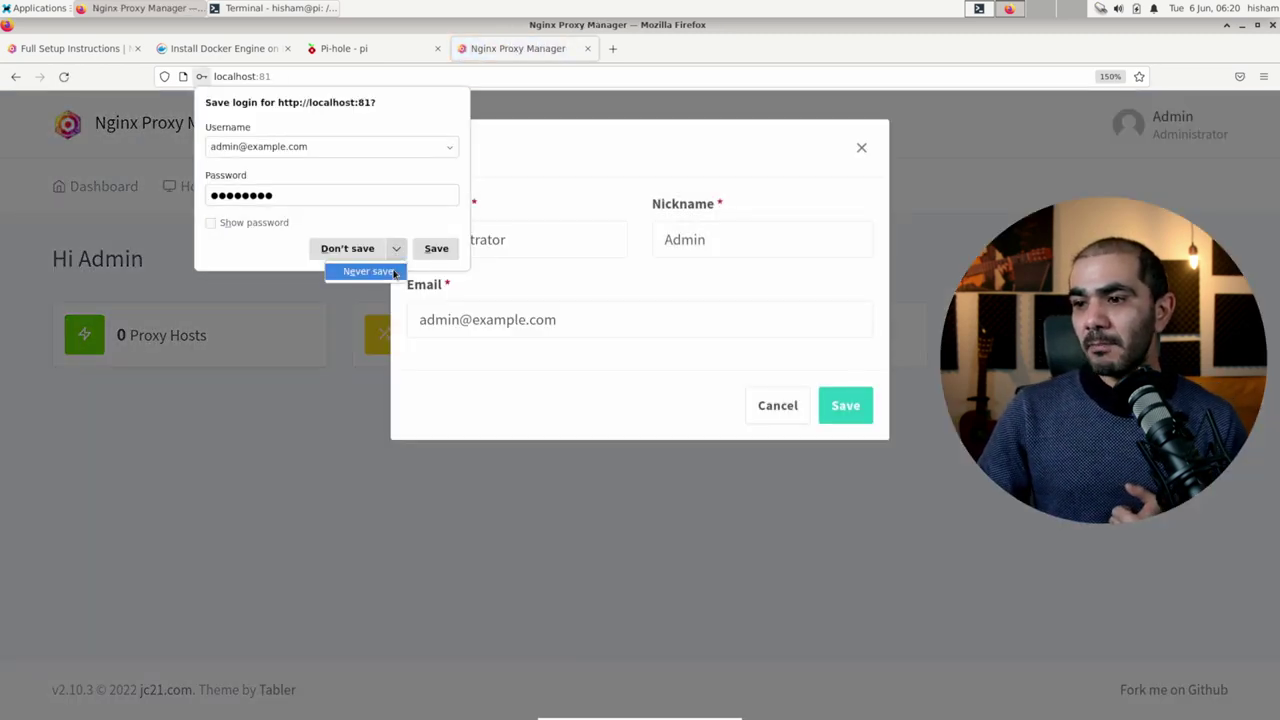
{"action": "left_click", "coordinate": [390, 271]}
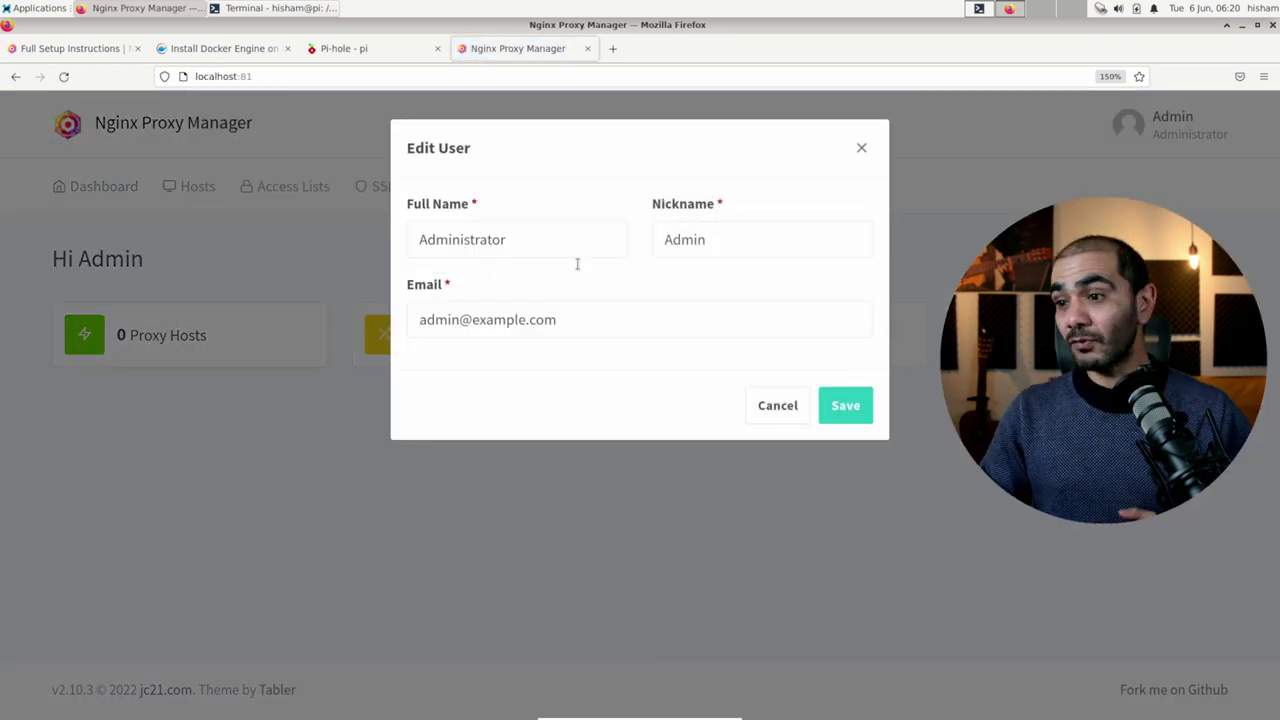
{"action": "double_click", "coordinate": [587, 334]}
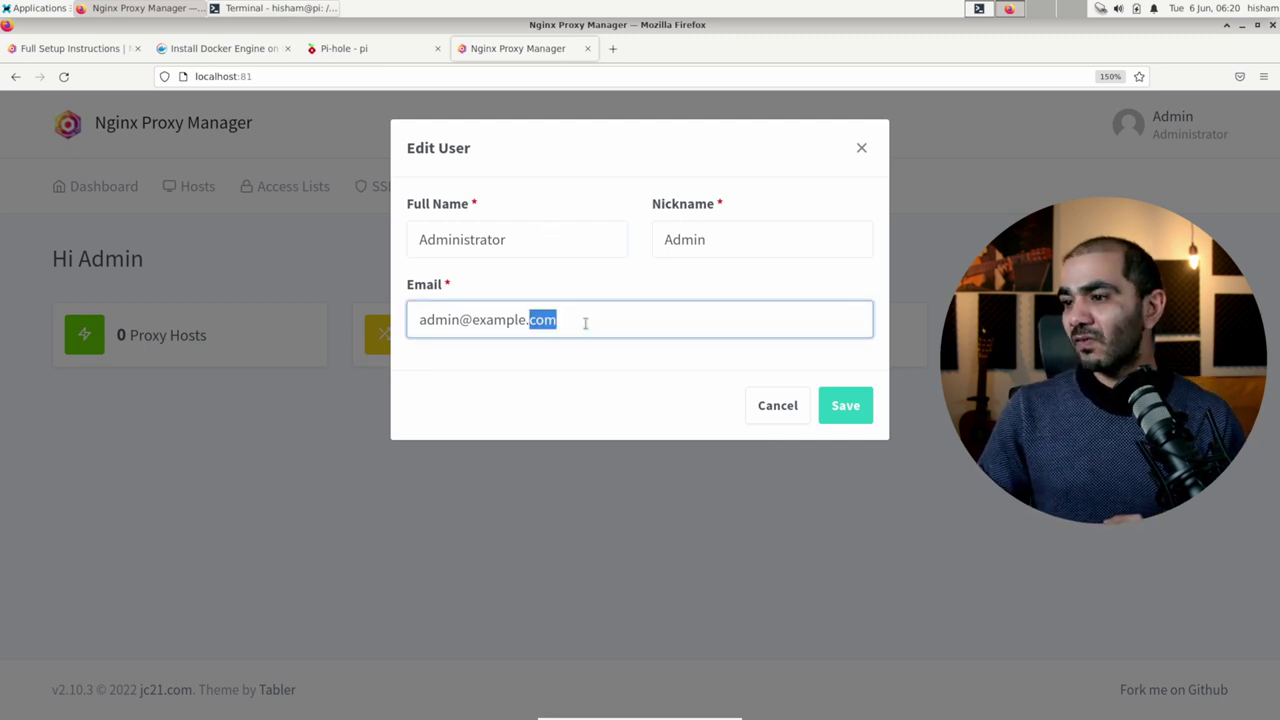
{"action": "triple_click", "coordinate": [586, 320]}
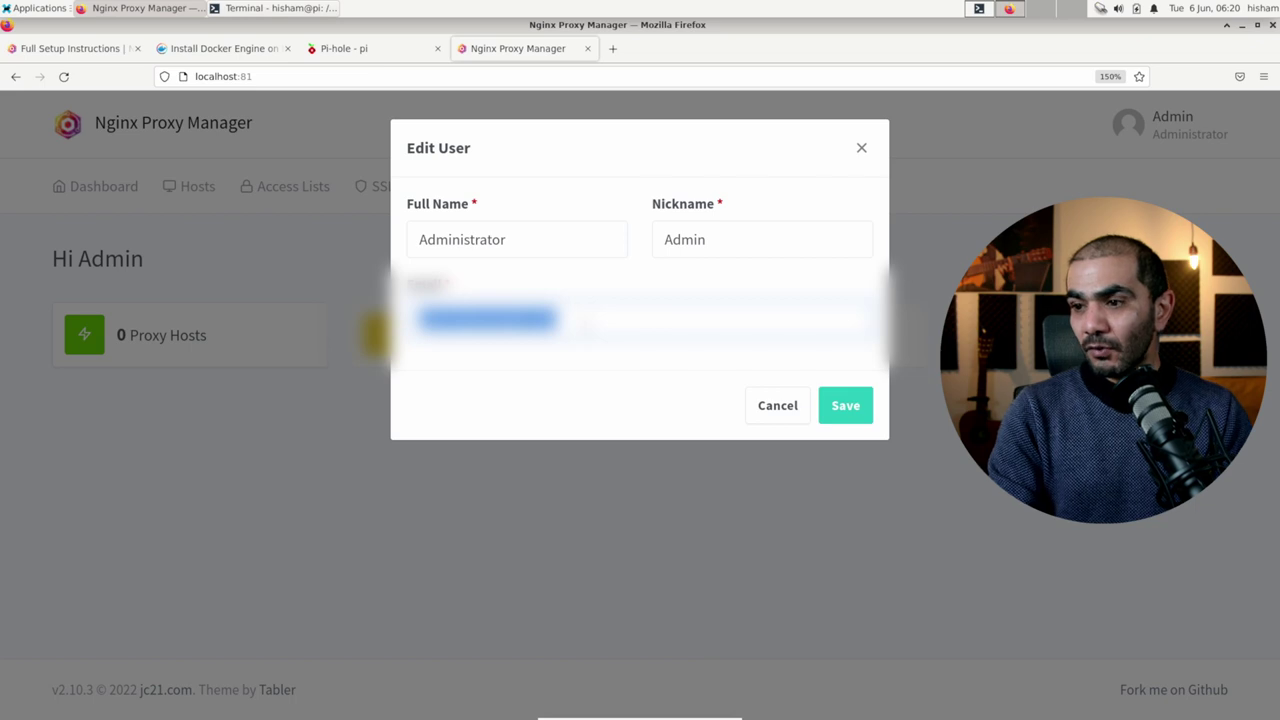
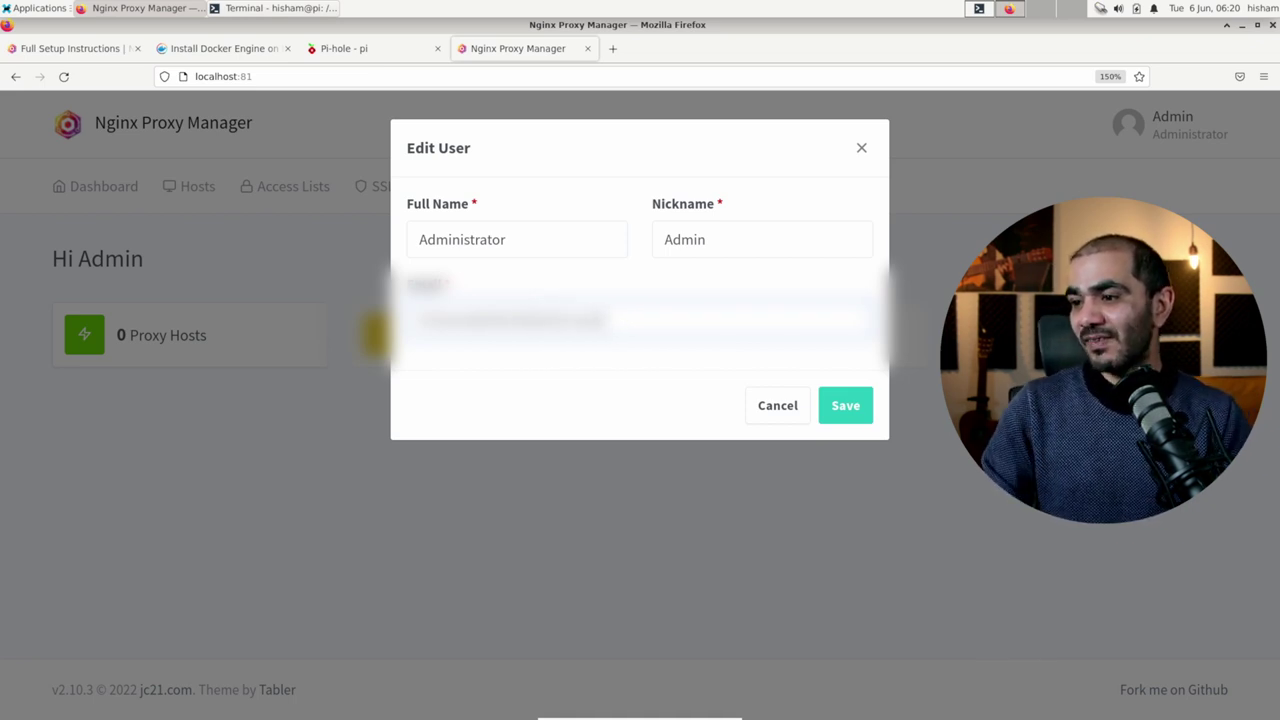
{"action": "left_click", "coordinate": [840, 407]}
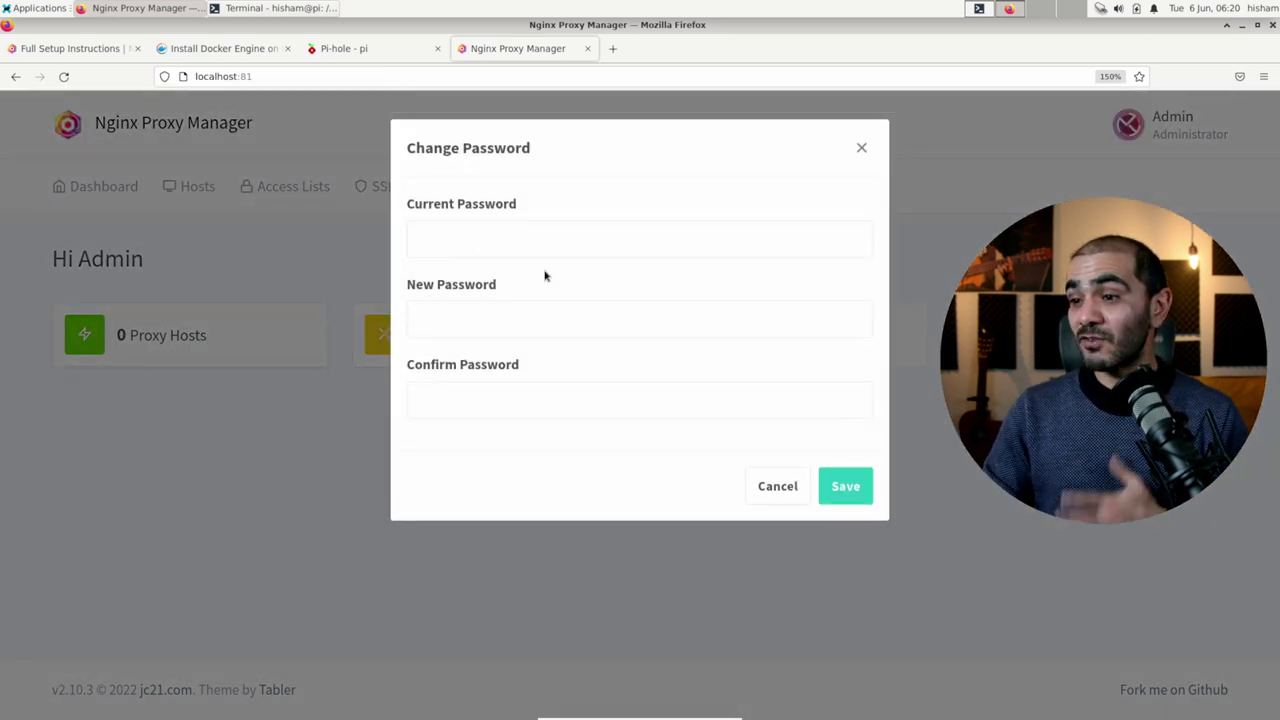
Step: Enter the current default admin password, type and confirm a new password, and save it
{"action": "left_click", "coordinate": [476, 243]}
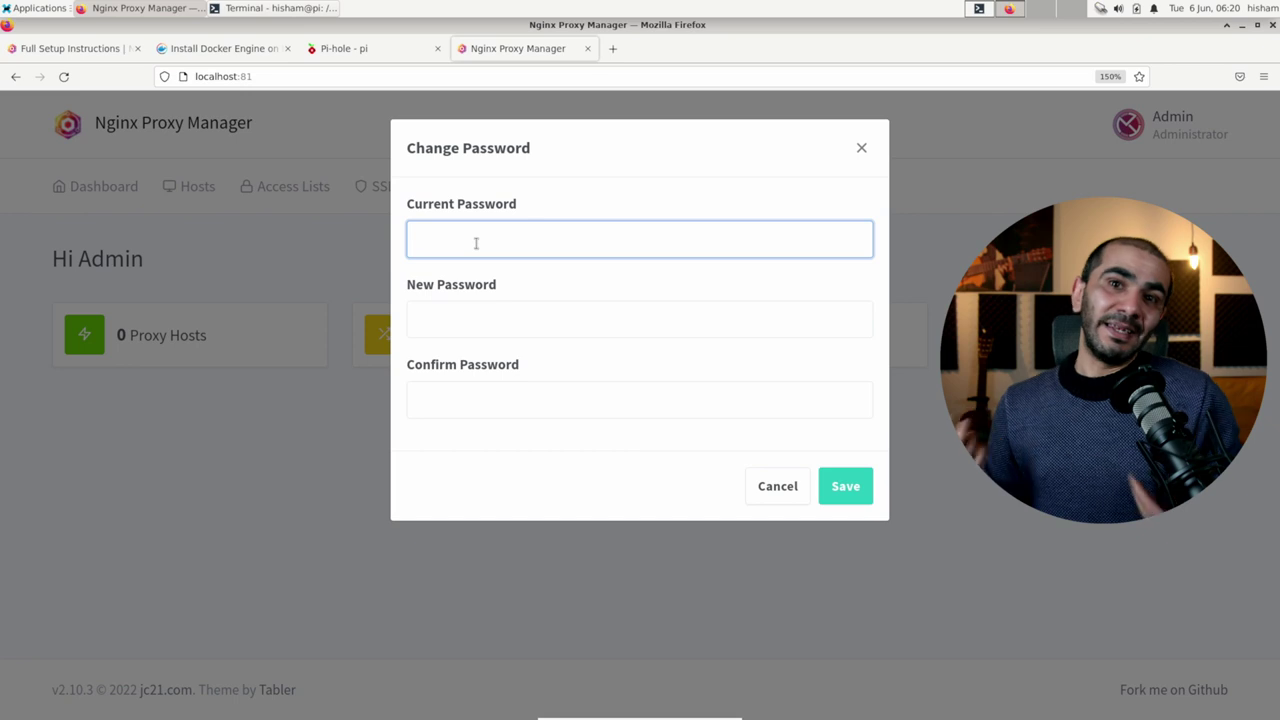
{"action": "type", "text": "changeme"}
{"action": "key", "text": "Tab"}
{"action": "type", "text": "*********"}
{"action": "key", "text": "Tab"}
{"action": "type", "text": "*********"}
{"action": "left_click", "coordinate": [845, 486]}
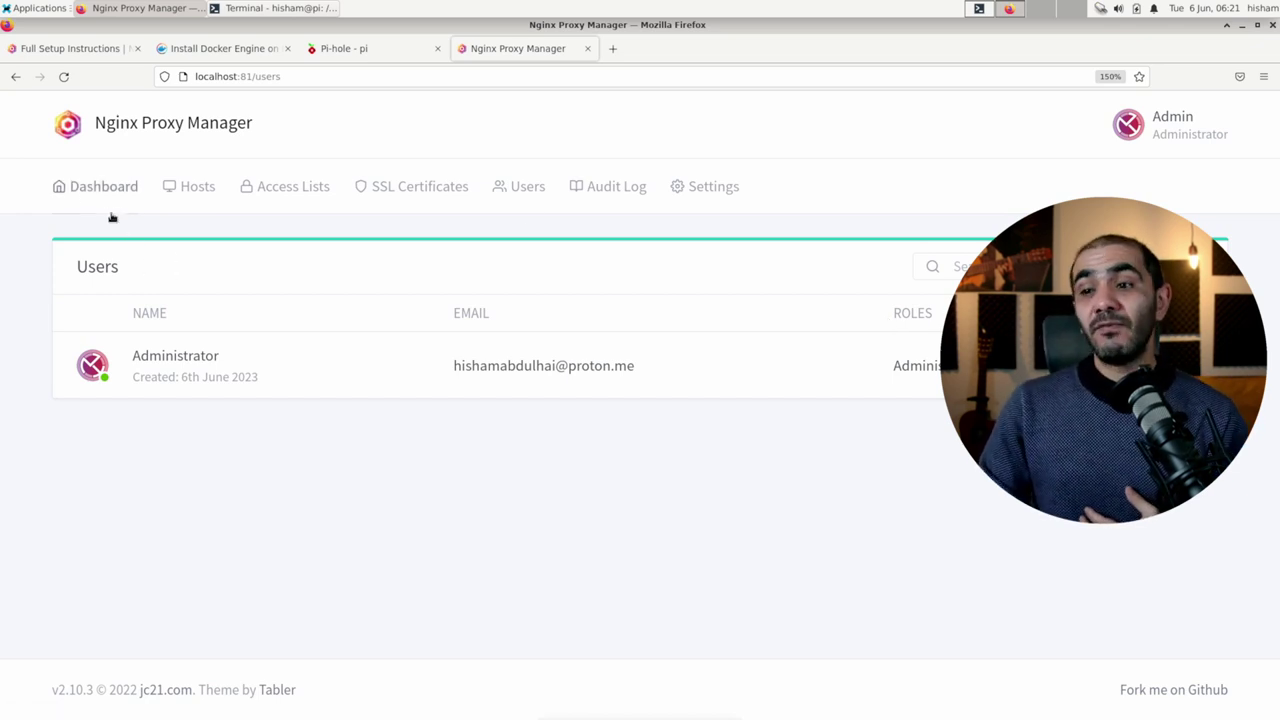
Step: Look through the SSL Certificates, Settings and Users pages, then go to Hosts > Proxy Hosts
{"action": "left_click", "coordinate": [176, 203]}
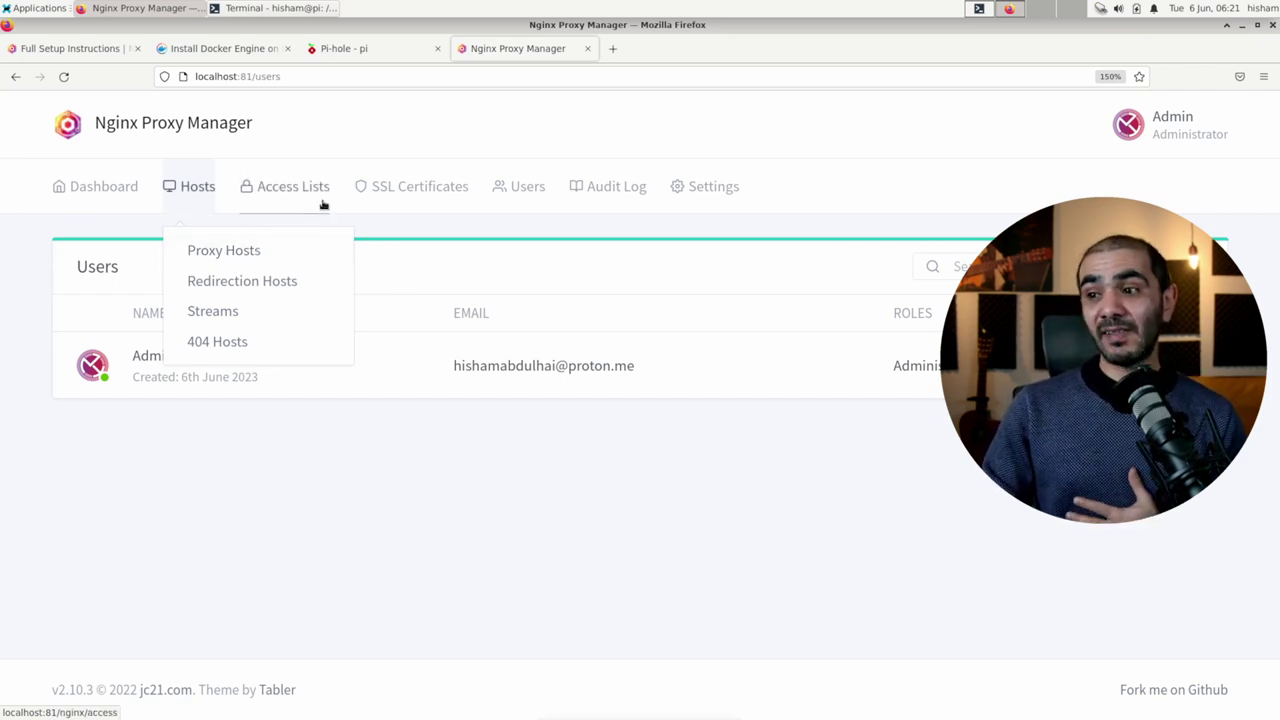
{"action": "left_click", "coordinate": [396, 203]}
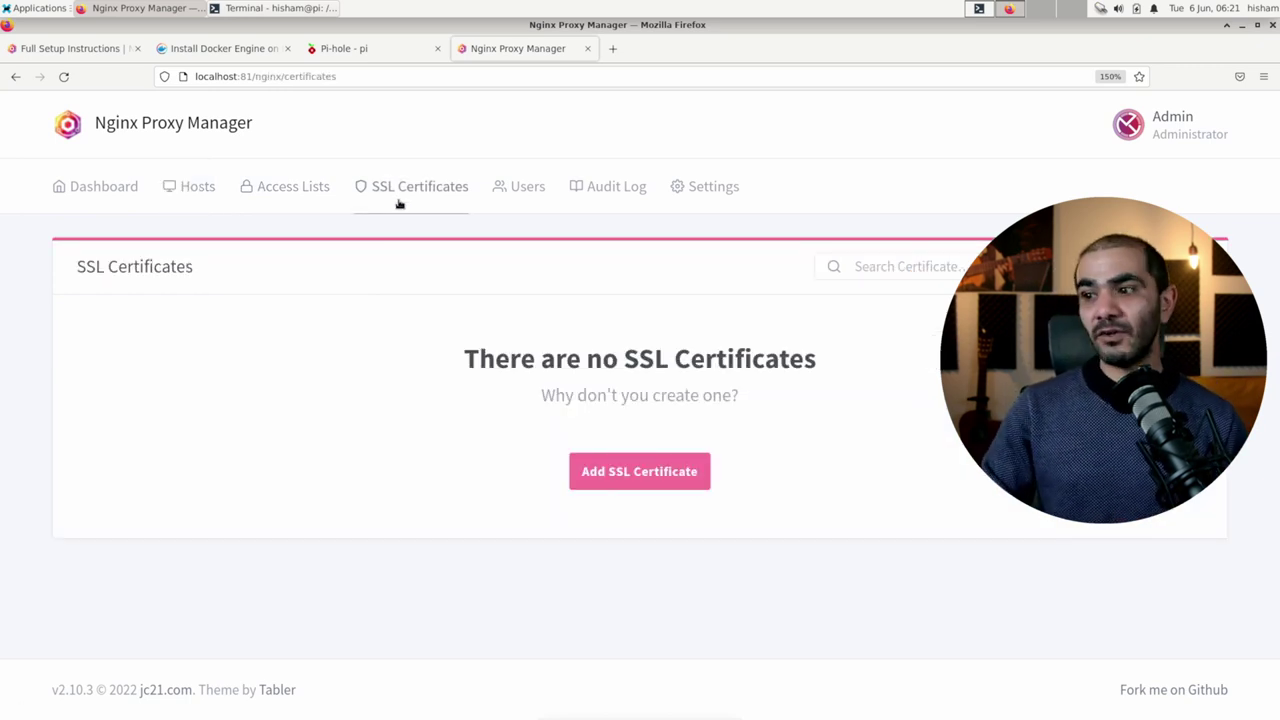
{"action": "left_click", "coordinate": [700, 190]}
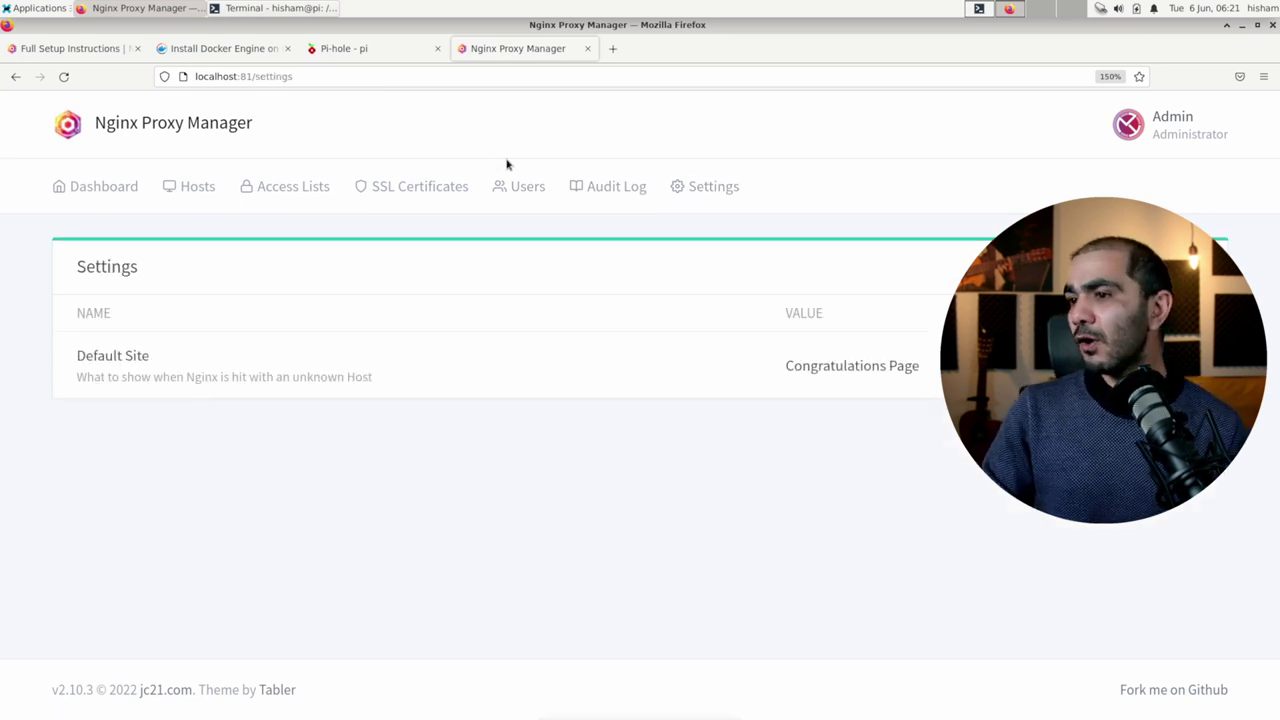
{"action": "left_click", "coordinate": [517, 189]}
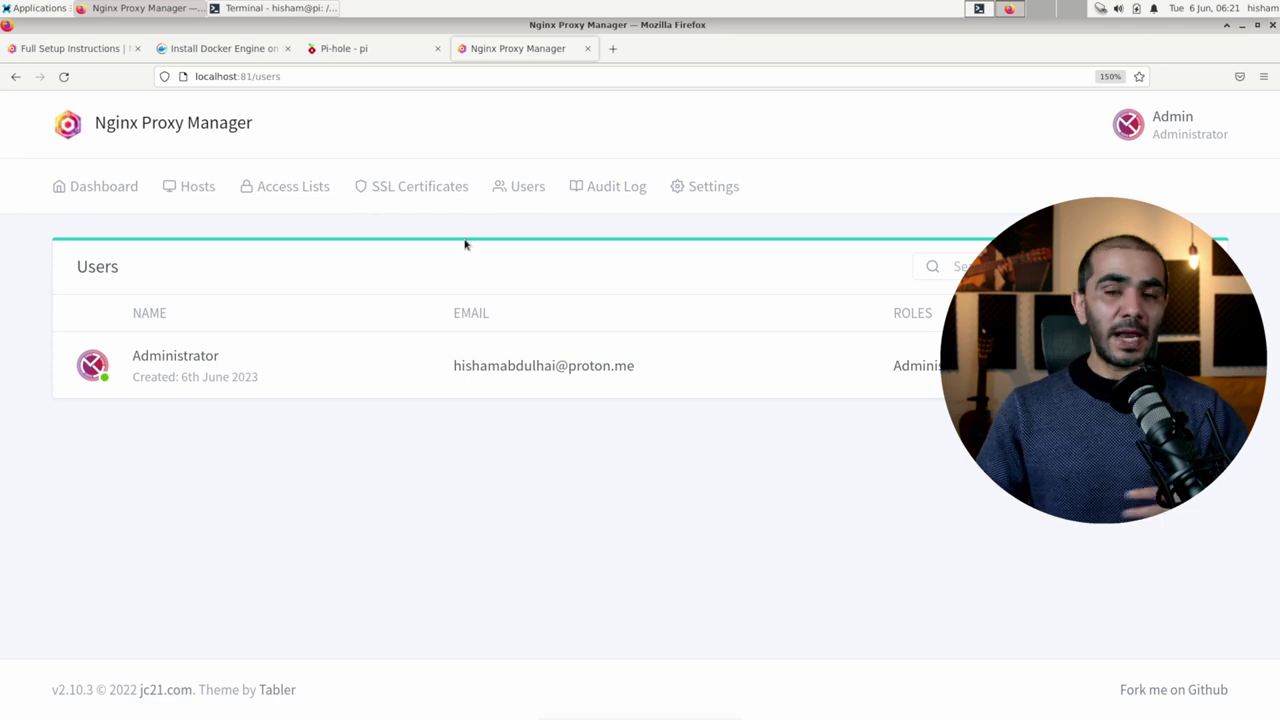
{"action": "left_click", "coordinate": [410, 203]}
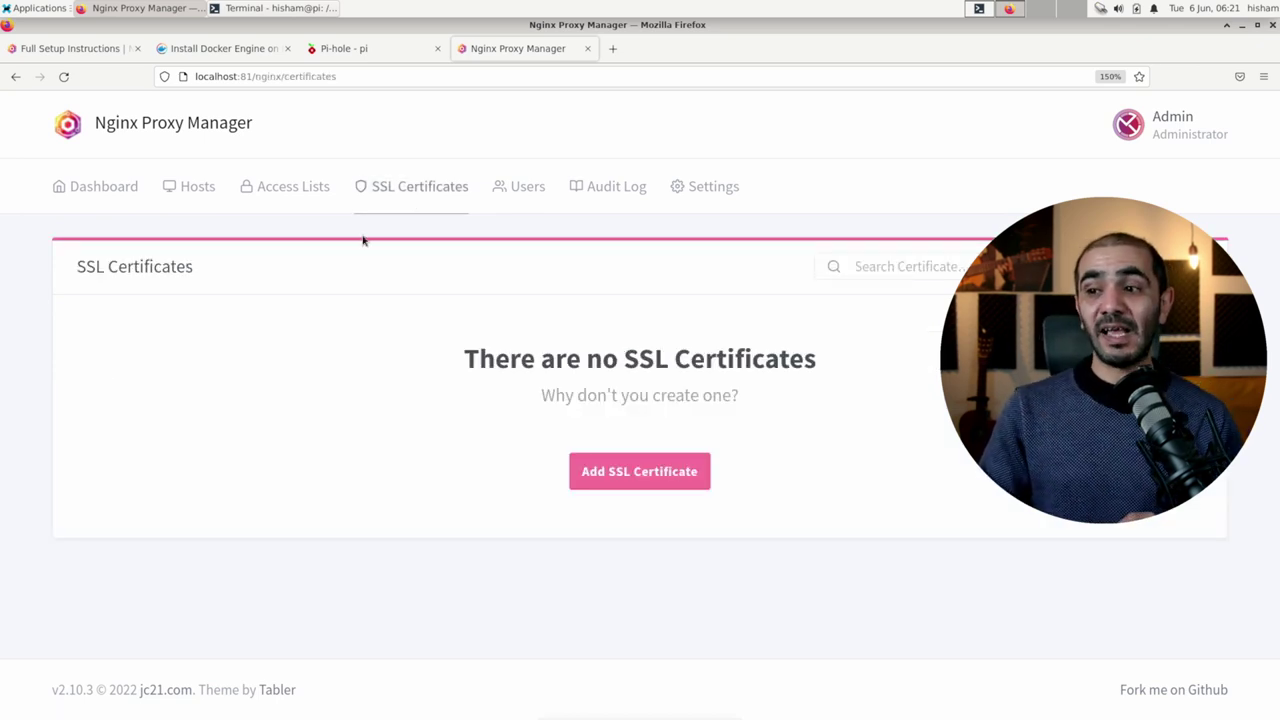
{"action": "left_click", "coordinate": [183, 200]}
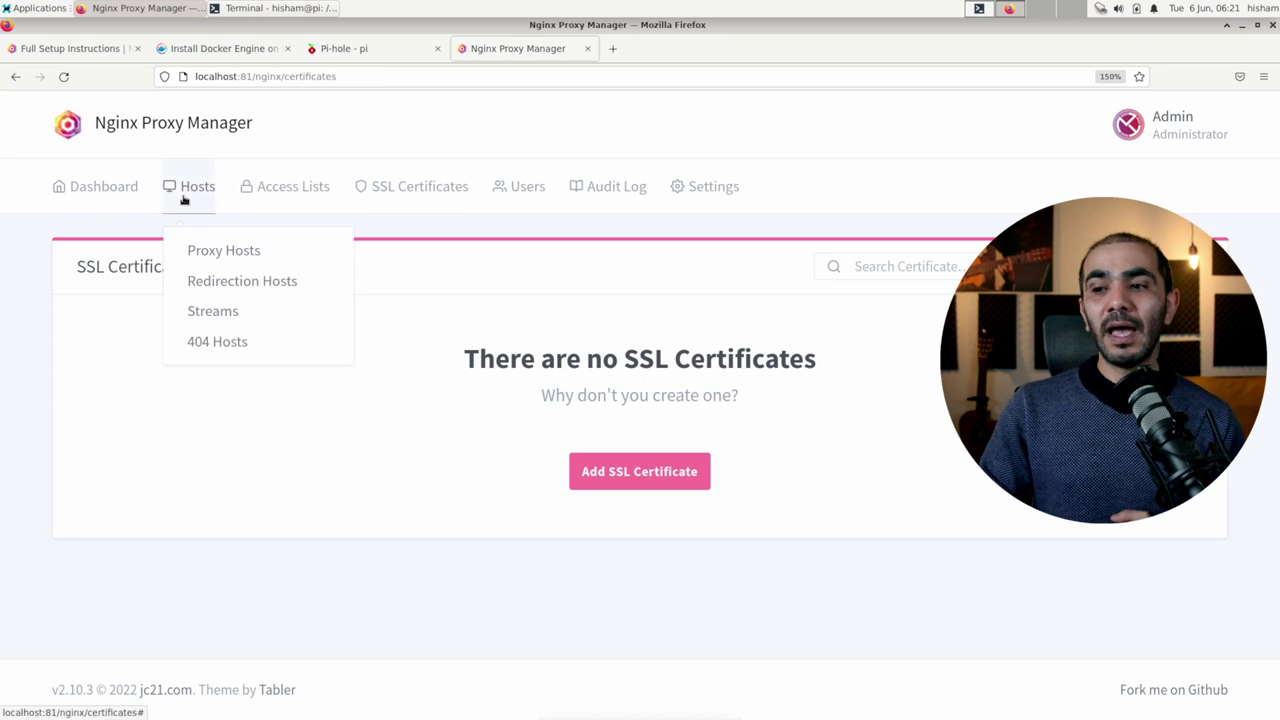
{"action": "left_click", "coordinate": [206, 257]}
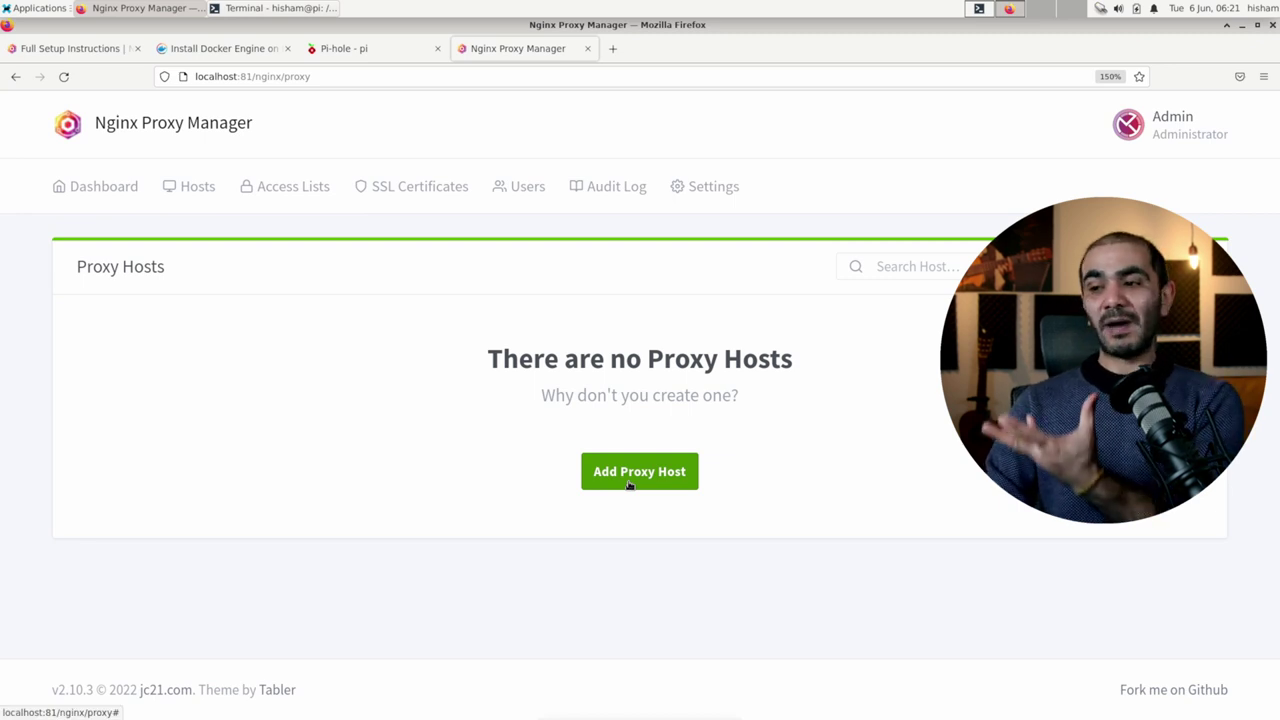
Step: Start a new proxy host with domain name npm.nofarah.xyz and open the Scheme dropdown
{"action": "left_click", "coordinate": [629, 485]}
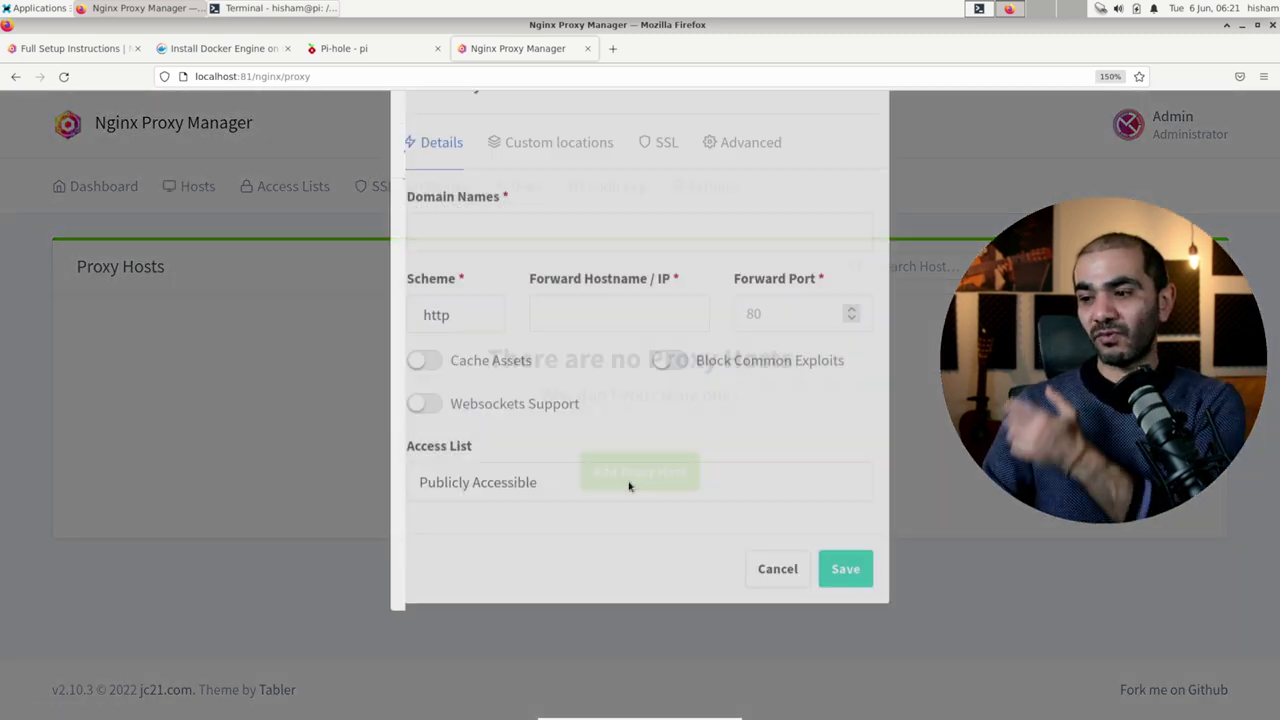
{"action": "left_click", "coordinate": [516, 307]}
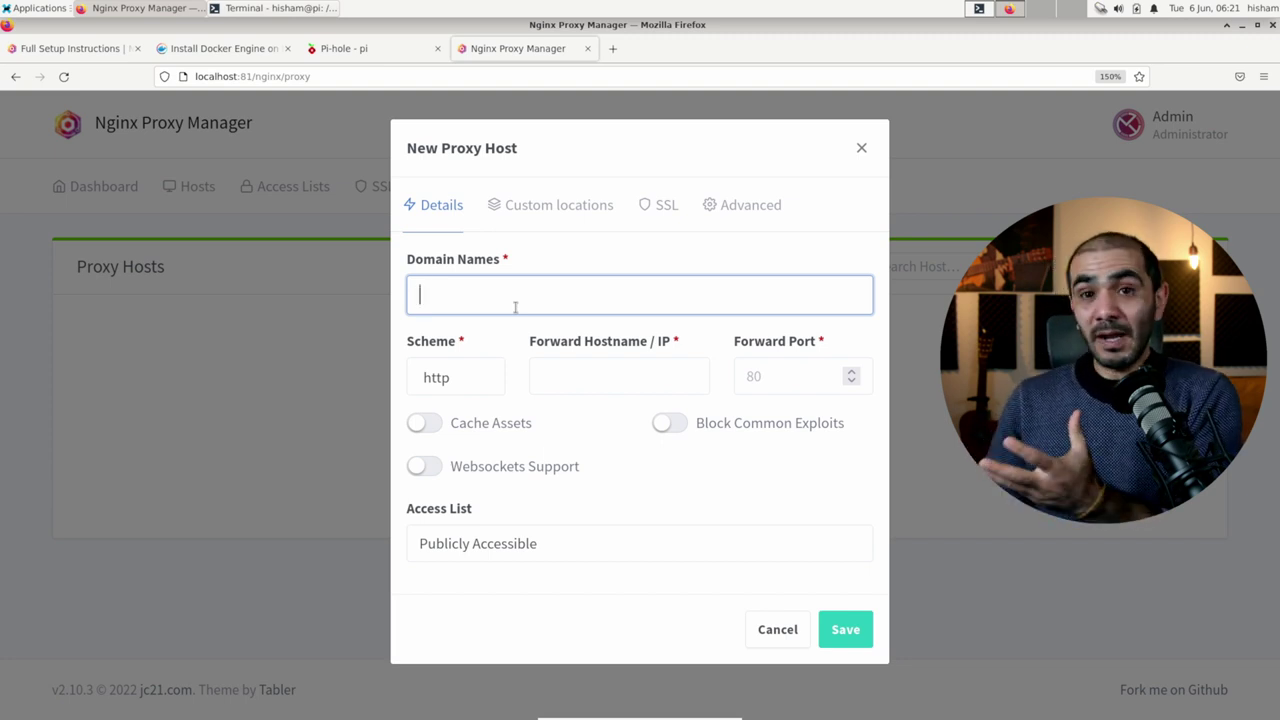
{"action": "type", "text": "npm."}
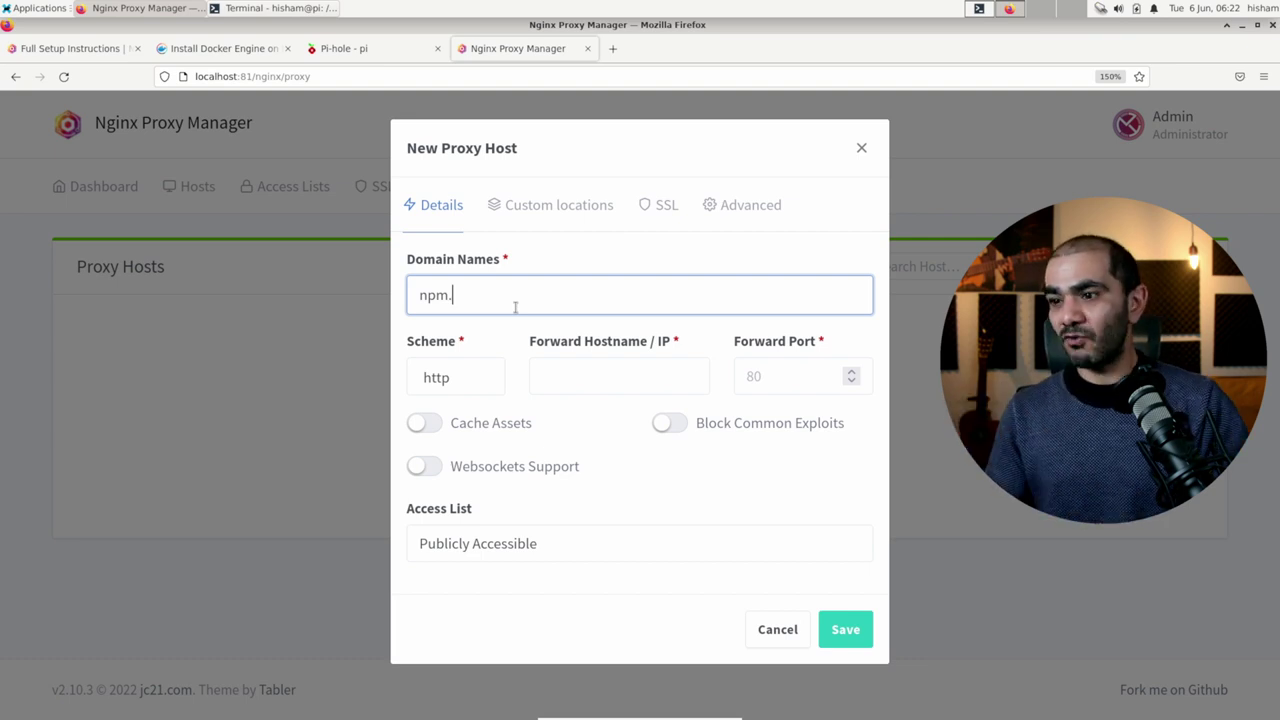
{"action": "type", "text": "nofarha.xy"}
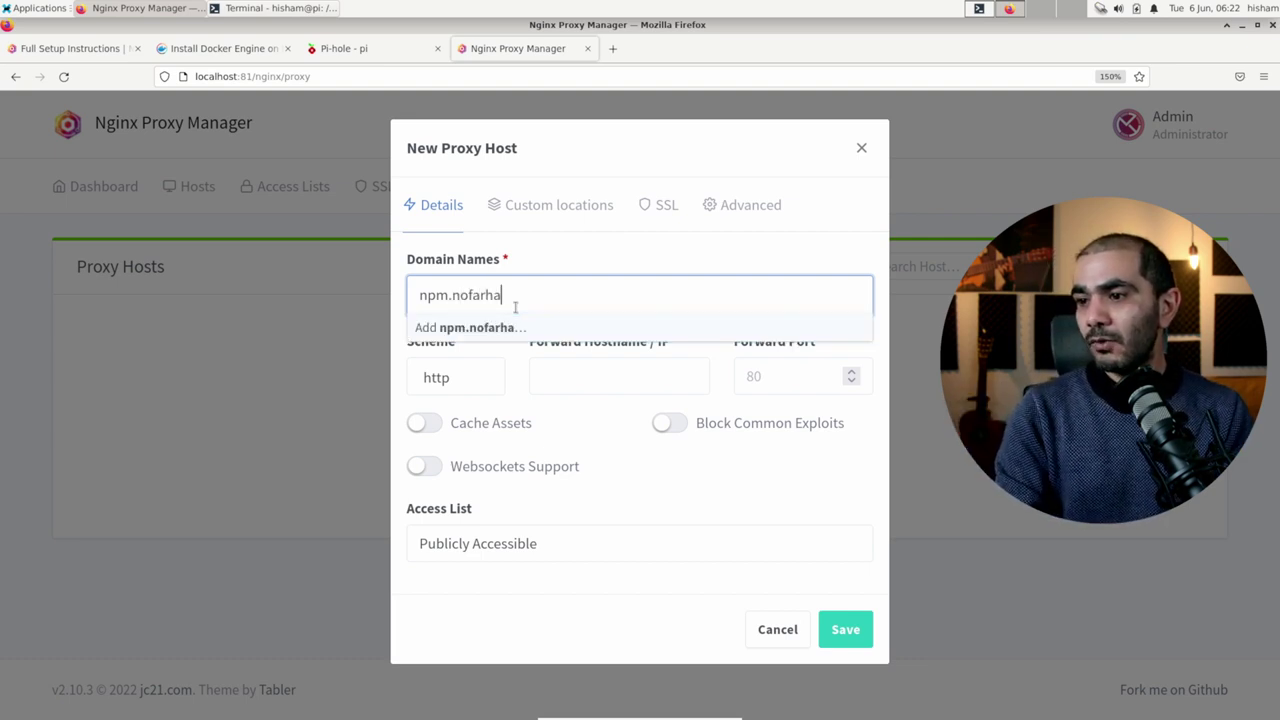
{"action": "key", "text": "BackSpace"}
{"action": "key", "text": "BackSpace"}
{"action": "key", "text": "BackSpace"}
{"action": "key", "text": "BackSpace"}
{"action": "key", "text": "BackSpace"}
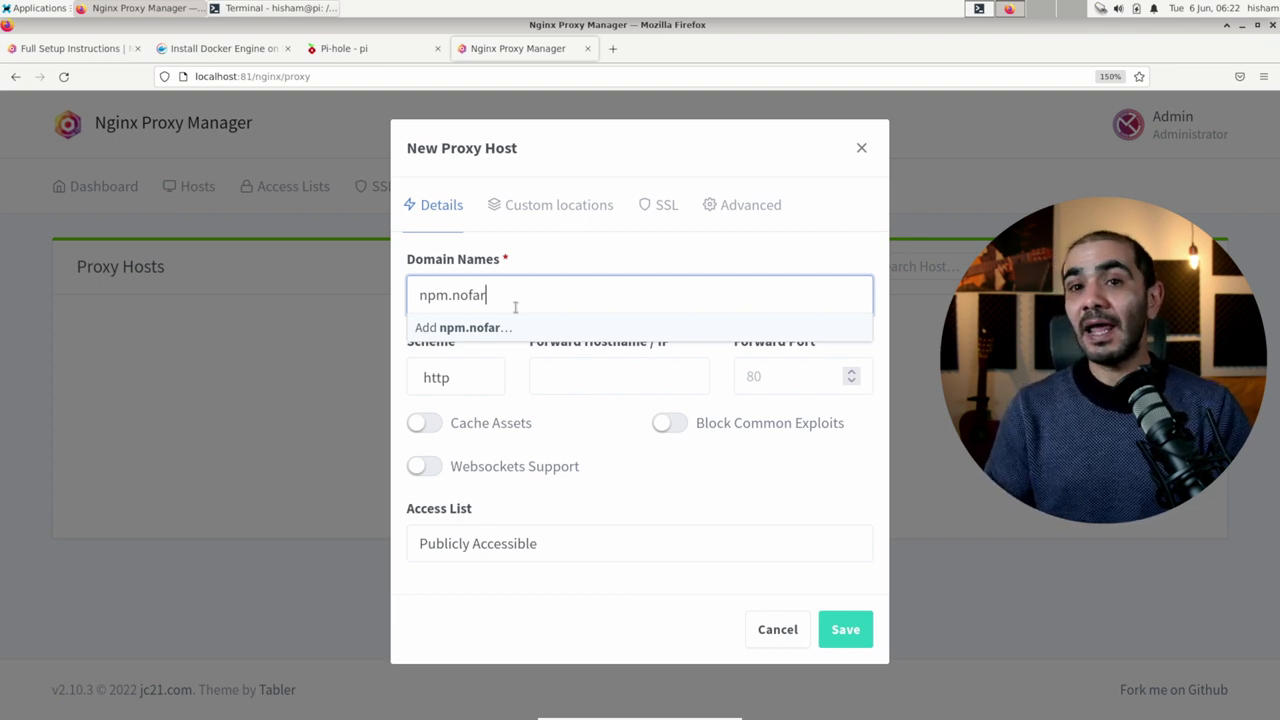
{"action": "type", "text": "ah"}
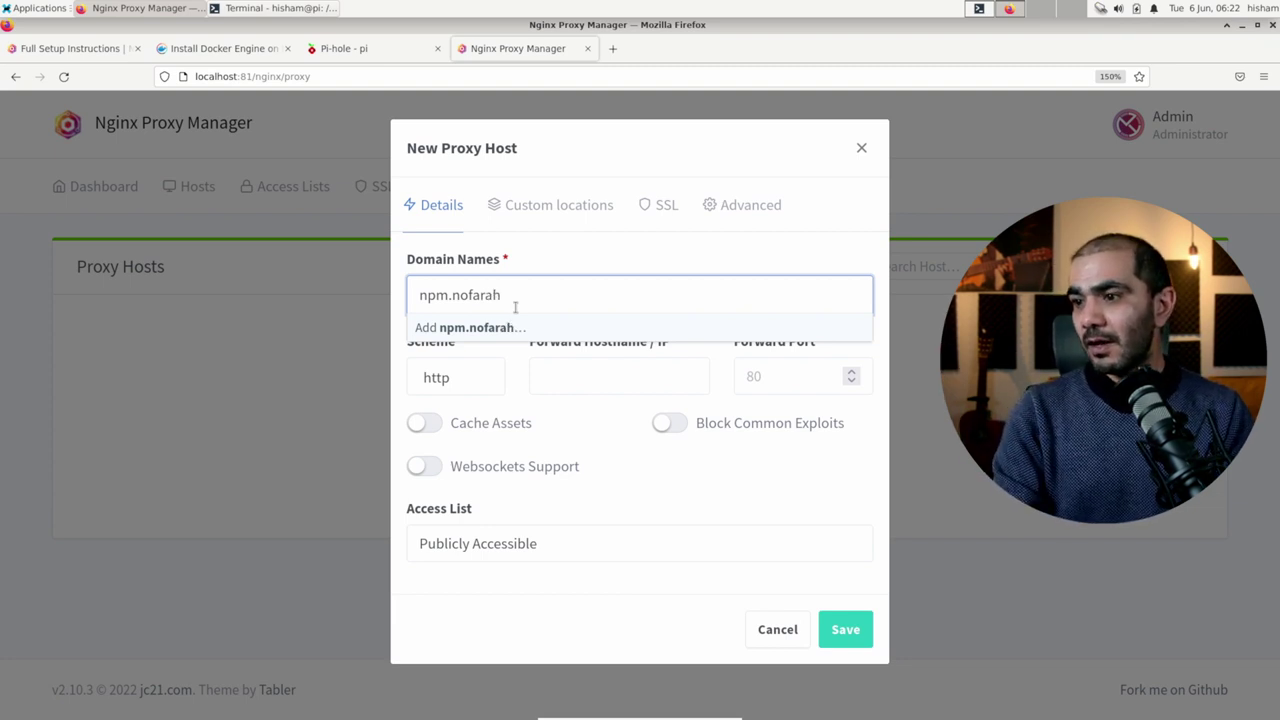
{"action": "type", "text": ".xyz"}
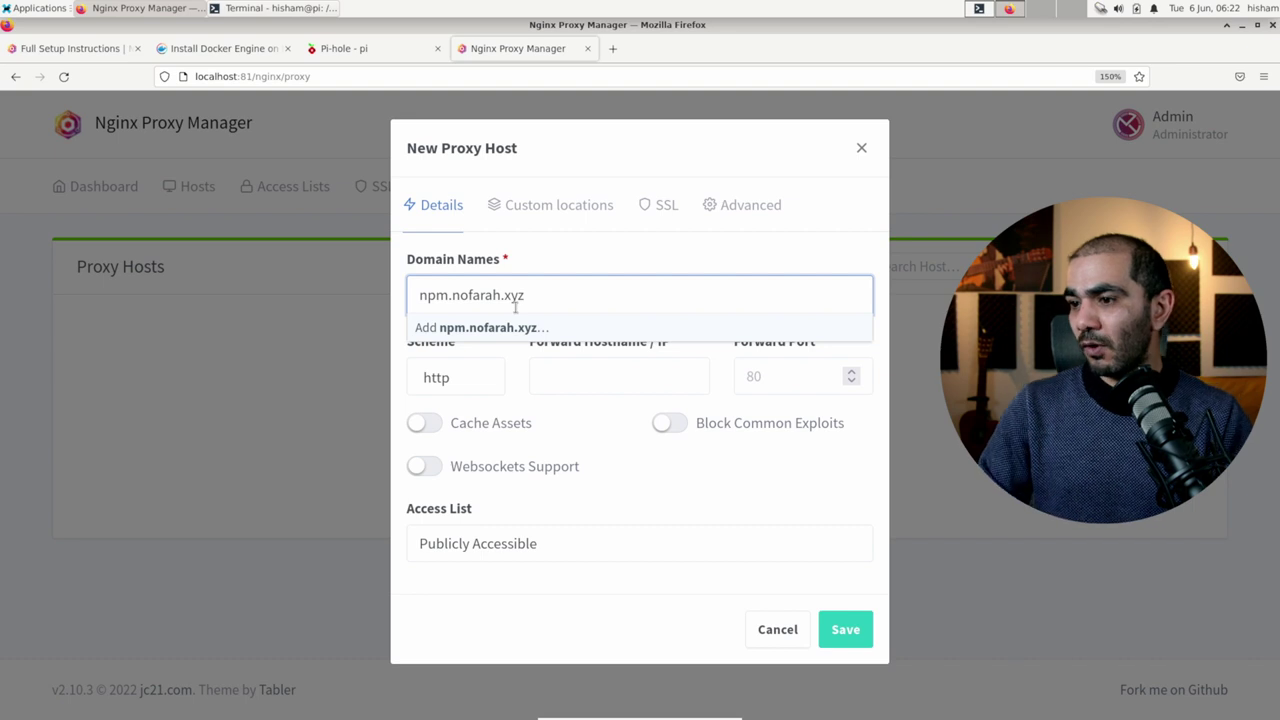
{"action": "key", "text": "Return"}
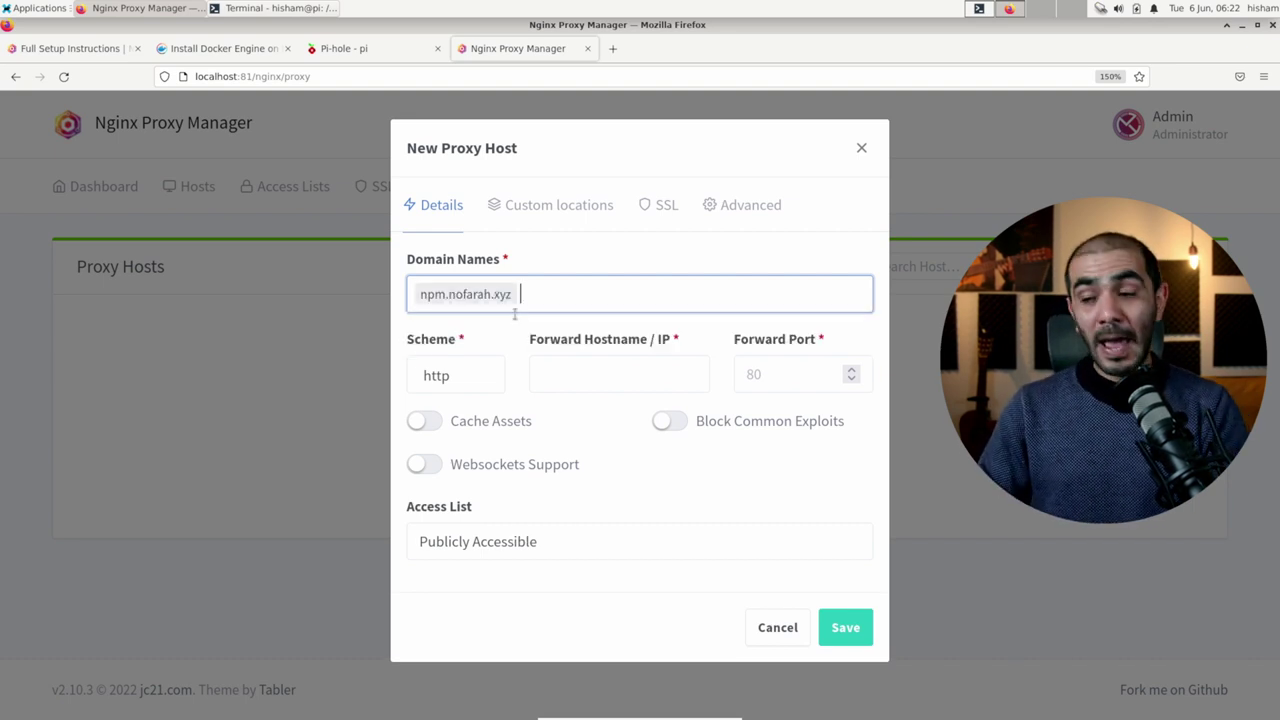
{"action": "left_click", "coordinate": [484, 372]}
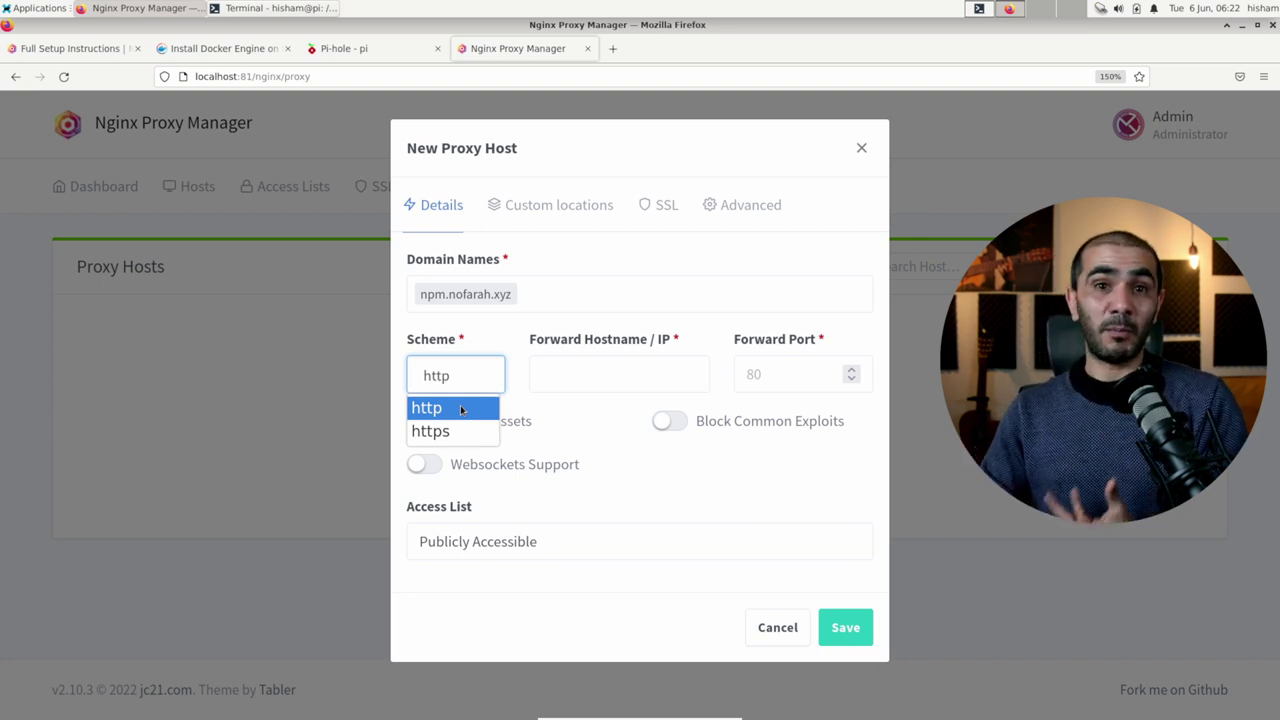
Step: Forward over http to hostname npm on port 81, enabling Block Common Exploits and Cache Assets
{"action": "left_click", "coordinate": [606, 378]}
{"action": "left_click", "coordinate": [606, 376]}
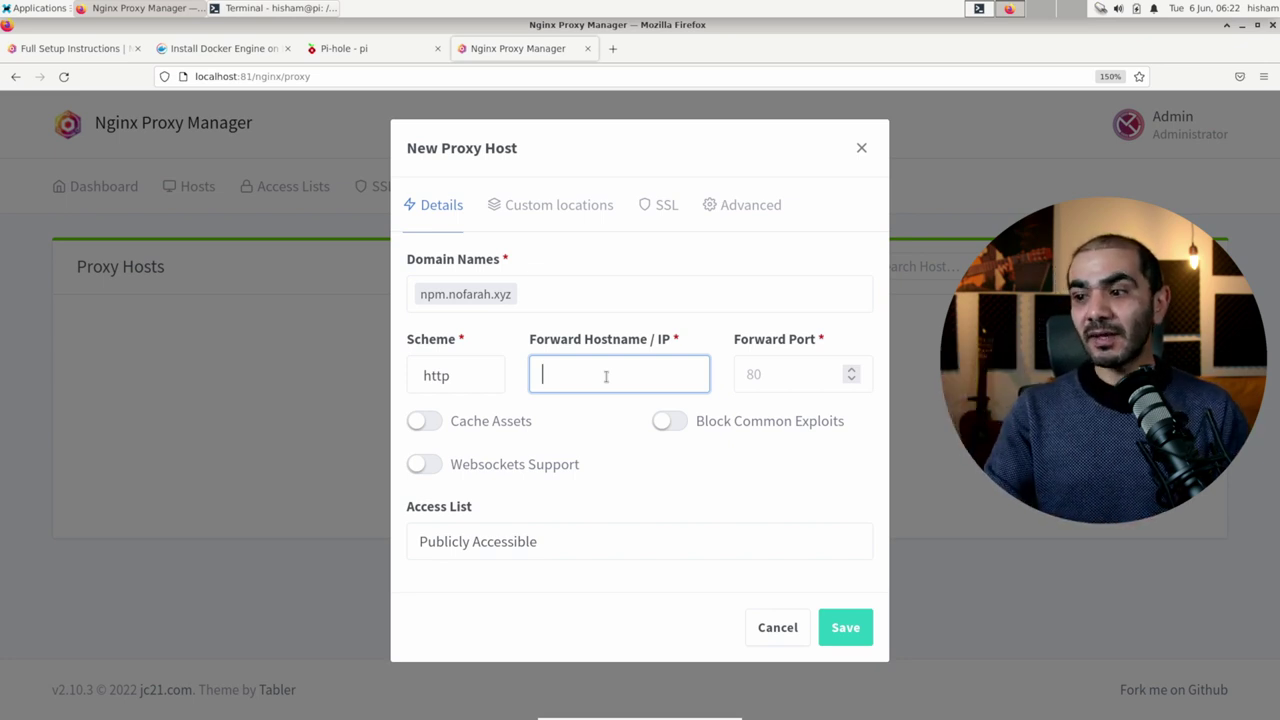
{"action": "type", "text": "npm"}
{"action": "key", "text": "Tab"}
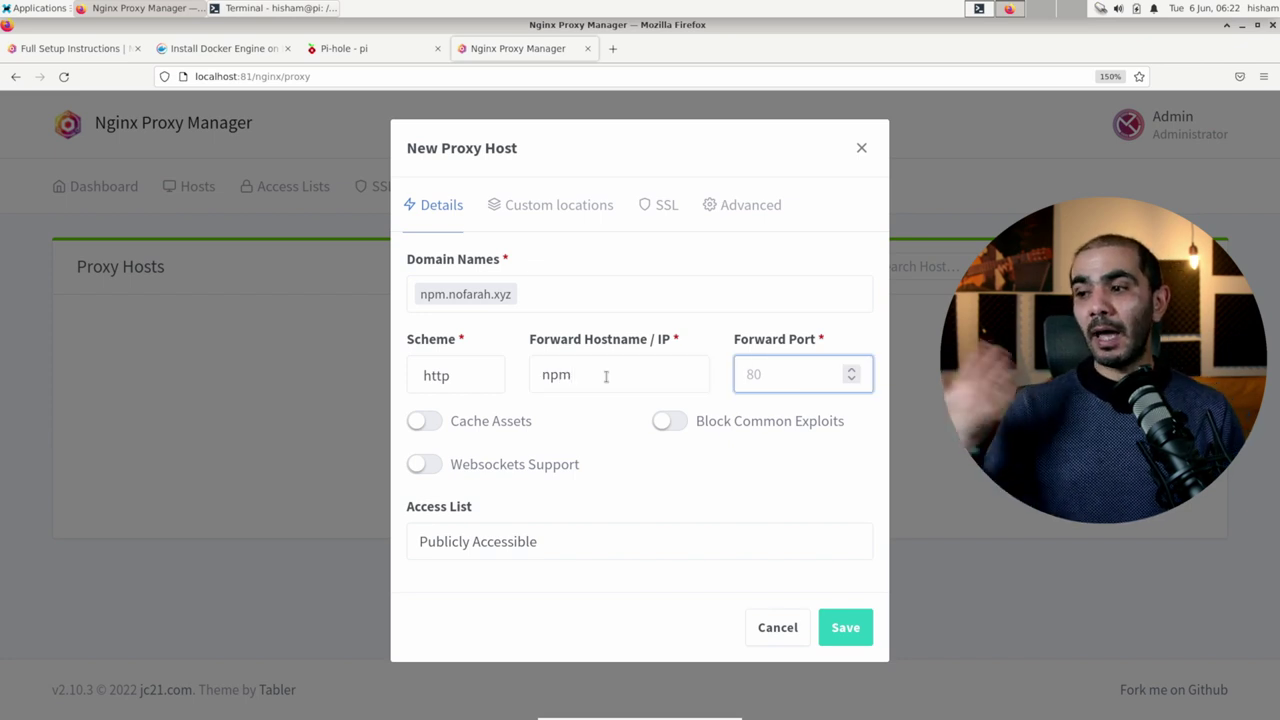
{"action": "type", "text": "81"}
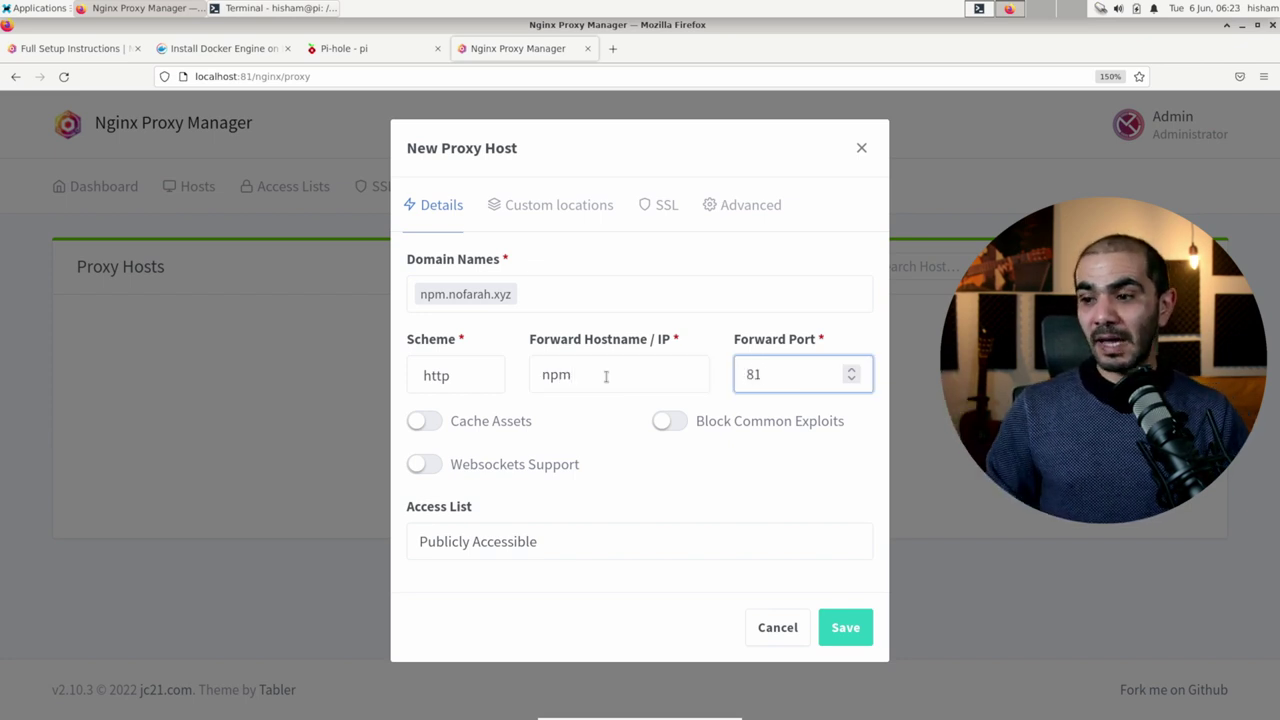
{"action": "left_click", "coordinate": [669, 422]}
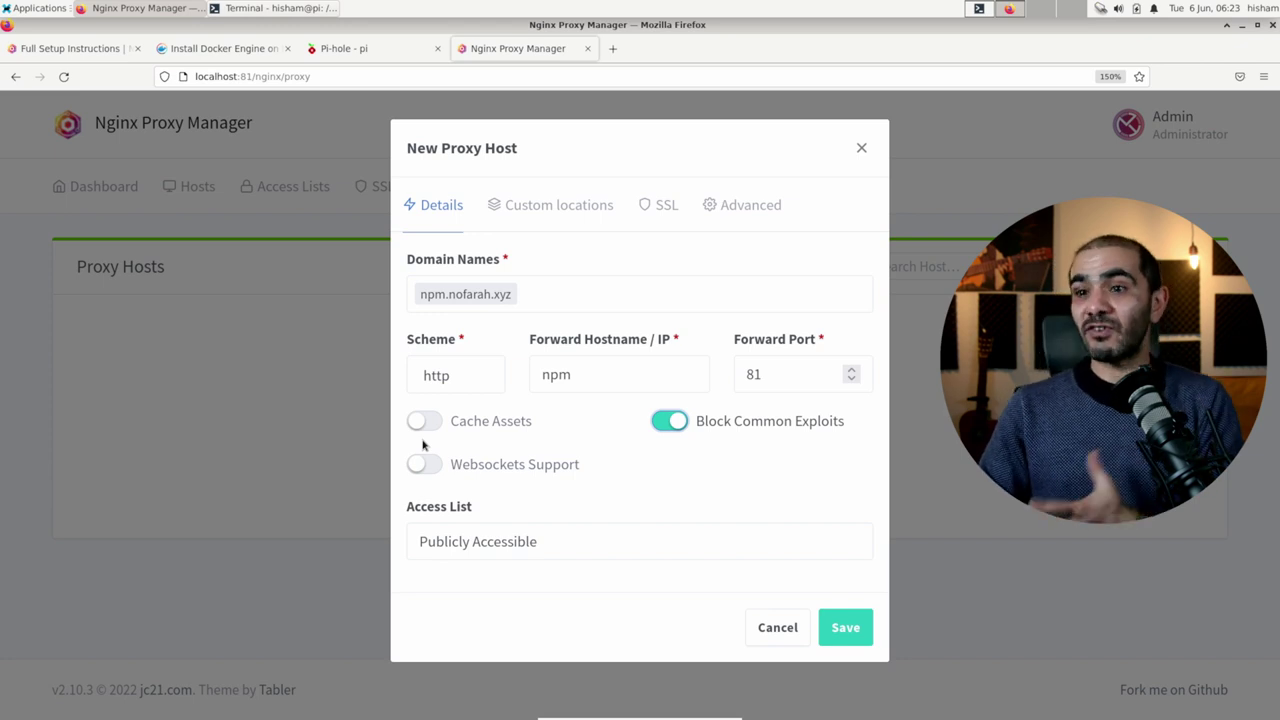
{"action": "left_click", "coordinate": [427, 422]}
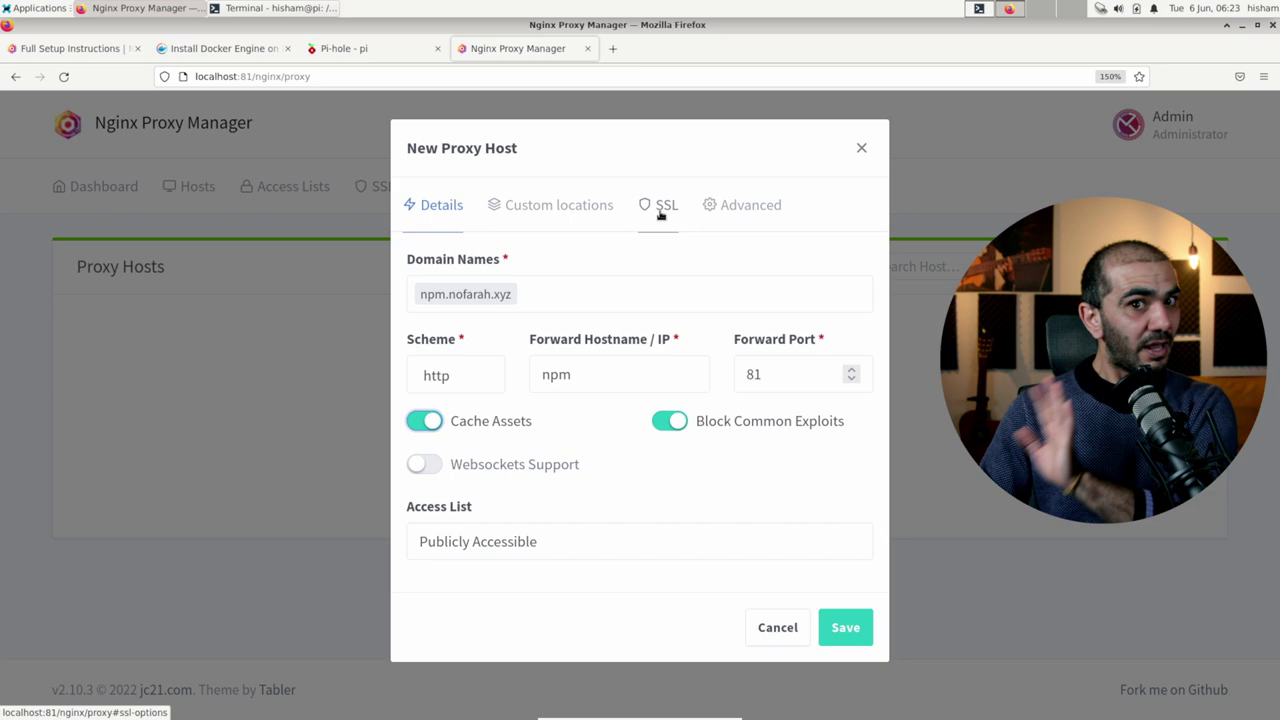
Step: Save the npm.nofarah.xyz proxy host and open its site from the Proxy Hosts list
{"action": "left_click", "coordinate": [832, 626]}
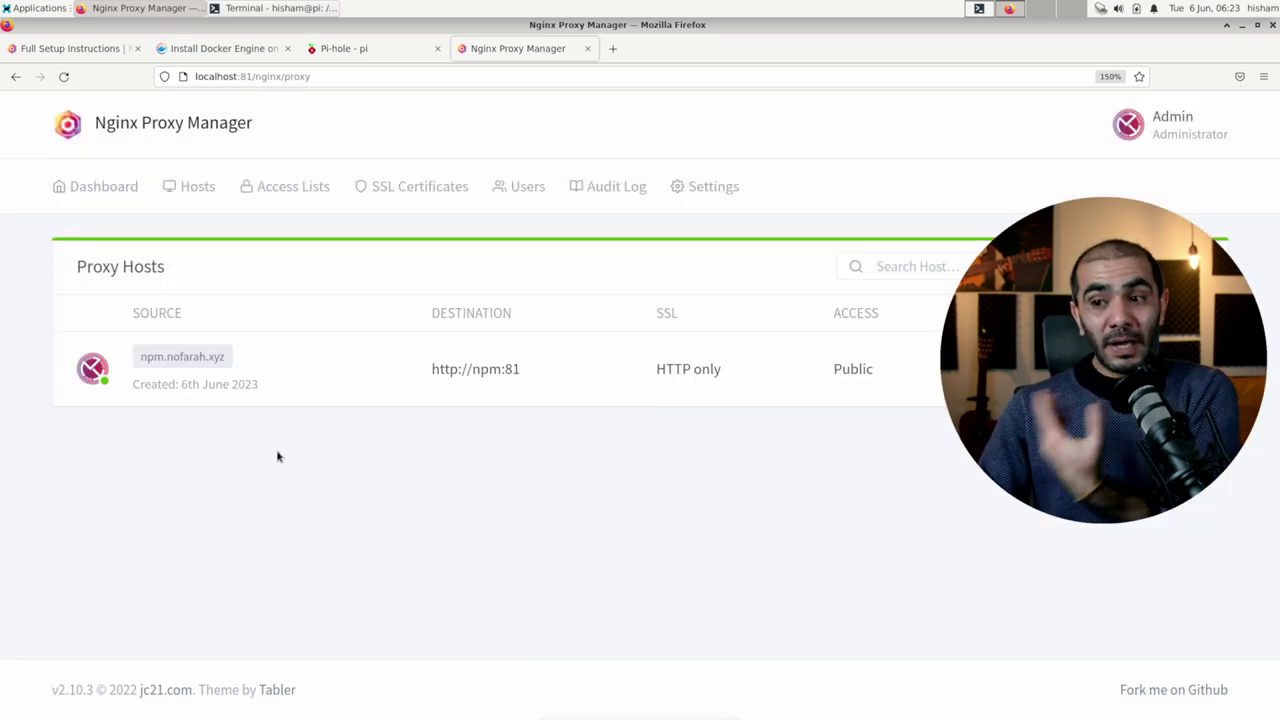
{"action": "left_click", "coordinate": [165, 360]}
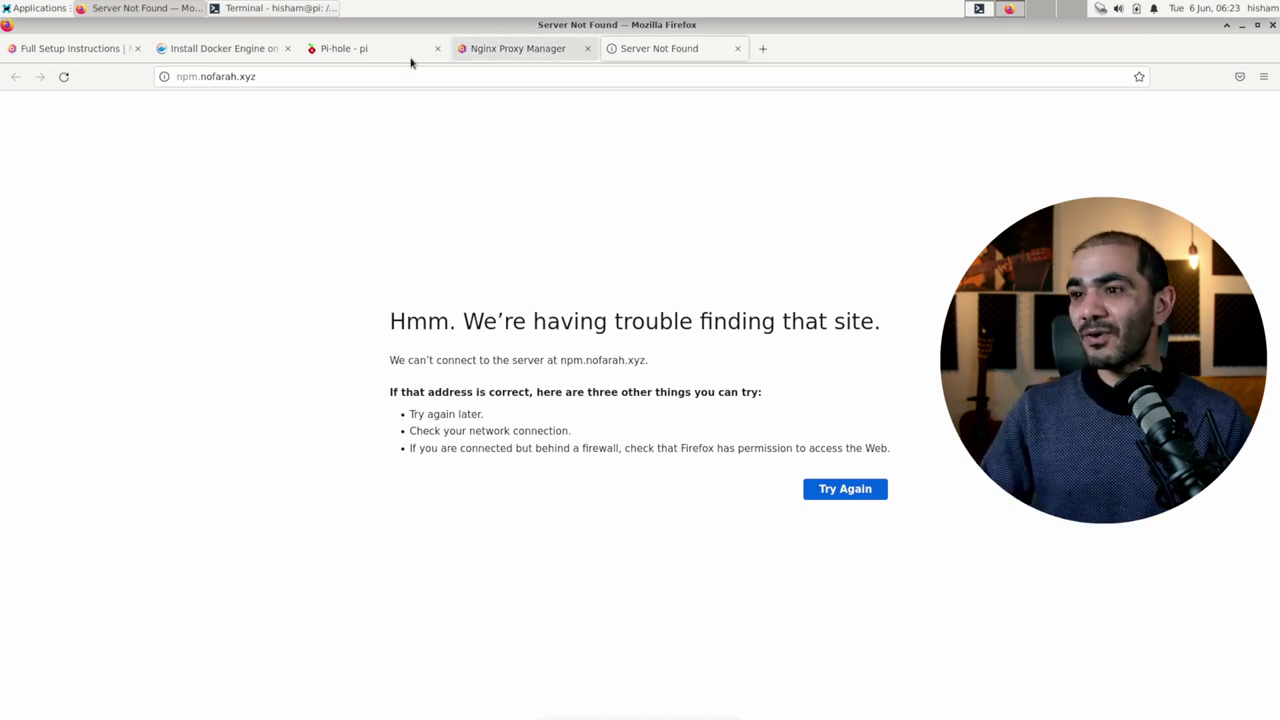
Step: In Pi-hole's Local DNS Records, enter domain npm.nofarah.xyz and select the 192.168.122.239 address
{"action": "left_click", "coordinate": [365, 56]}
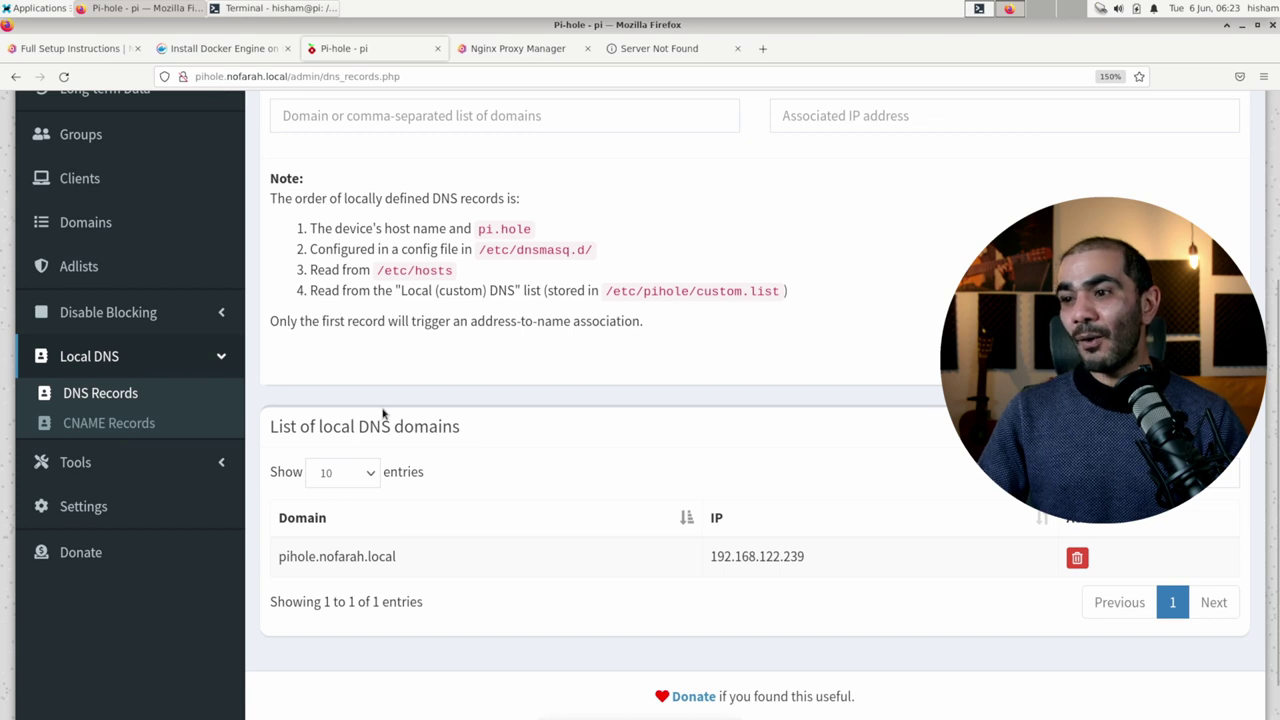
{"action": "scroll", "coordinate": [386, 416], "scroll_direction": "up", "scroll_amount": 3}
{"action": "left_click", "coordinate": [480, 349]}
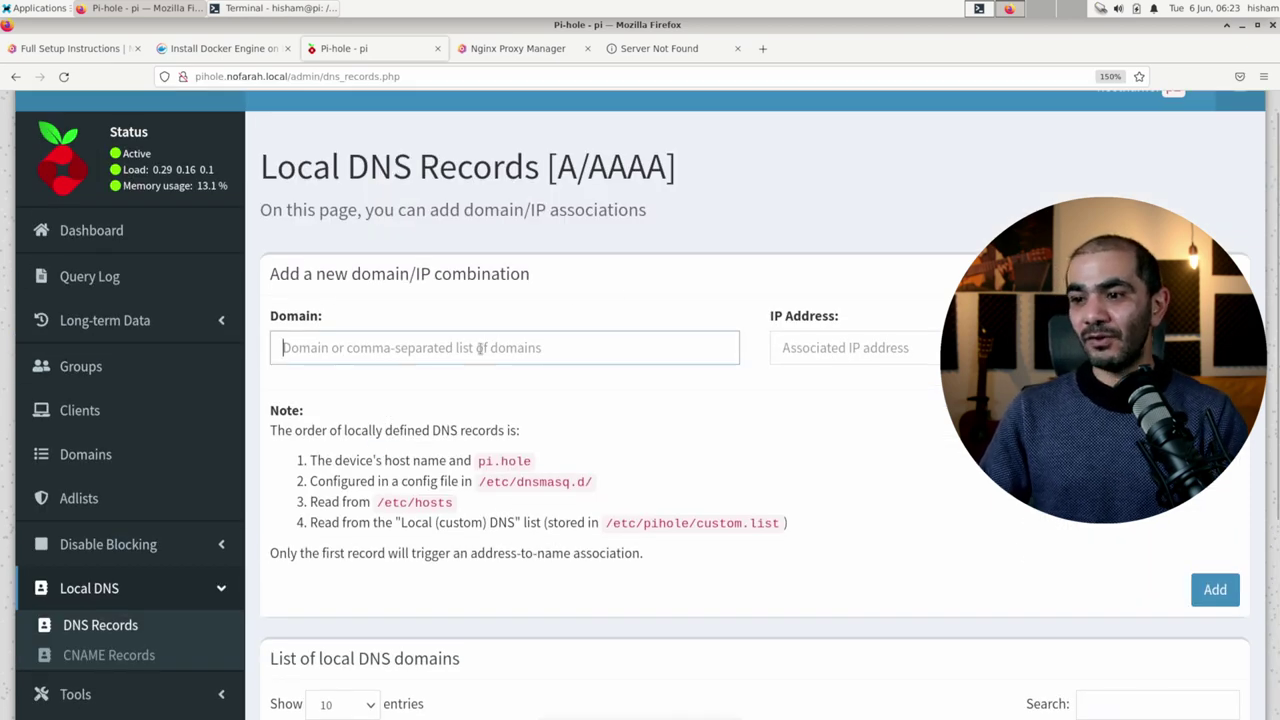
{"action": "type", "text": "npm.l"}
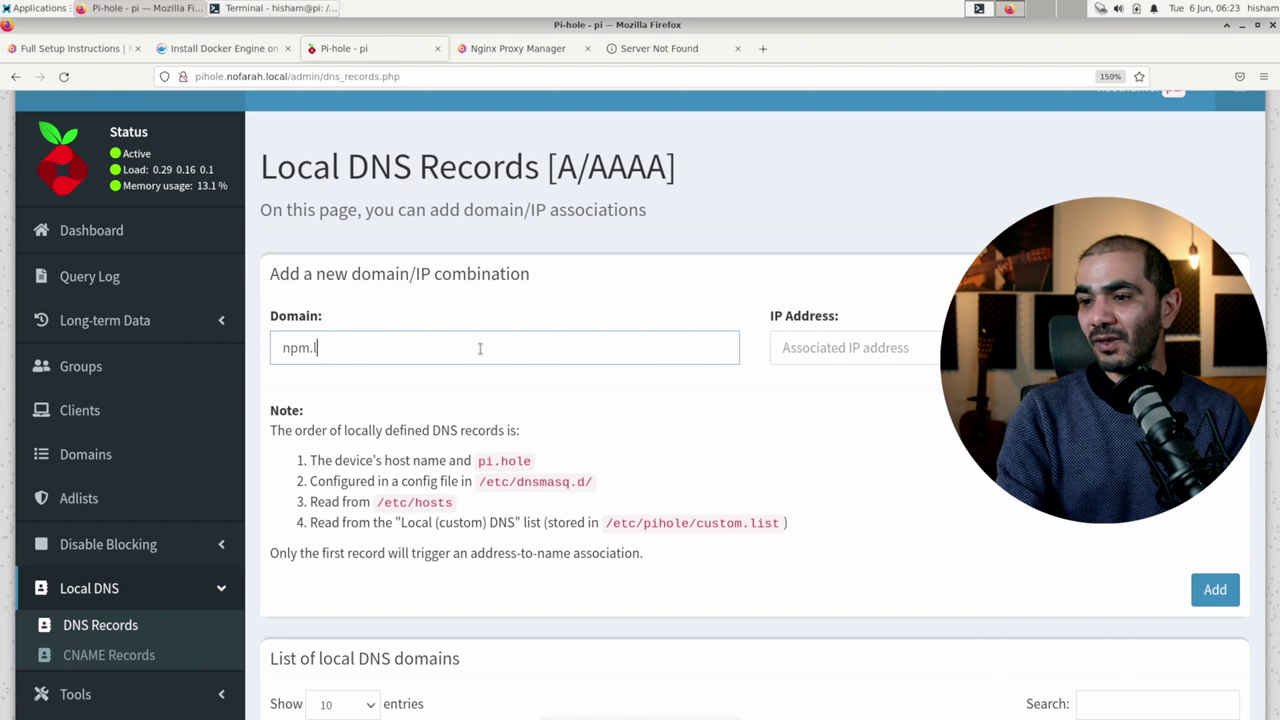
{"action": "key", "text": "BackSpace"}
{"action": "type", "text": "nofarha"}
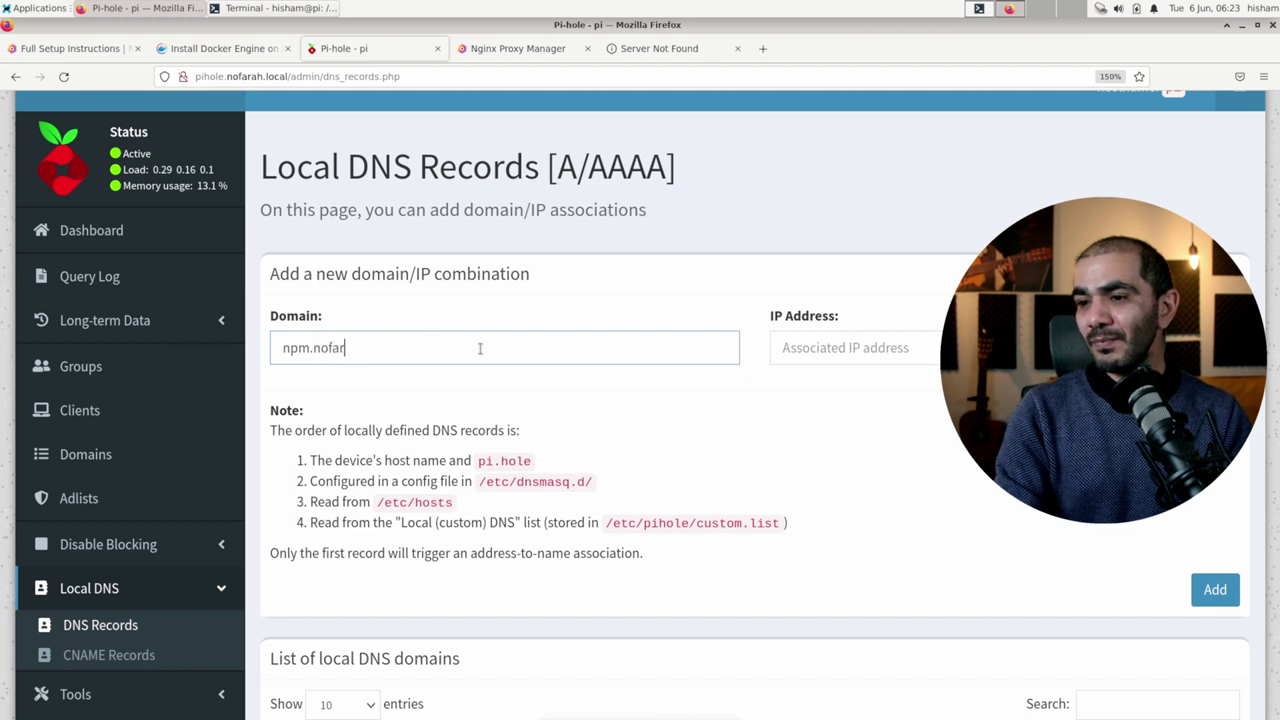
{"action": "key", "text": "BackSpace"}
{"action": "key", "text": "BackSpace"}
{"action": "type", "text": "ah.xyz"}
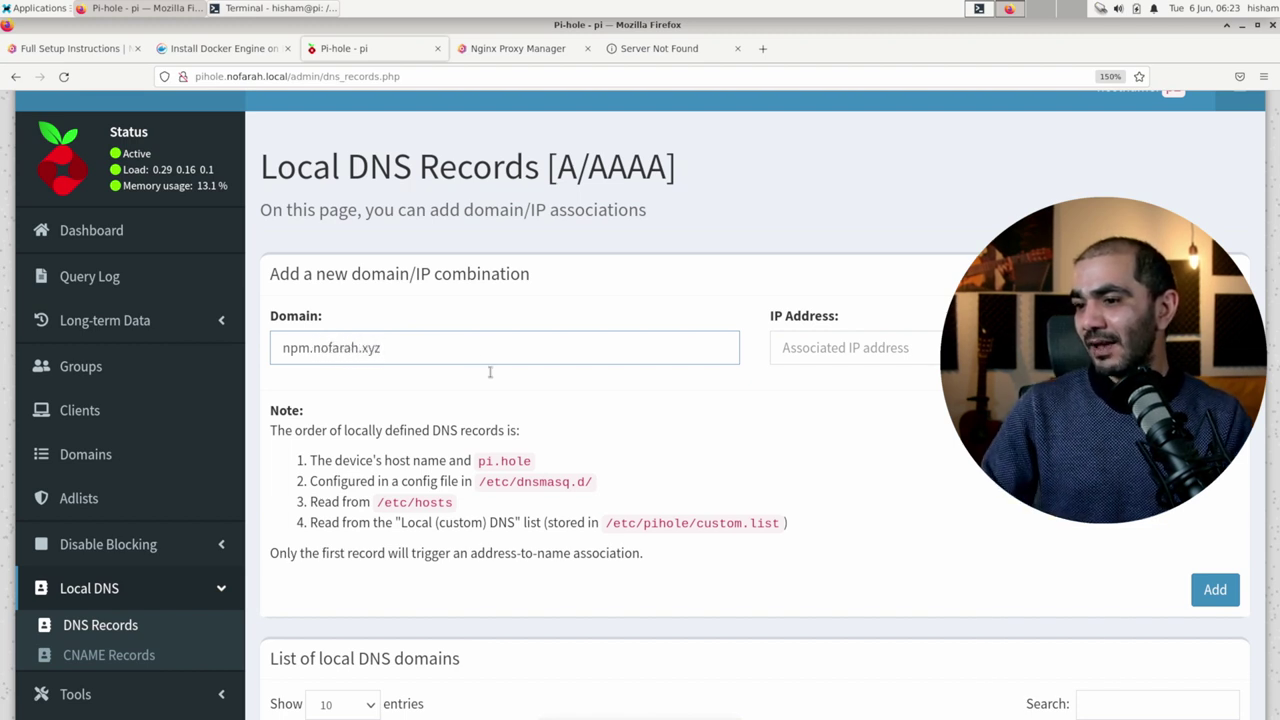
{"action": "scroll", "coordinate": [580, 557], "scroll_direction": "down", "scroll_amount": 5}
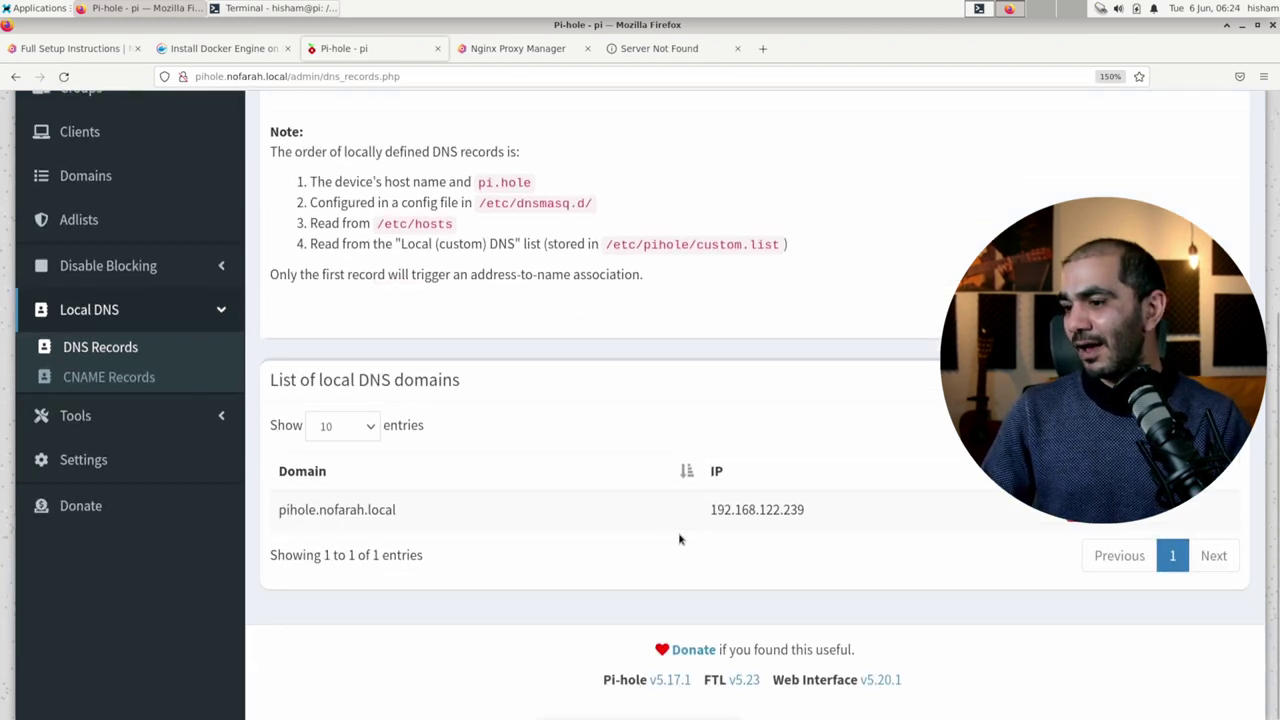
{"action": "left_click_drag", "start_coordinate": [710, 510], "coordinate": [786, 533]}
{"action": "key", "text": "ctrl+c"}
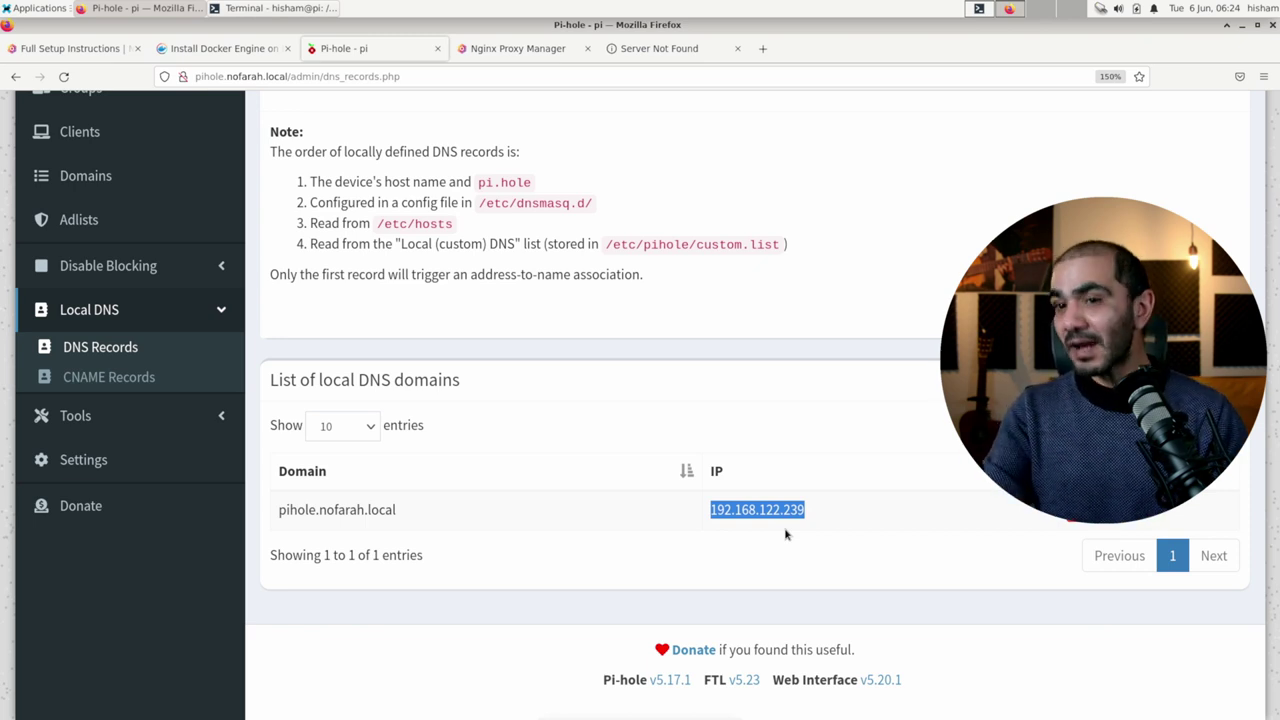
Step: Paste 192.168.122.239 as the IP address, add the record, and reload after the error
{"action": "scroll", "coordinate": [785, 535], "scroll_direction": "up", "scroll_amount": 5}
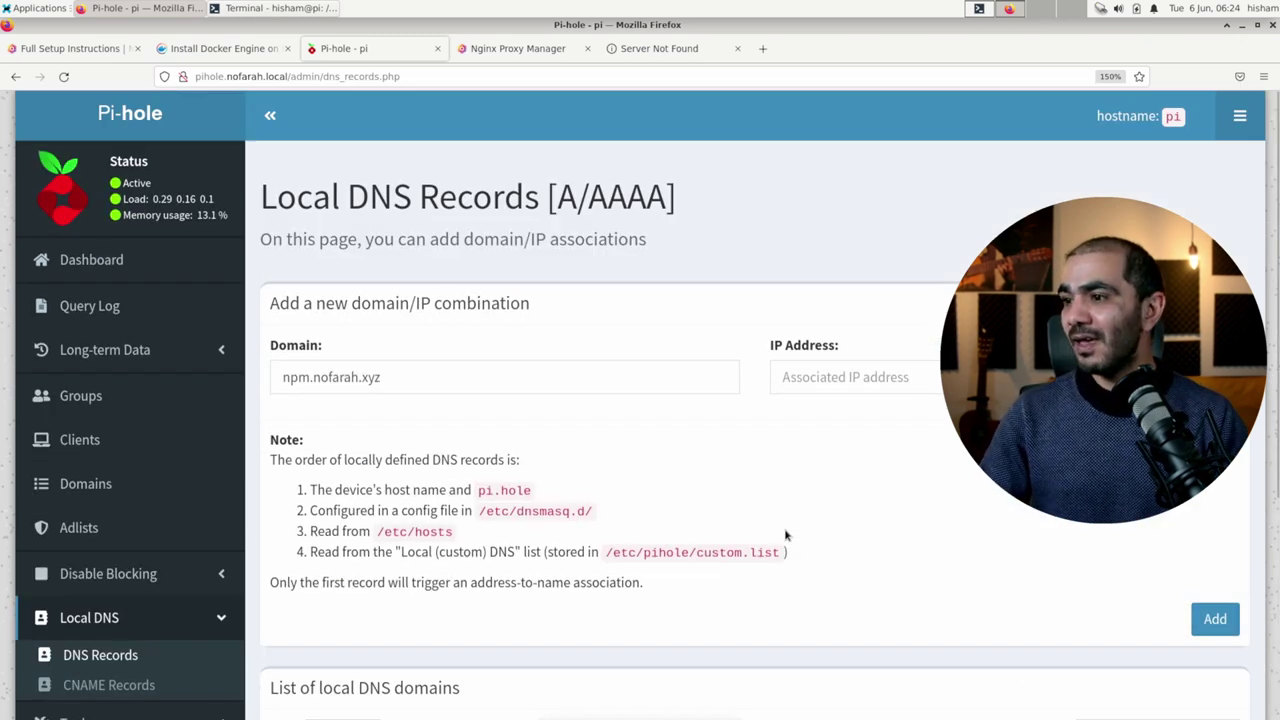
{"action": "left_click", "coordinate": [827, 380]}
{"action": "key", "text": "ctrl+v"}
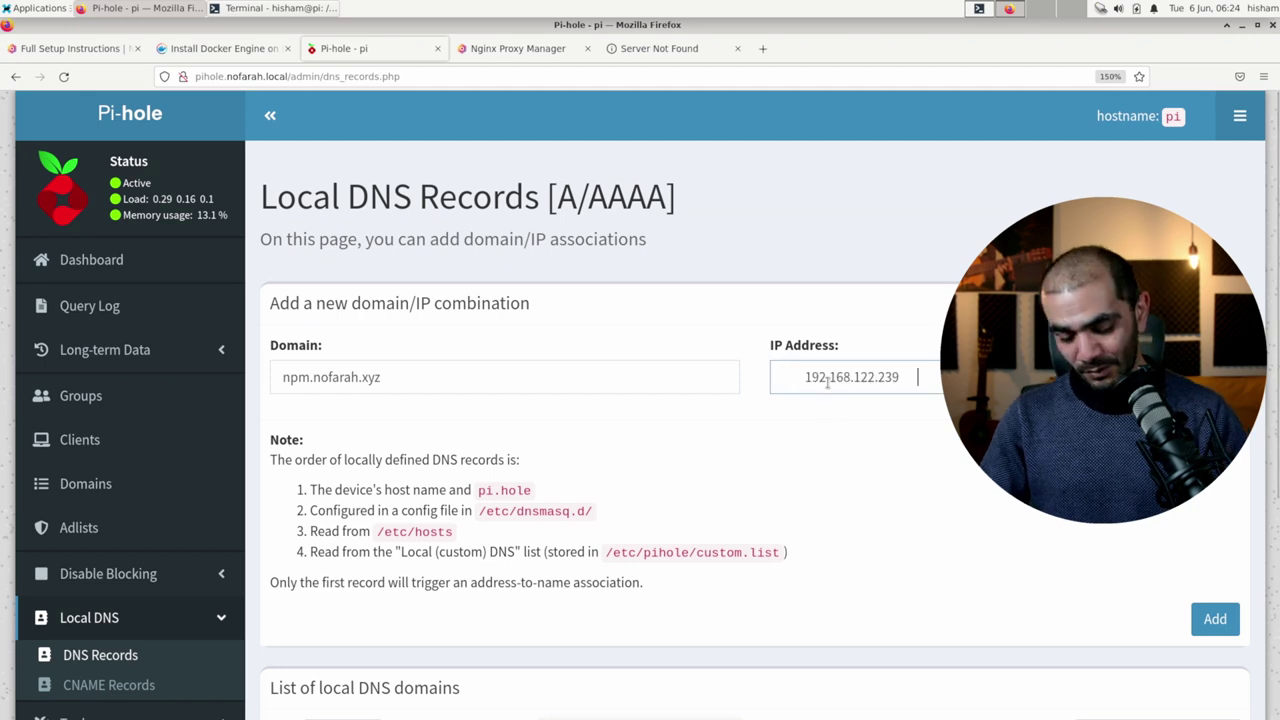
{"action": "left_click", "coordinate": [1214, 619]}
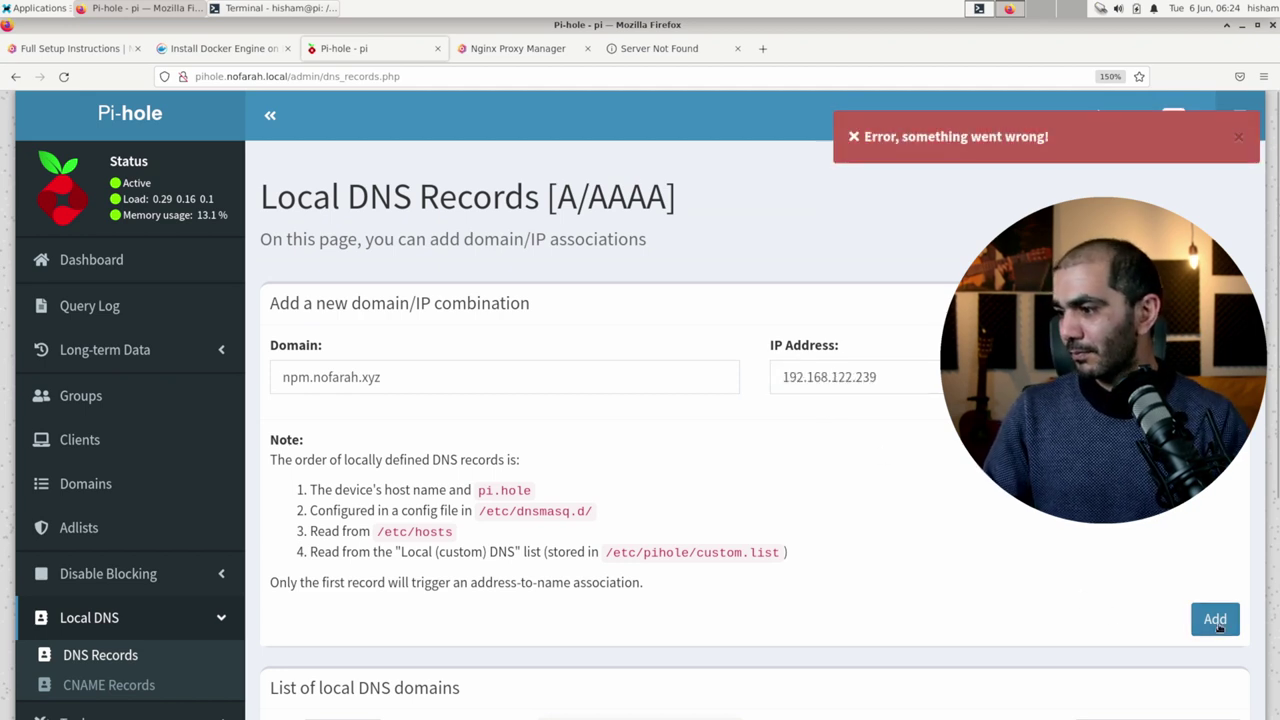
{"action": "key", "text": "F5"}
{"action": "left_click", "coordinate": [300, 77]}
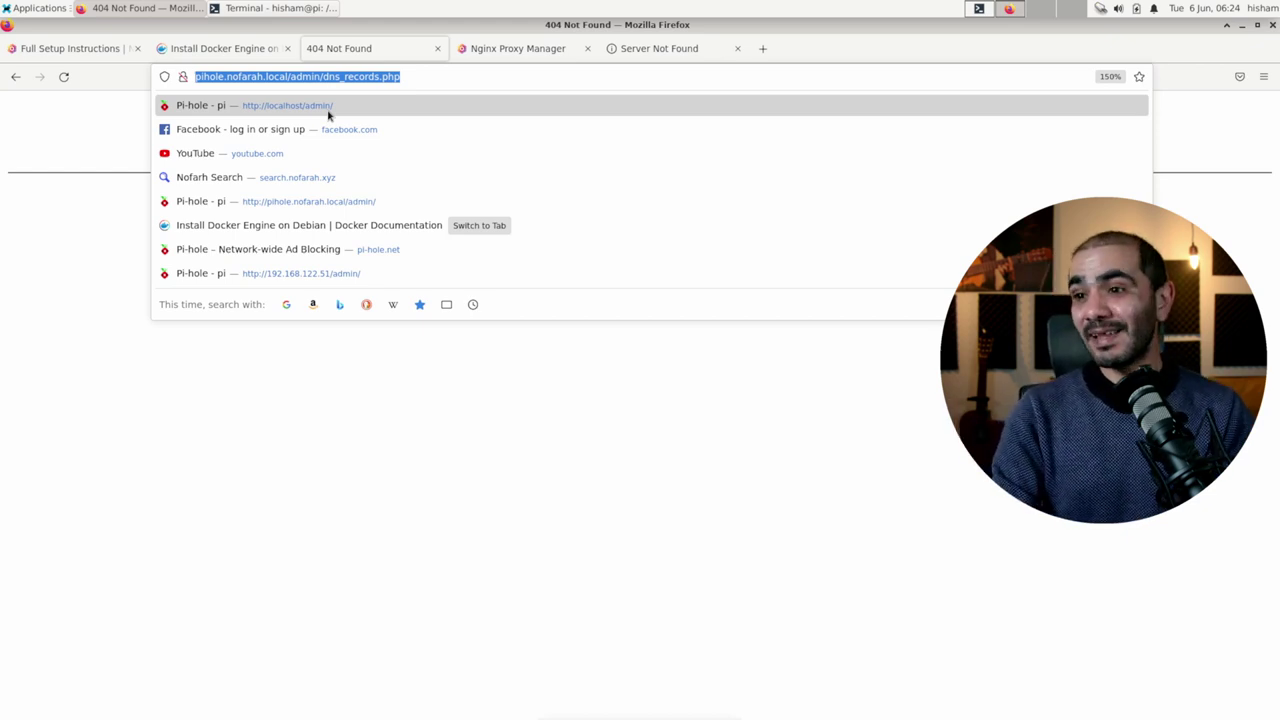
Step: Load the Pi-hole admin at pihole.nofarah.local:83/admin from the address bar
{"action": "type", "text": "piho"}
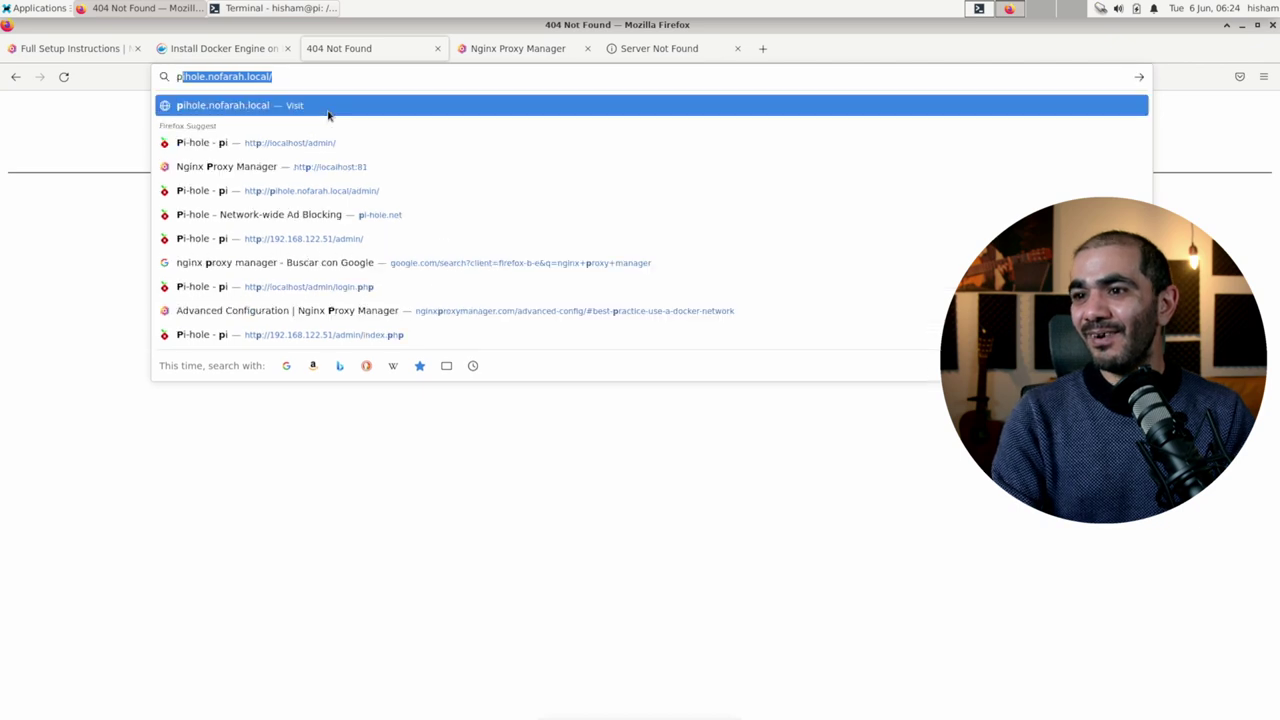
{"action": "key", "text": "End"}
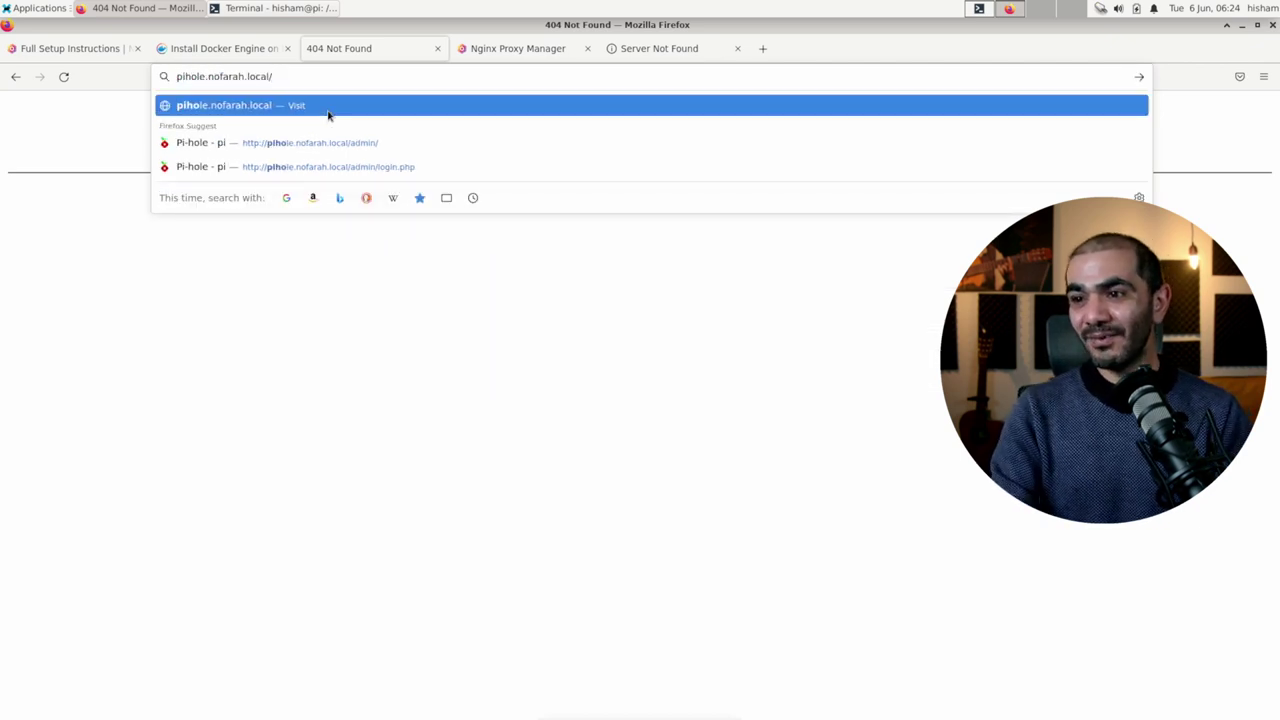
{"action": "key", "text": "BackSpace"}
{"action": "type", "text": ":83/admin"}
{"action": "key", "text": "Return"}
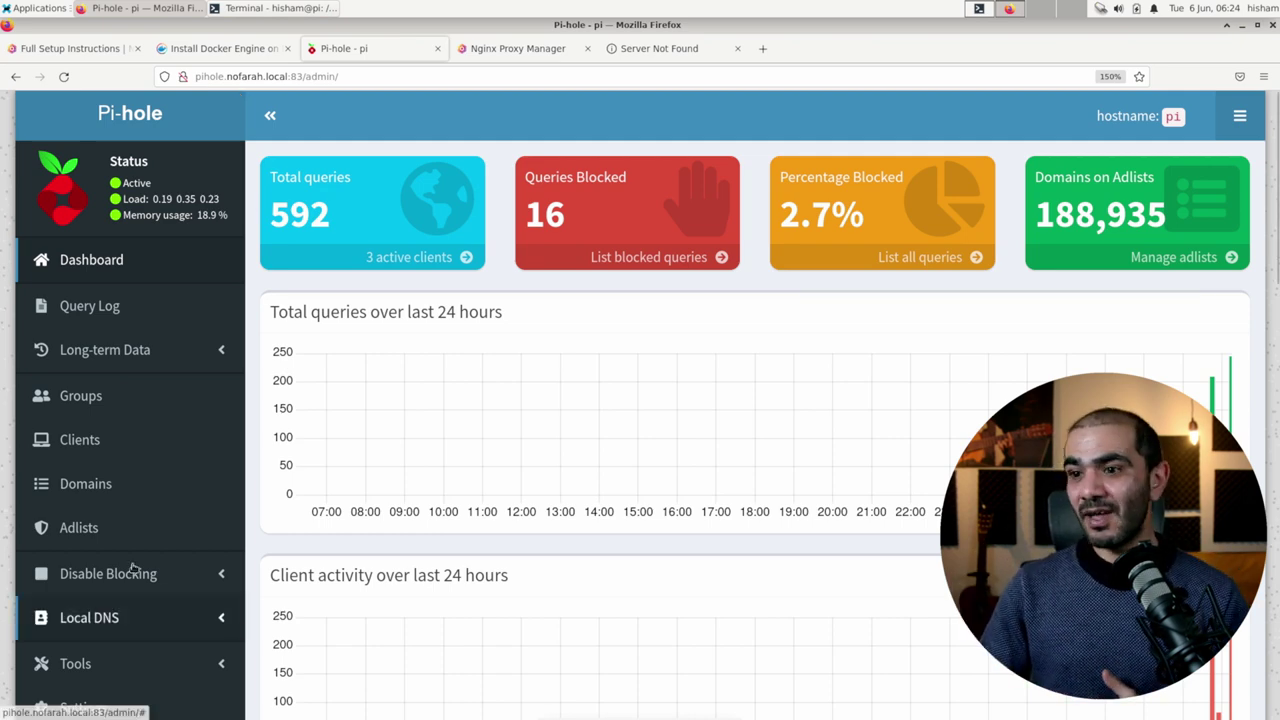
{"action": "scroll", "coordinate": [132, 567], "scroll_direction": "down", "scroll_amount": 3}
Step: Add the Local DNS record npm.nofarah.xyz → 192.168.122.239, then switch back to Nginx Proxy Manager
{"action": "left_click", "coordinate": [100, 390]}
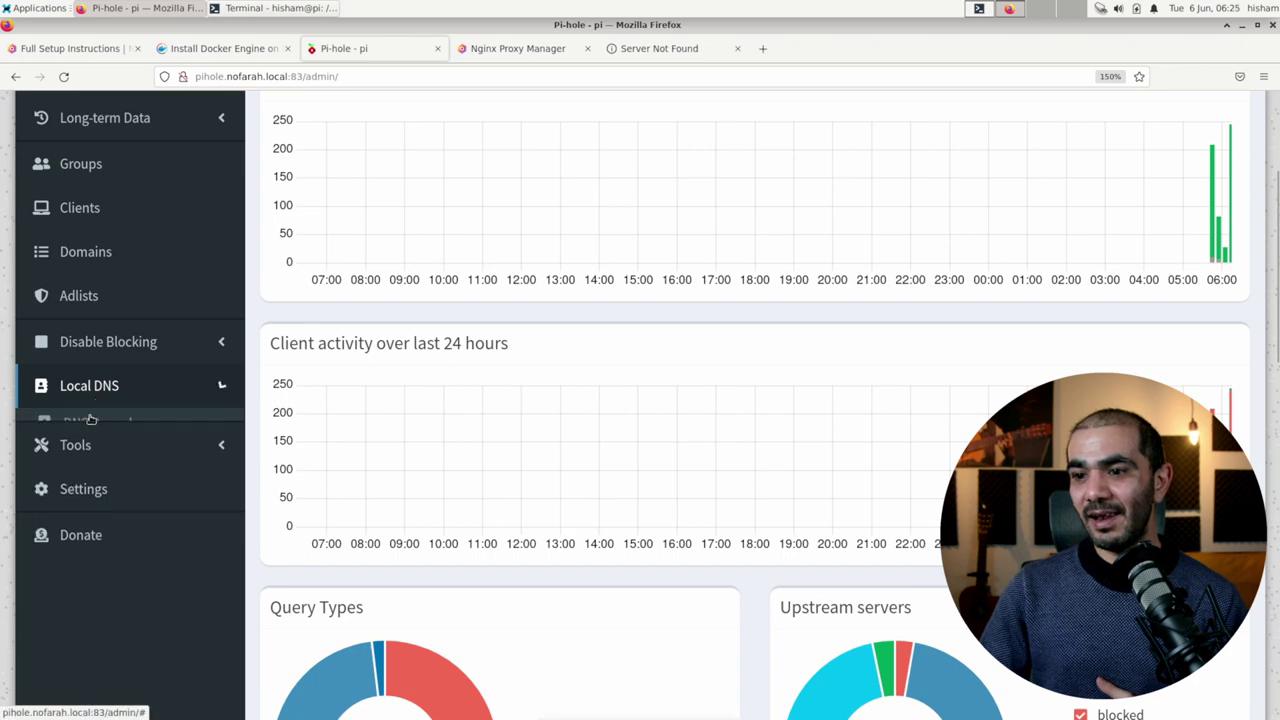
{"action": "left_click", "coordinate": [92, 422]}
{"action": "scroll", "coordinate": [518, 513], "scroll_direction": "down", "scroll_amount": 5}
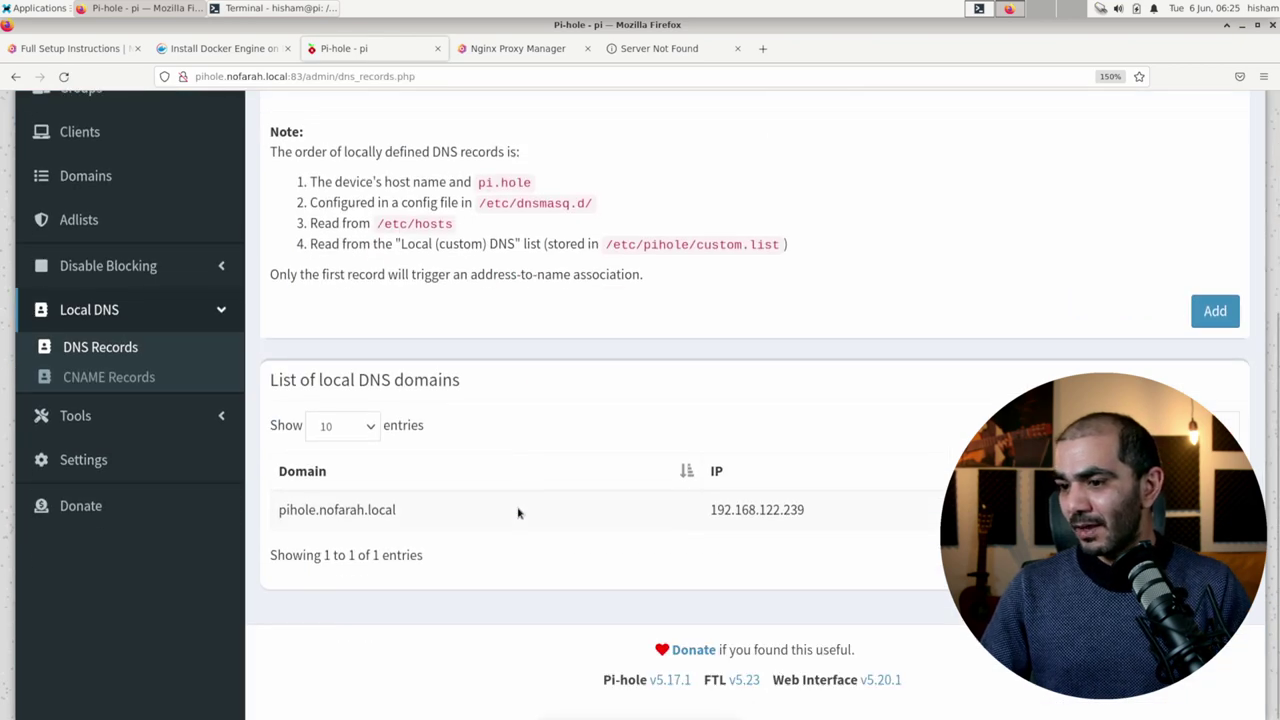
{"action": "scroll", "coordinate": [518, 513], "scroll_direction": "up", "scroll_amount": 5}
{"action": "left_click", "coordinate": [464, 376]}
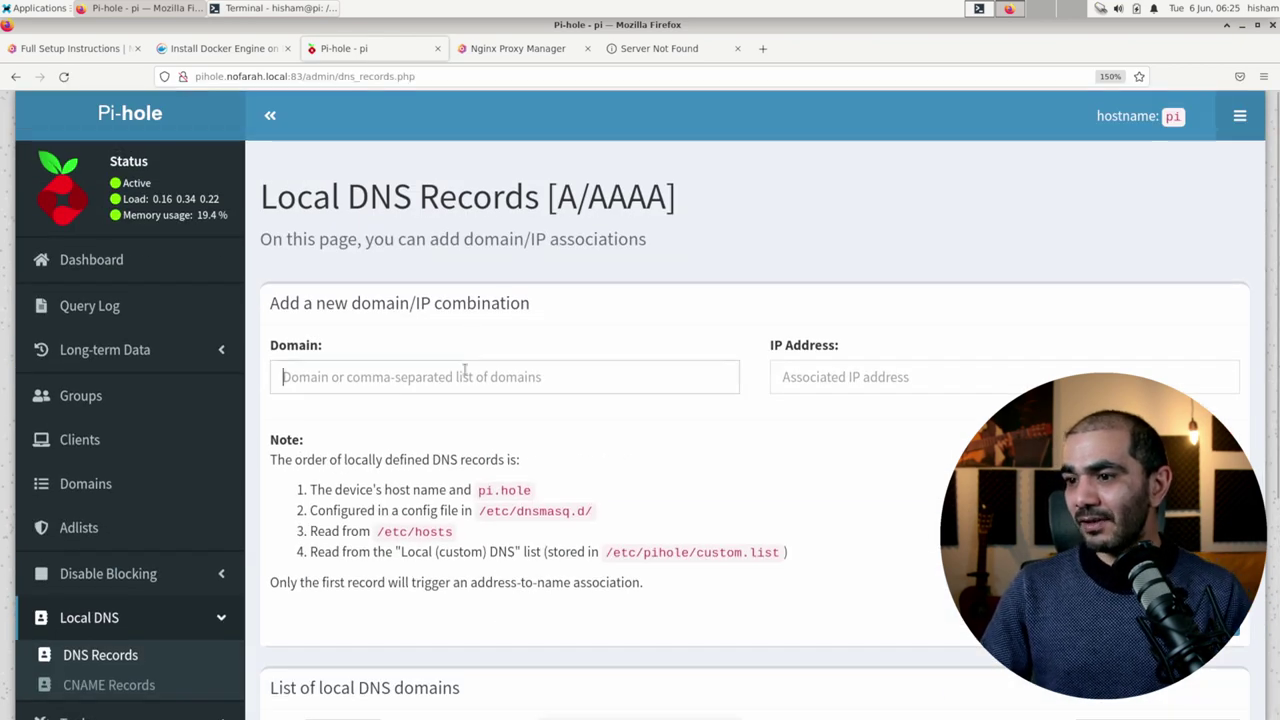
{"action": "type", "text": "npm.nofarah.xyz"}
{"action": "key", "text": "Tab"}
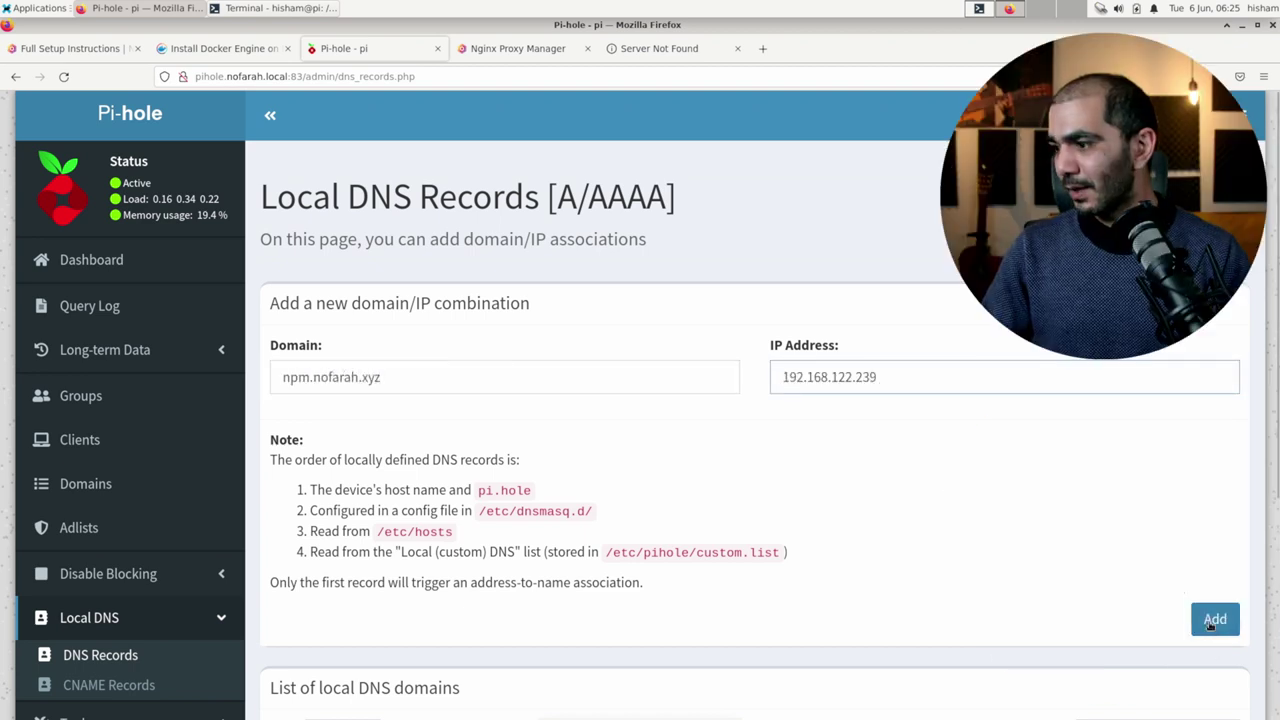
{"action": "left_click", "coordinate": [1210, 623]}
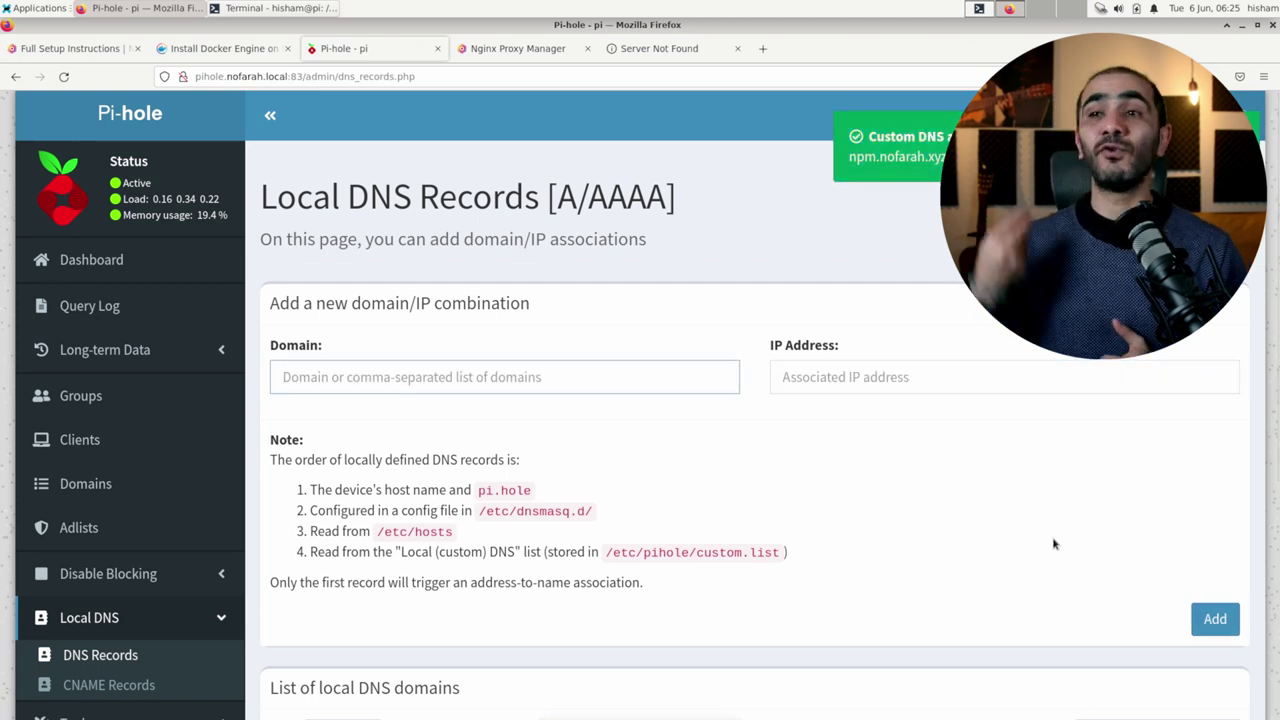
{"action": "left_click", "coordinate": [477, 50]}
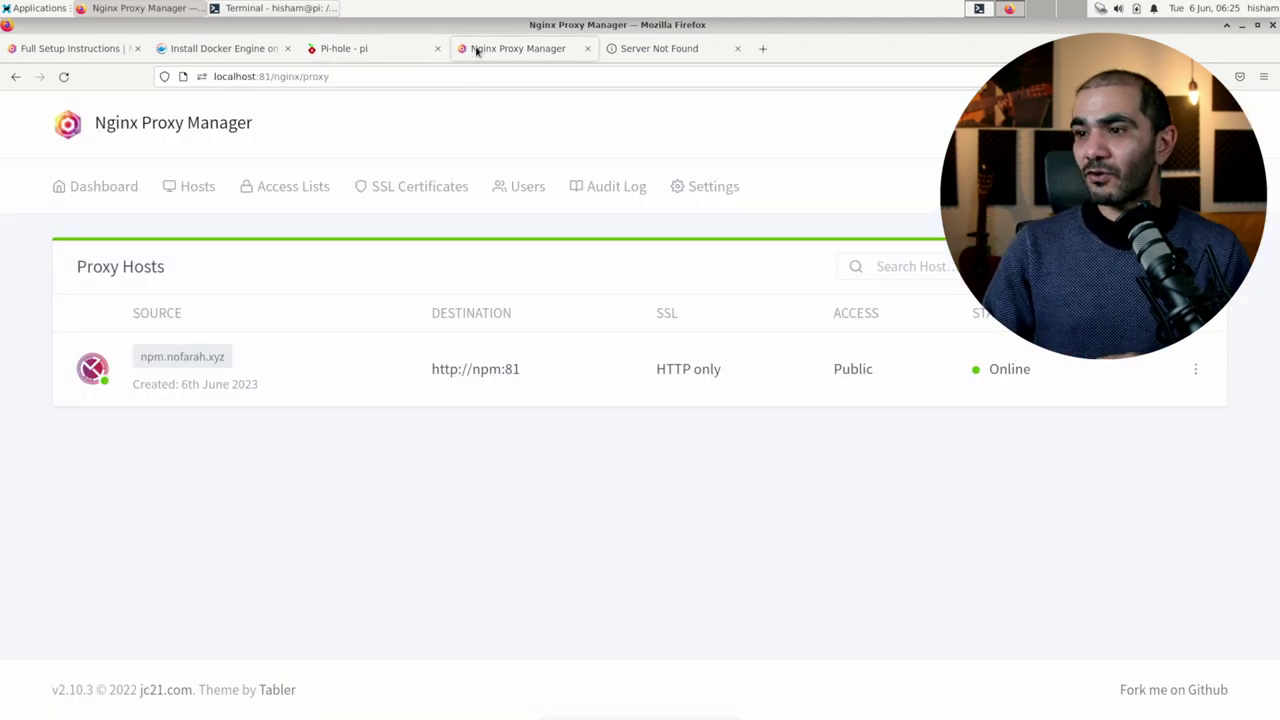
Step: Open npm.nofarah.xyz in a new tab from its Proxy Hosts source link
{"action": "left_click", "coordinate": [218, 362]}
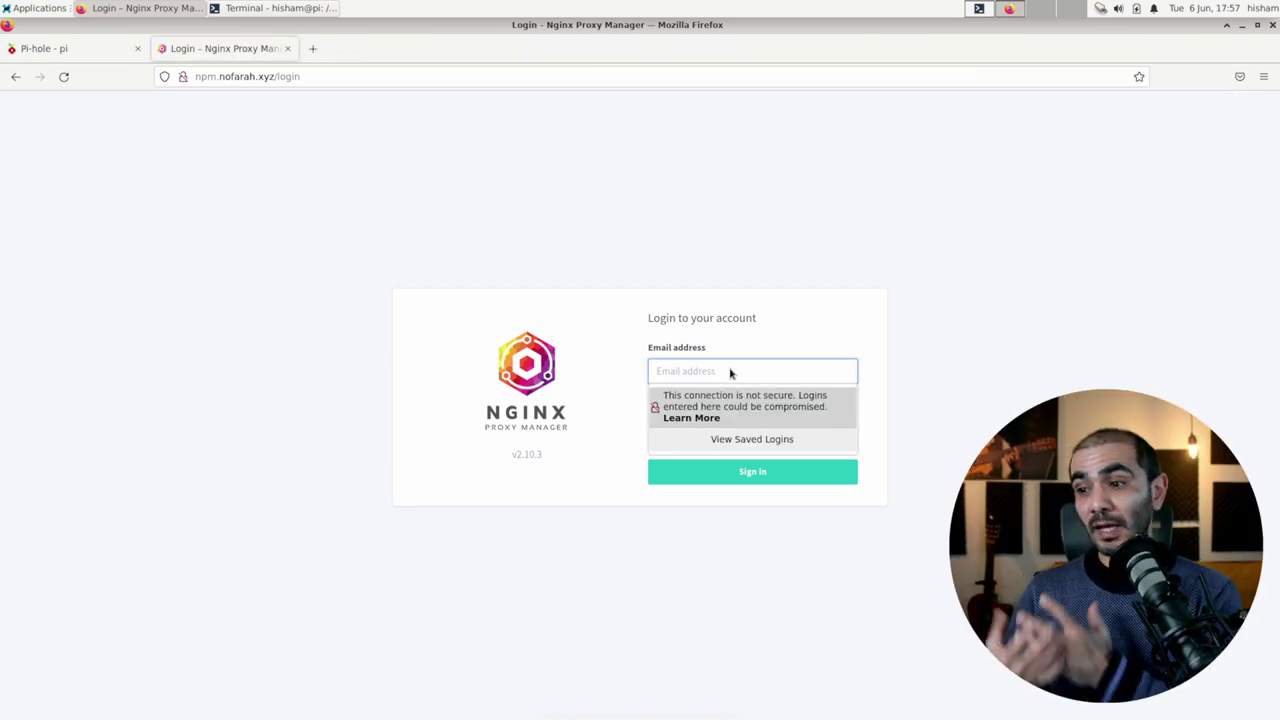
Step: Sign in at npm.nofarah.xyz, go to Proxy Hosts, then open the empty SSL Certificates page
{"action": "type", "text": "hish"}
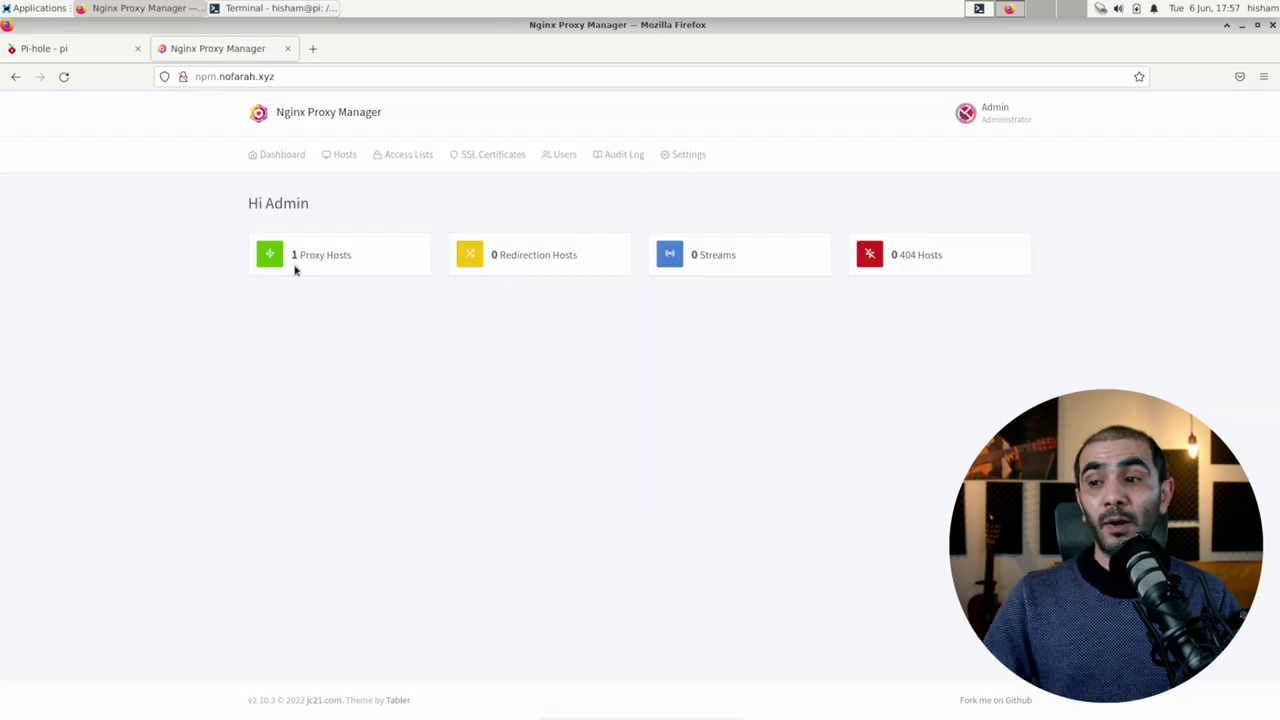
{"action": "left_click", "coordinate": [316, 266]}
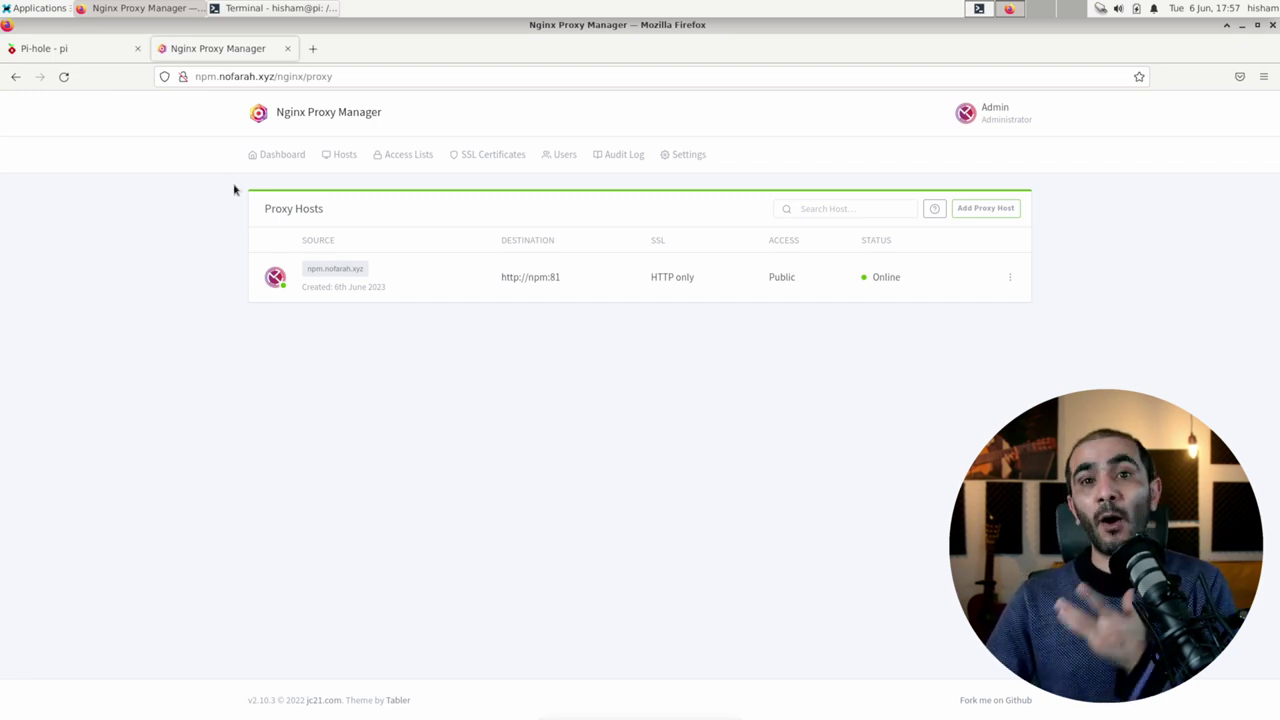
{"action": "left_click", "coordinate": [498, 158]}
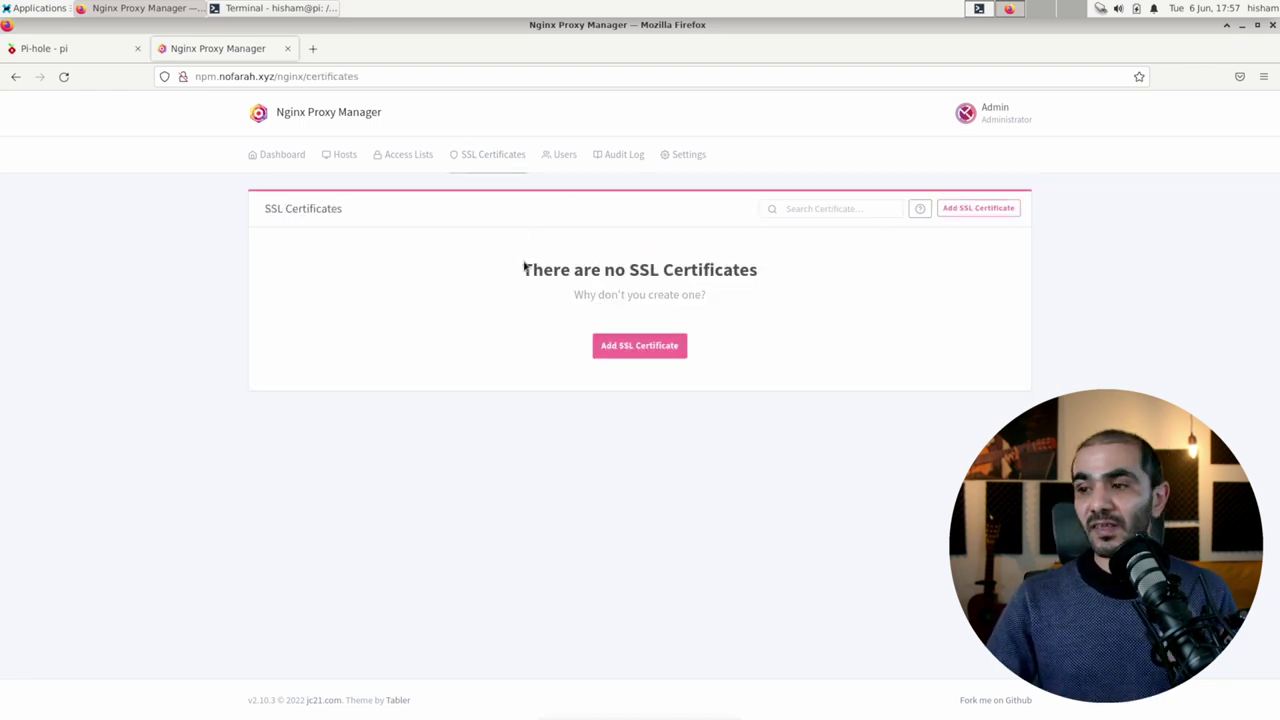
Step: Start a new Let's Encrypt certificate and focus its Domain Names field
{"action": "left_click", "coordinate": [638, 348]}
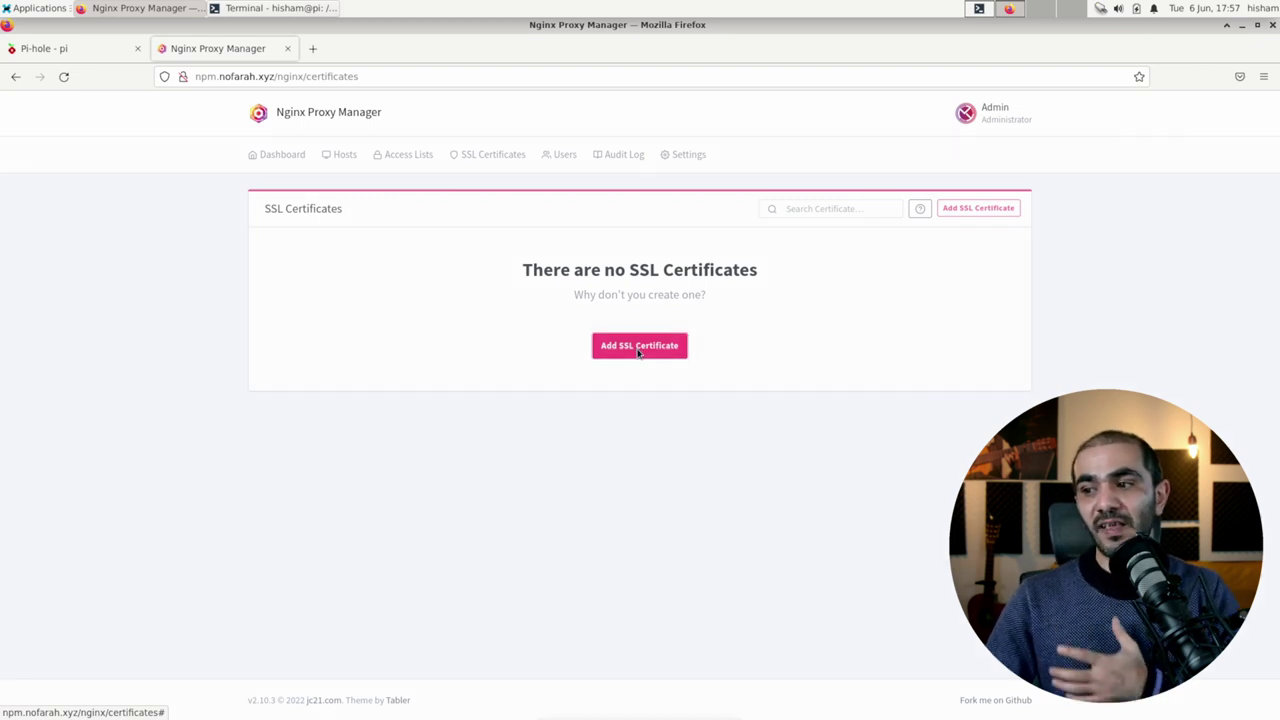
{"action": "left_click", "coordinate": [521, 185]}
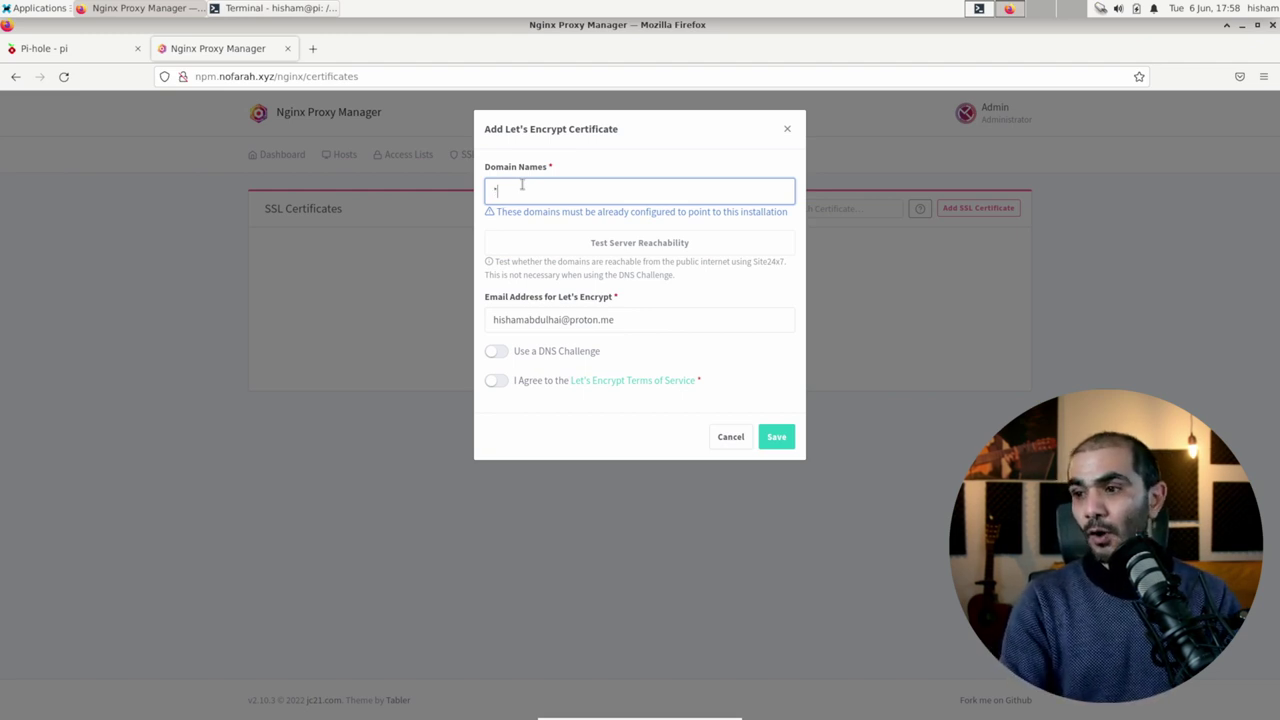
Step: Add *.nofarah.xyz as the certificate domain and accept the Let's Encrypt terms
{"action": "type", "text": ".nofarha"}
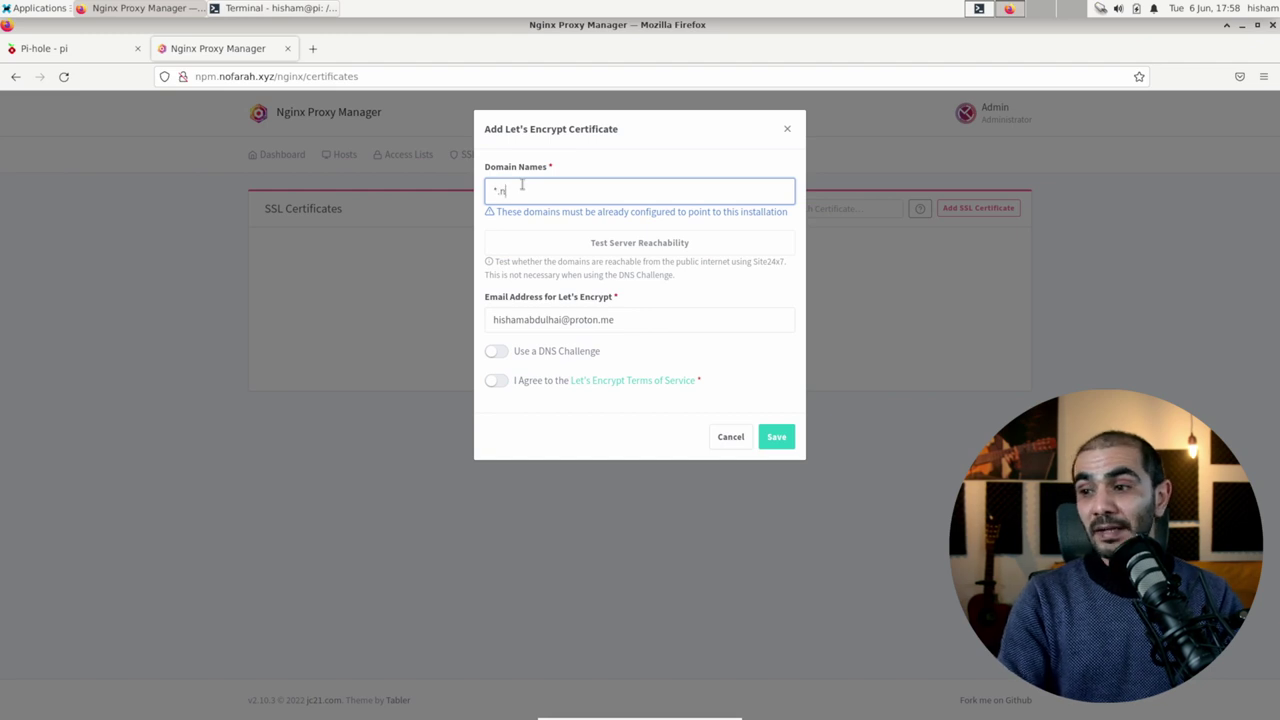
{"action": "key", "text": "BackSpace"}
{"action": "key", "text": "BackSpace"}
{"action": "type", "text": "ah.xyz"}
{"action": "key", "text": "Return"}
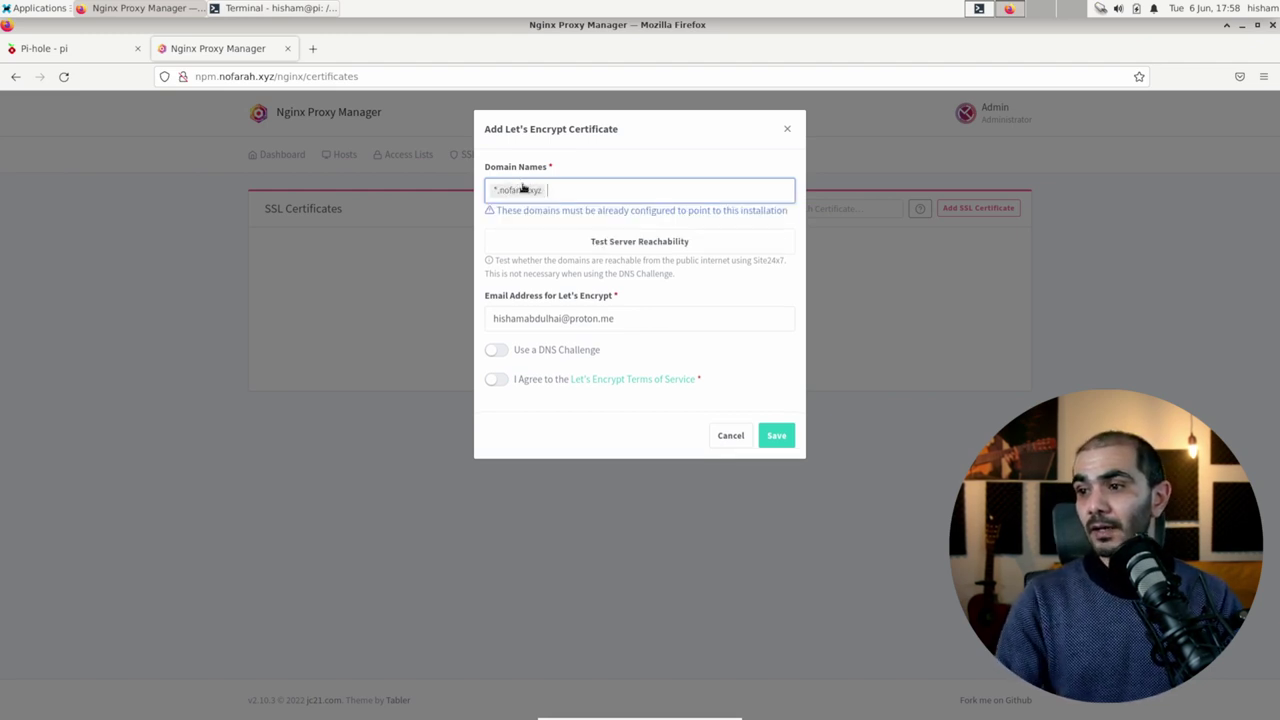
{"action": "left_click", "coordinate": [495, 382]}
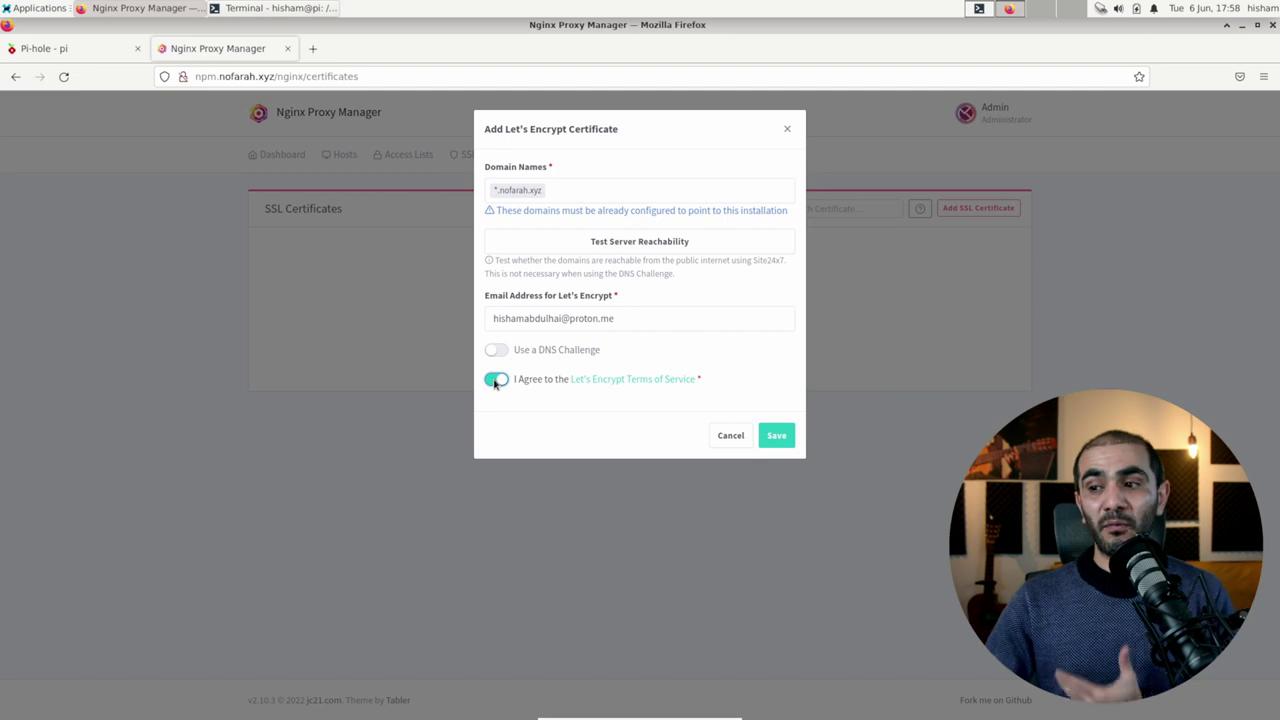
Step: After the wildcard save is refused, switch the certificate to the DNS challenge
{"action": "left_click", "coordinate": [774, 436]}
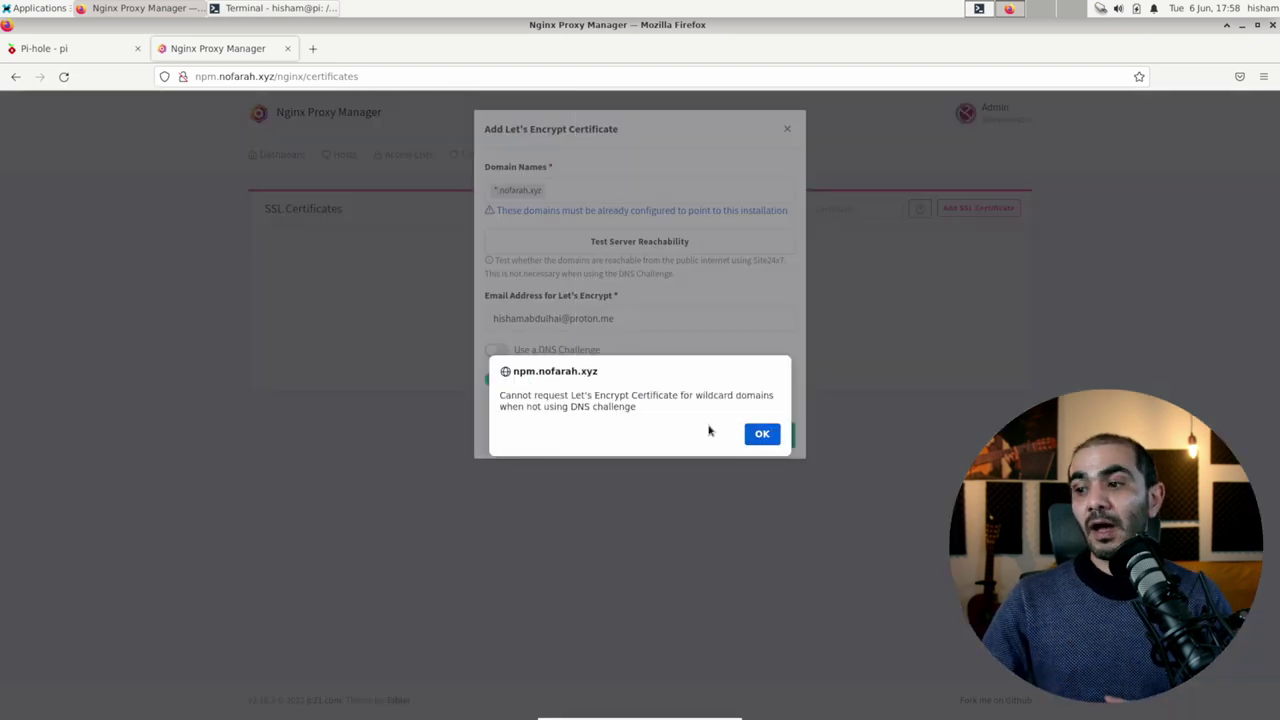
{"action": "left_click", "coordinate": [762, 435]}
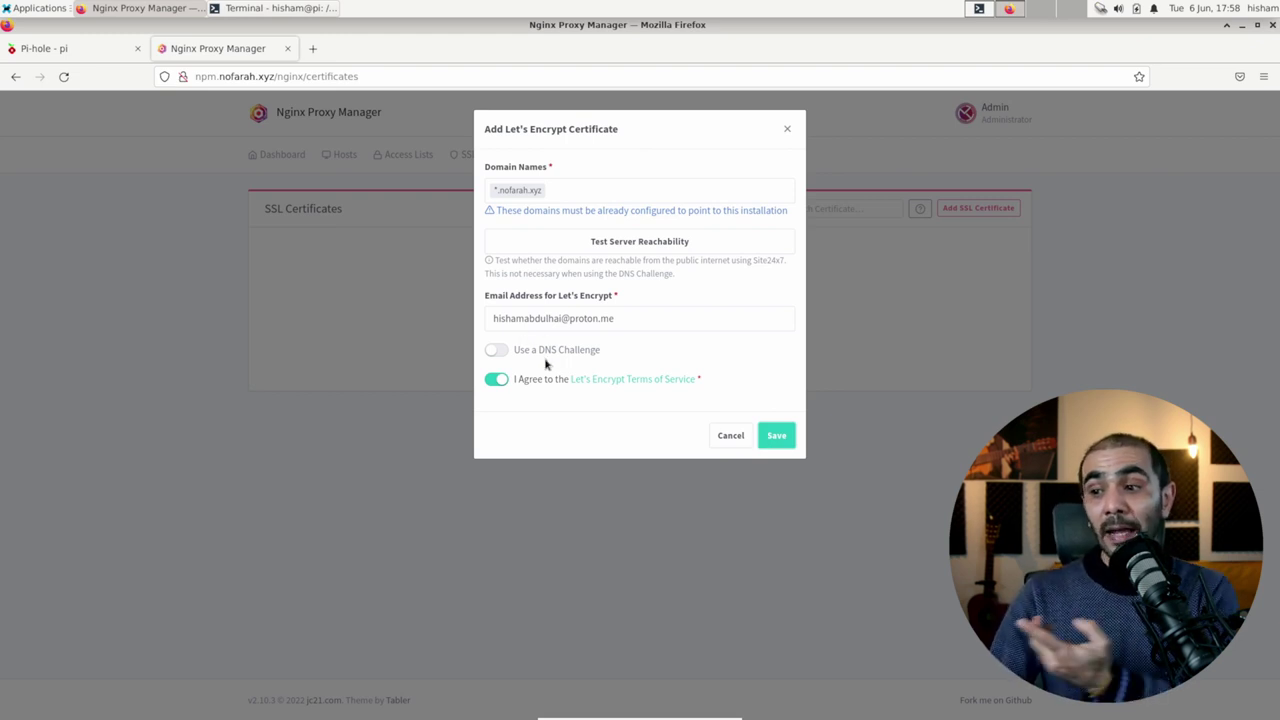
{"action": "left_click", "coordinate": [498, 355]}
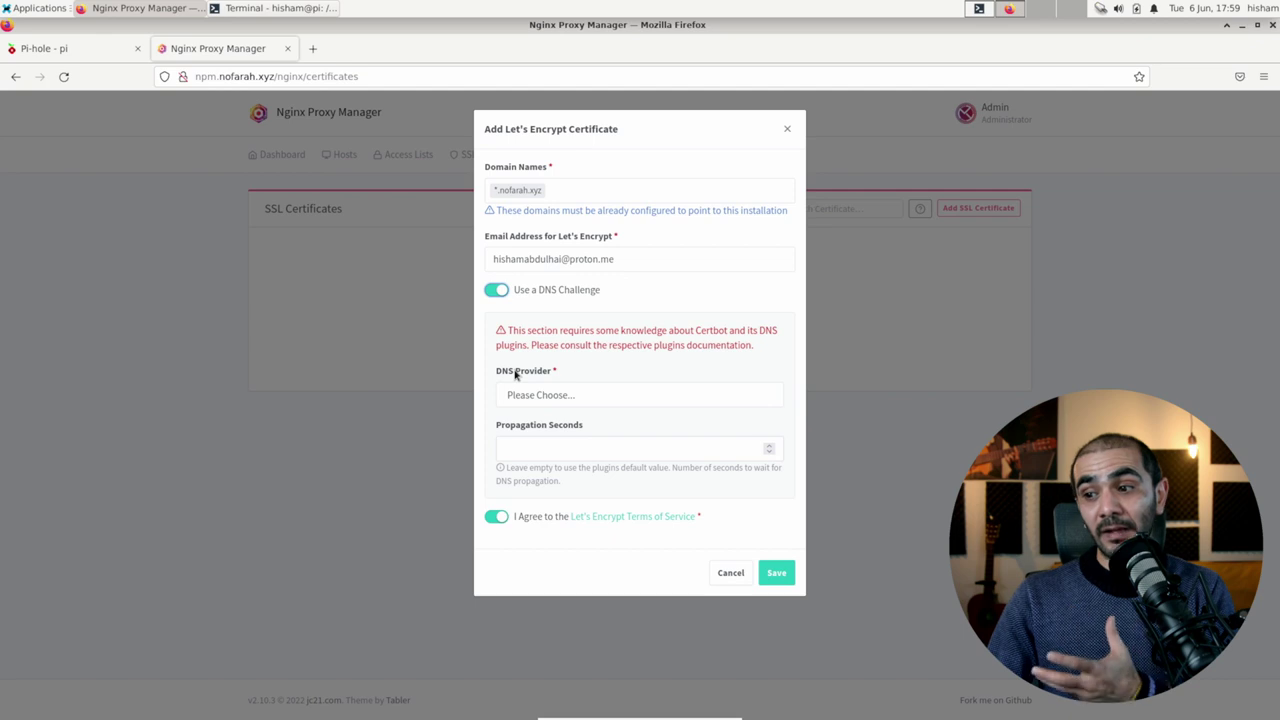
Step: Choose Cloudflare as DNS provider and select the sample API token in Credentials File Content
{"action": "left_click", "coordinate": [537, 395]}
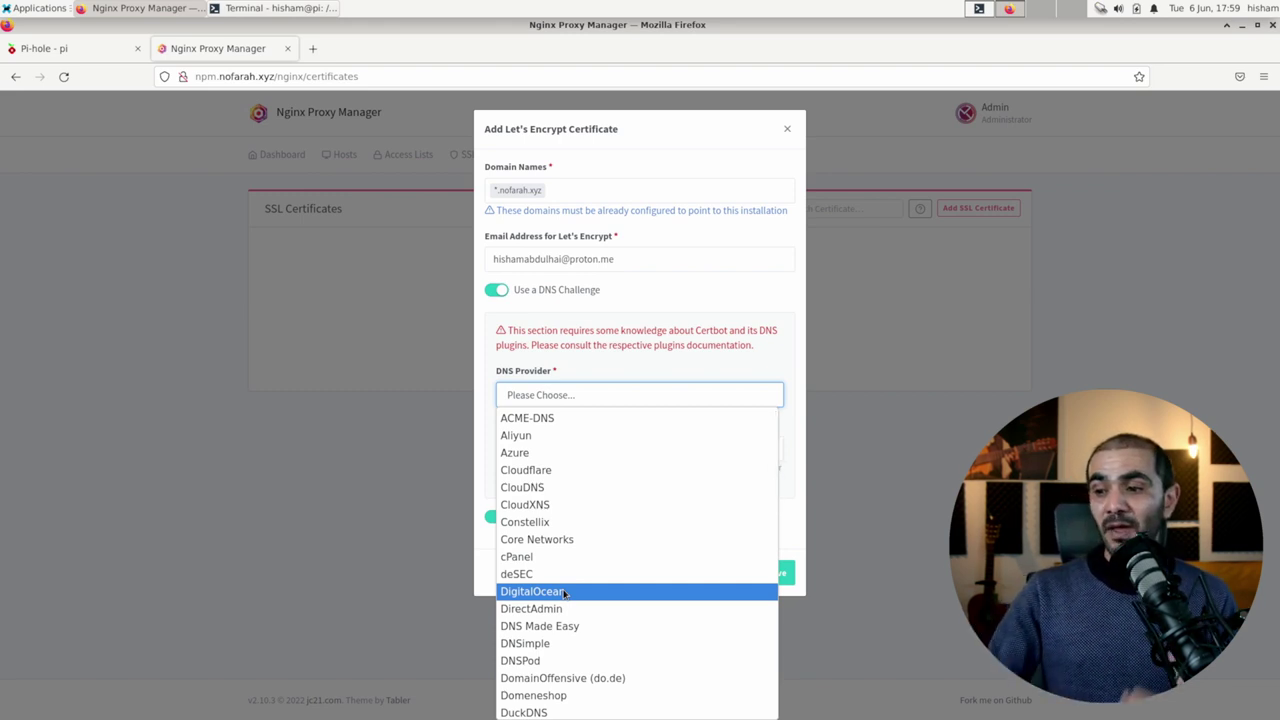
{"action": "left_click", "coordinate": [560, 470]}
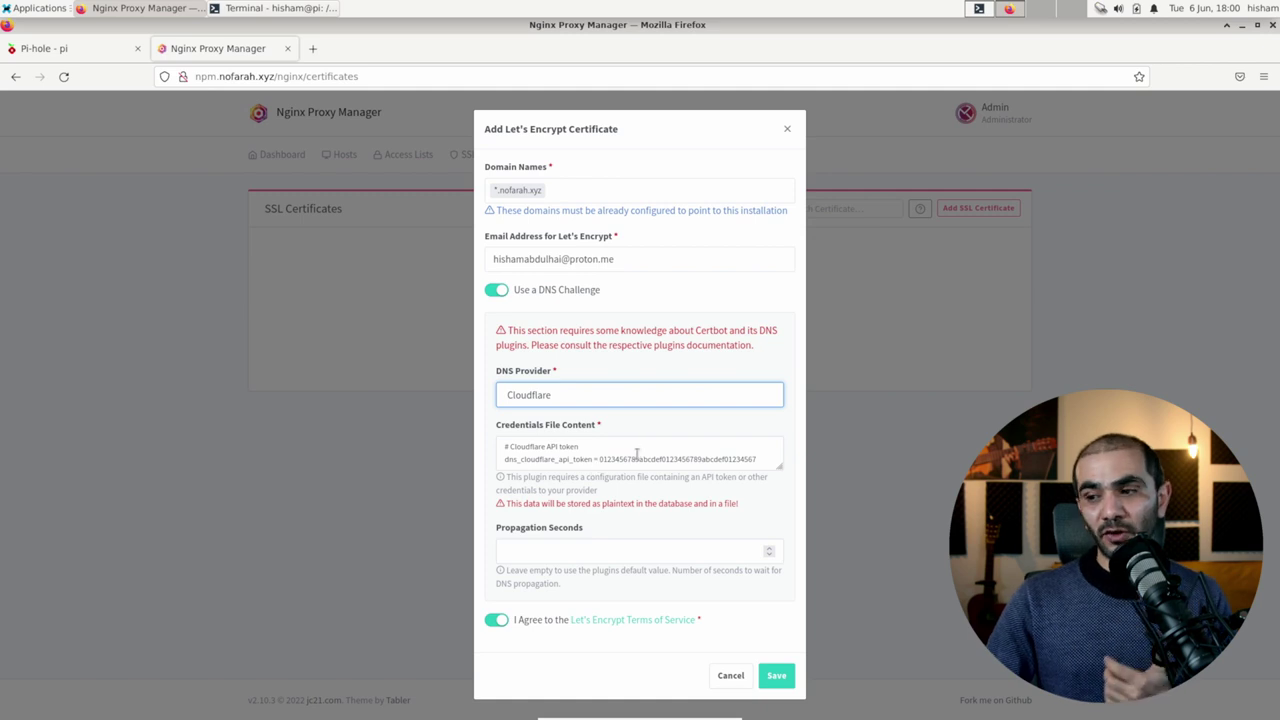
{"action": "double_click", "coordinate": [633, 459]}
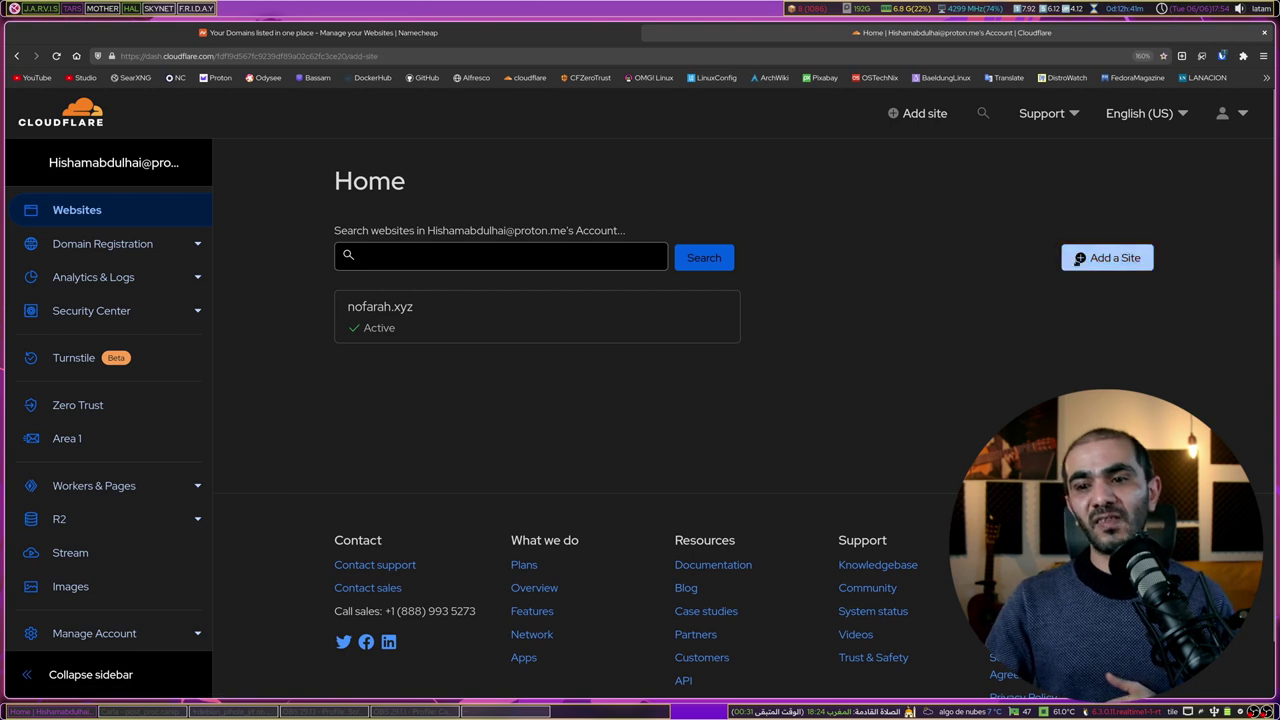
Step: Submit nofarahtux.xyz as a new Cloudflare site and continue with the Free plan
{"action": "left_click", "coordinate": [1080, 258]}
{"action": "left_click", "coordinate": [323, 246]}
{"action": "type", "text": "nof"}
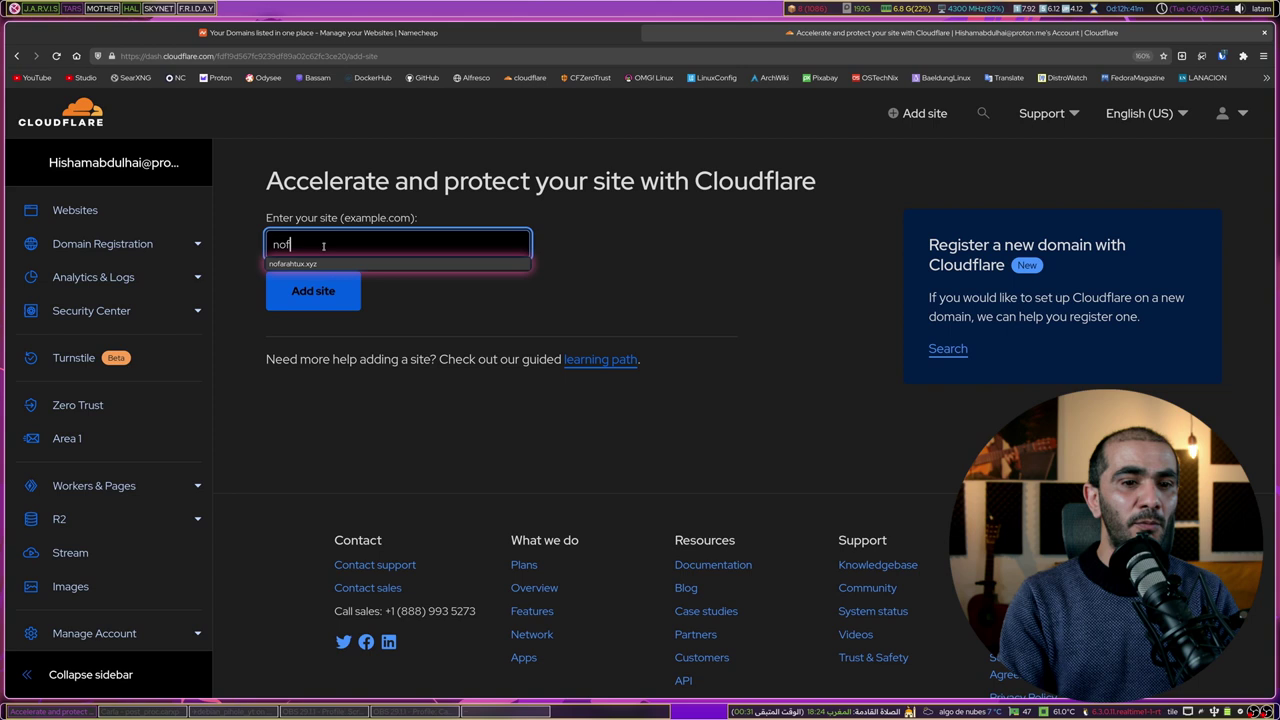
{"action": "type", "text": "arahtux.xyz"}
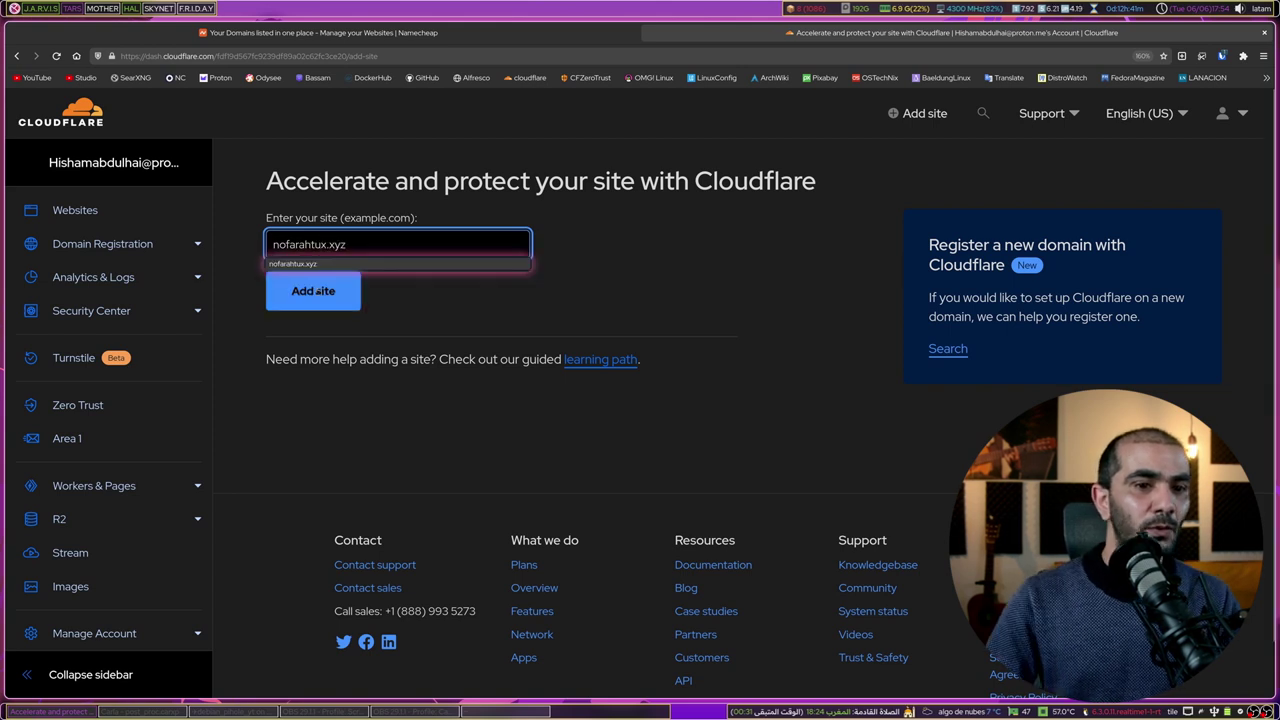
{"action": "left_click", "coordinate": [316, 291]}
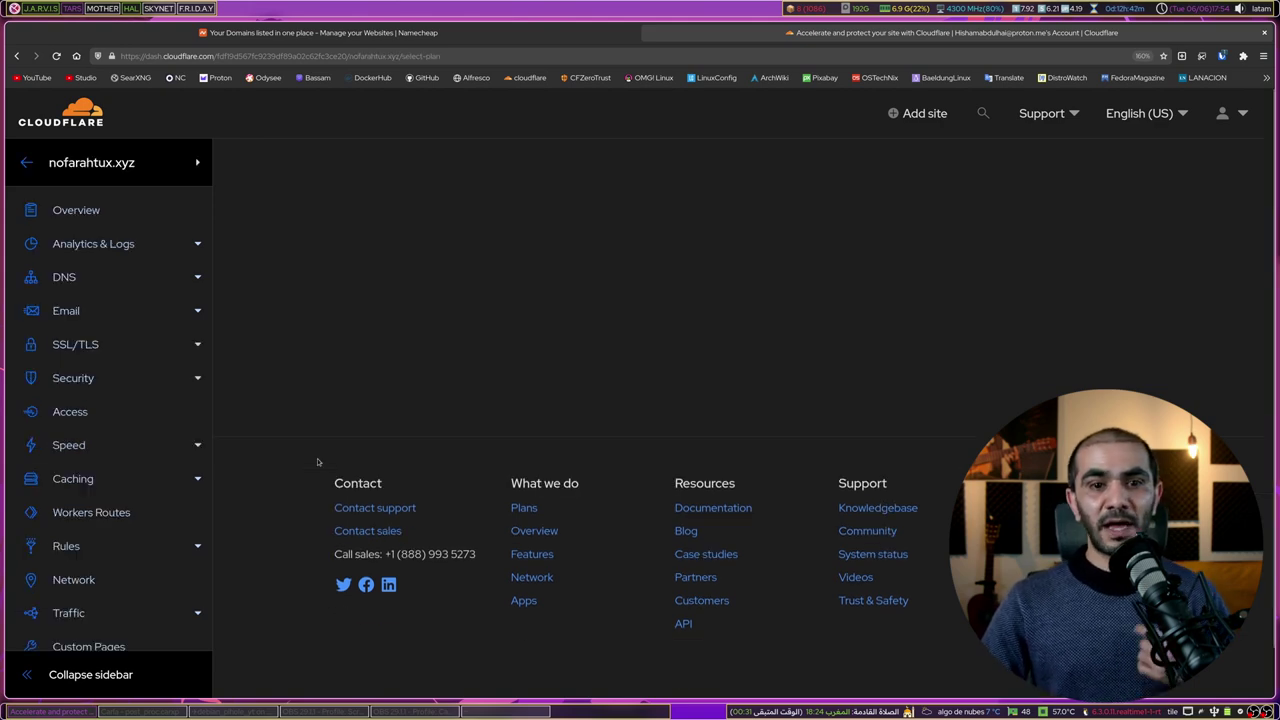
{"action": "scroll", "coordinate": [386, 457], "scroll_direction": "down", "scroll_amount": 3}
{"action": "left_click", "coordinate": [537, 488]}
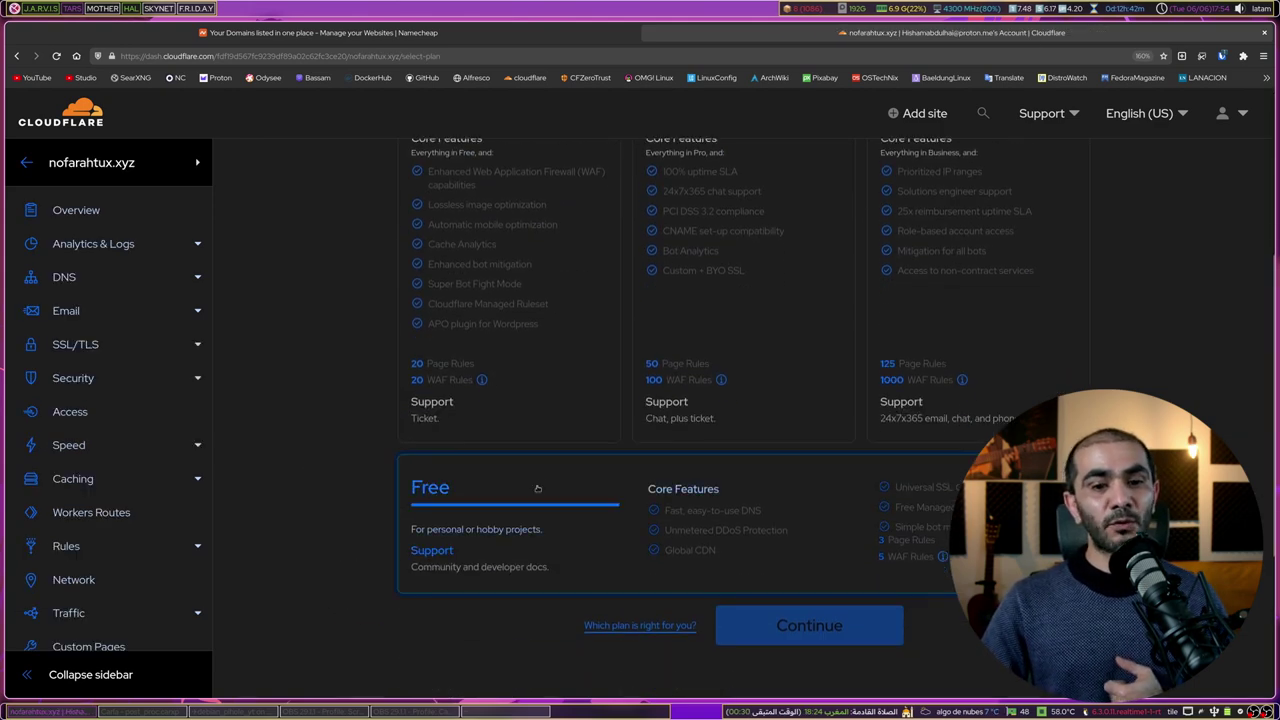
{"action": "left_click", "coordinate": [763, 628]}
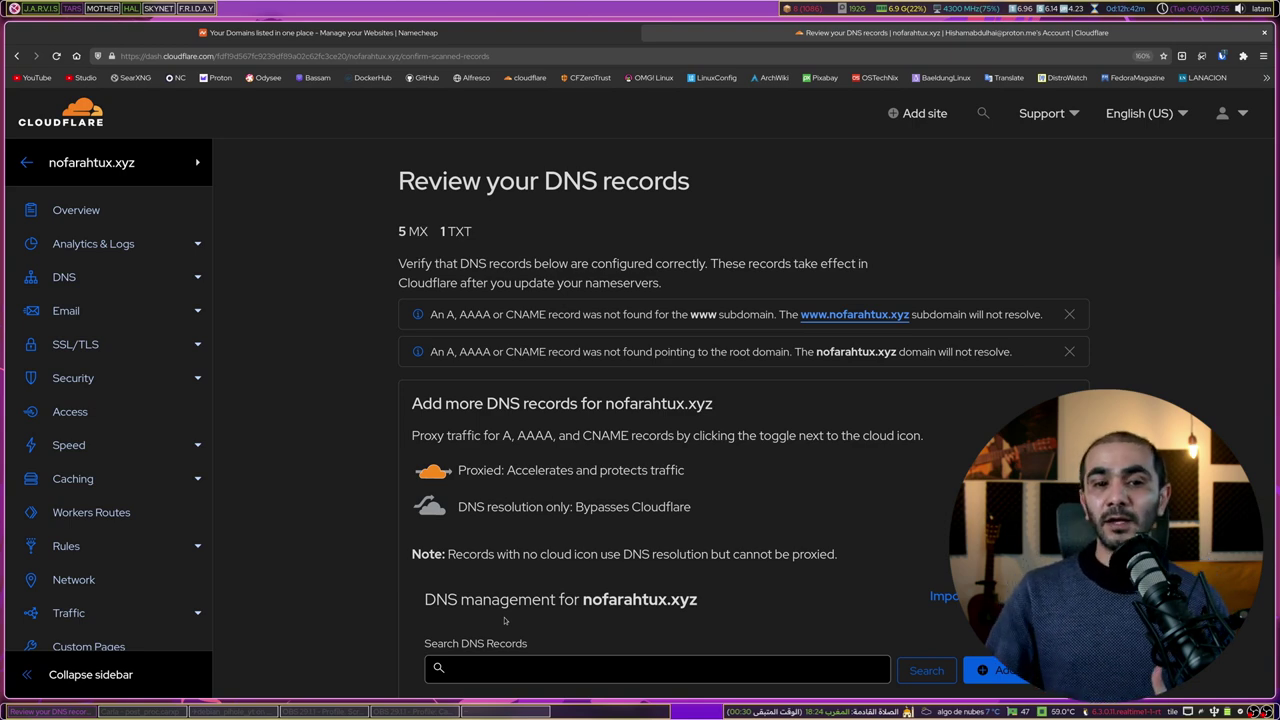
Step: Accept the detected MX and TXT records to reach the nameserver instructions
{"action": "scroll", "coordinate": [505, 620], "scroll_direction": "down", "scroll_amount": 5}
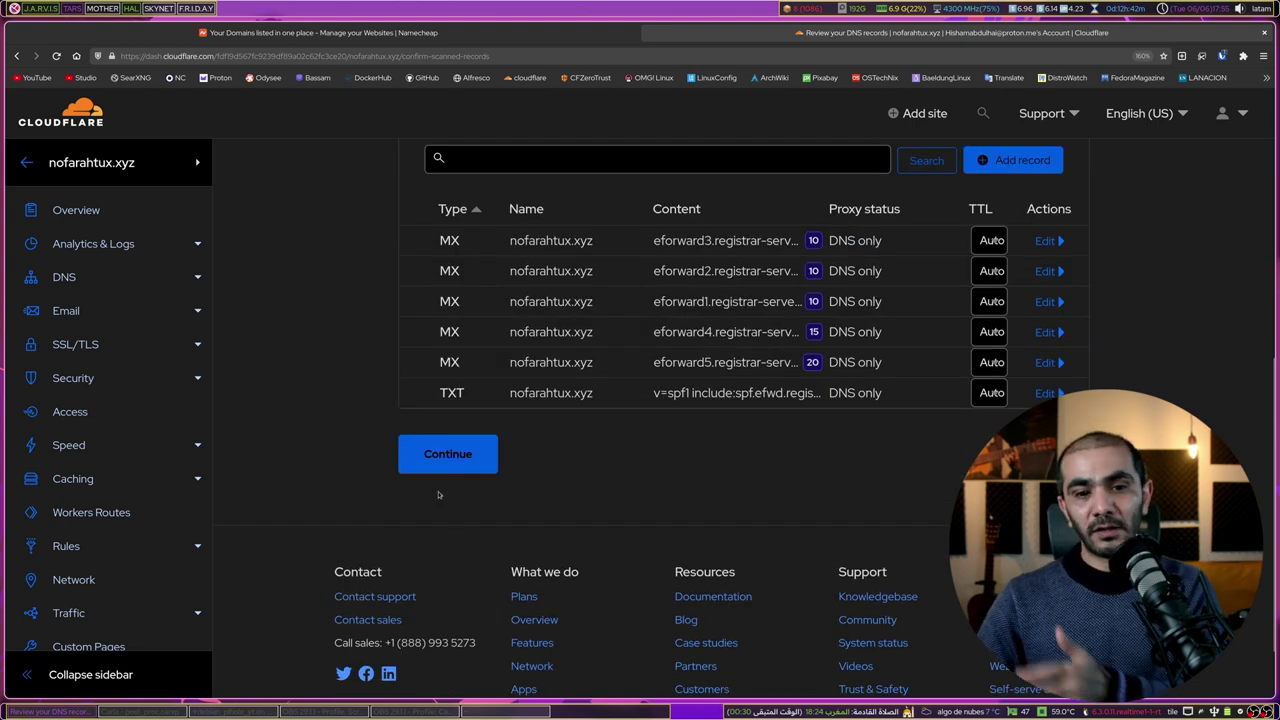
{"action": "left_click", "coordinate": [445, 458]}
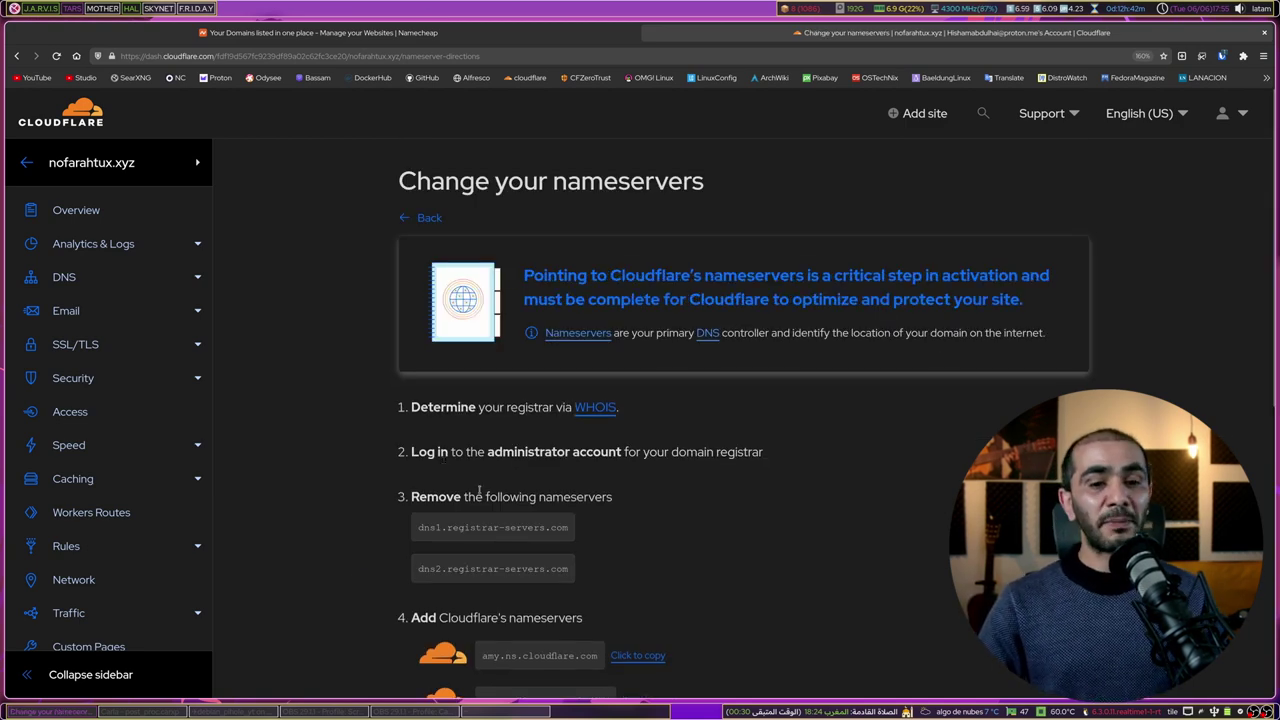
{"action": "scroll", "coordinate": [534, 440], "scroll_direction": "down", "scroll_amount": 2}
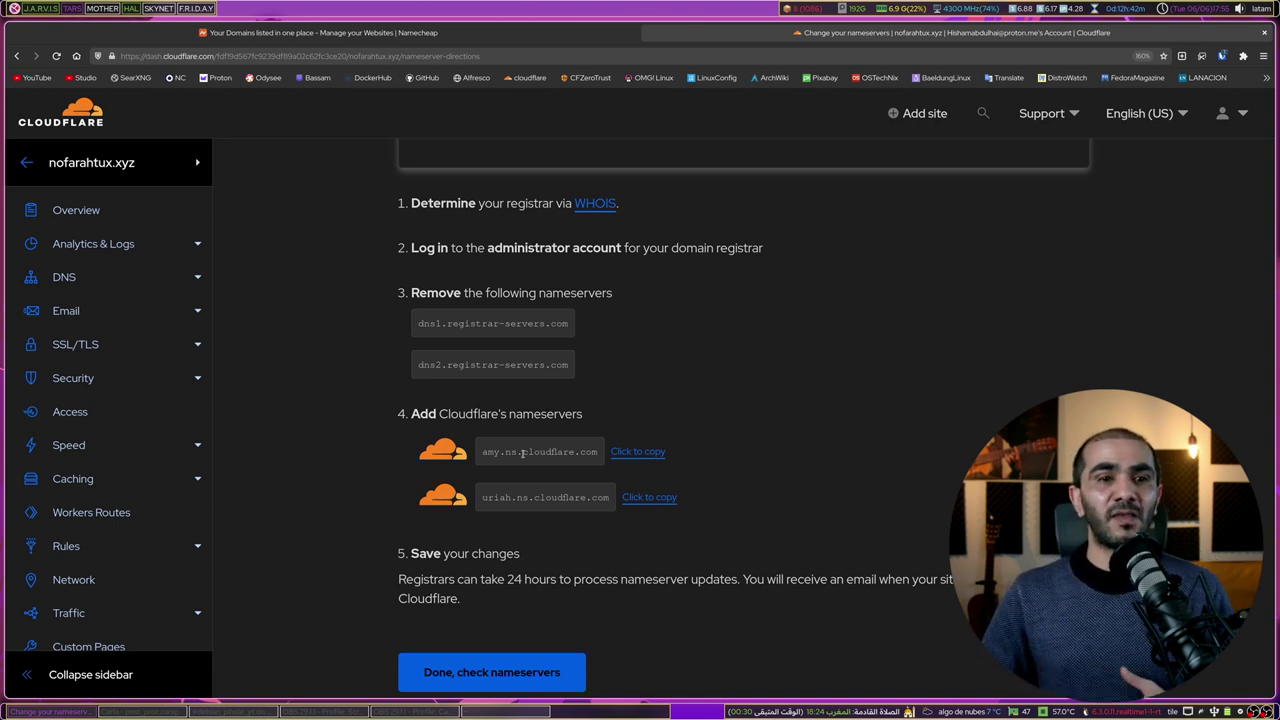
Step: In Namecheap's Domain List, tick the nofarahtux.xyz domain
{"action": "left_click", "coordinate": [441, 32]}
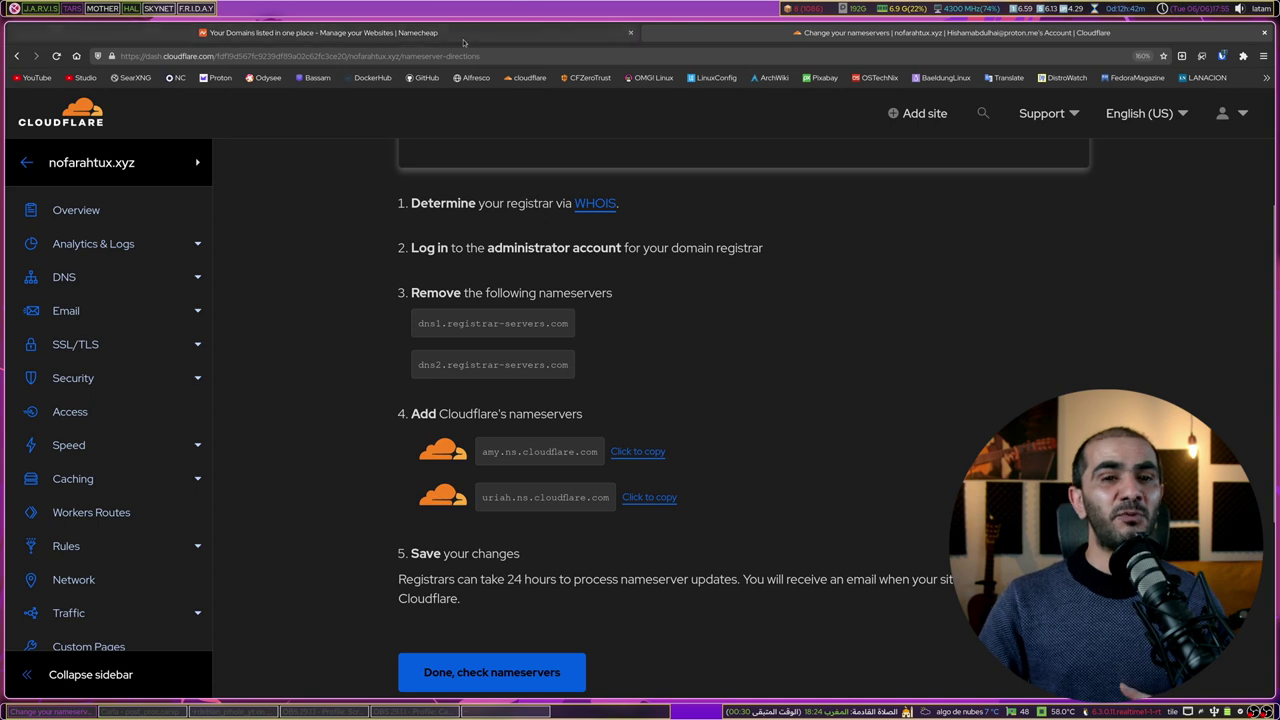
{"action": "left_click", "coordinate": [350, 377]}
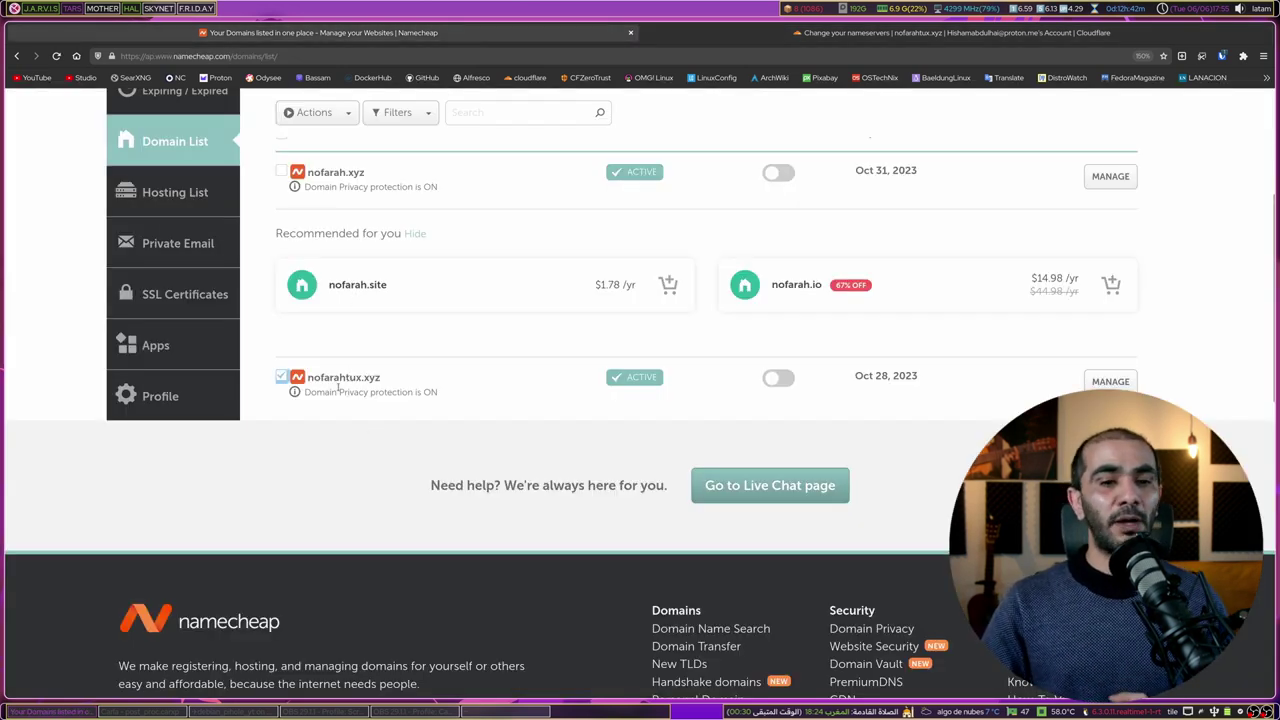
Step: Switch nofarahtux.xyz to Custom DNS with amy.ns.cloudflare.com as the first nameserver
{"action": "left_click", "coordinate": [290, 379]}
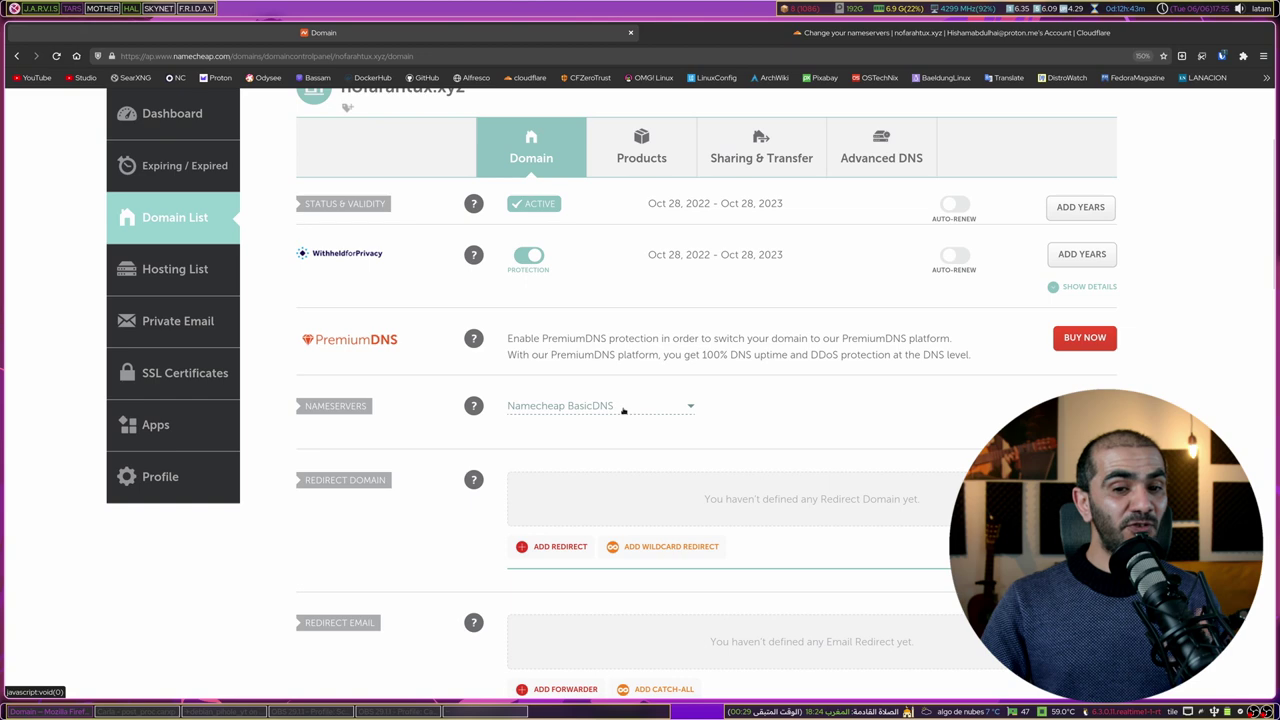
{"action": "left_click", "coordinate": [622, 410]}
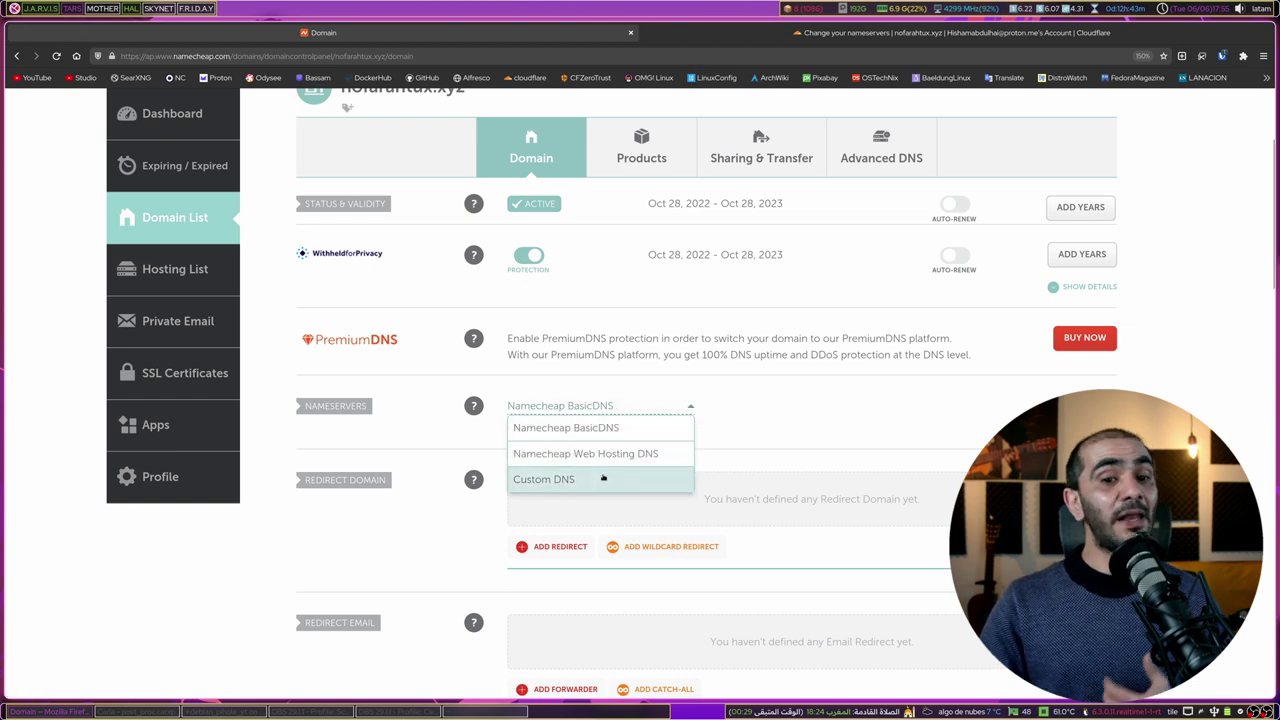
{"action": "left_click", "coordinate": [602, 479]}
{"action": "left_click", "coordinate": [950, 32]}
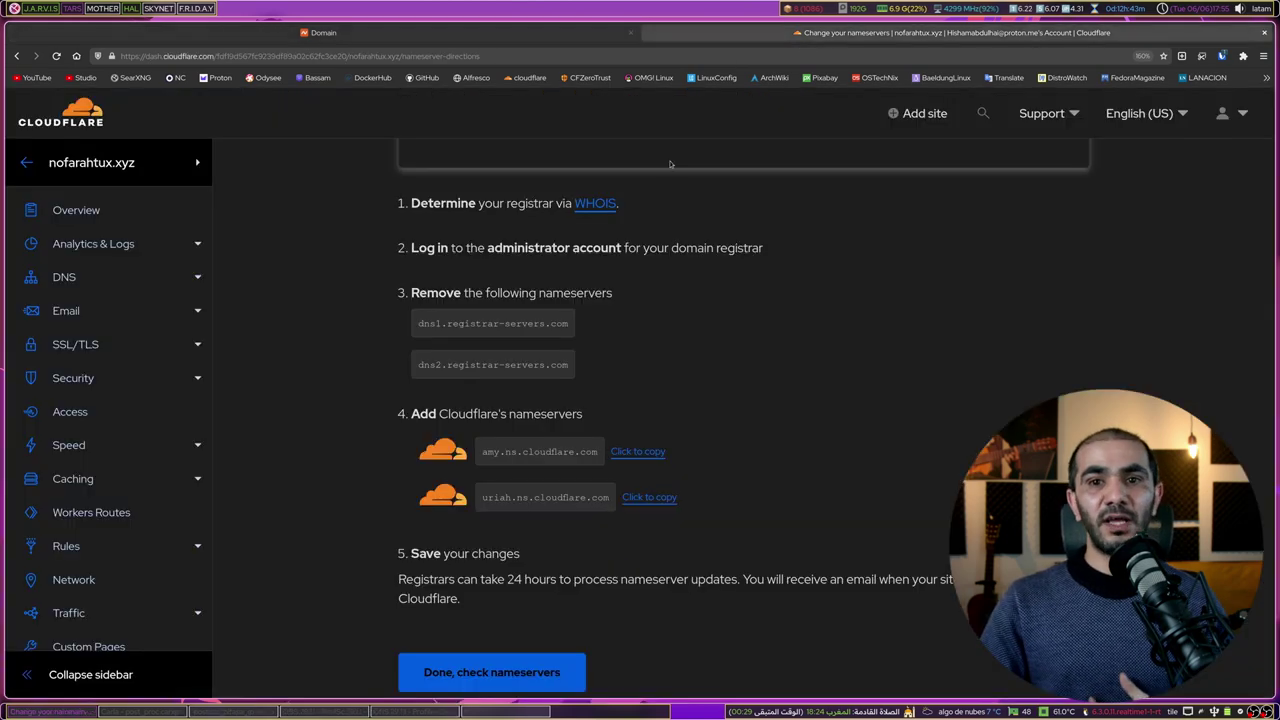
{"action": "left_click", "coordinate": [627, 452]}
{"action": "key", "text": "ctrl+Page_Up"}
{"action": "key", "text": "ctrl+v"}
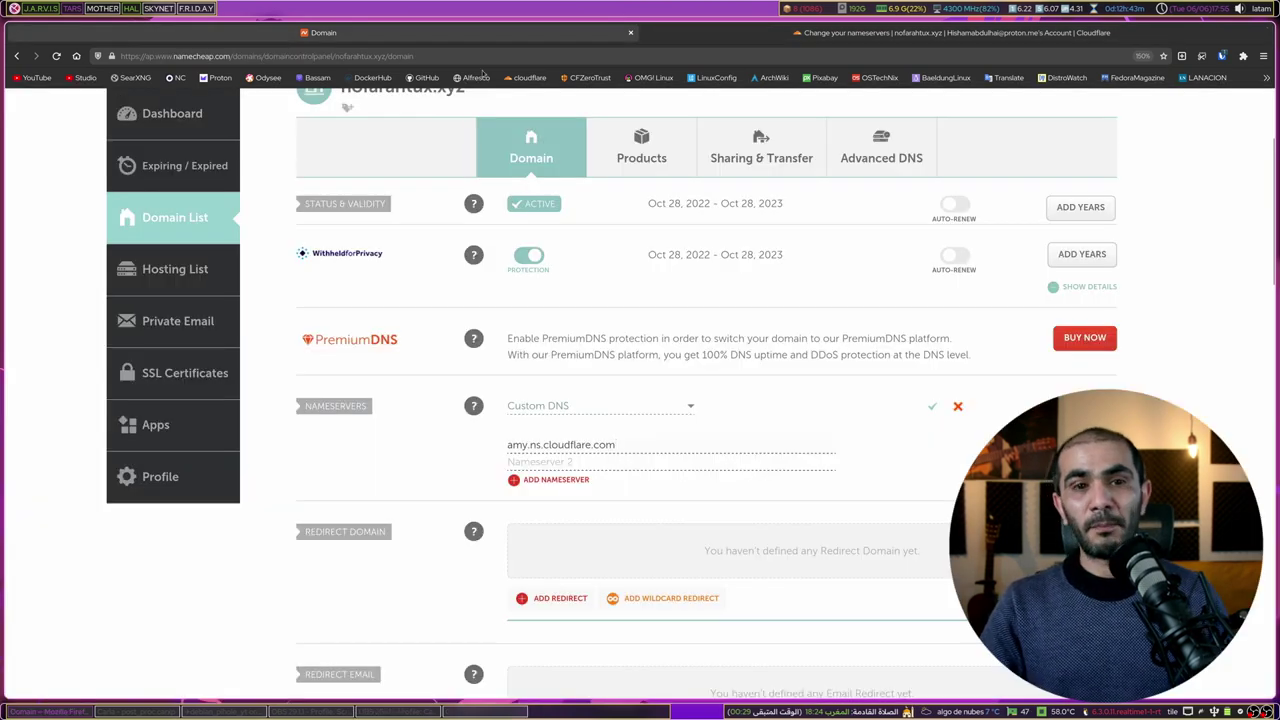
Step: Add uriah.ns.cloudflare.com as the second nameserver, save, and return to Cloudflare
{"action": "left_click", "coordinate": [748, 36]}
{"action": "left_click", "coordinate": [637, 497]}
{"action": "left_click", "coordinate": [552, 36]}
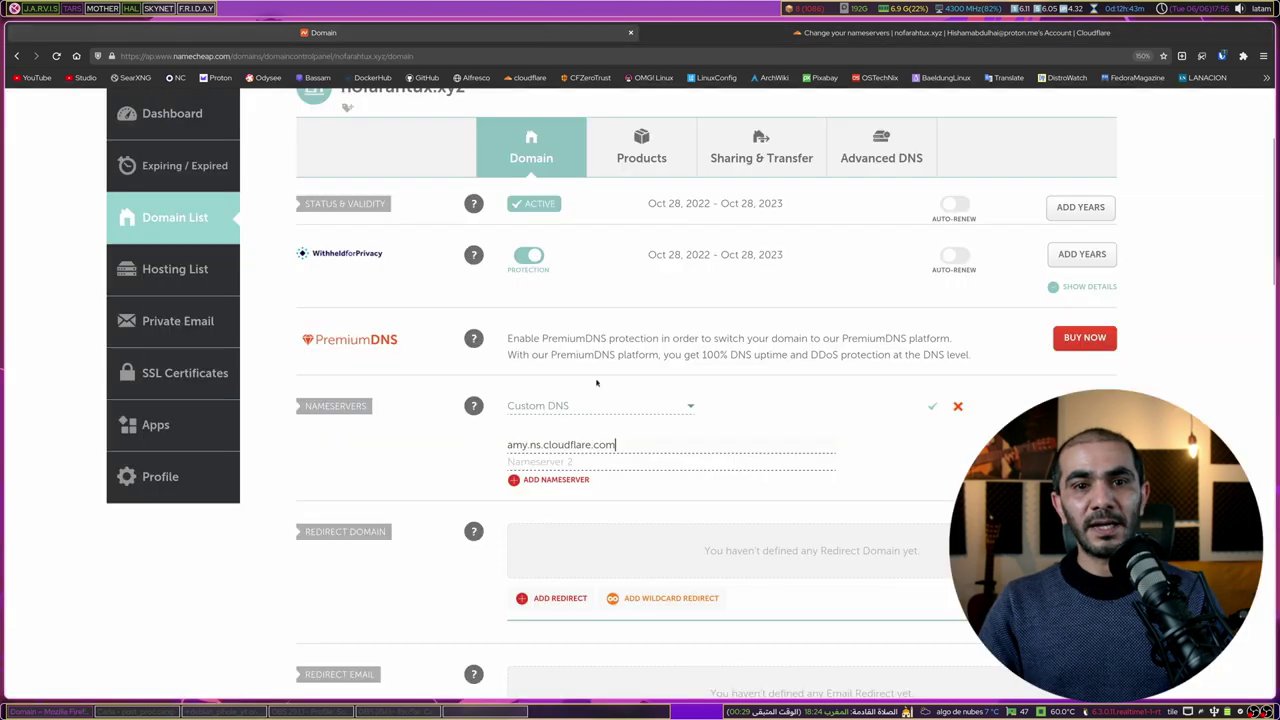
{"action": "key", "text": "Tab"}
{"action": "key", "text": "ctrl+v"}
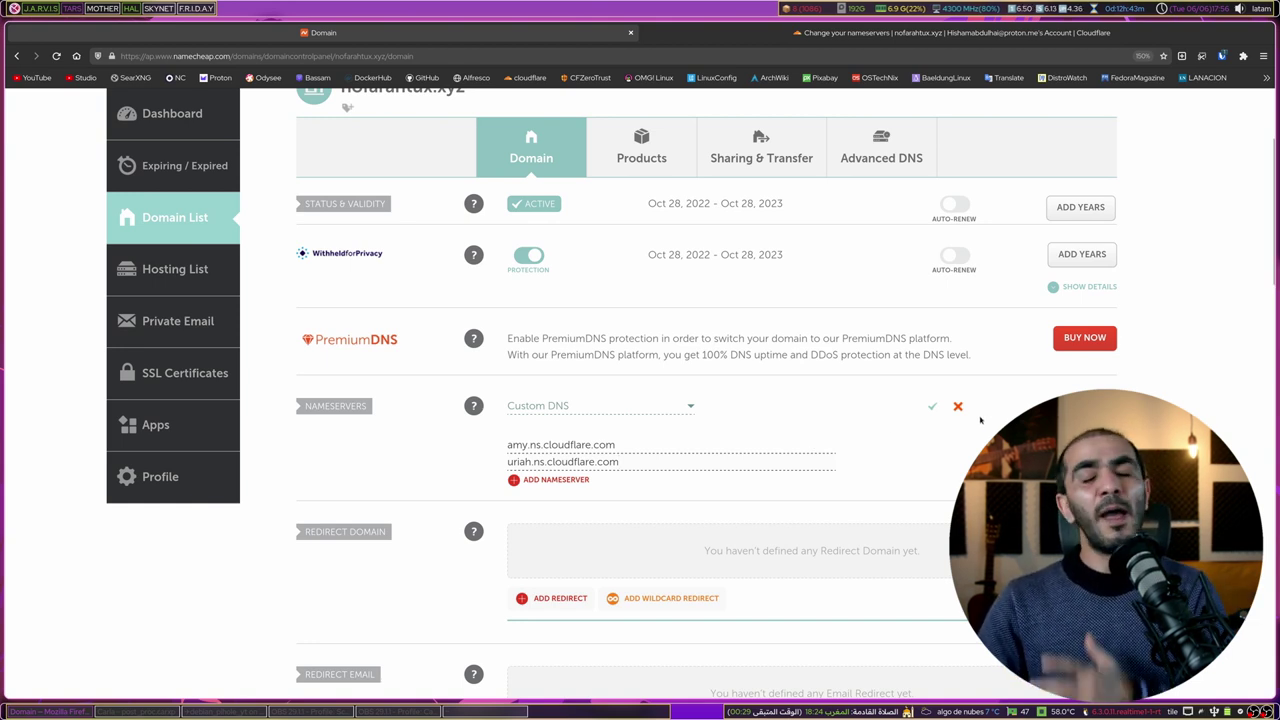
{"action": "left_click", "coordinate": [933, 410]}
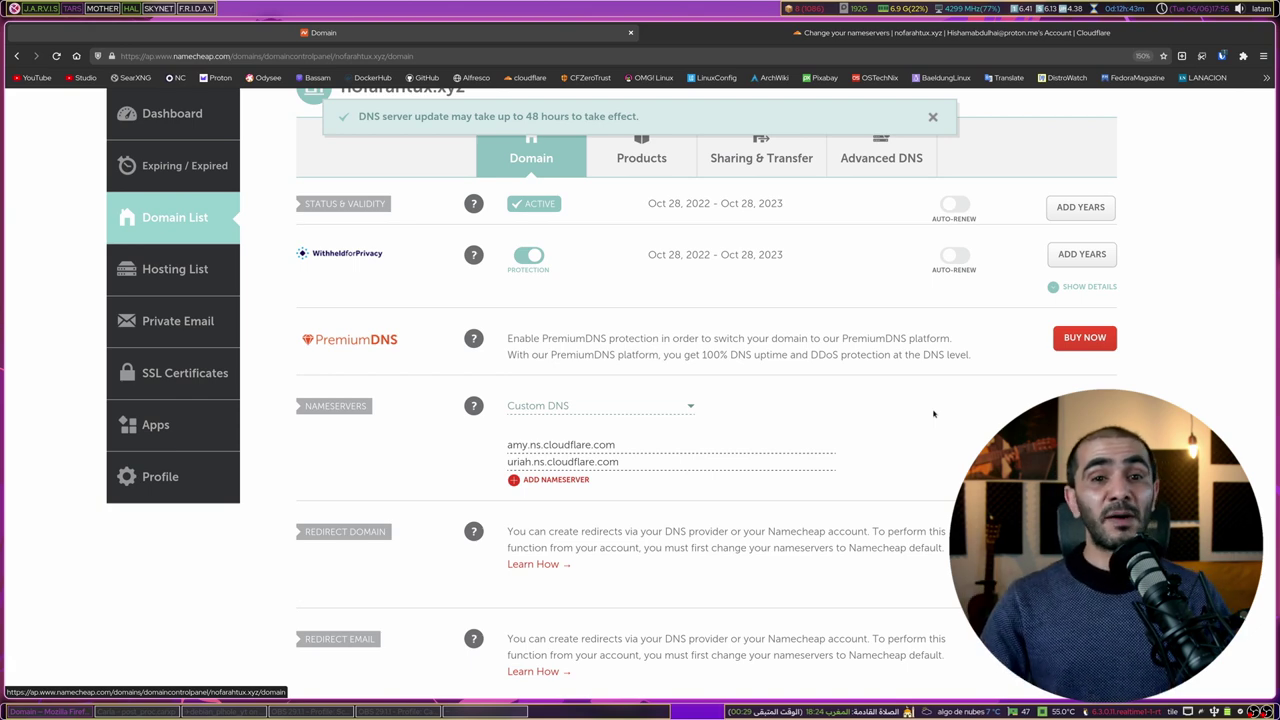
{"action": "key", "text": "ctrl+Tab"}
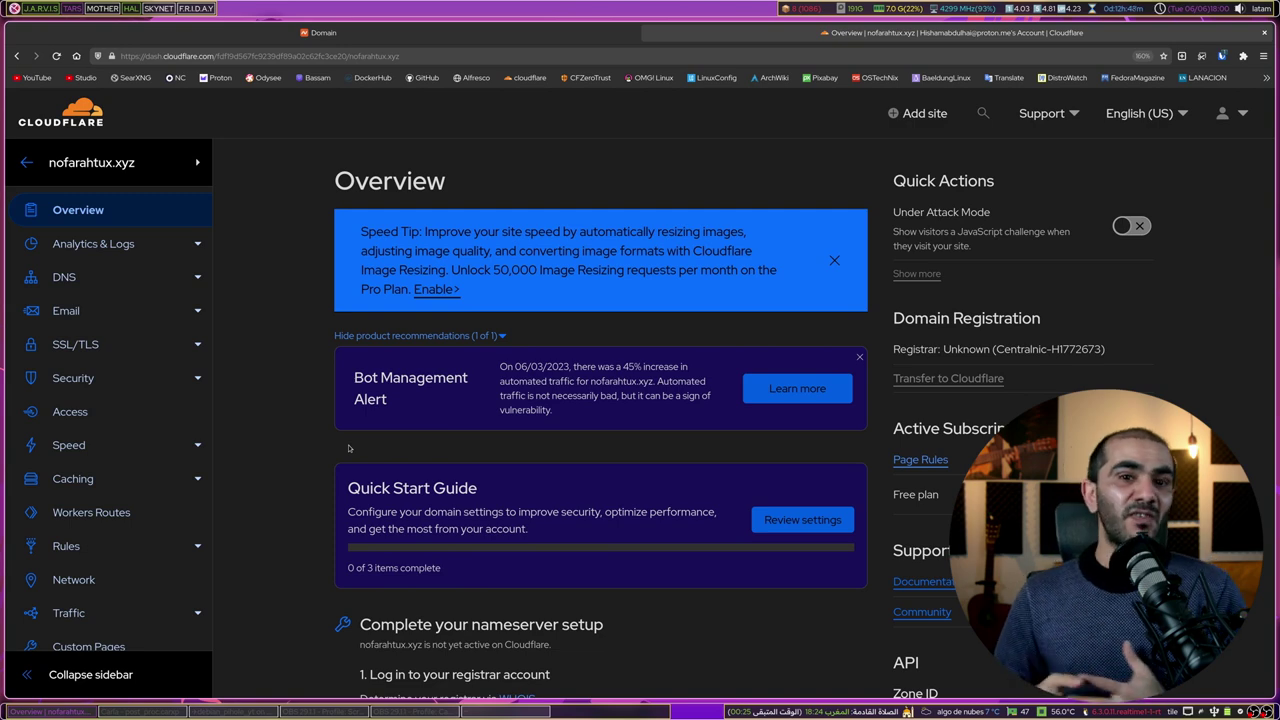
Step: Go from the account menu's profile to API Tokens and begin creating a token
{"action": "left_click", "coordinate": [834, 260]}
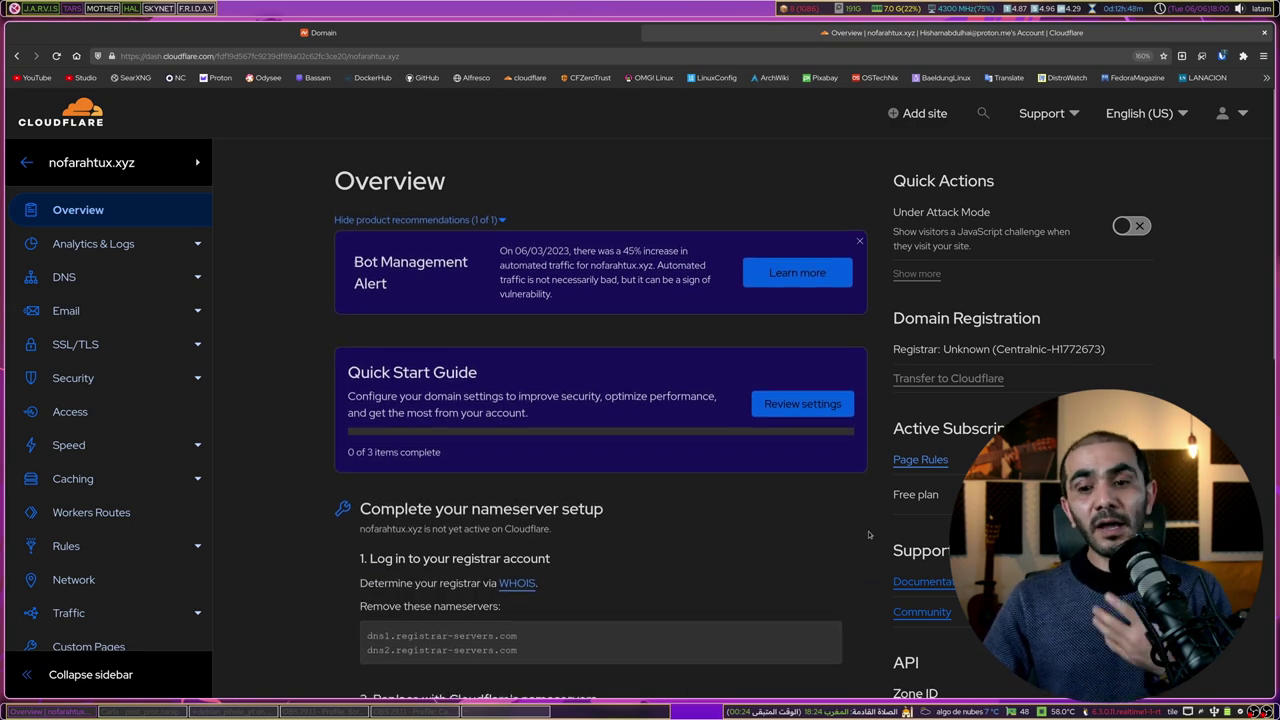
{"action": "scroll", "coordinate": [868, 535], "scroll_direction": "down", "scroll_amount": 3}
{"action": "scroll", "coordinate": [868, 535], "scroll_direction": "up", "scroll_amount": 4}
{"action": "left_click", "coordinate": [45, 120]}
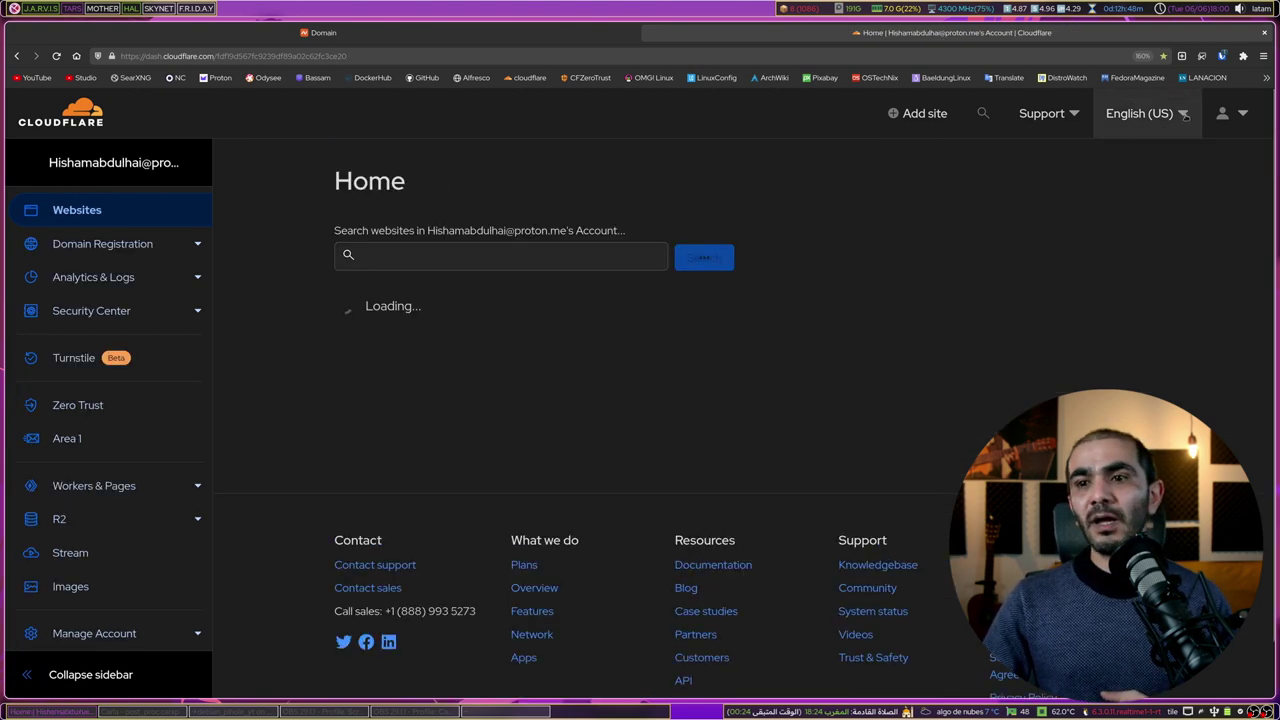
{"action": "left_click", "coordinate": [1222, 115]}
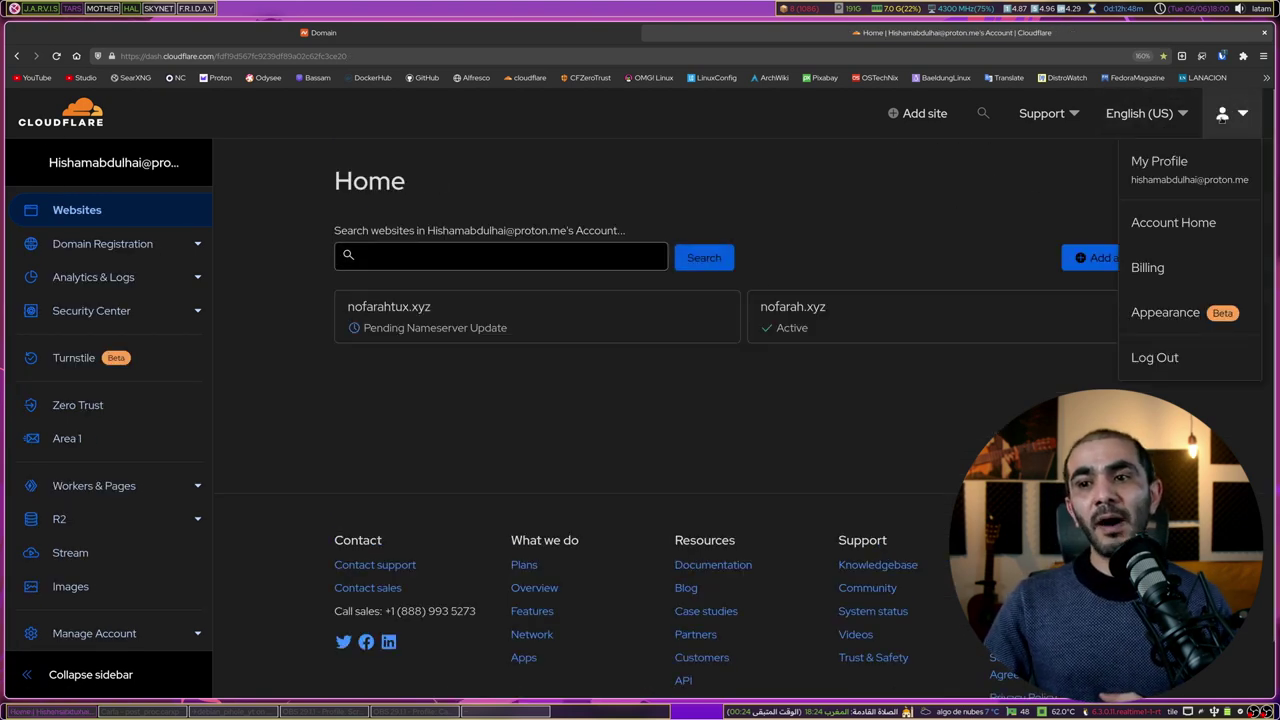
{"action": "left_click", "coordinate": [1188, 178]}
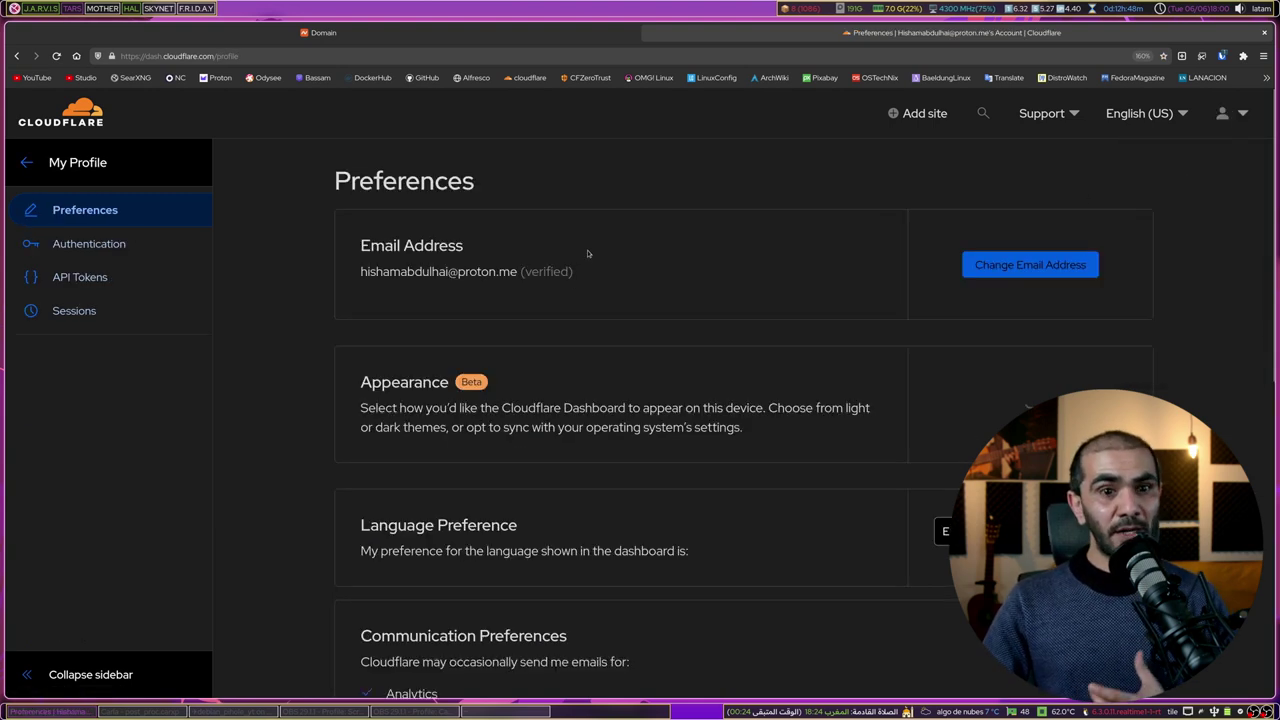
{"action": "left_click", "coordinate": [104, 281]}
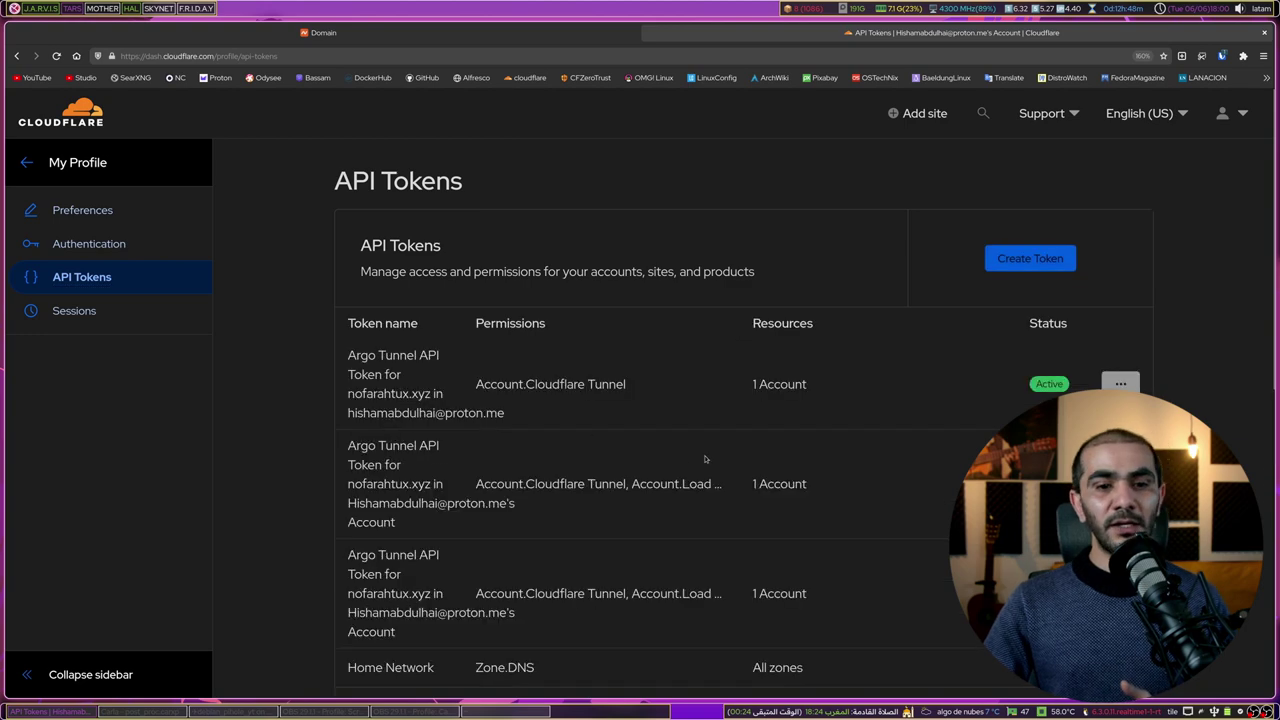
{"action": "scroll", "coordinate": [829, 413], "scroll_direction": "down", "scroll_amount": 5}
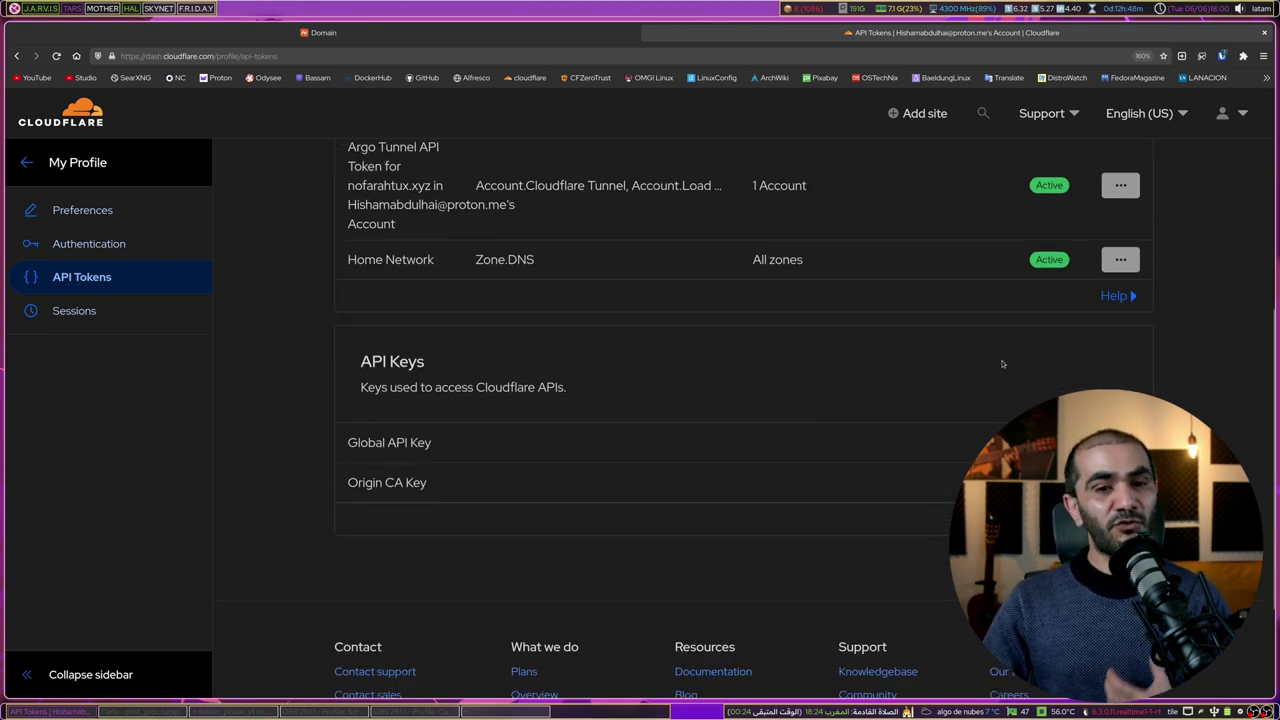
{"action": "scroll", "coordinate": [1040, 285], "scroll_direction": "up", "scroll_amount": 5}
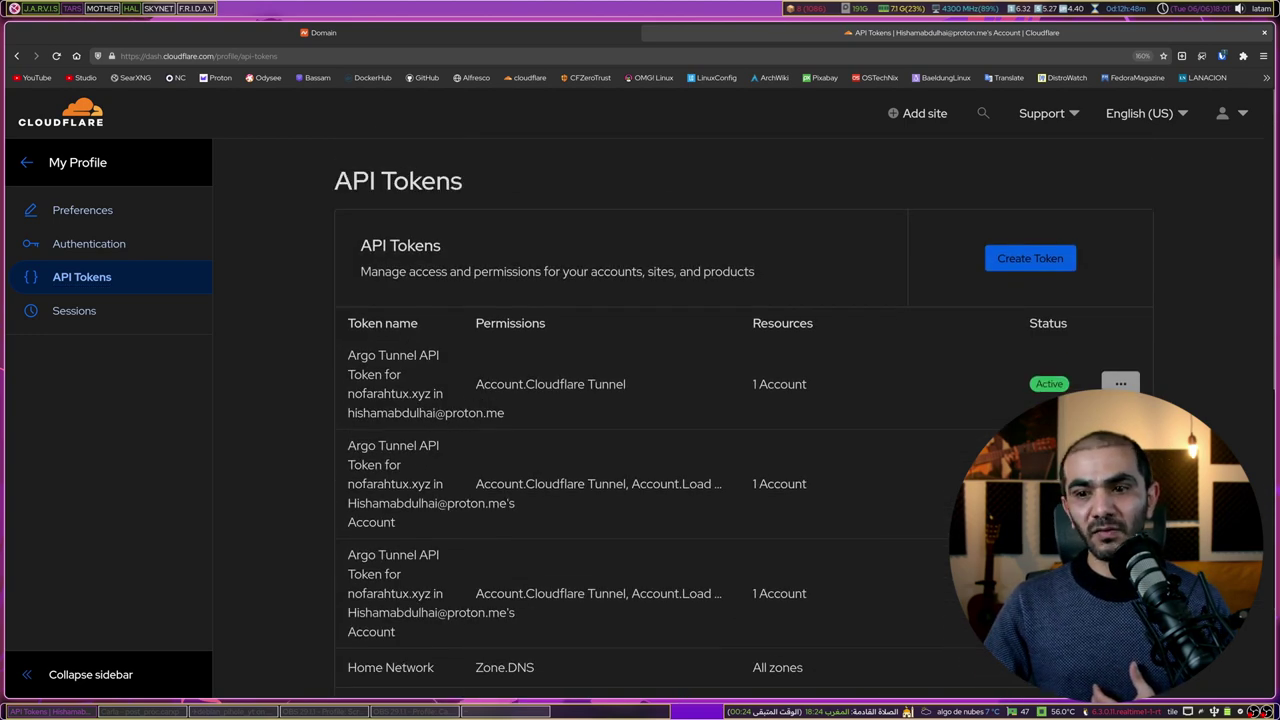
{"action": "left_click", "coordinate": [1010, 262]}
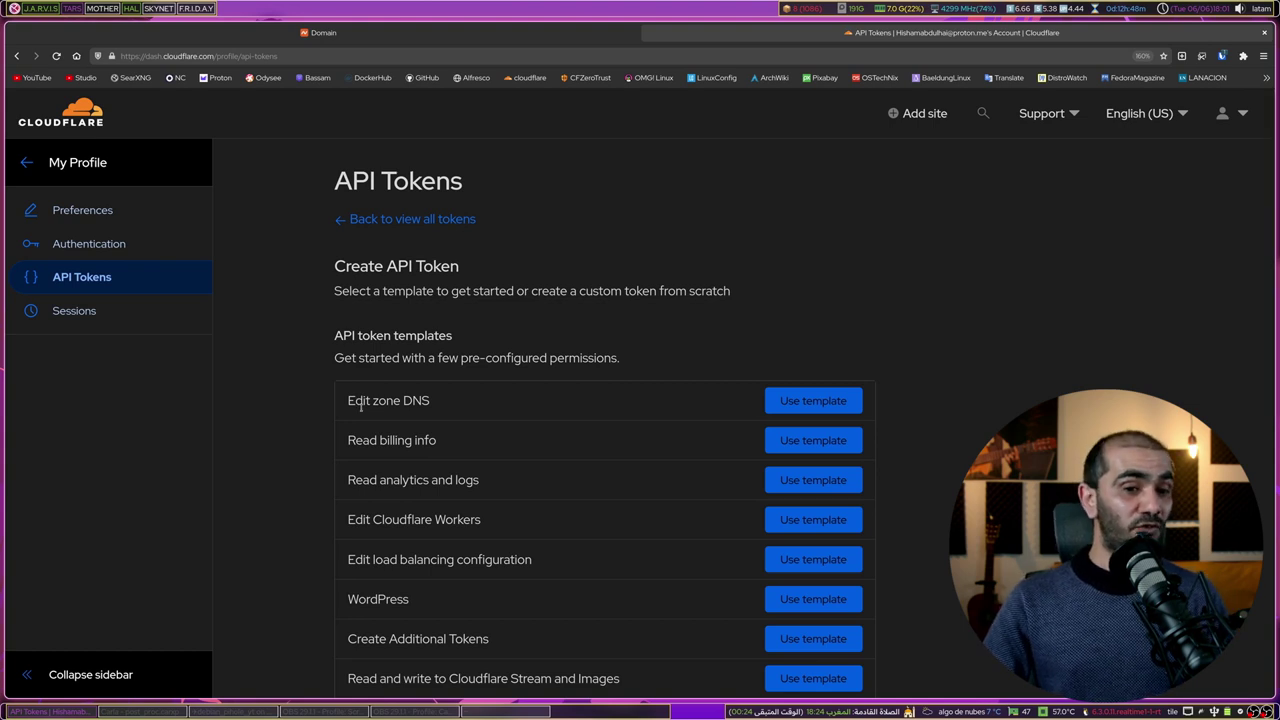
Step: Use the Edit zone DNS template, restricting the token to the nofarah.xyz zone
{"action": "left_click", "coordinate": [813, 400]}
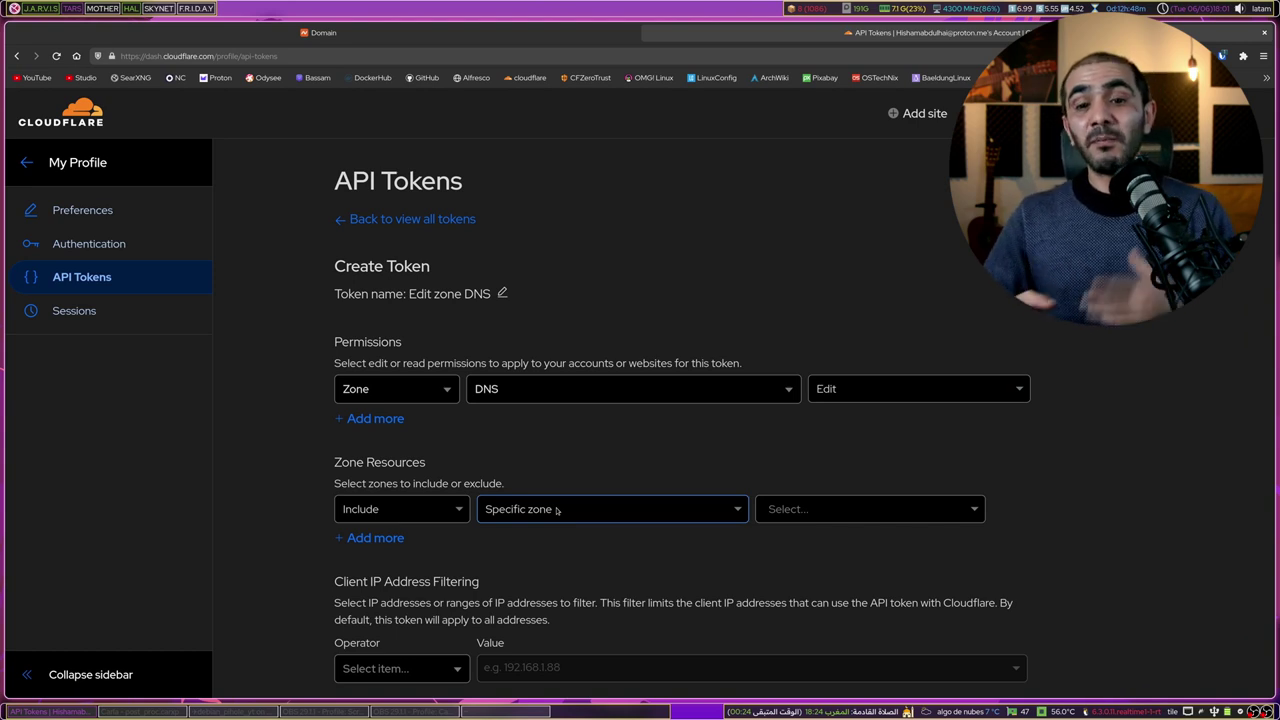
{"action": "left_click", "coordinate": [557, 510]}
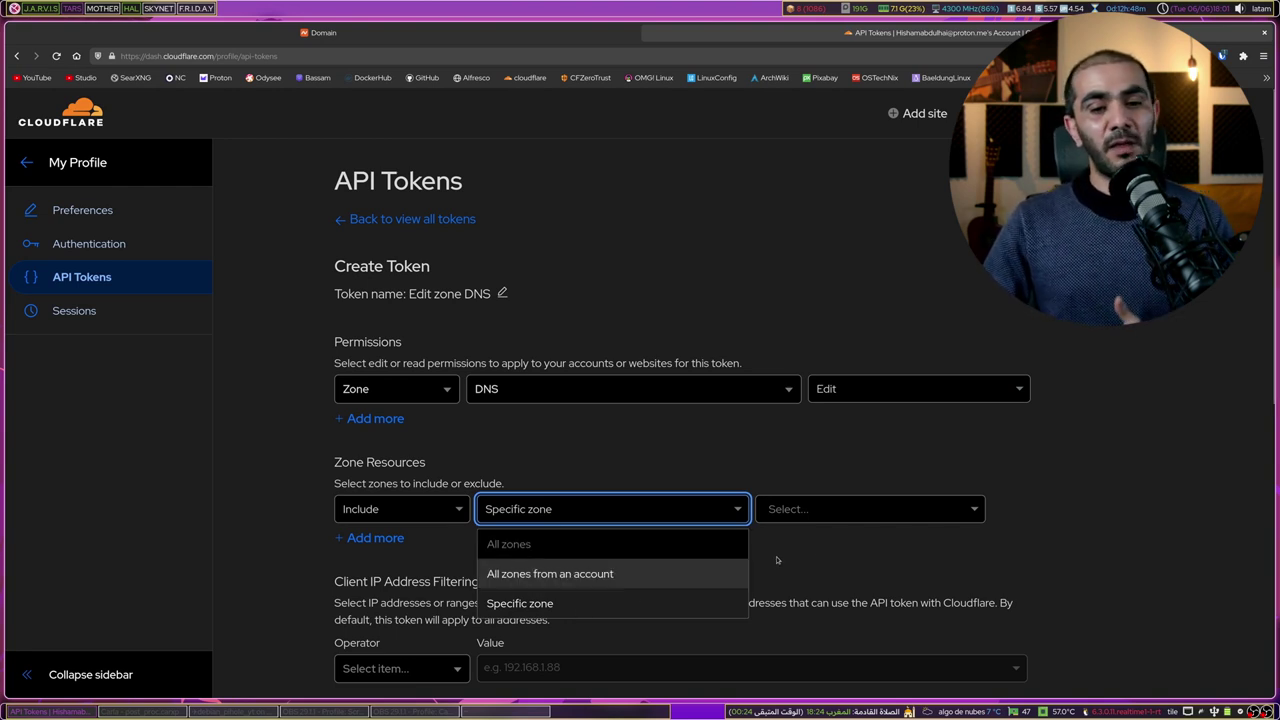
{"action": "left_click", "coordinate": [834, 512]}
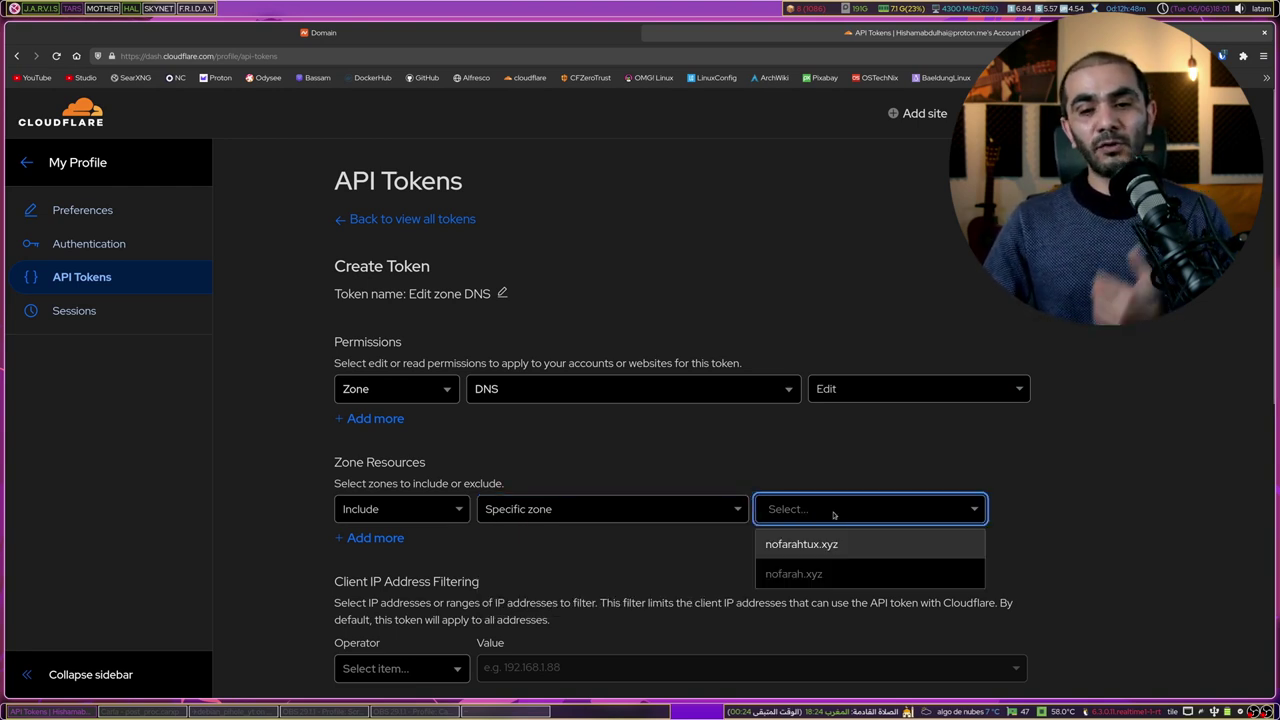
{"action": "left_click", "coordinate": [800, 574]}
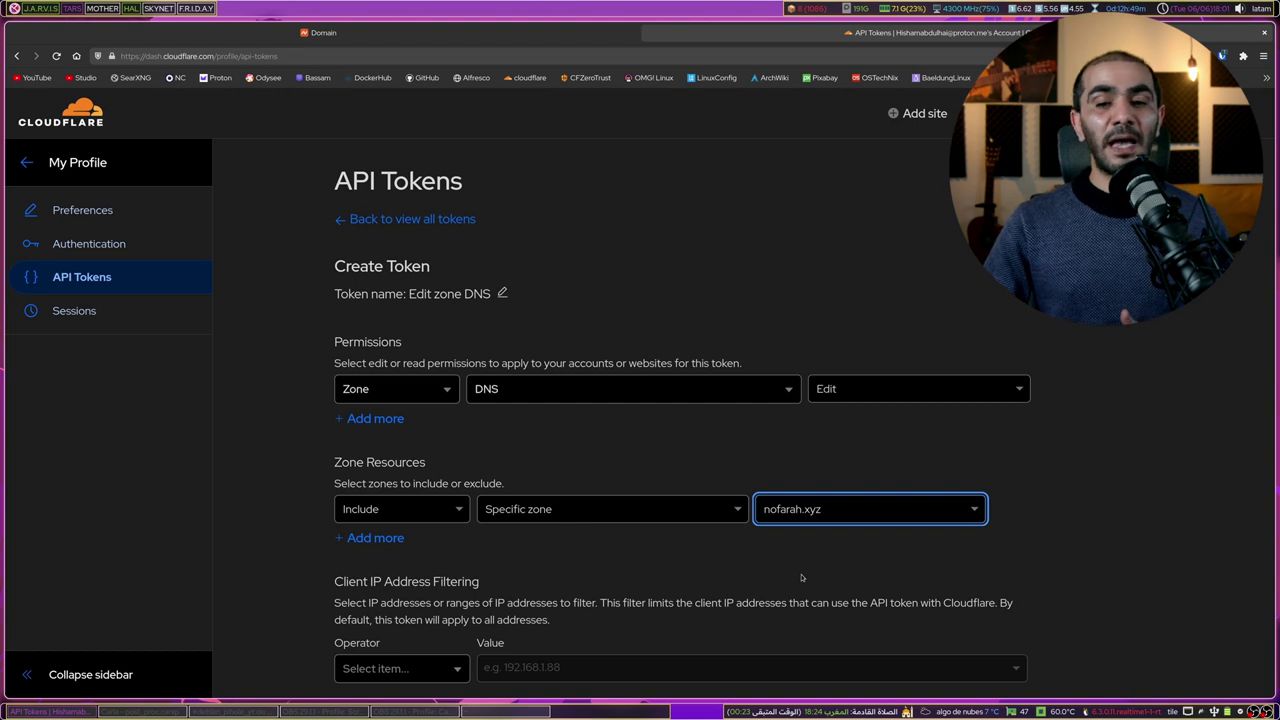
{"action": "left_click", "coordinate": [826, 520]}
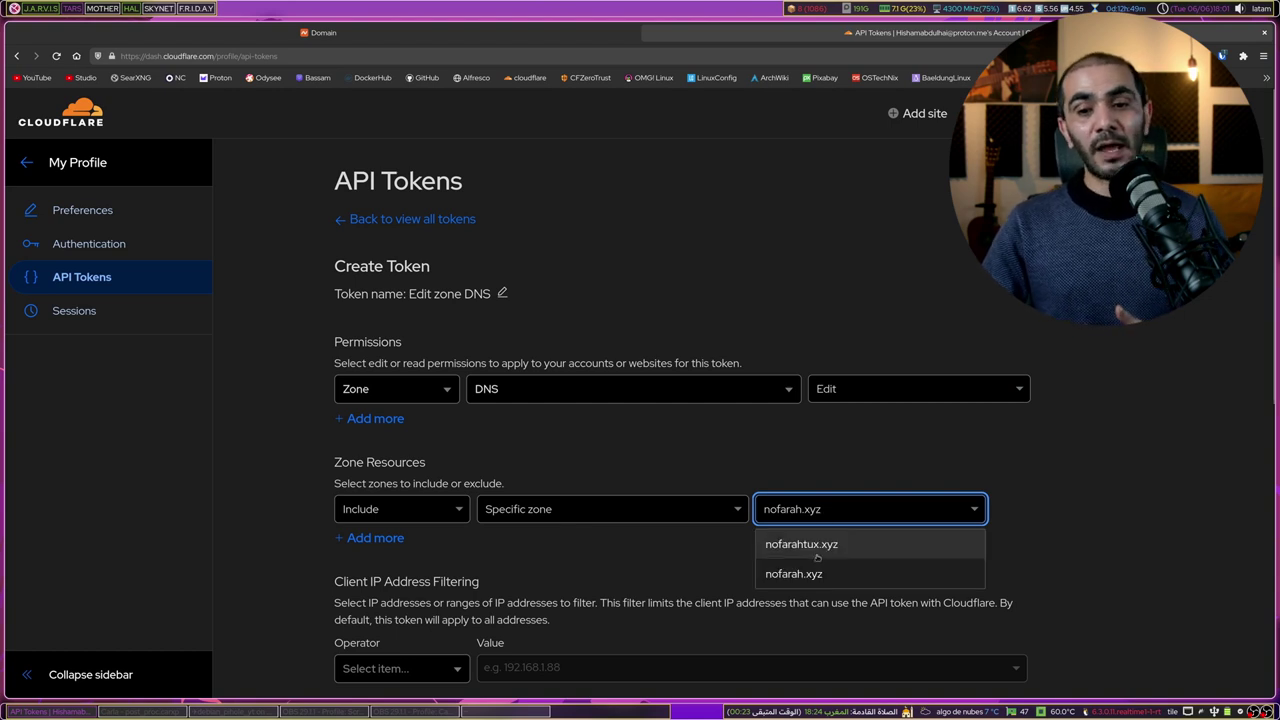
{"action": "left_click", "coordinate": [824, 509]}
{"action": "scroll", "coordinate": [803, 546], "scroll_direction": "down", "scroll_amount": 5}
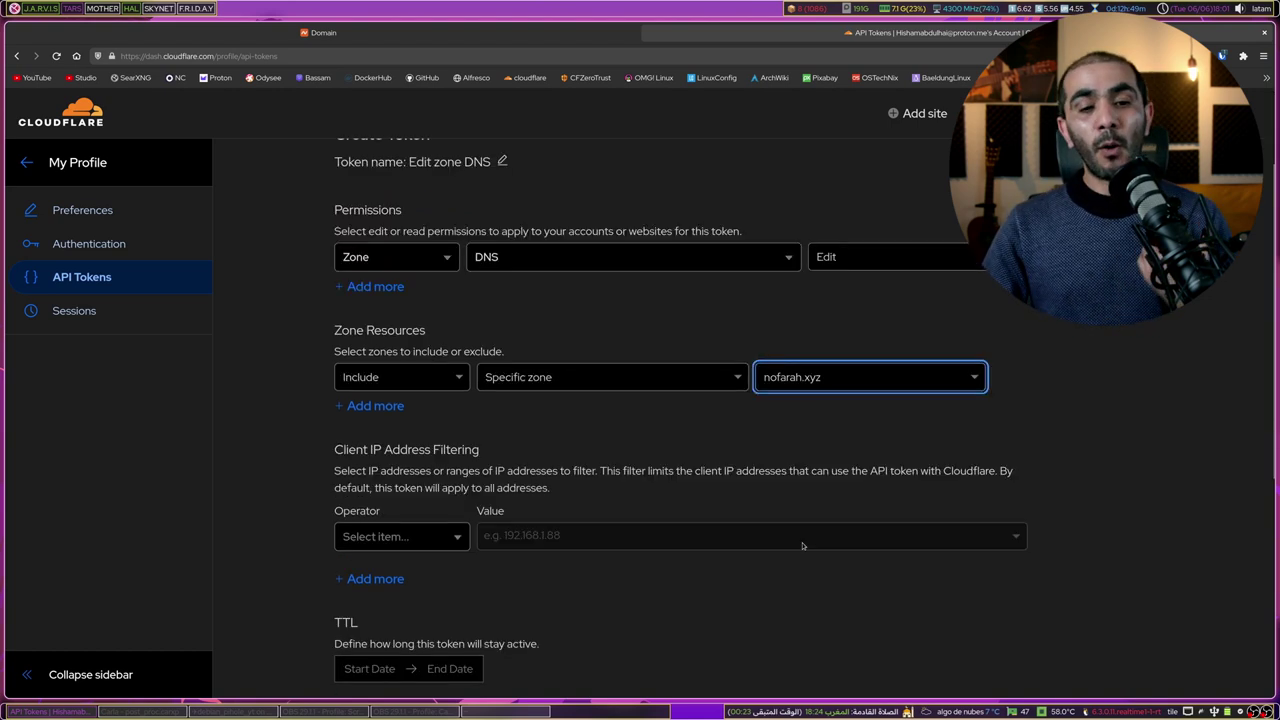
Step: Create the token from its summary and copy it to the clipboard
{"action": "left_click", "coordinate": [480, 492]}
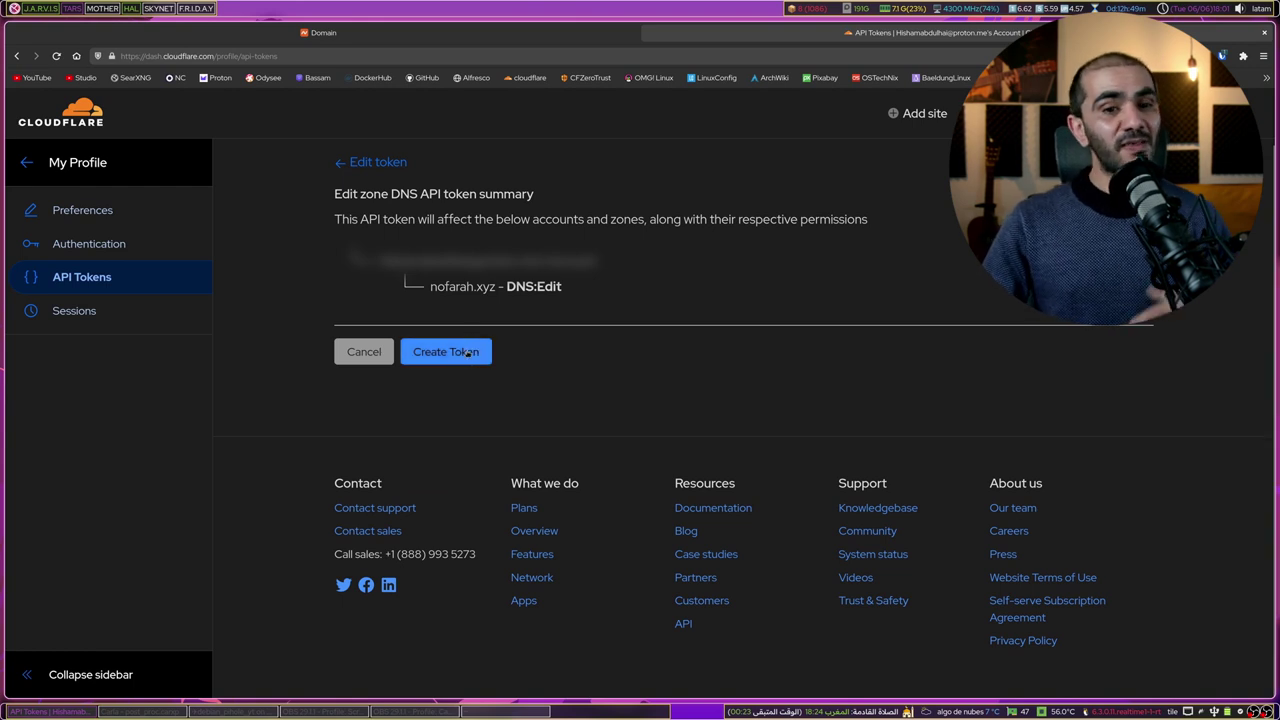
{"action": "left_click", "coordinate": [467, 353]}
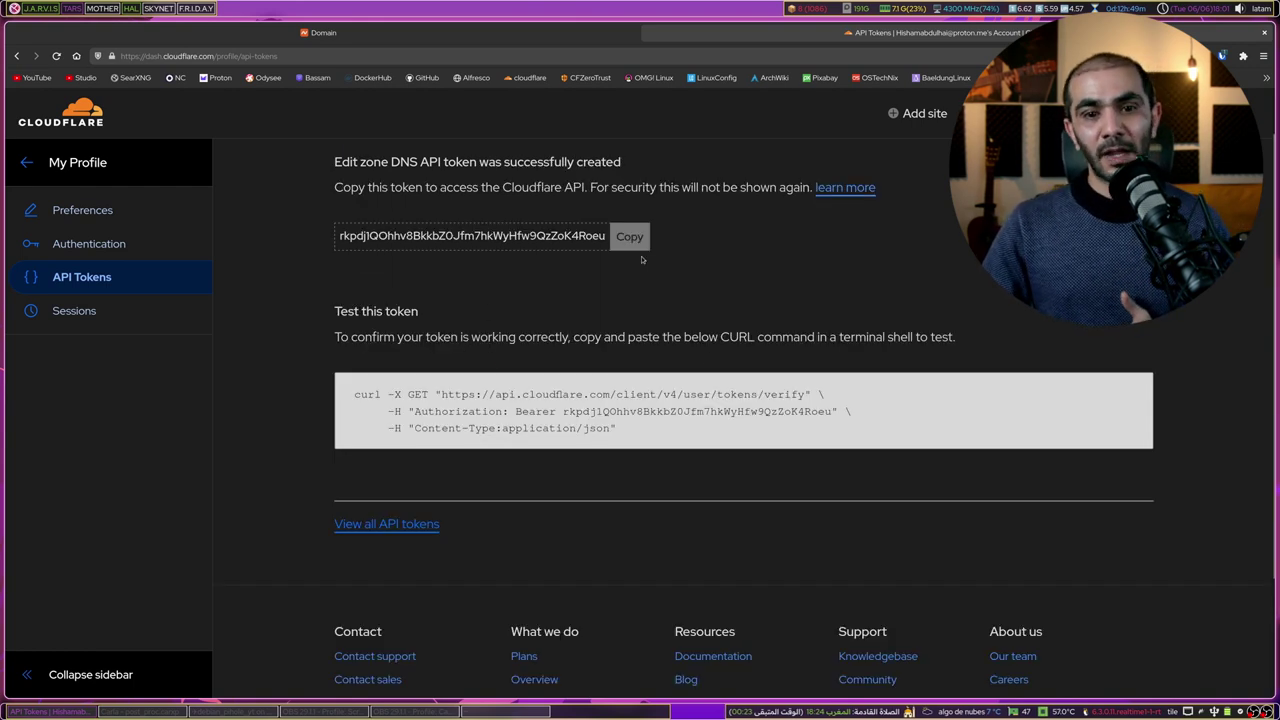
{"action": "left_click", "coordinate": [629, 237]}
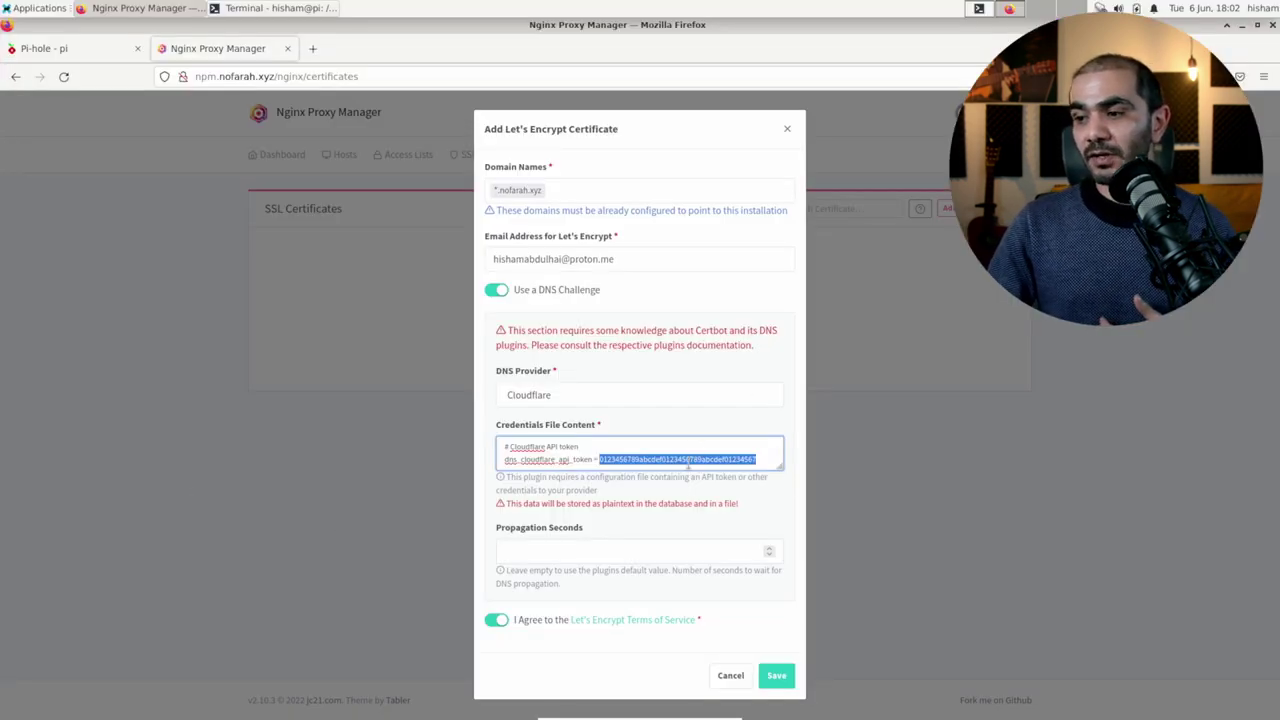
Step: Paste the Cloudflare API token into Credentials File Content and save the certificate request
{"action": "key", "text": "ctrl+v"}
{"action": "left_click", "coordinate": [776, 675]}
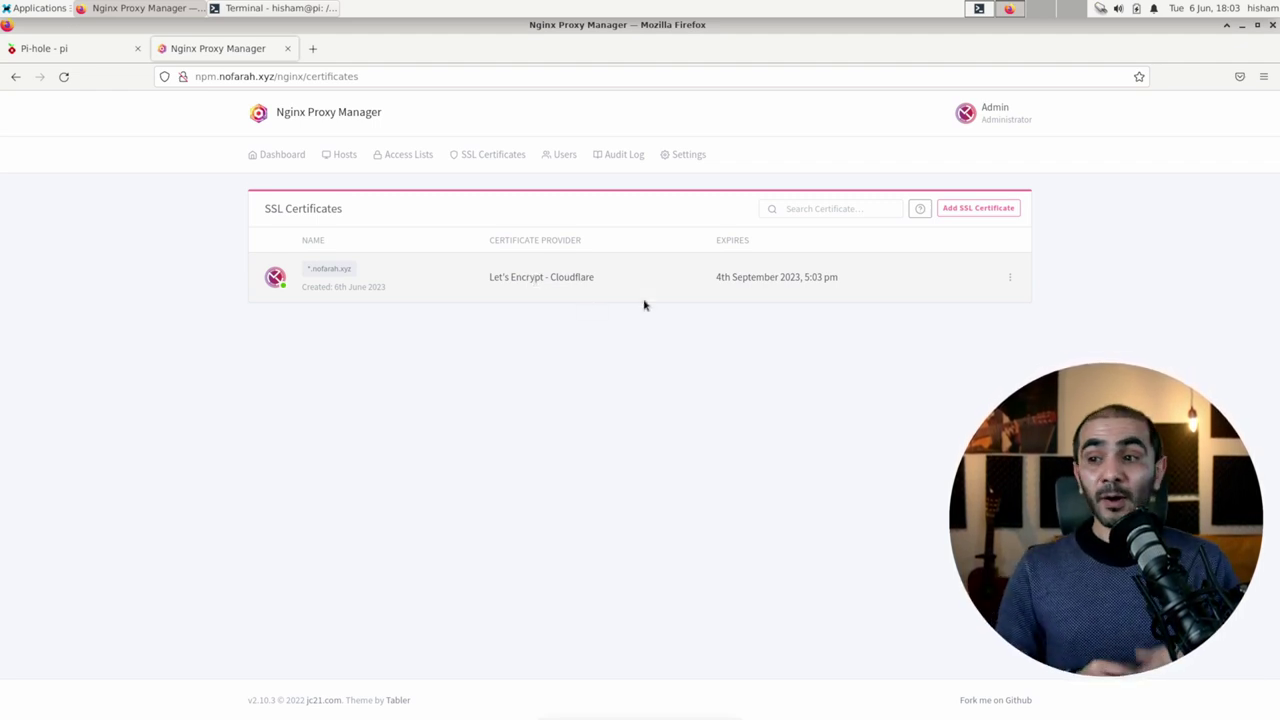
Step: Open the npm.nofarah.xyz proxy host for editing from the Proxy Hosts list
{"action": "left_click", "coordinate": [281, 157]}
{"action": "left_click", "coordinate": [309, 260]}
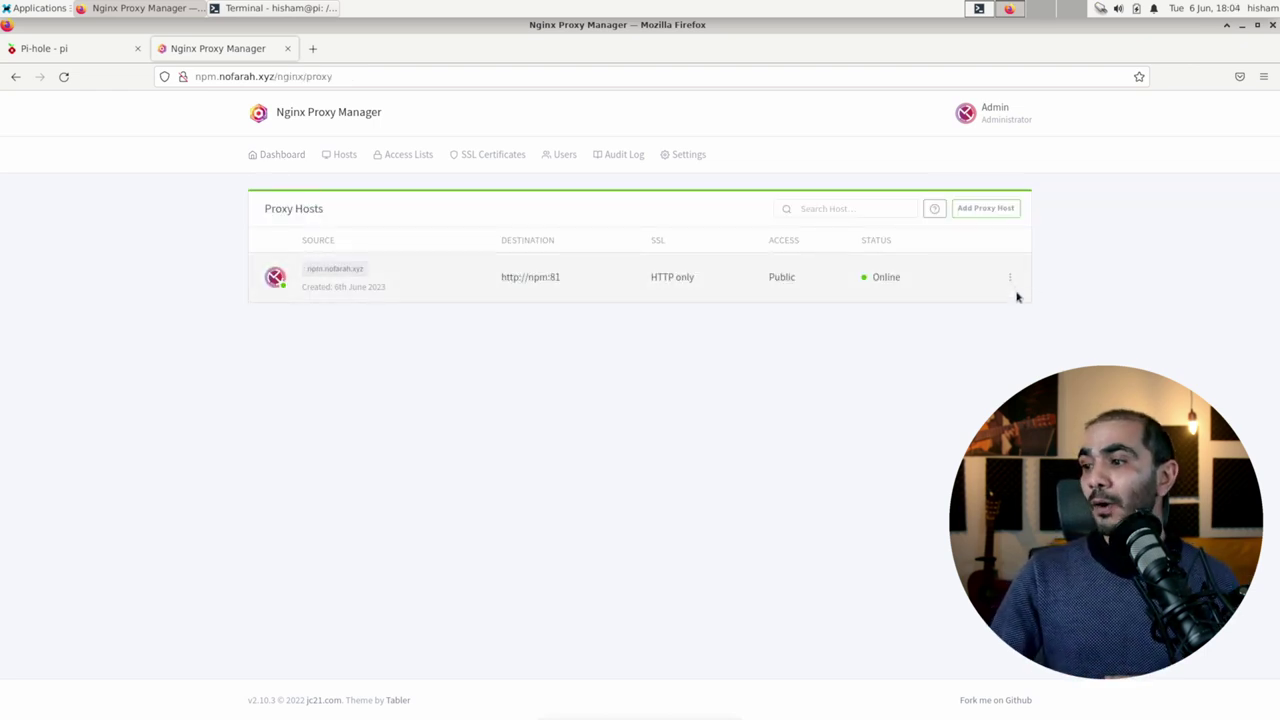
{"action": "left_click", "coordinate": [1010, 280]}
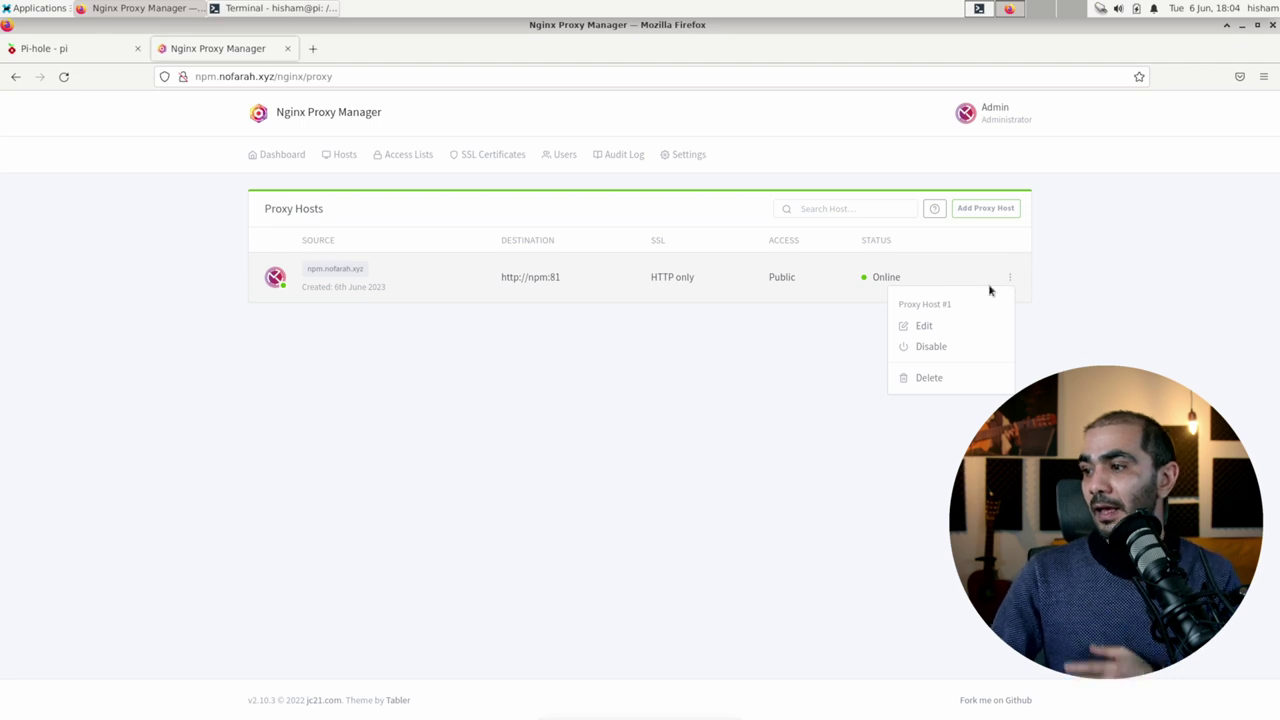
{"action": "left_click", "coordinate": [935, 327]}
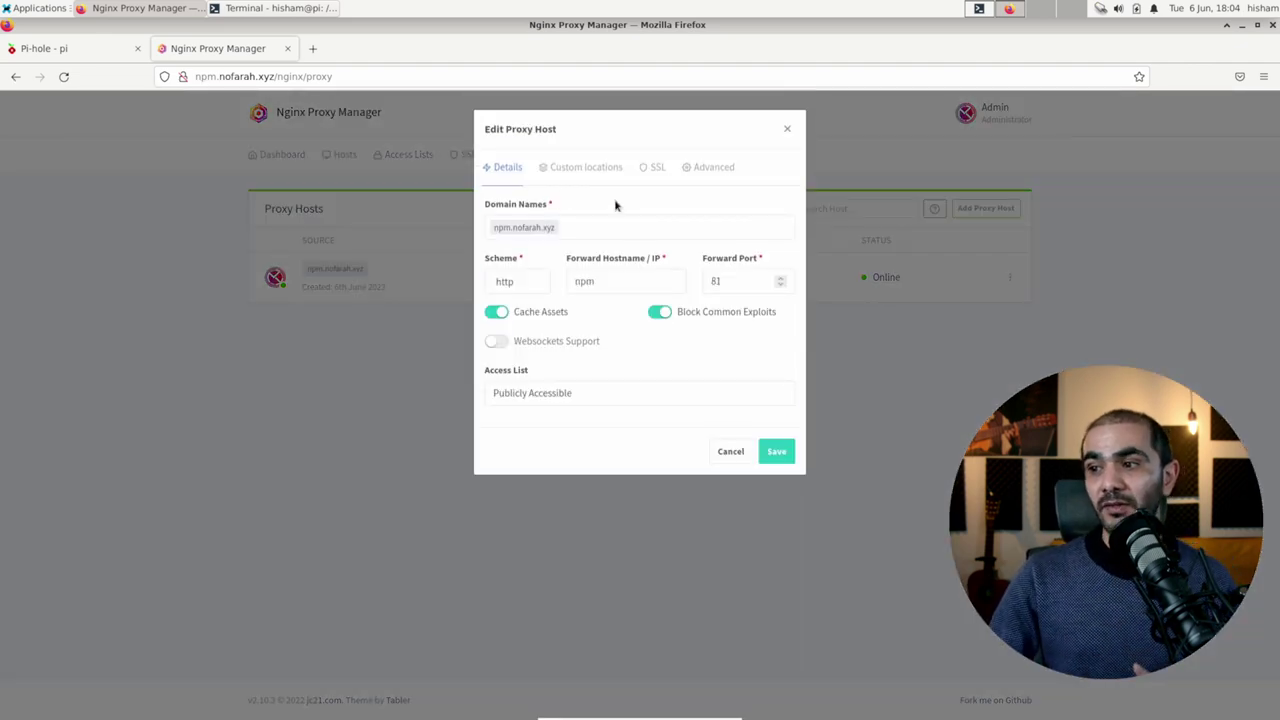
Step: Assign the *.nofarah.xyz certificate with HTTP/2 Support and Force SSL enabled, and save
{"action": "left_click", "coordinate": [652, 180]}
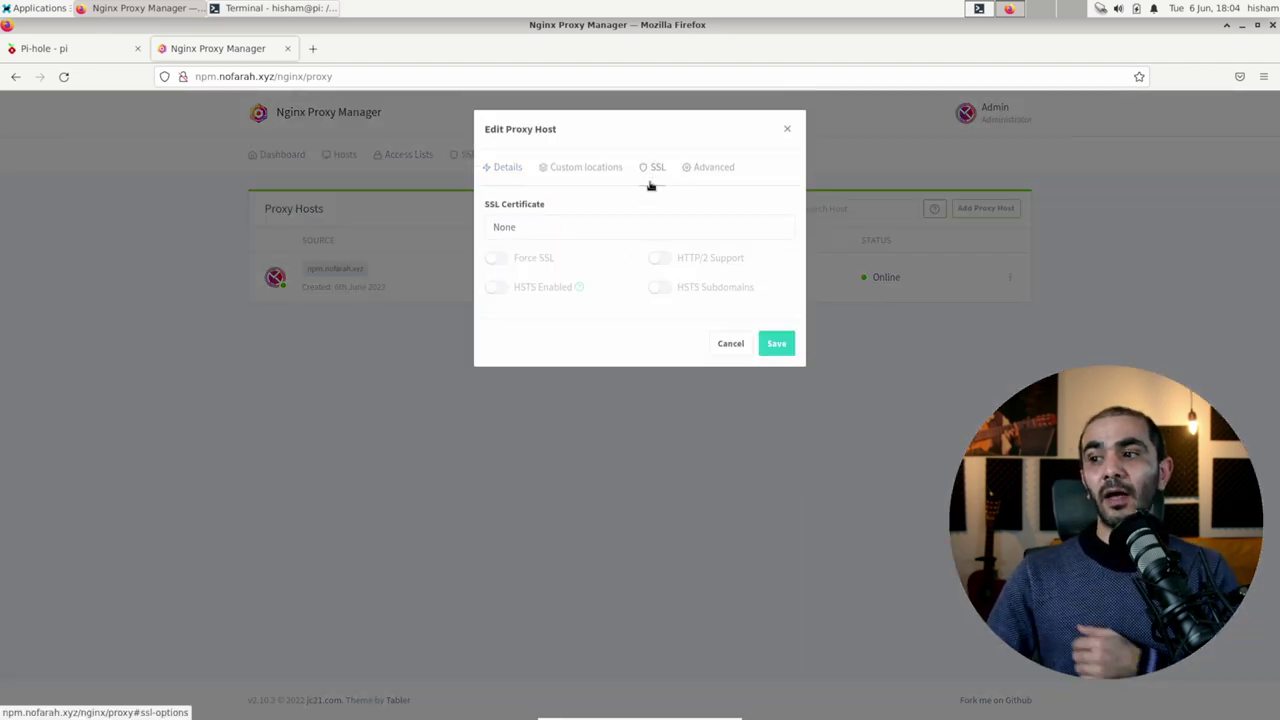
{"action": "left_click", "coordinate": [577, 230]}
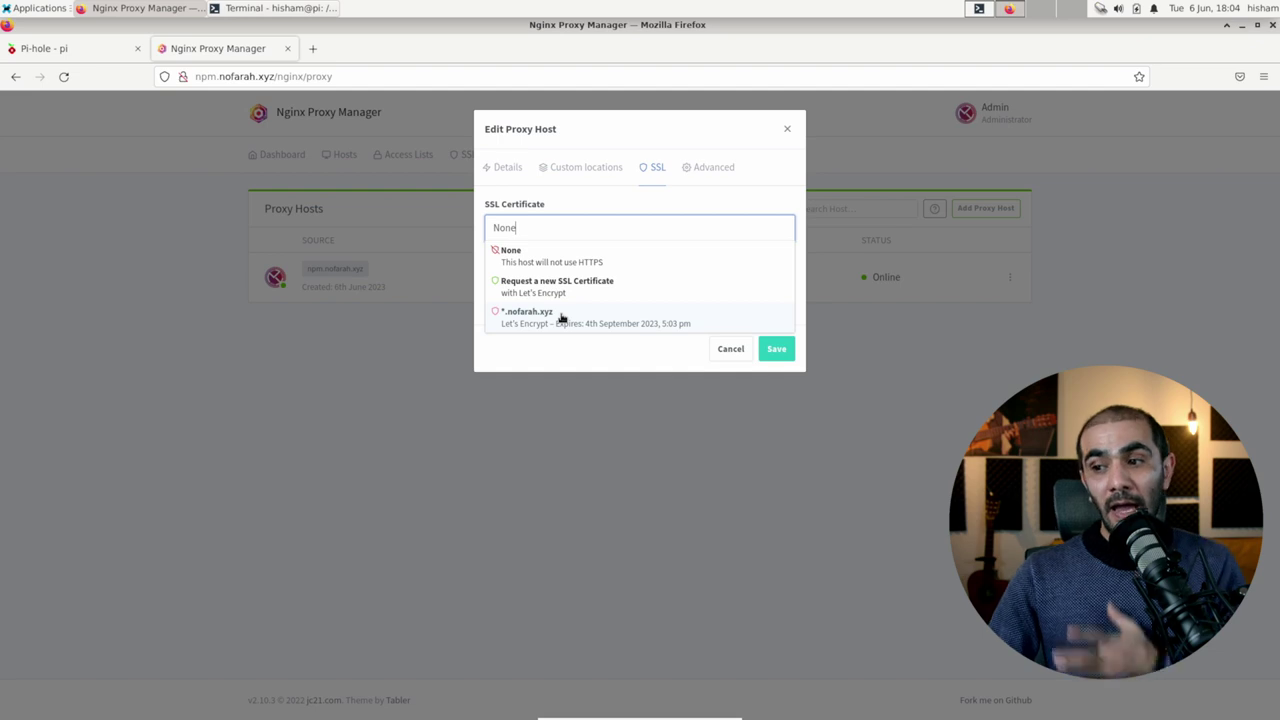
{"action": "left_click", "coordinate": [561, 318]}
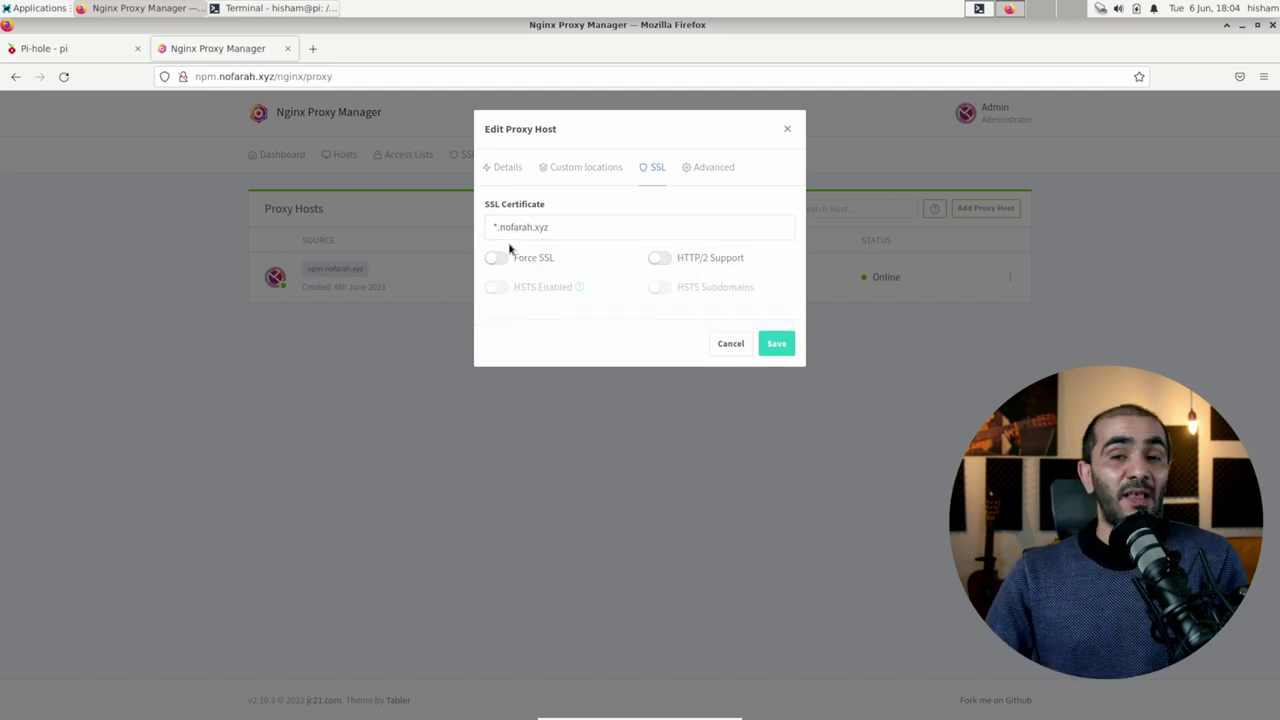
{"action": "left_click", "coordinate": [657, 259]}
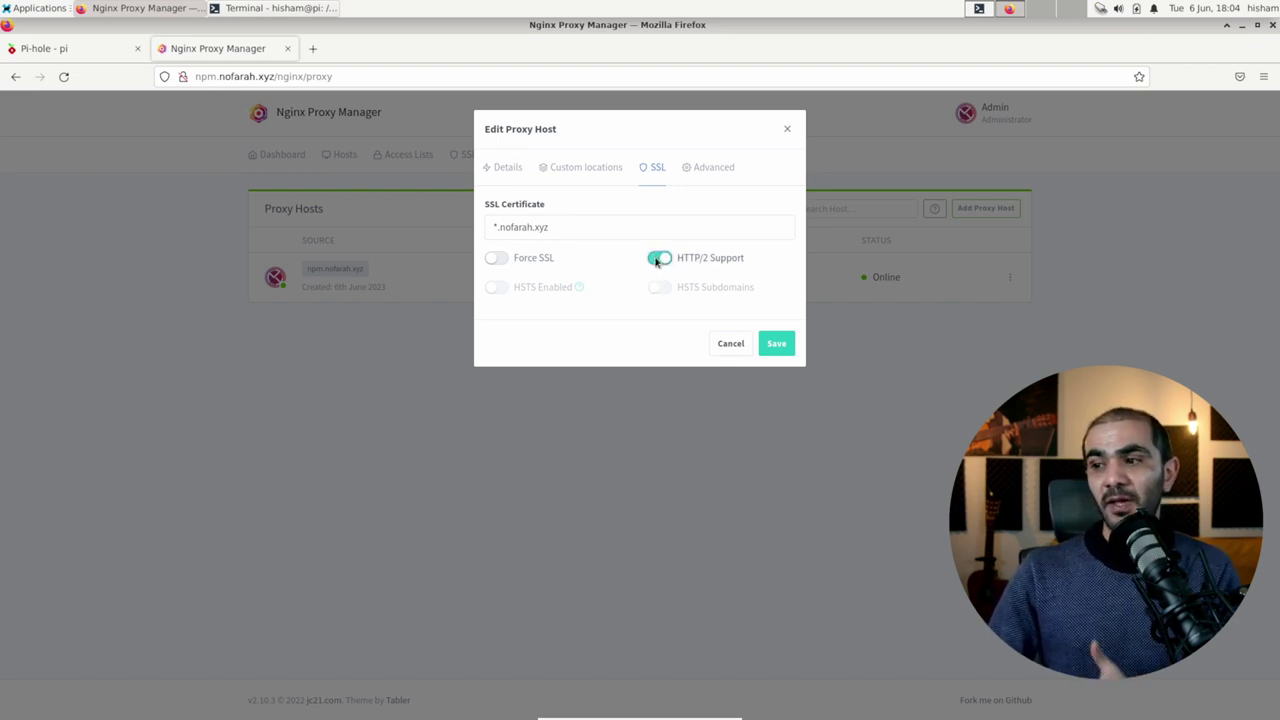
{"action": "left_click", "coordinate": [492, 260]}
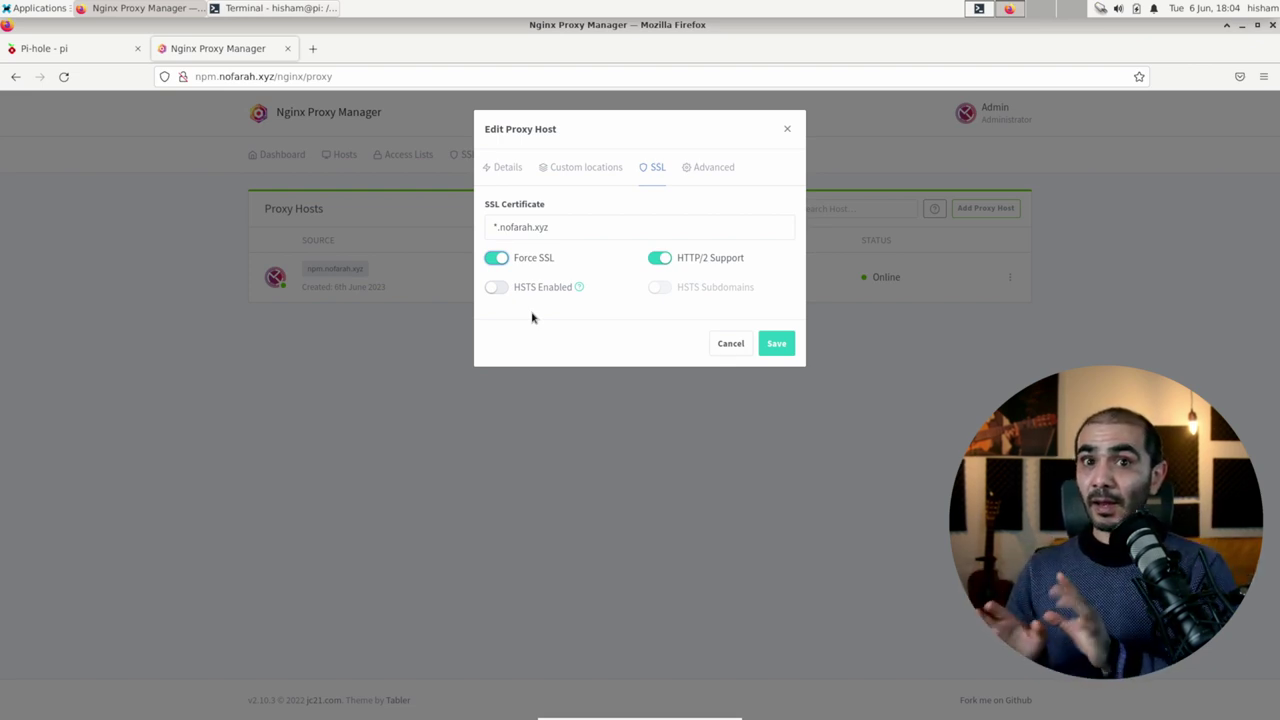
{"action": "left_click", "coordinate": [776, 344]}
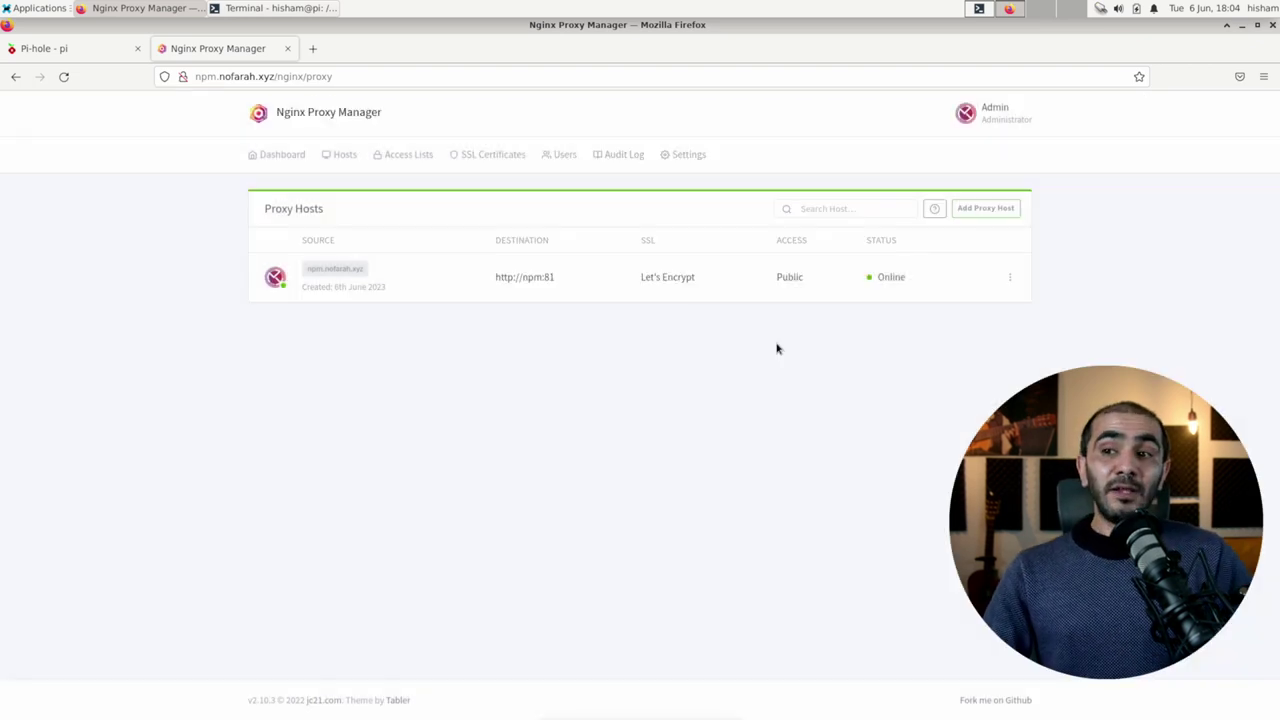
Step: Open npm.nofarah.xyz in a new tab and confirm its connection is verified by Let's Encrypt
{"action": "left_click", "coordinate": [317, 271]}
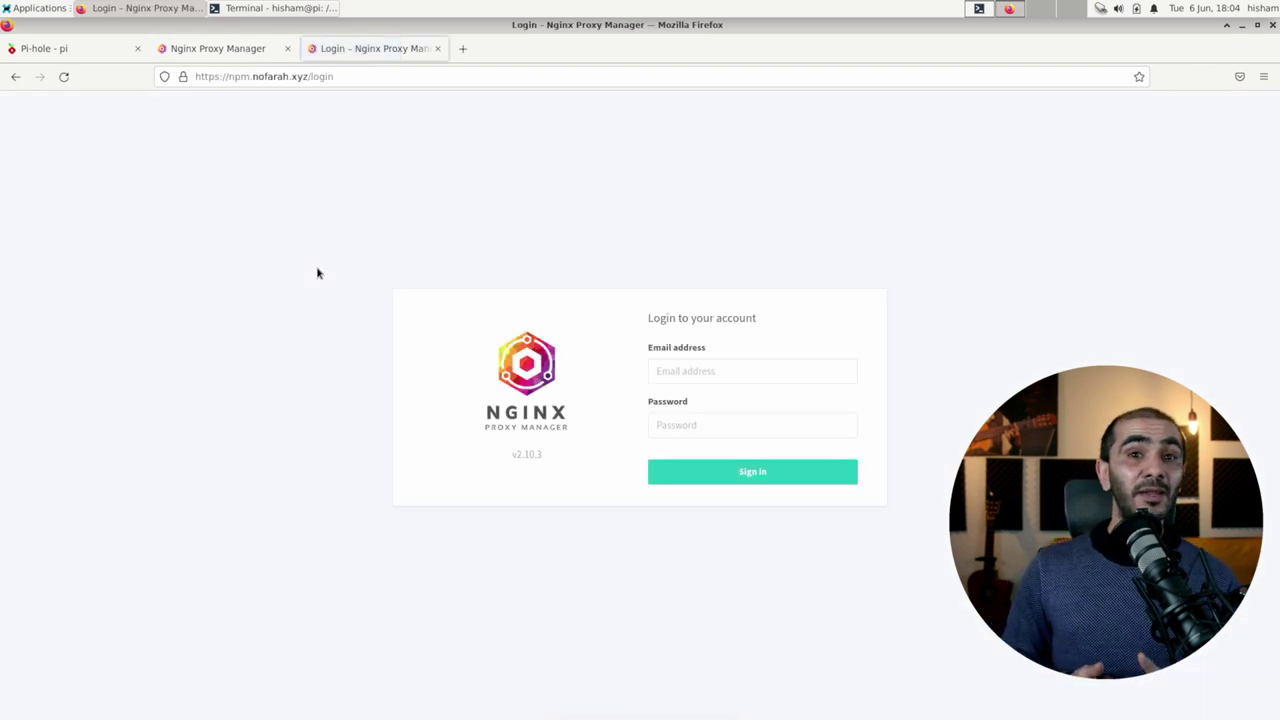
{"action": "left_click", "coordinate": [182, 78]}
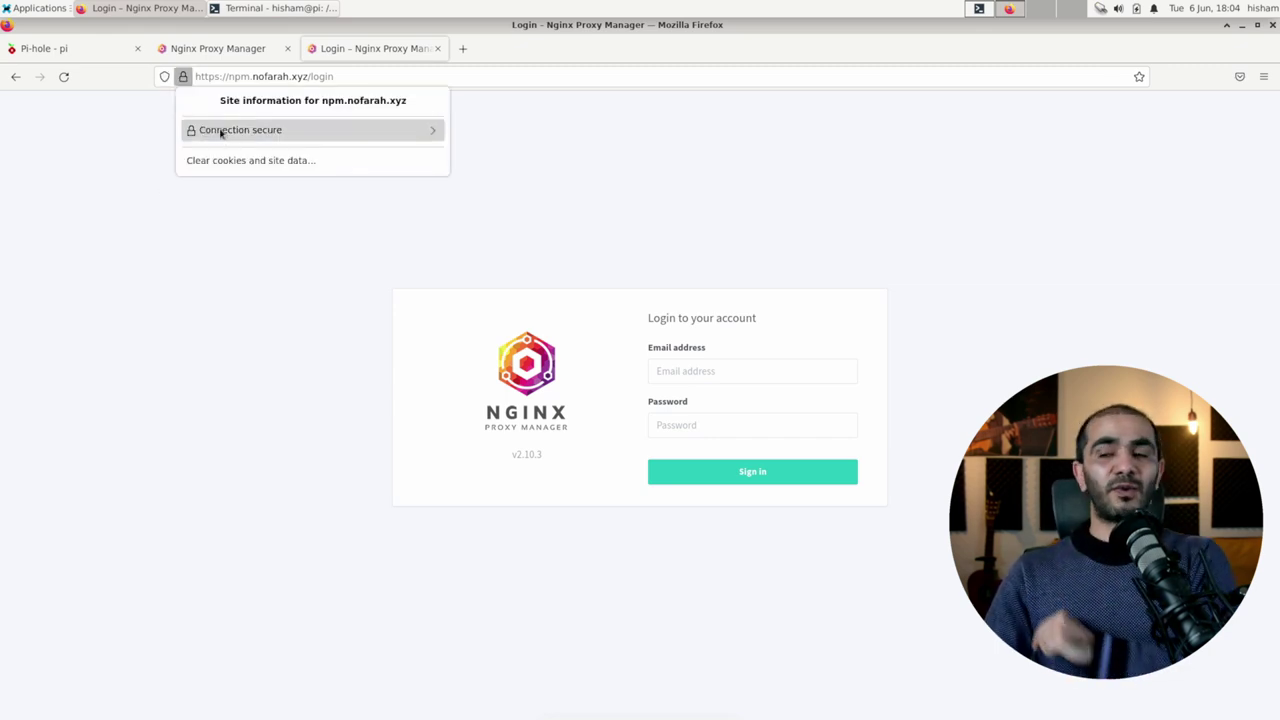
{"action": "left_click", "coordinate": [267, 141]}
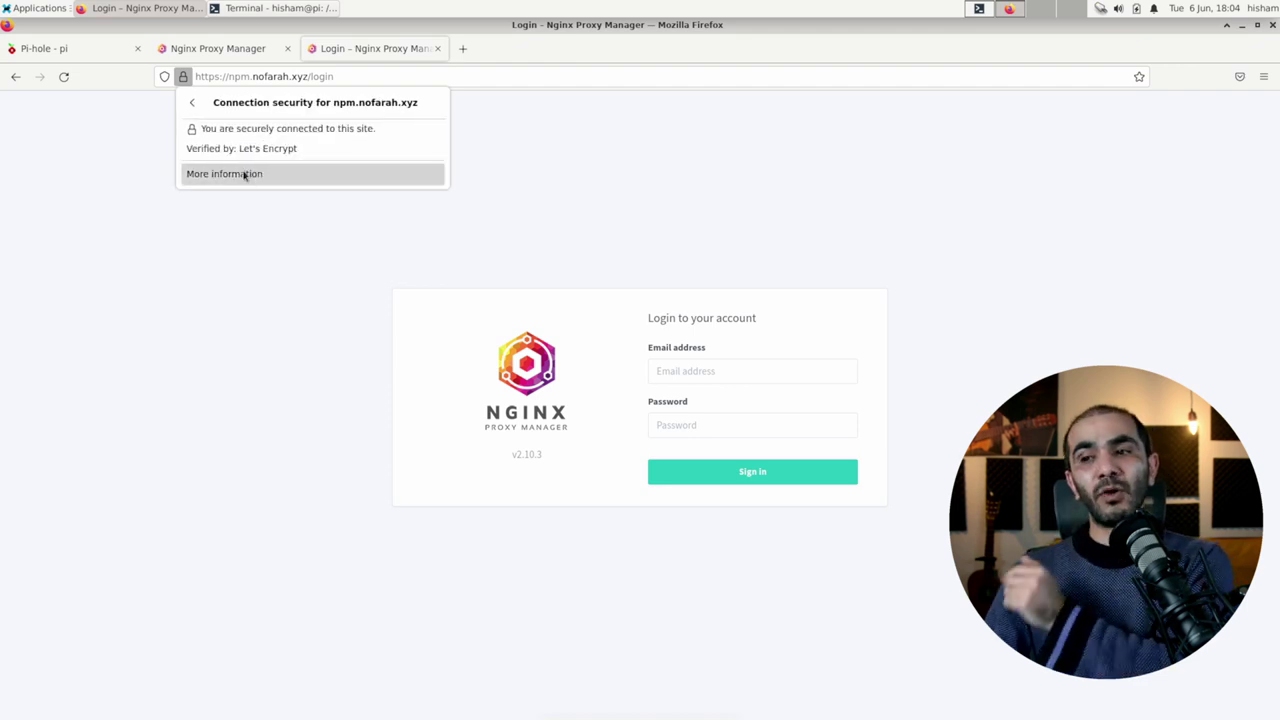